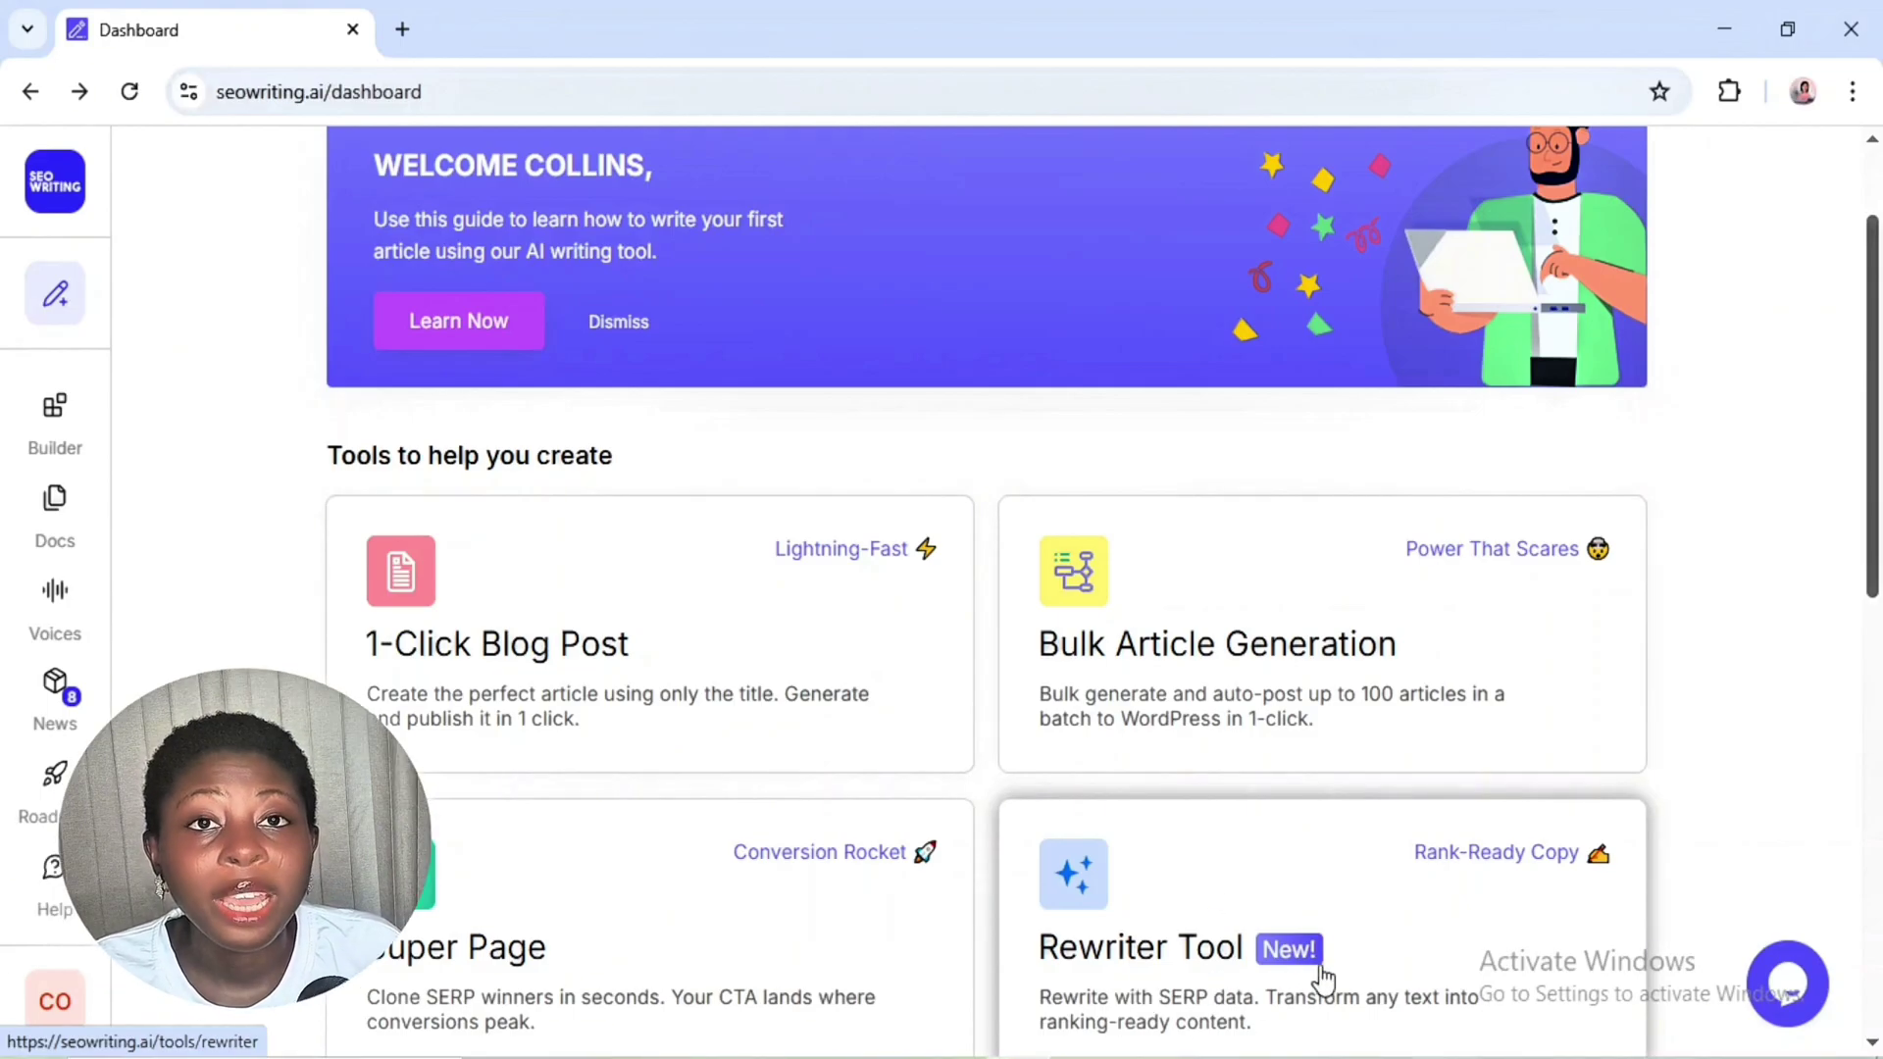
# - Look over the content creation tools on the dashboard and open Bulk Article Generation
pyautogui.scroll(-2, 1324, 976)
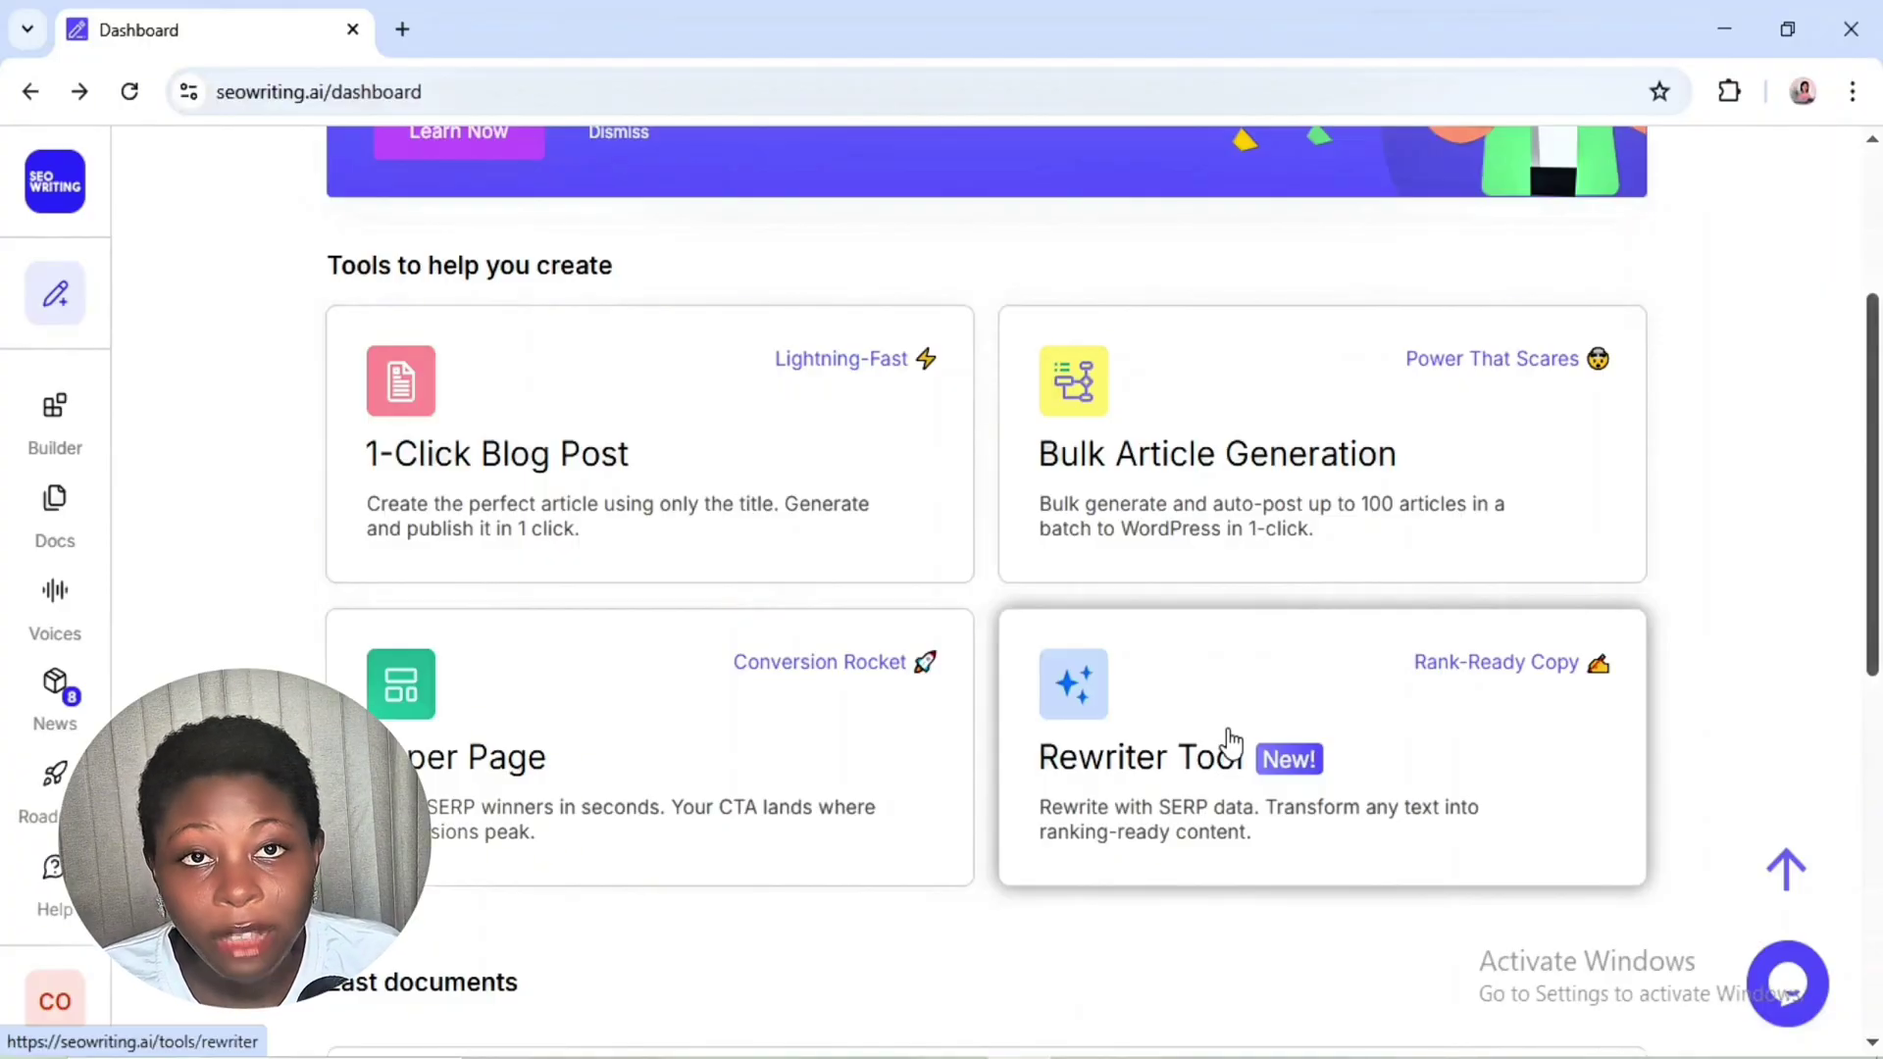
pyautogui.scroll(3, 1233, 745)
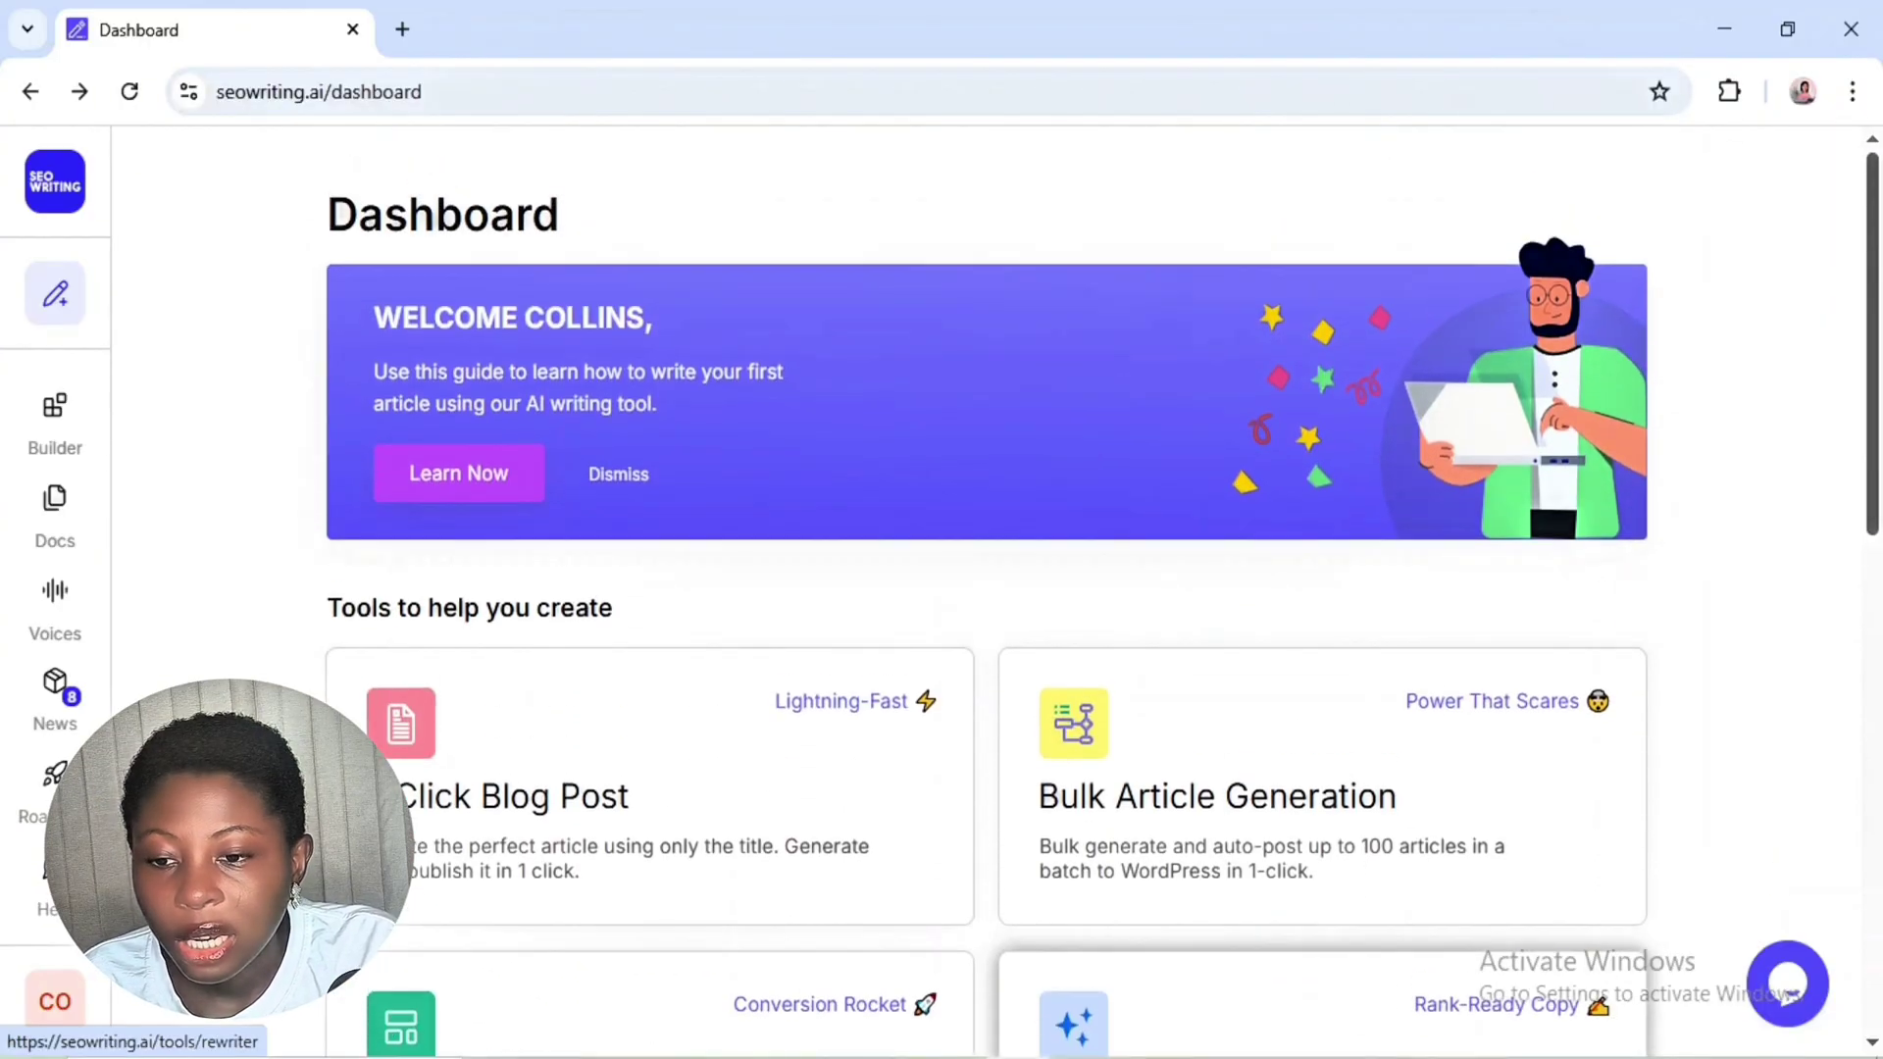
pyautogui.click(1152, 799)
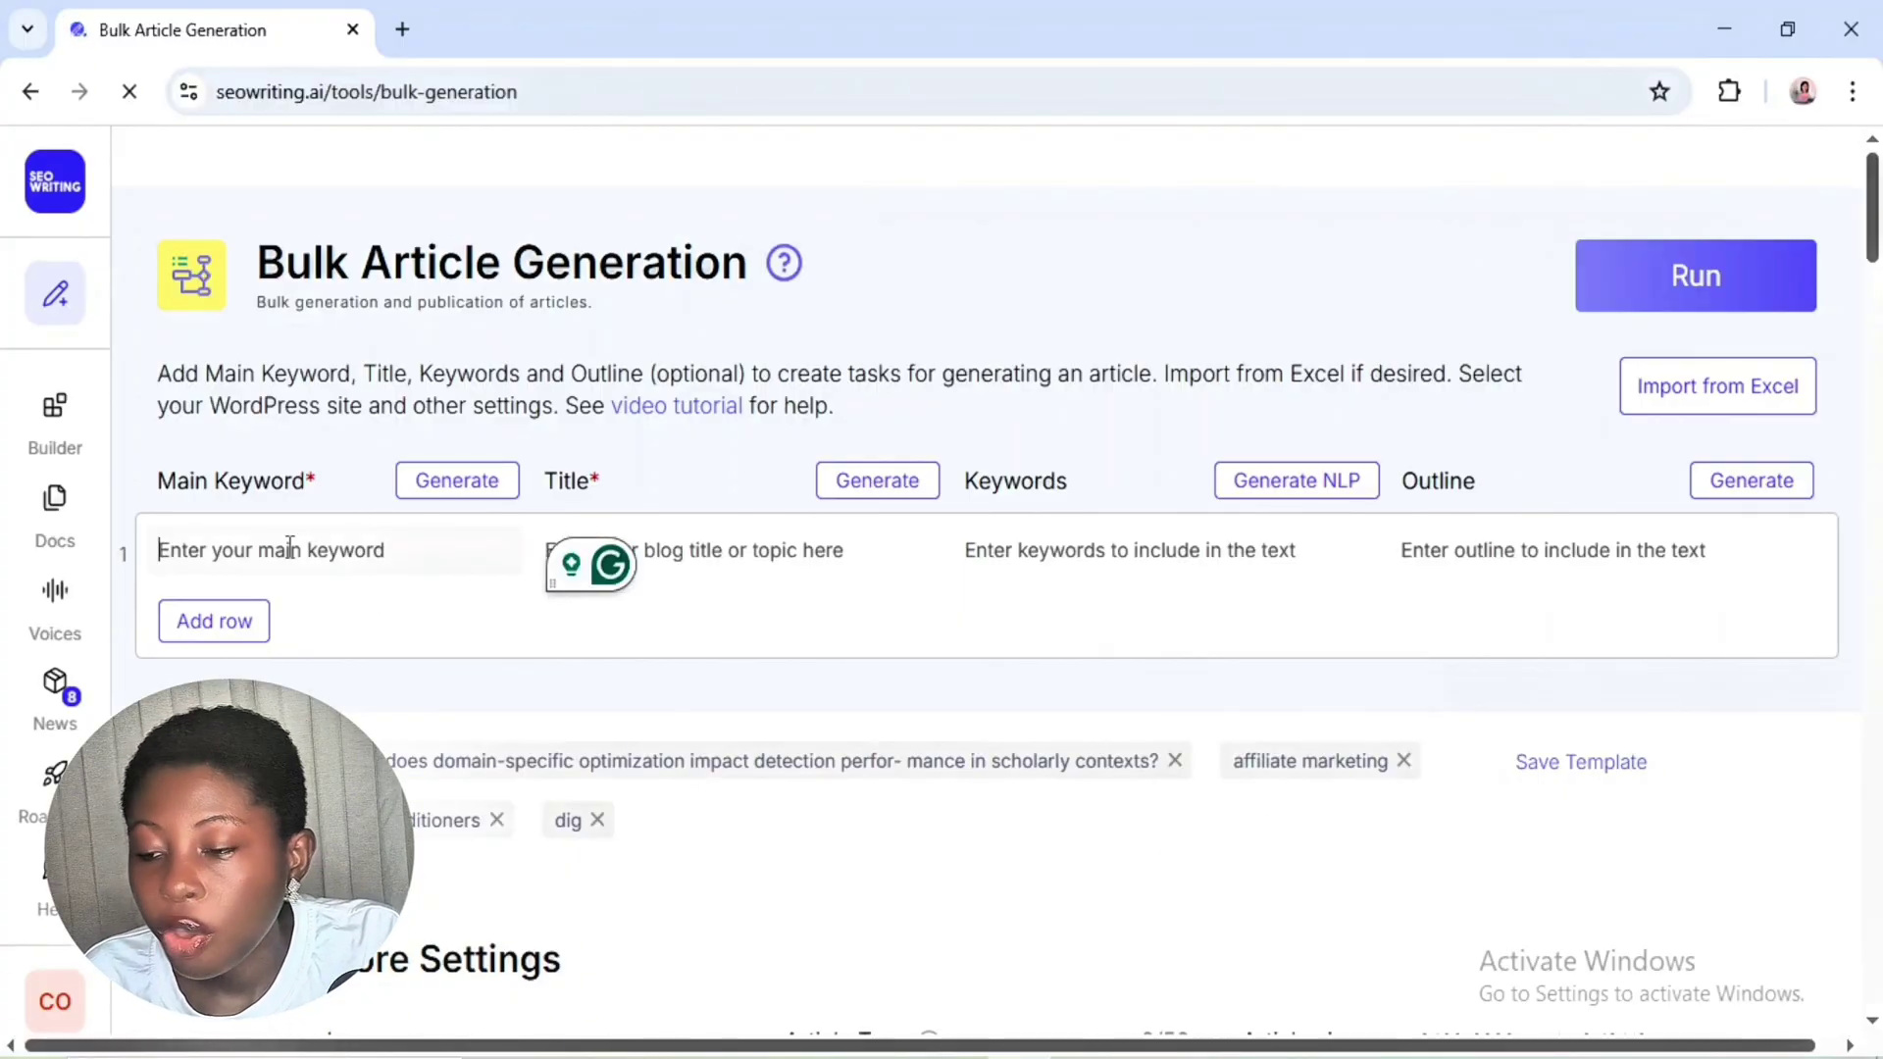
# - Enter the main keyword "scholarly domain specialization" and title "How does domain-specific optimization impact detection performance in scholarly contexts?" in the first row
pyautogui.write('scholarl')
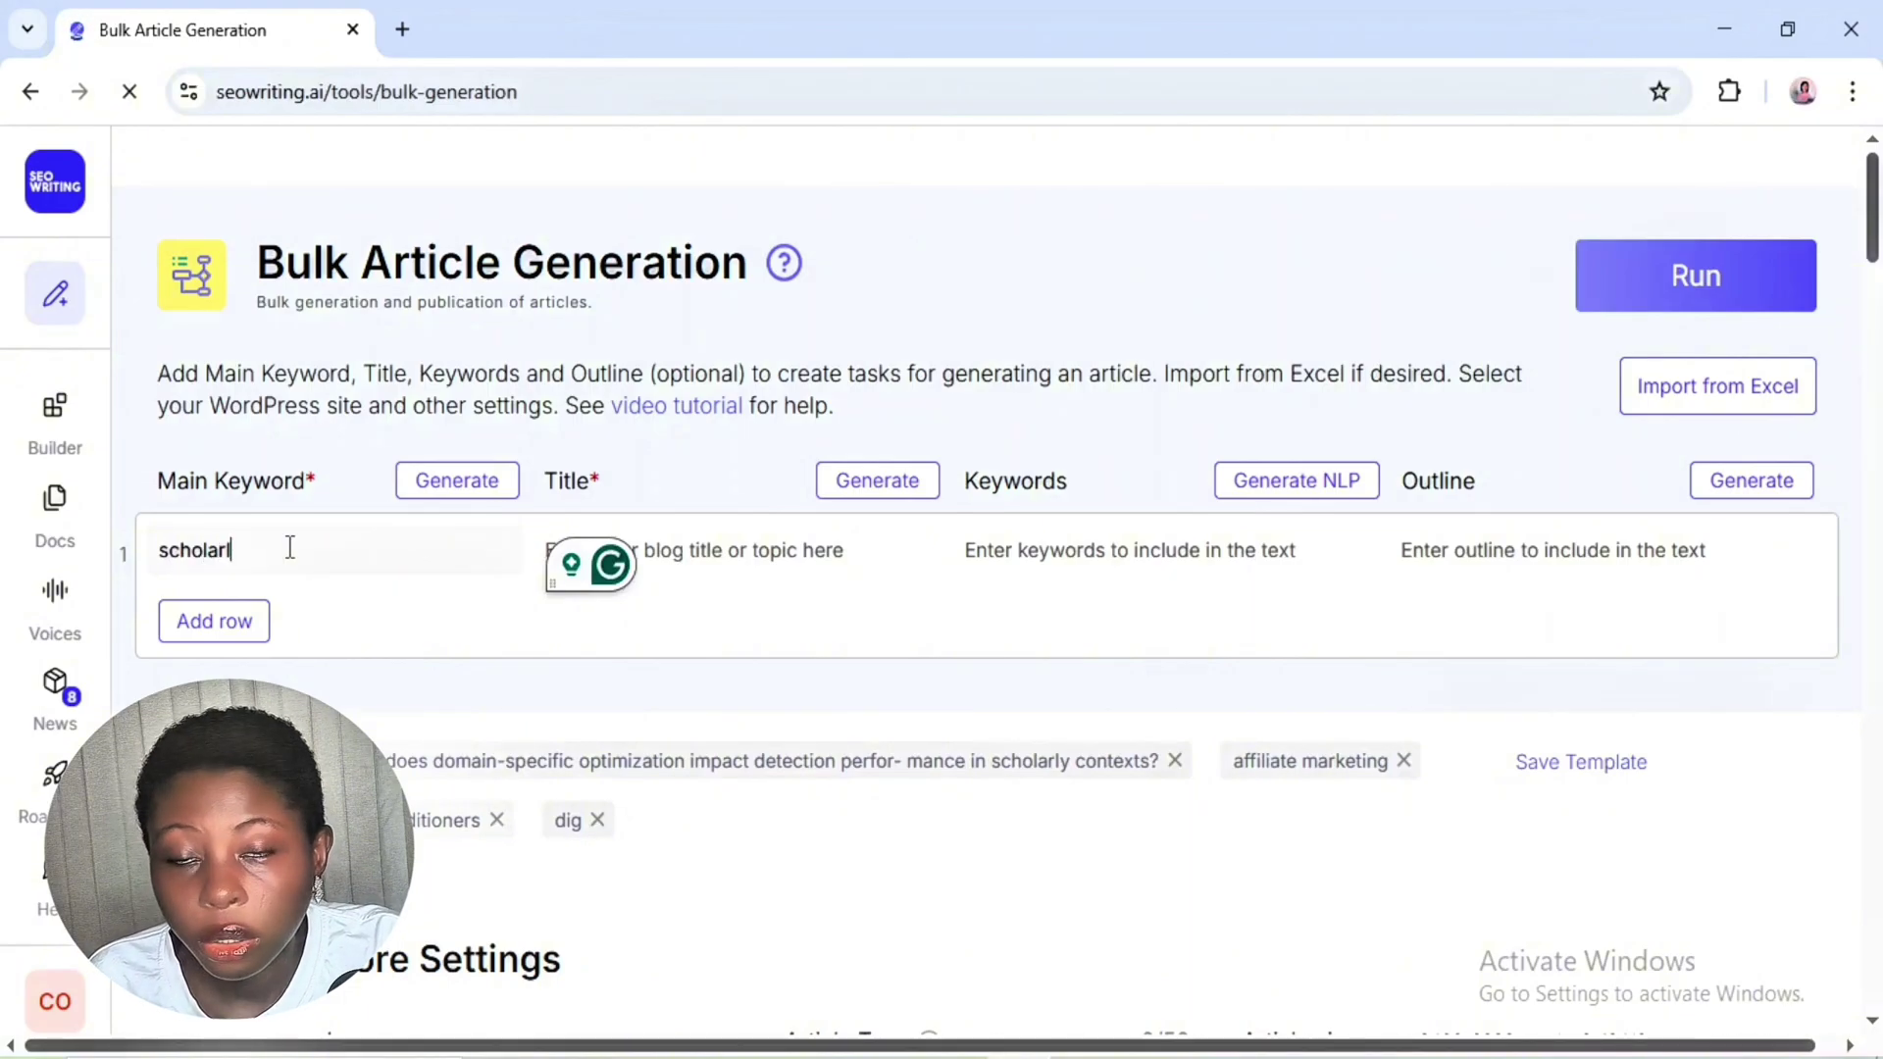
pyautogui.write('scholarly domain specialization')
pyautogui.tripleClick(844, 548)
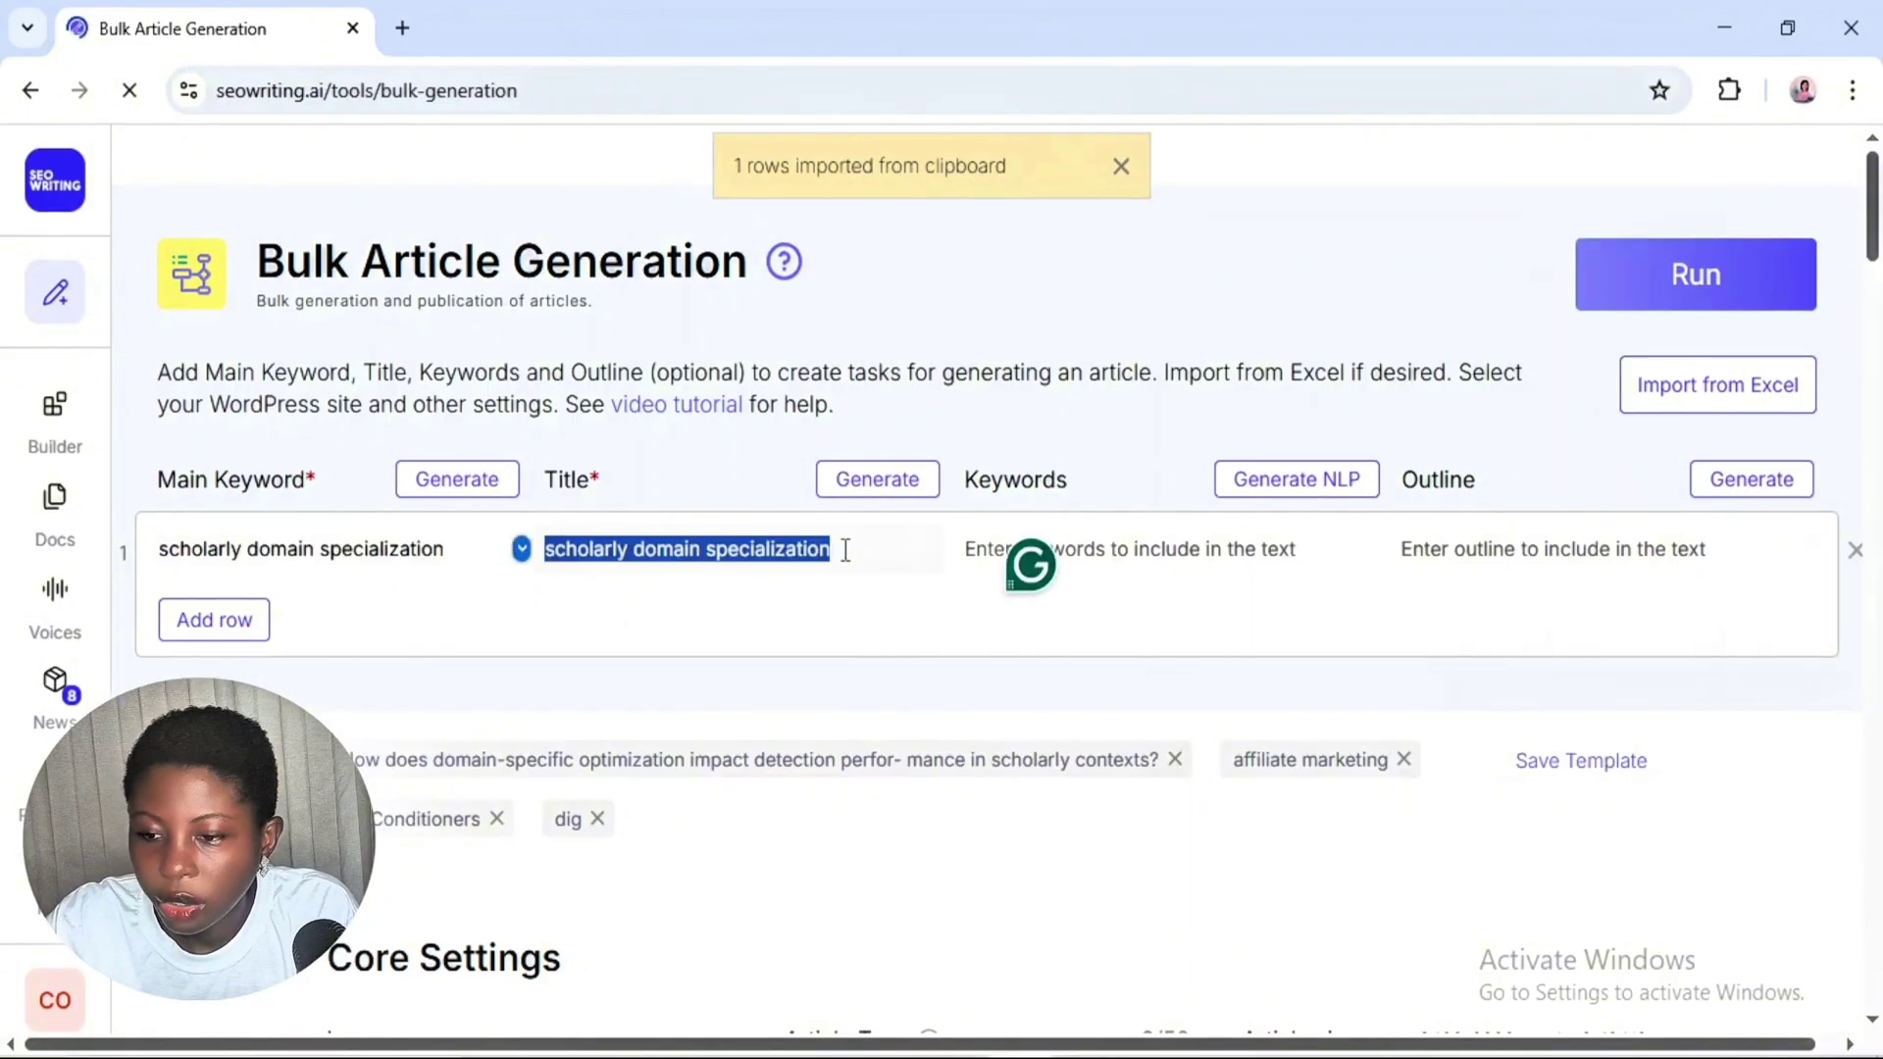
pyautogui.press('BackSpace')
pyautogui.write('How does domain-specific optimization impact detection performance in scholarly contexts?')
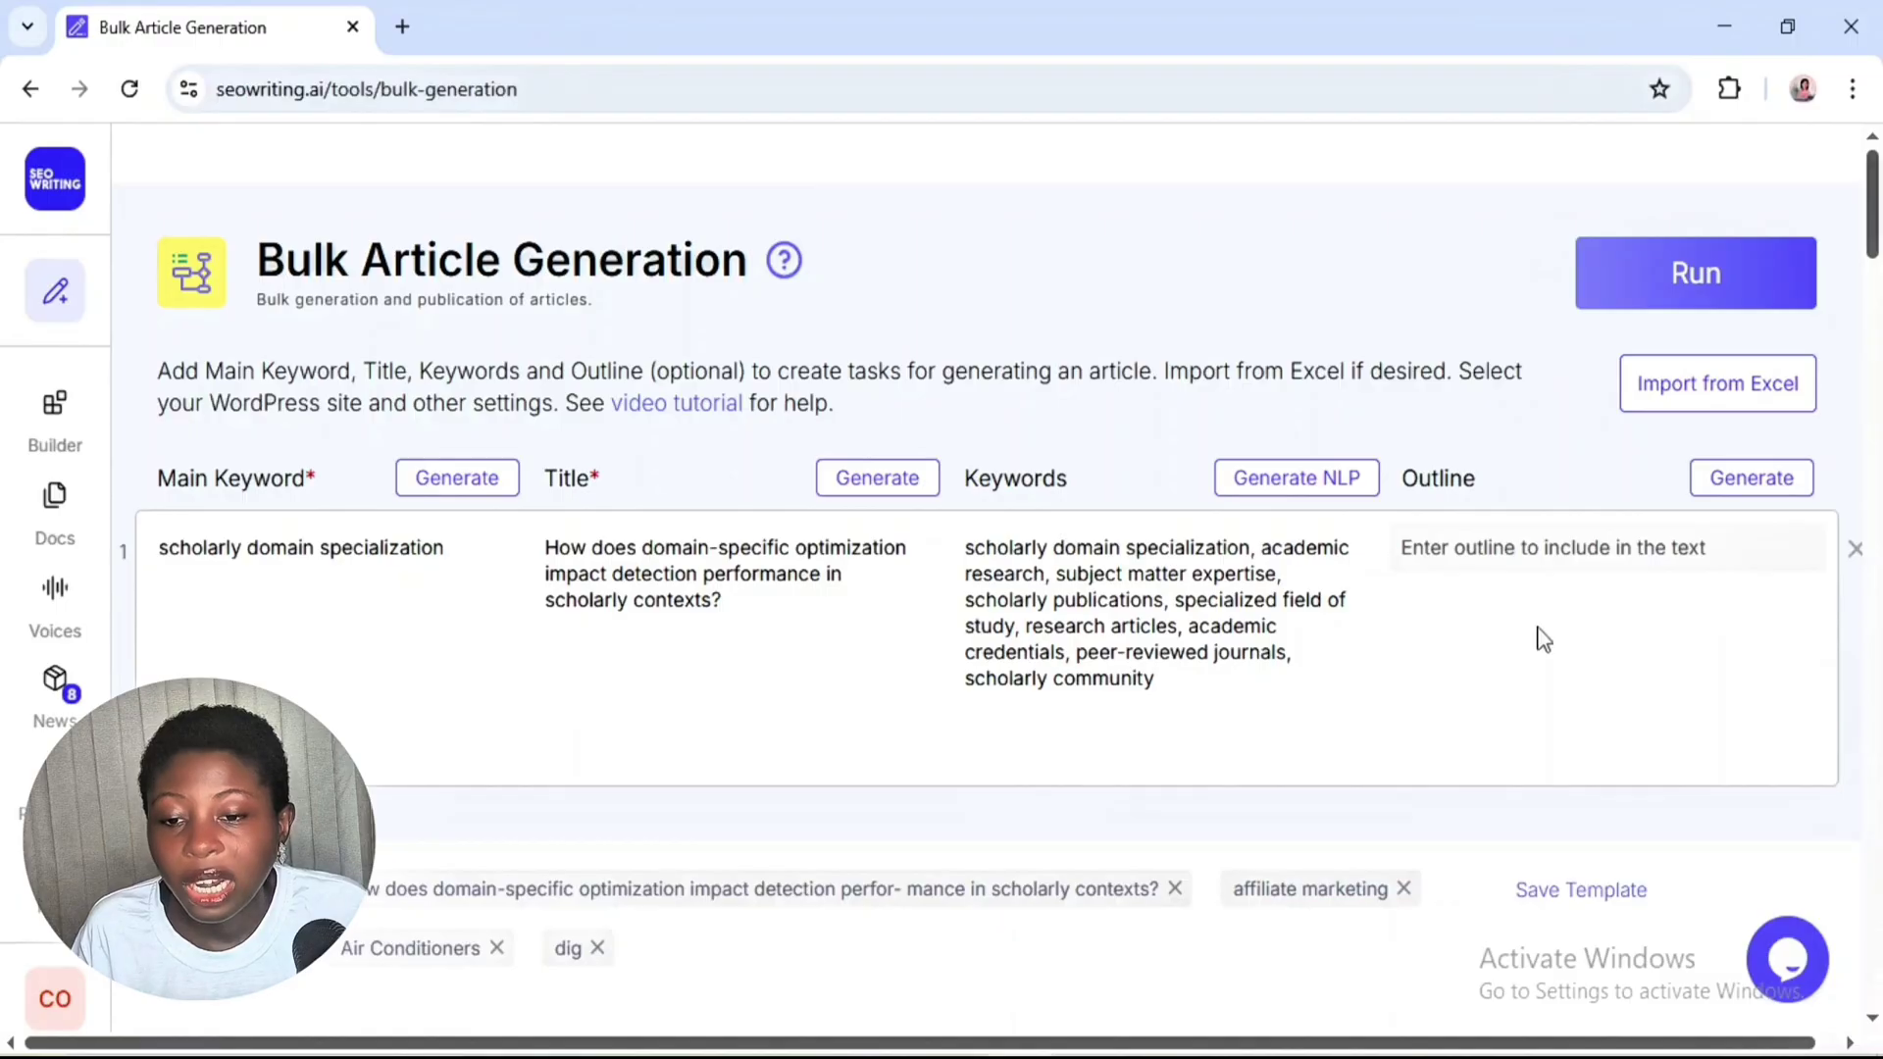
pyautogui.click(1543, 547)
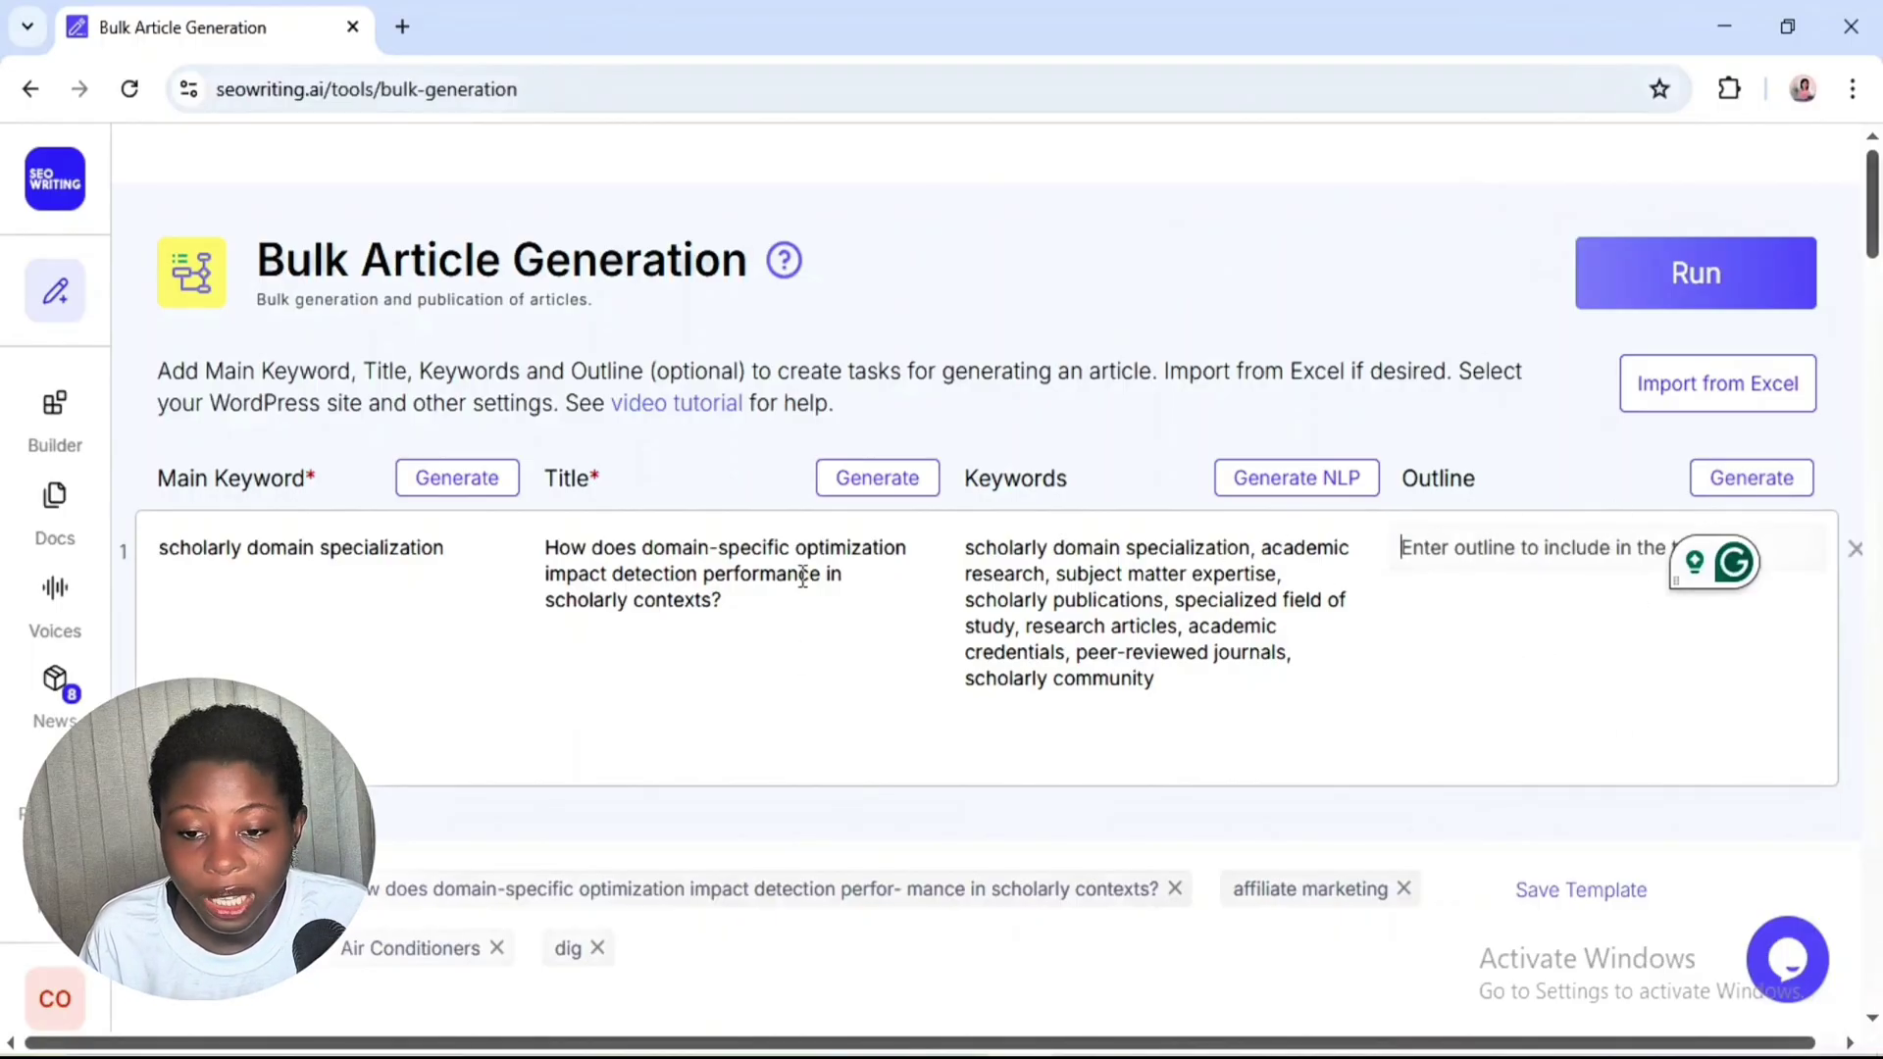
# - Choose English (US) as the article language in the Core Settings
pyautogui.scroll(-3, 802, 577)
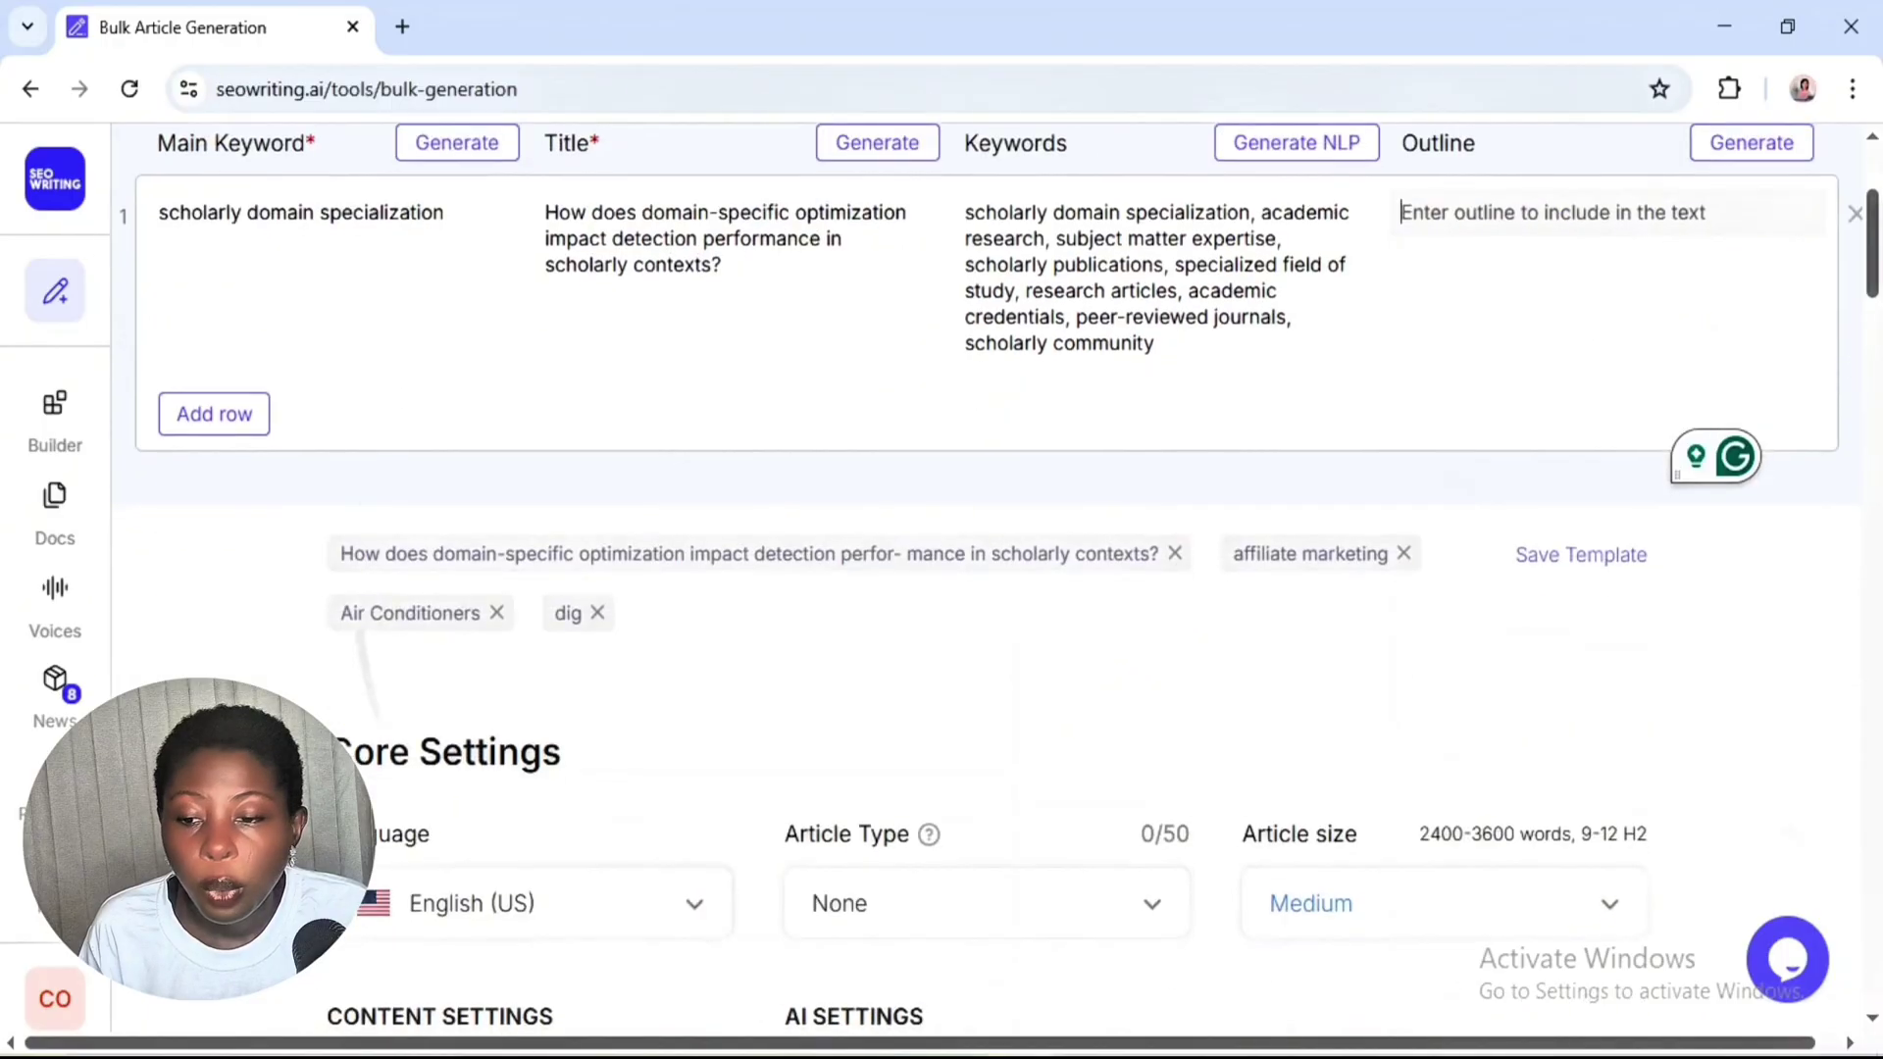
pyautogui.scroll(-3, 981, 578)
pyautogui.scroll(6, 981, 579)
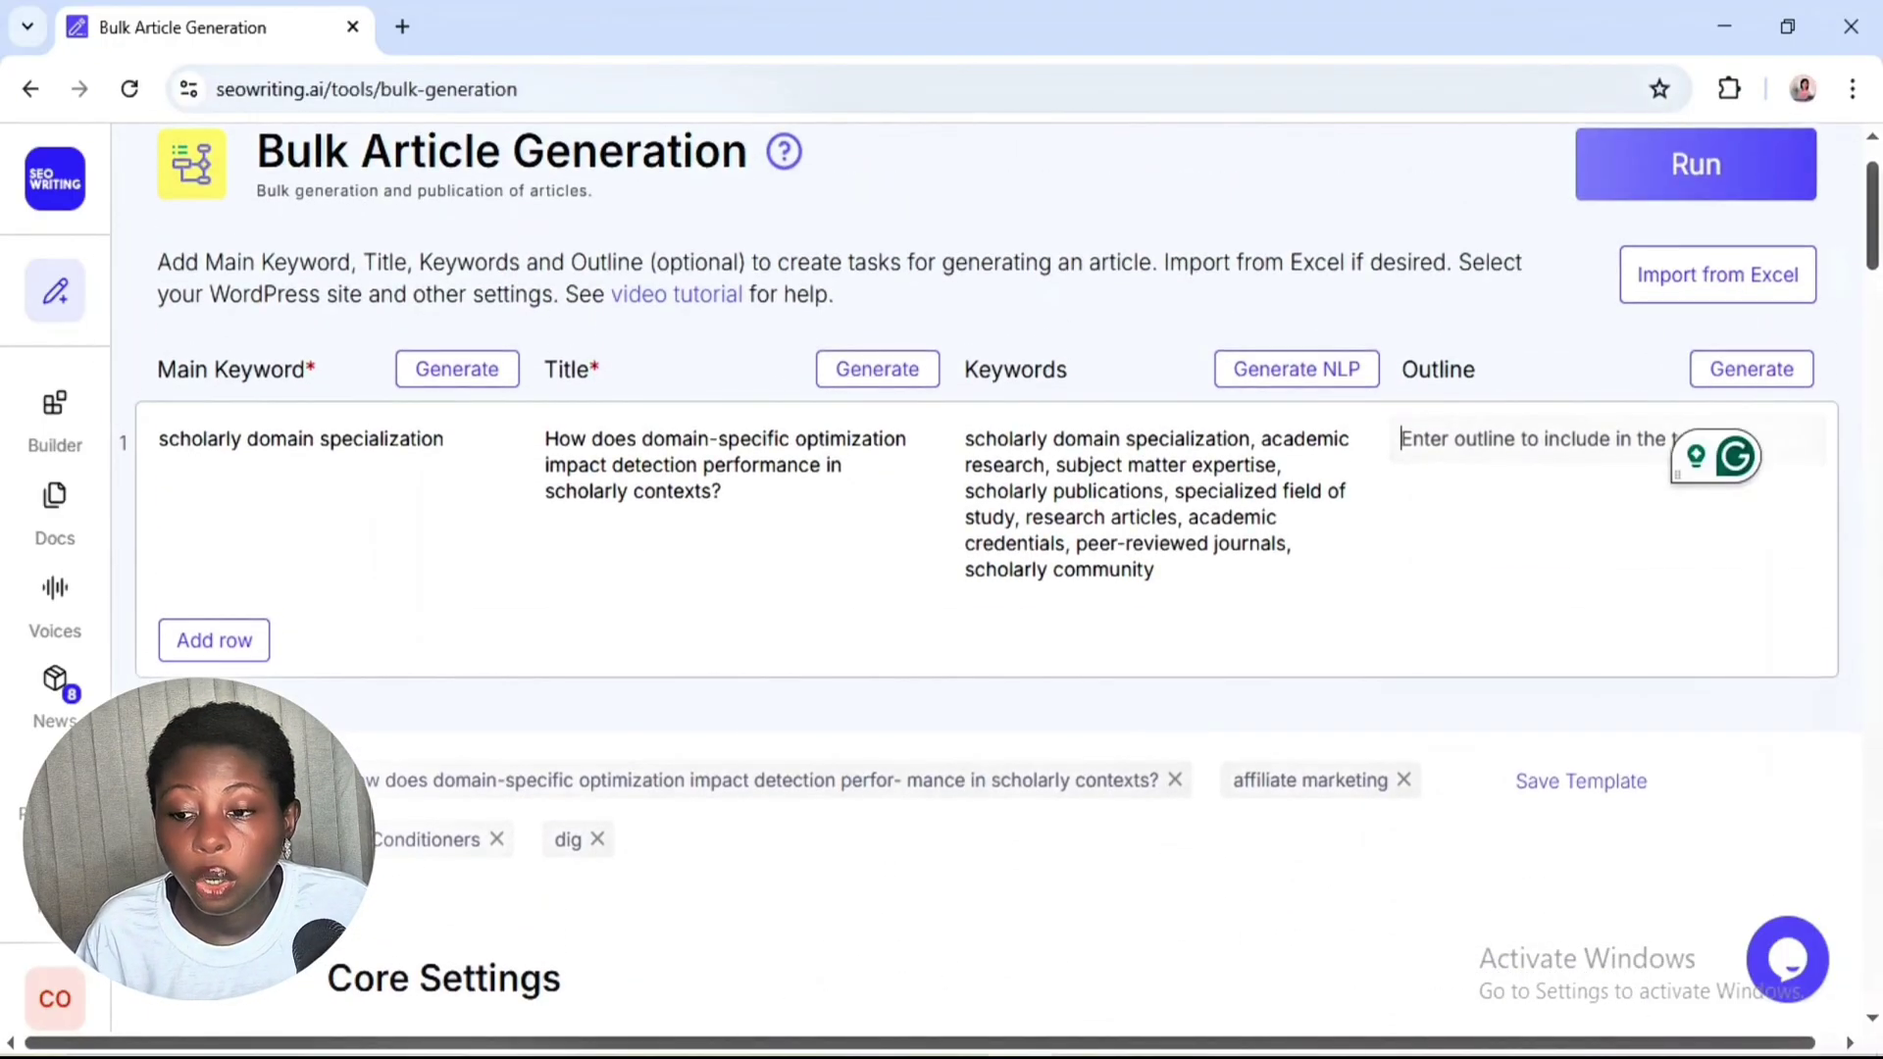
pyautogui.scroll(-6, 981, 579)
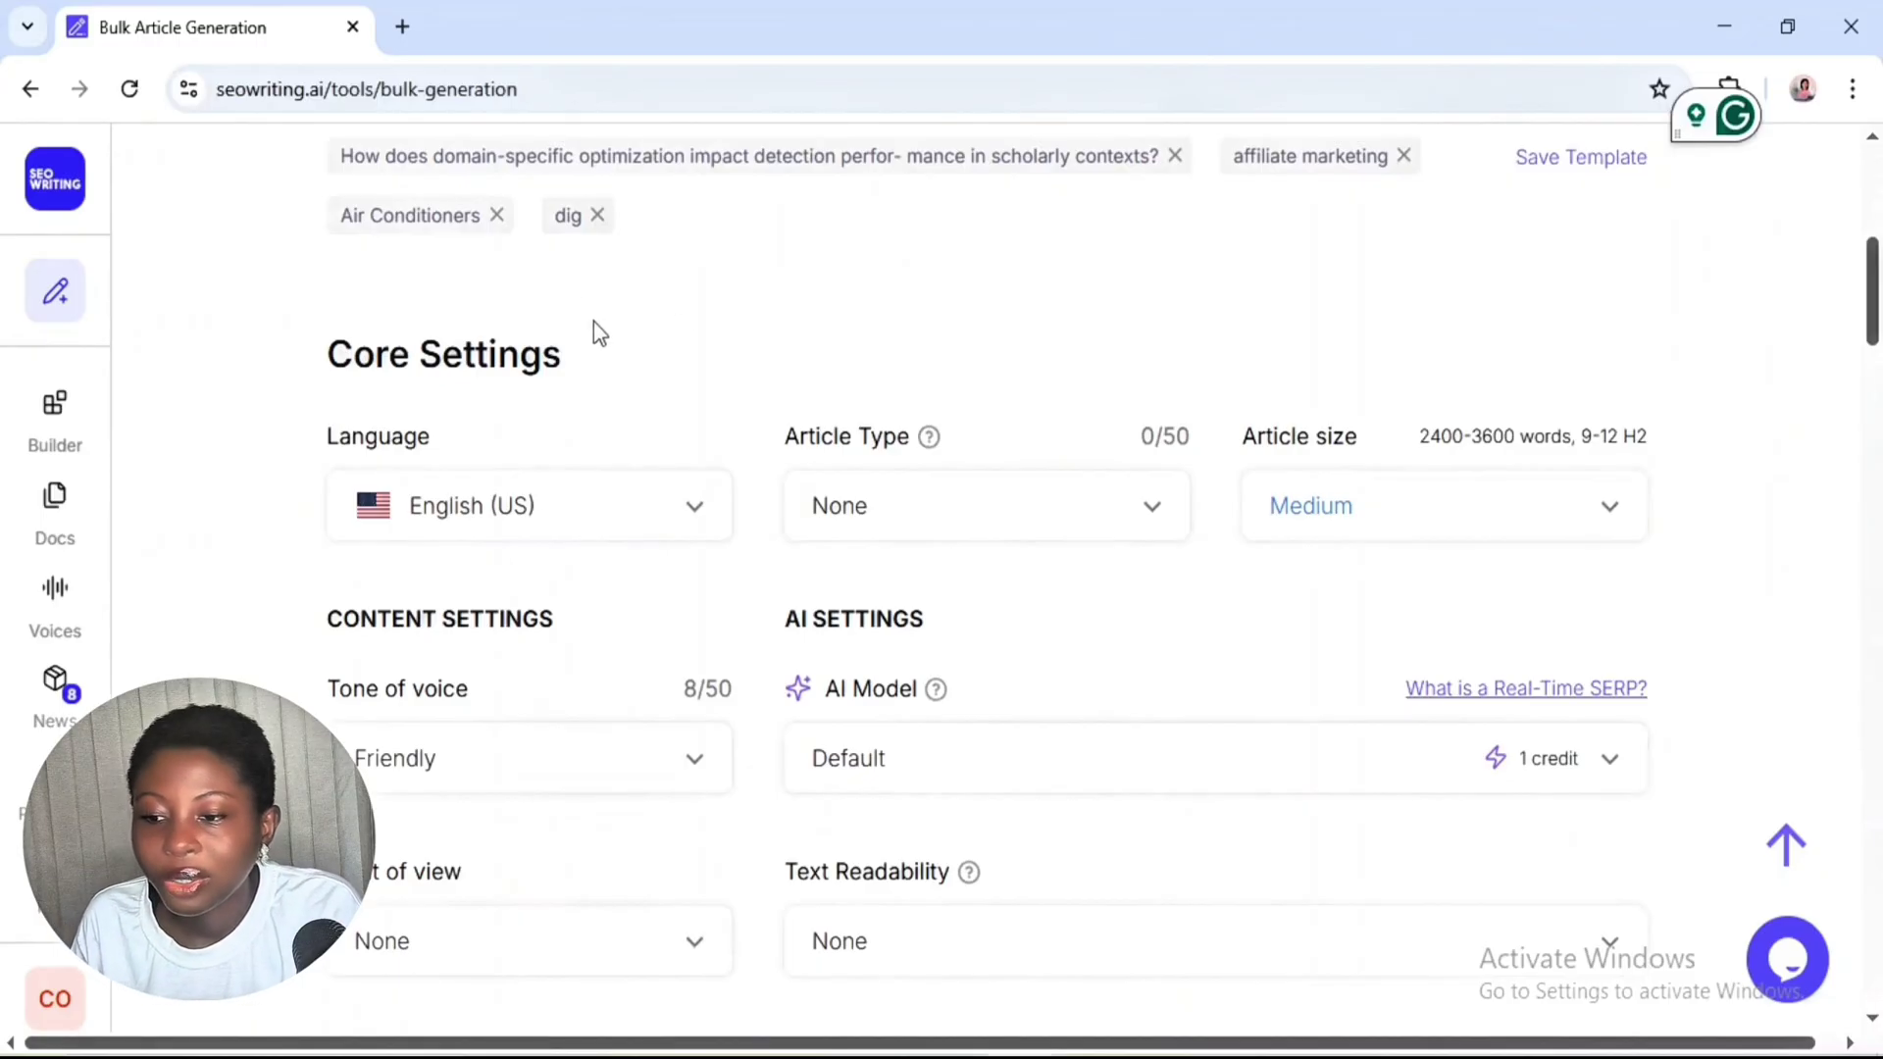
pyautogui.scroll(5, 599, 333)
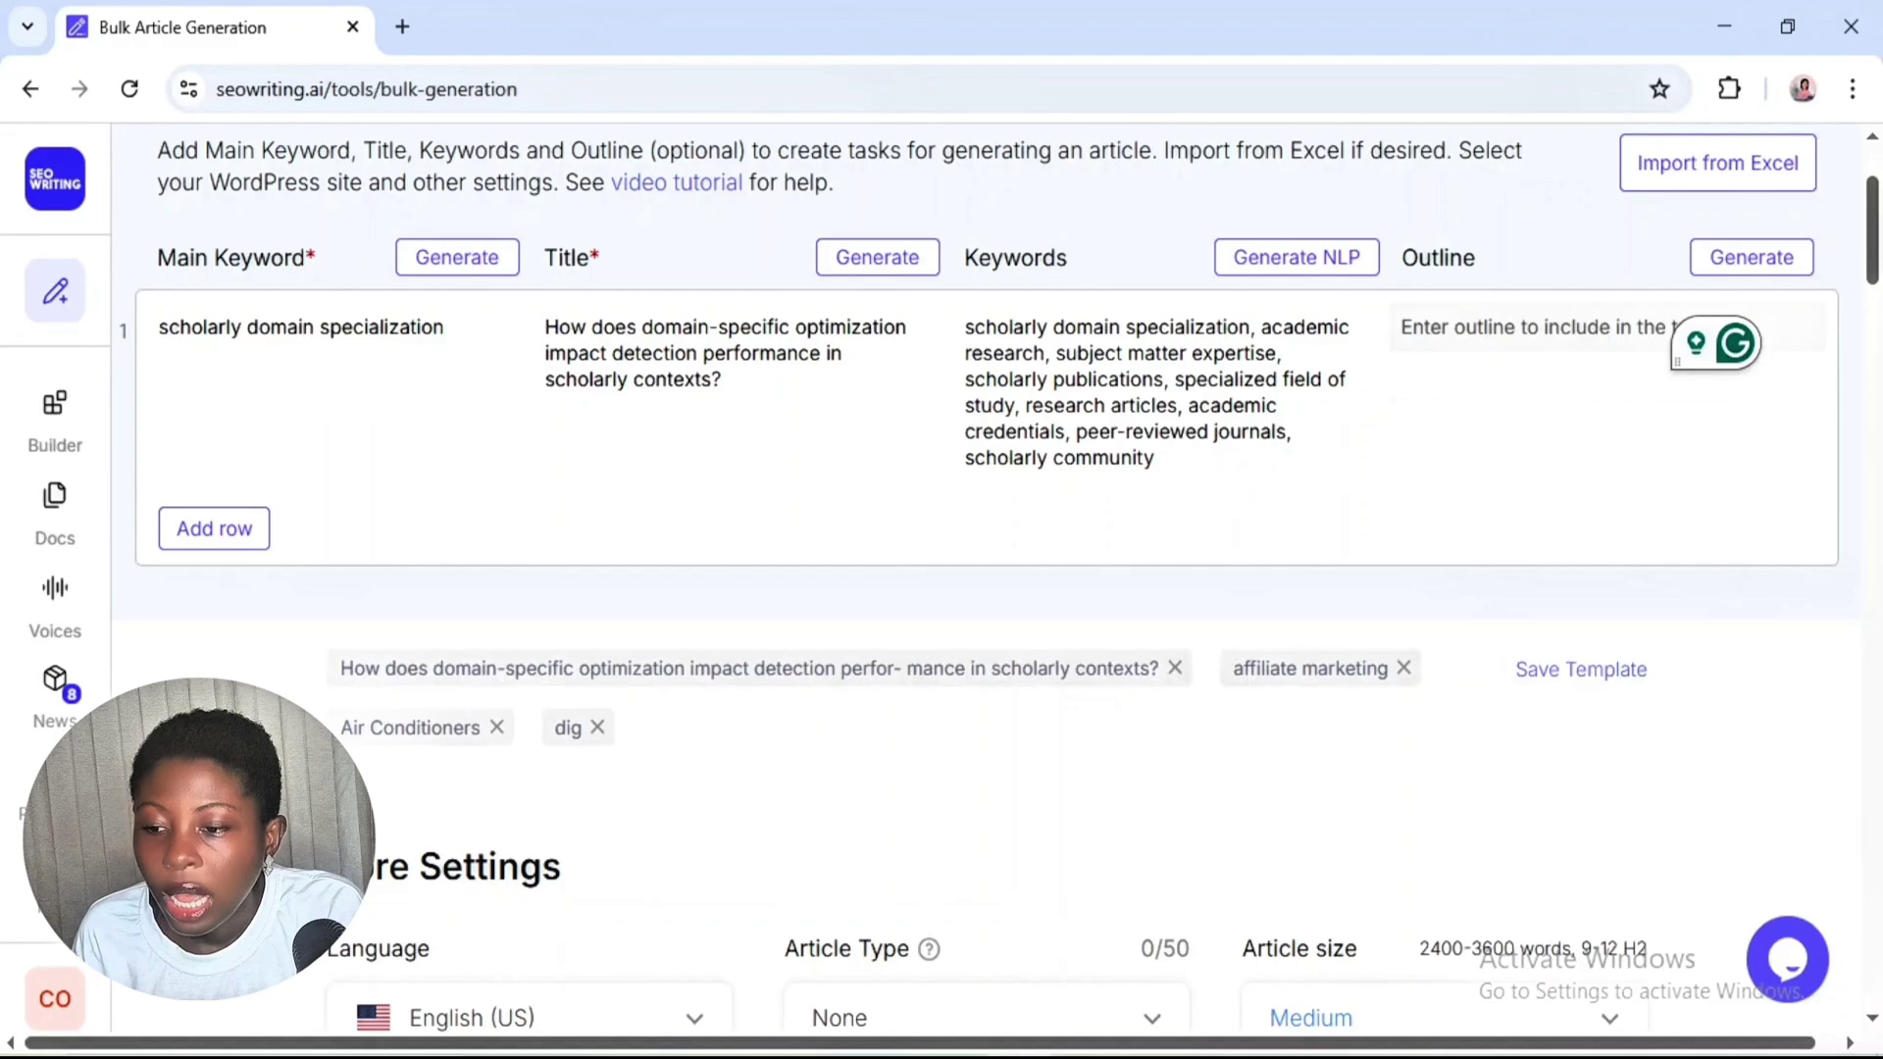
pyautogui.scroll(-4, 594, 520)
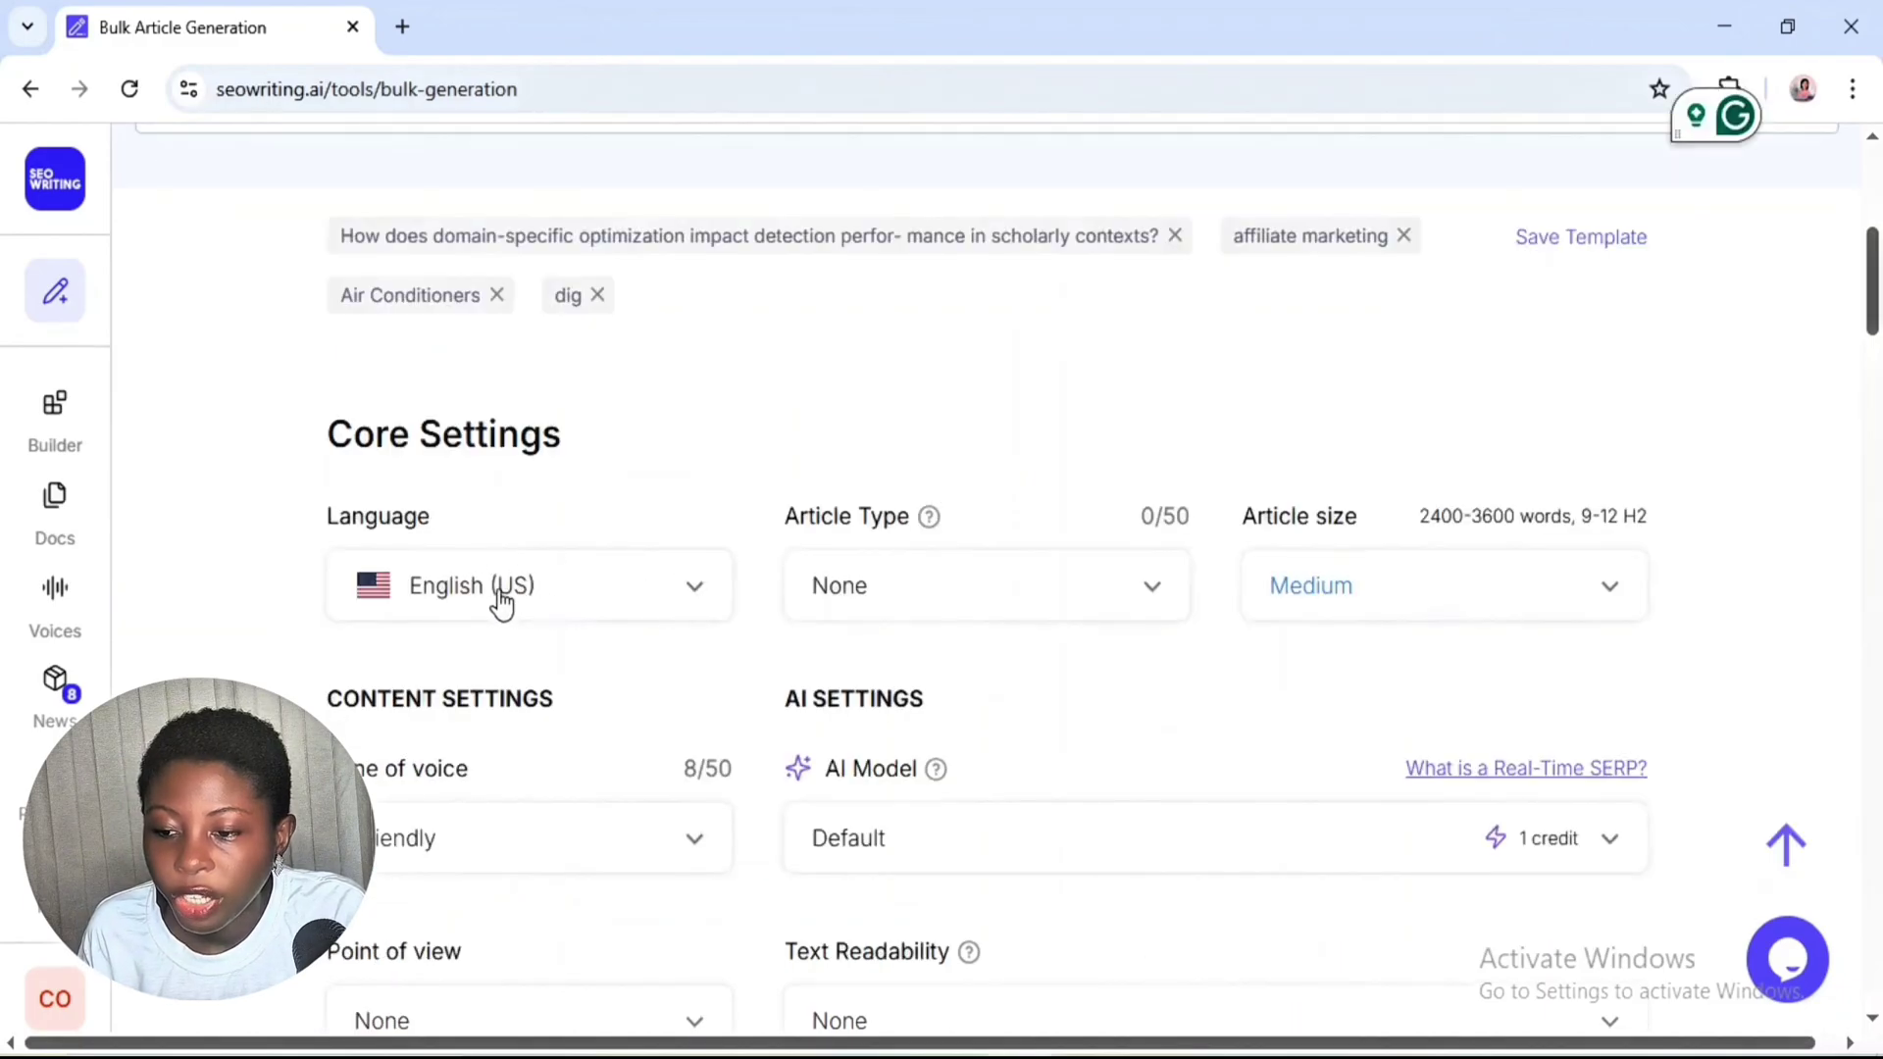
pyautogui.click(573, 581)
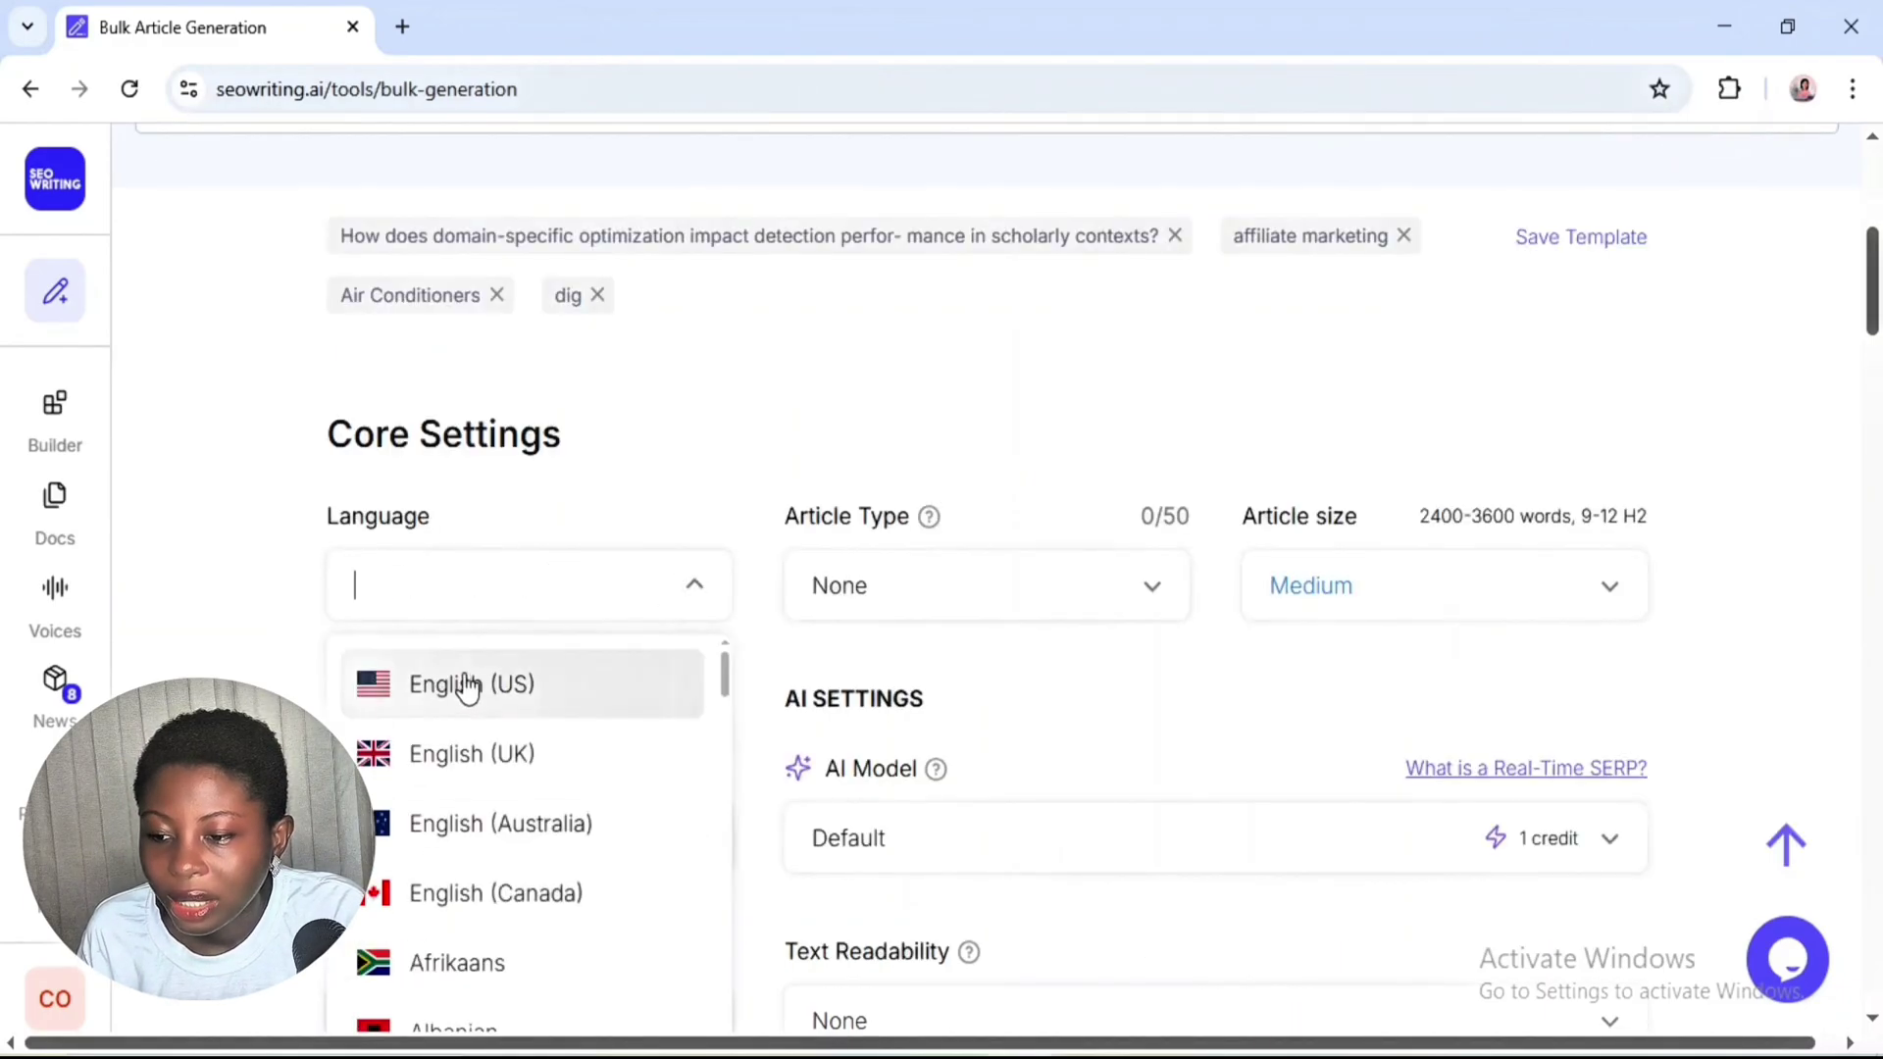
pyautogui.click(534, 696)
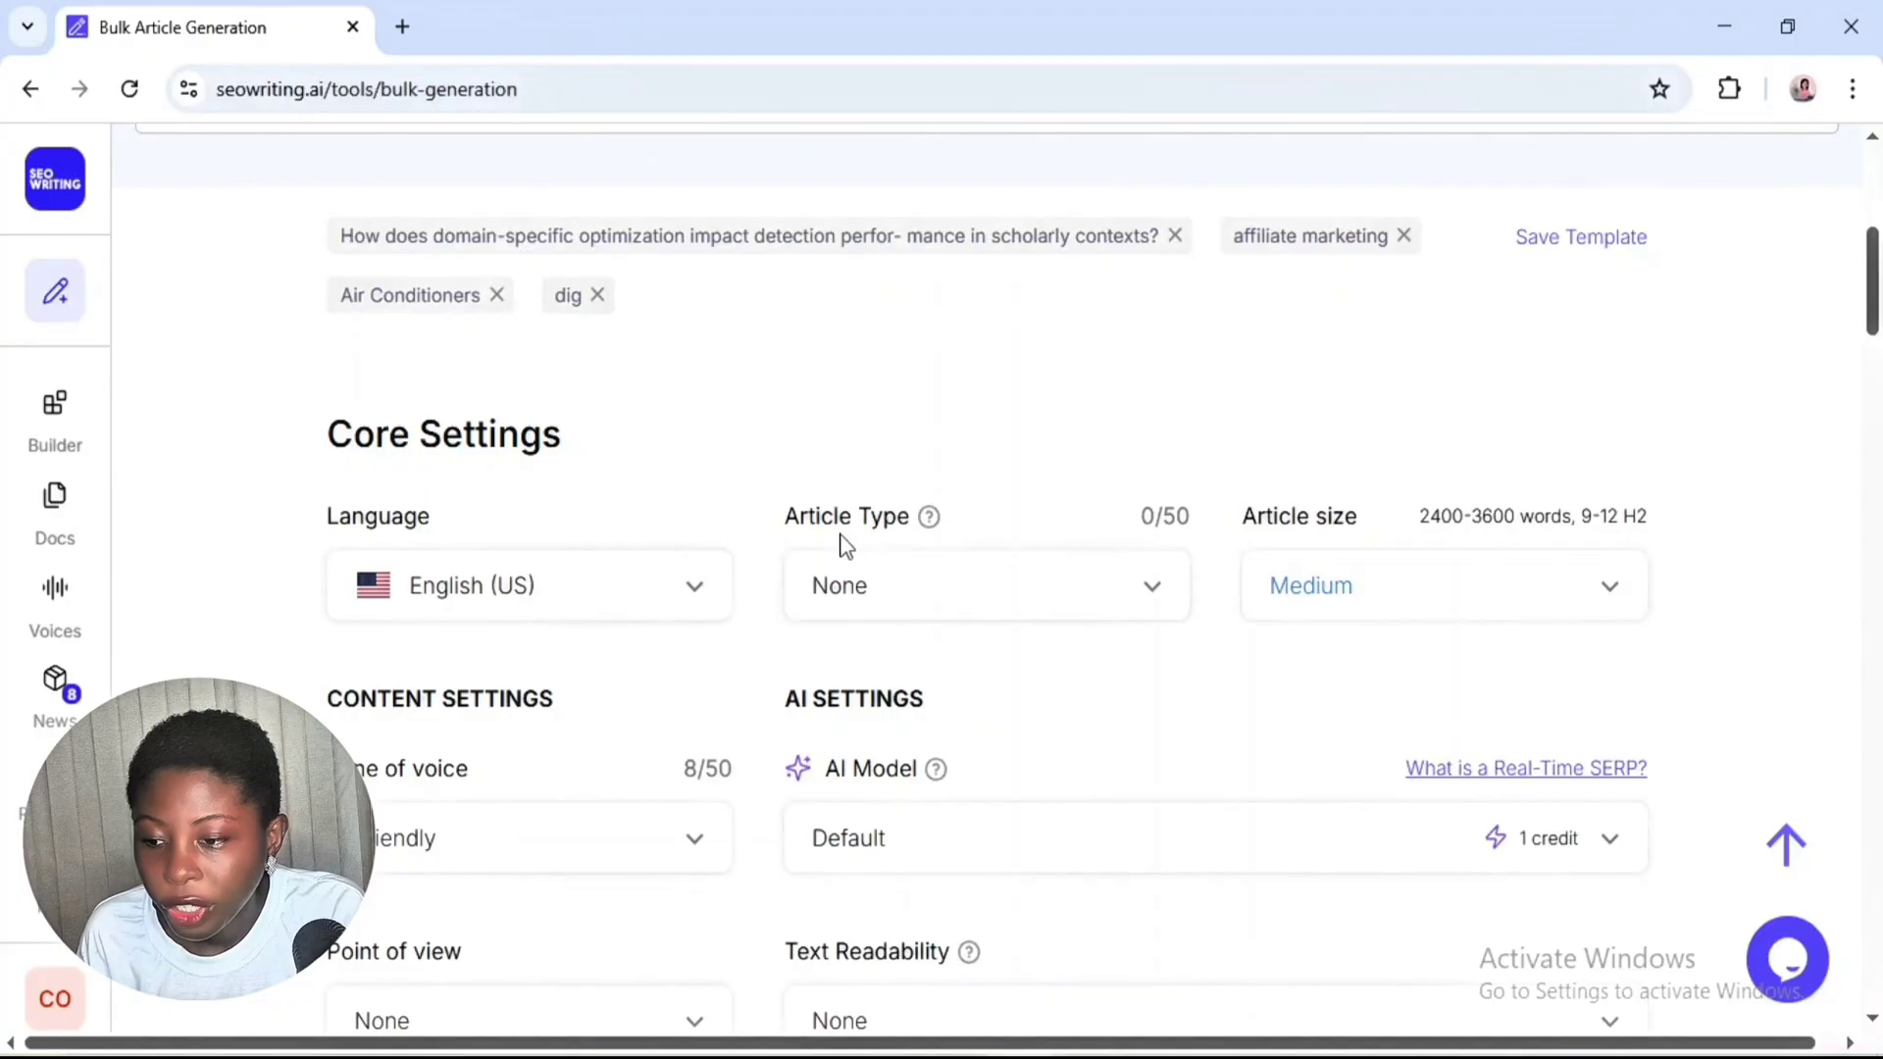
# - Set the article type to Comparison and the article size to X-Small
pyautogui.click(1155, 588)
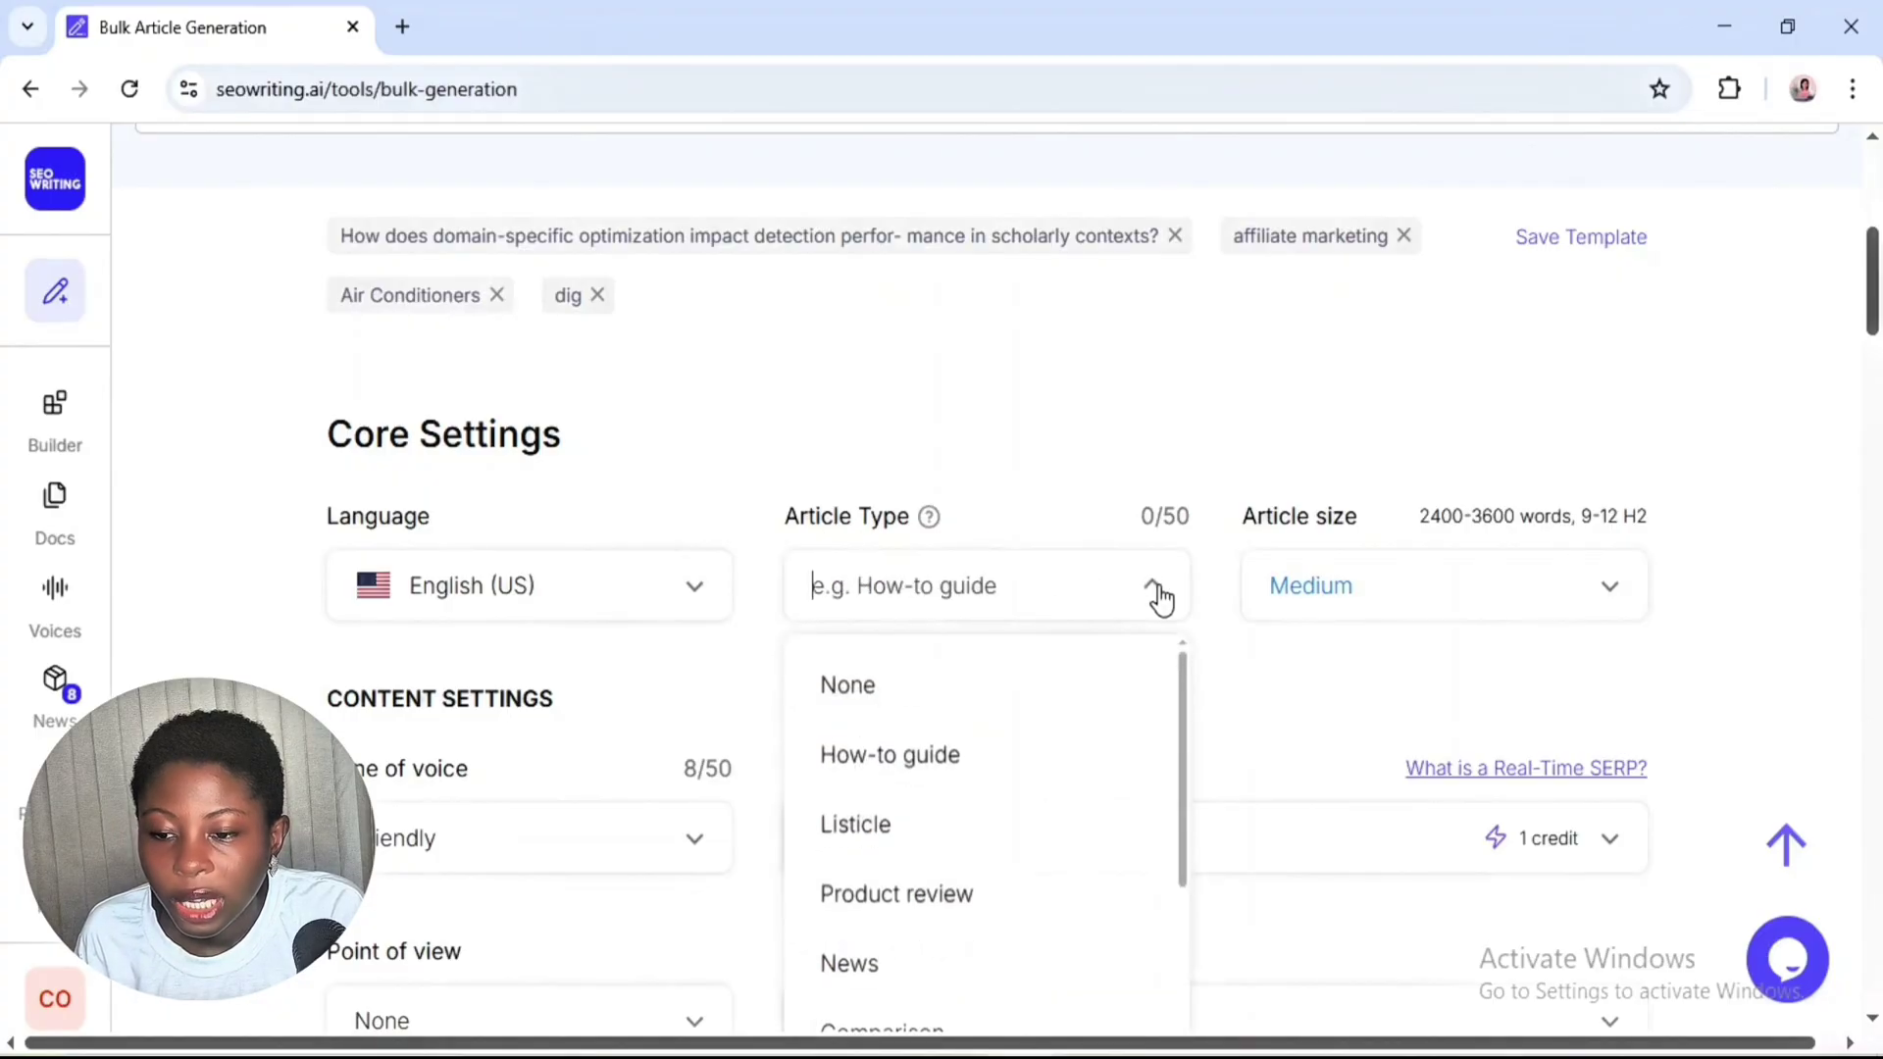
pyautogui.scroll(-2, 969, 407)
pyautogui.click(1157, 446)
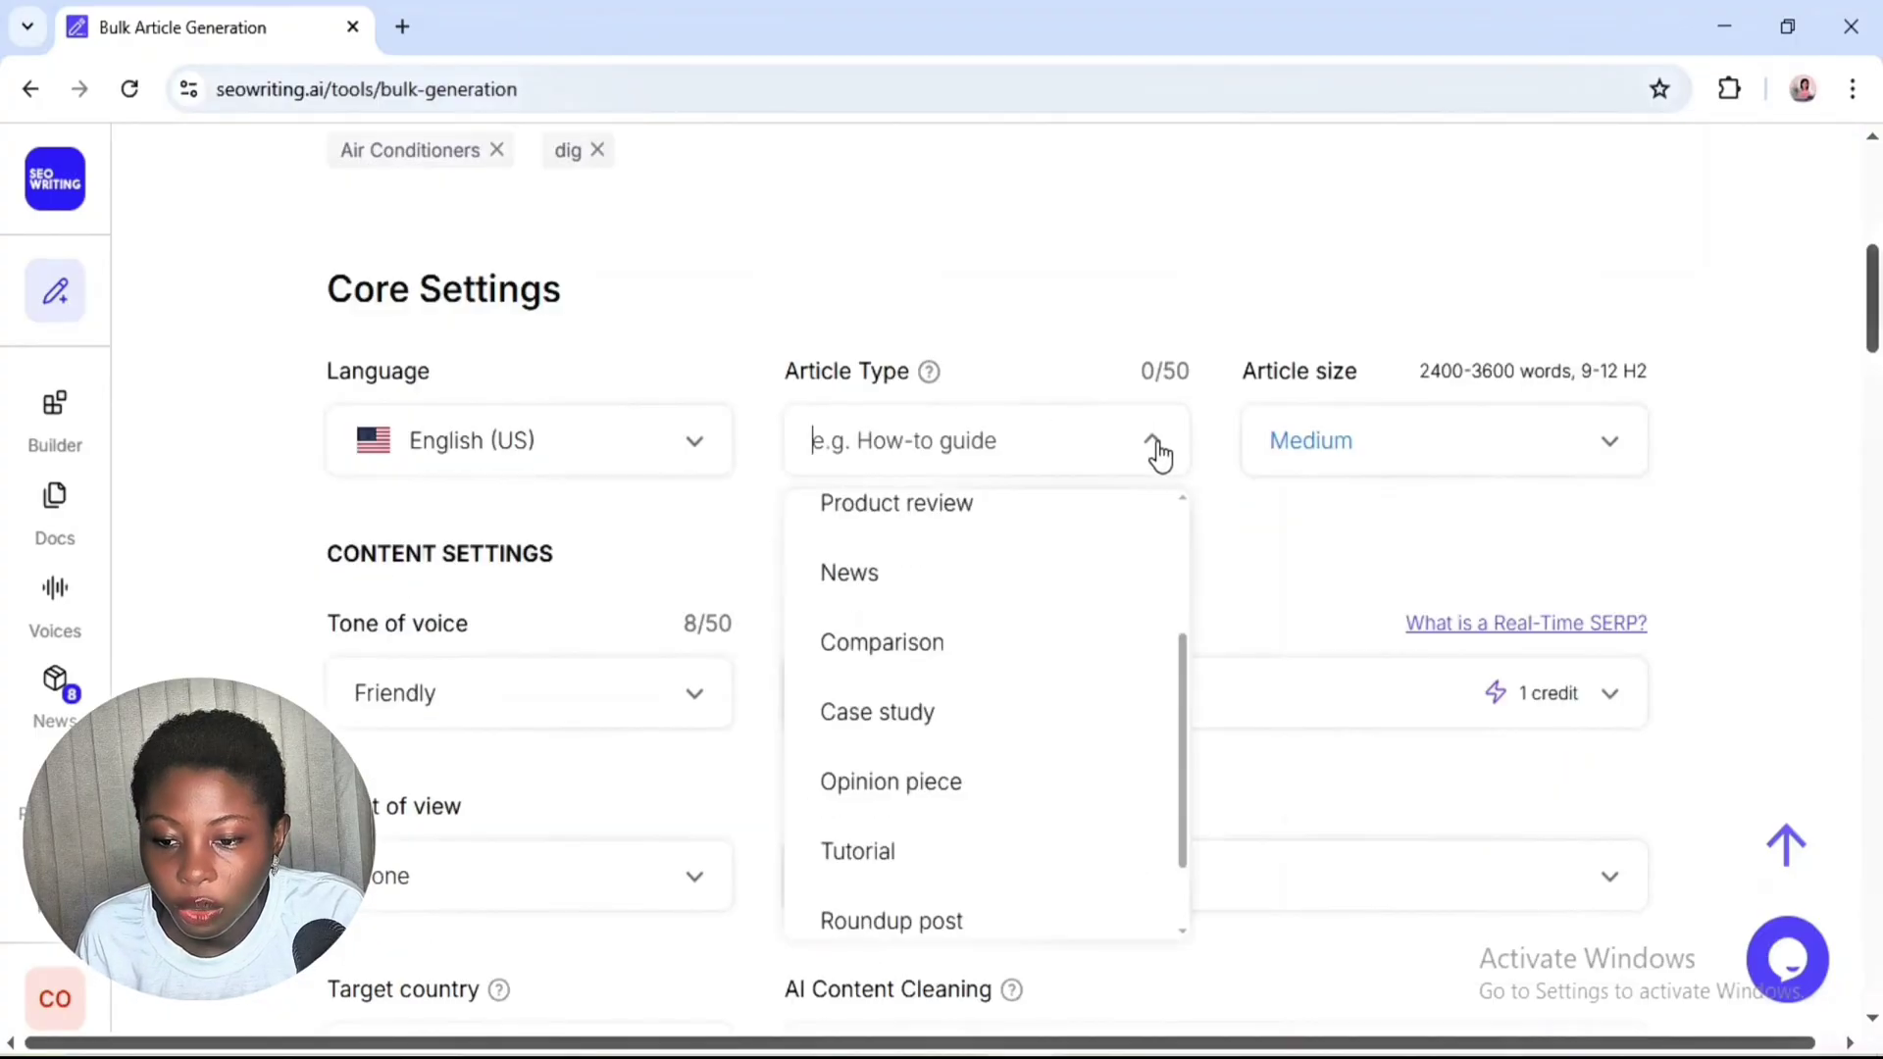
pyautogui.click(916, 647)
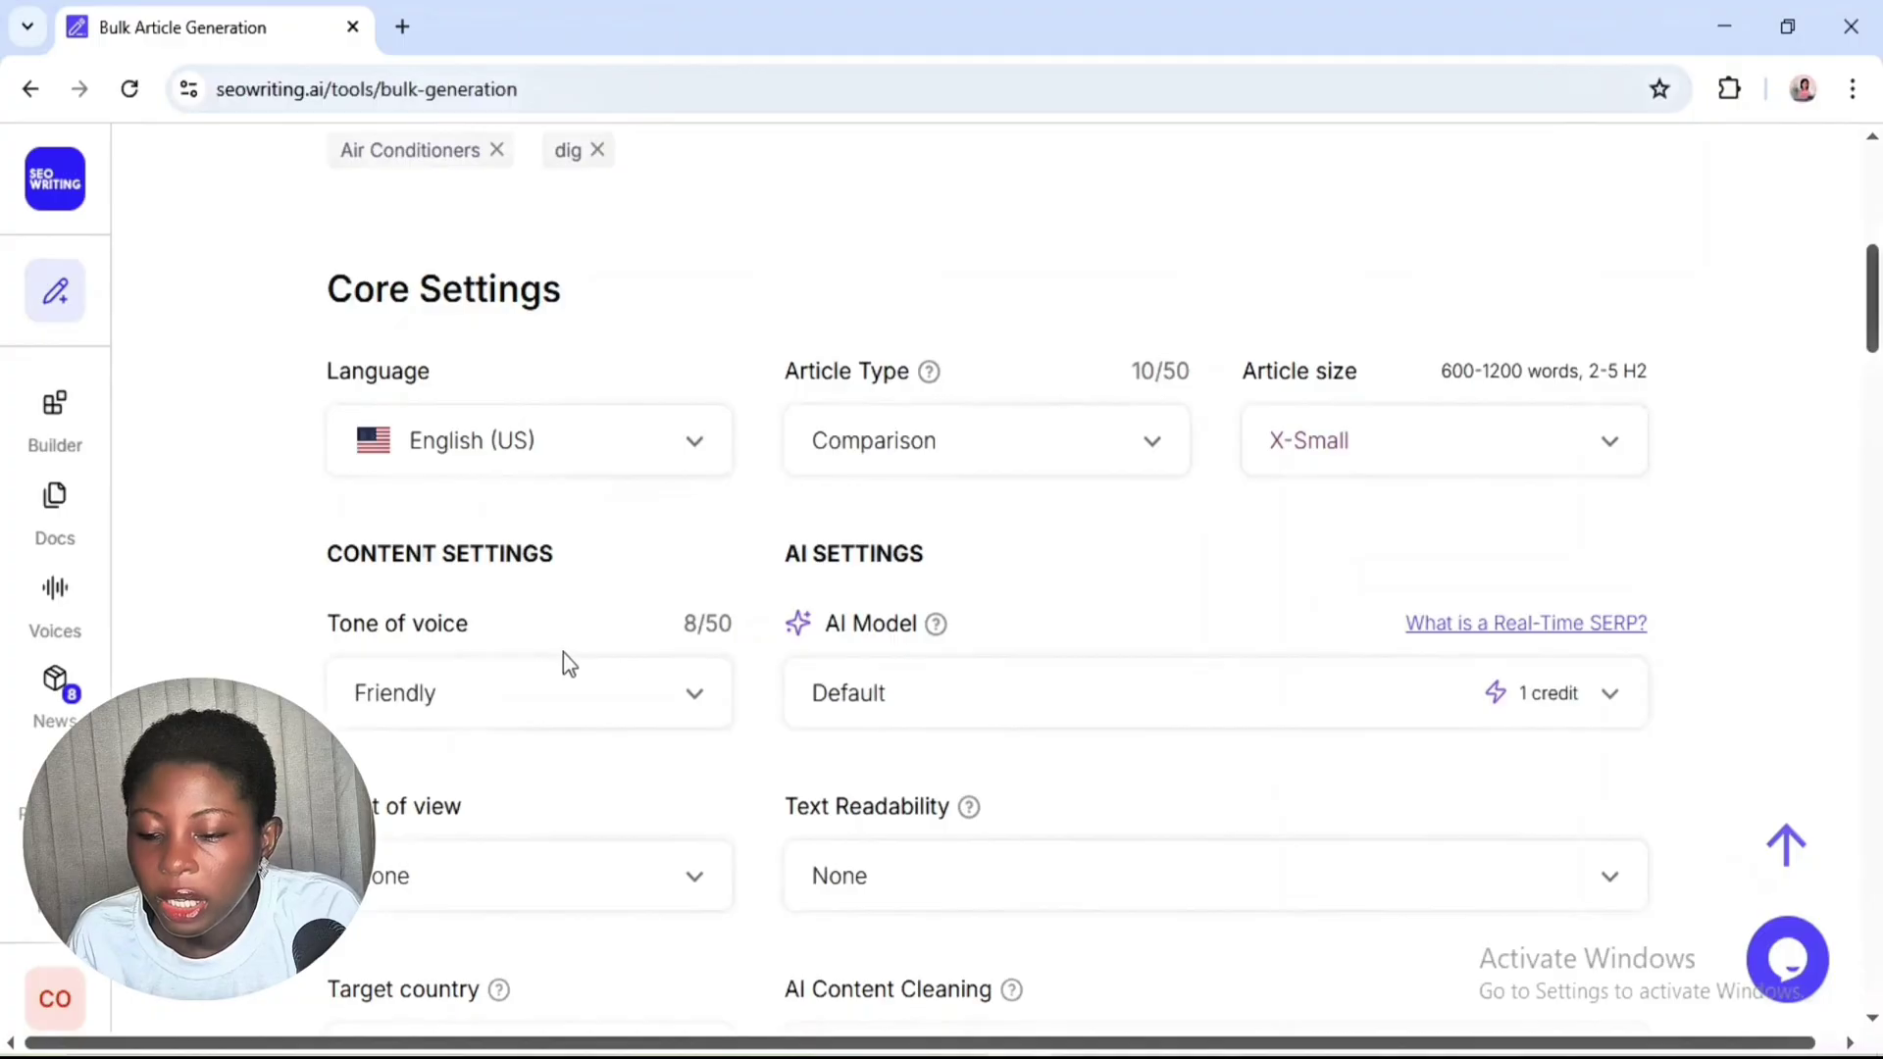
# - Set the tone of voice to Informational and the AI model to the 4-credit Claude 4.5 Sonnet
pyautogui.click(699, 699)
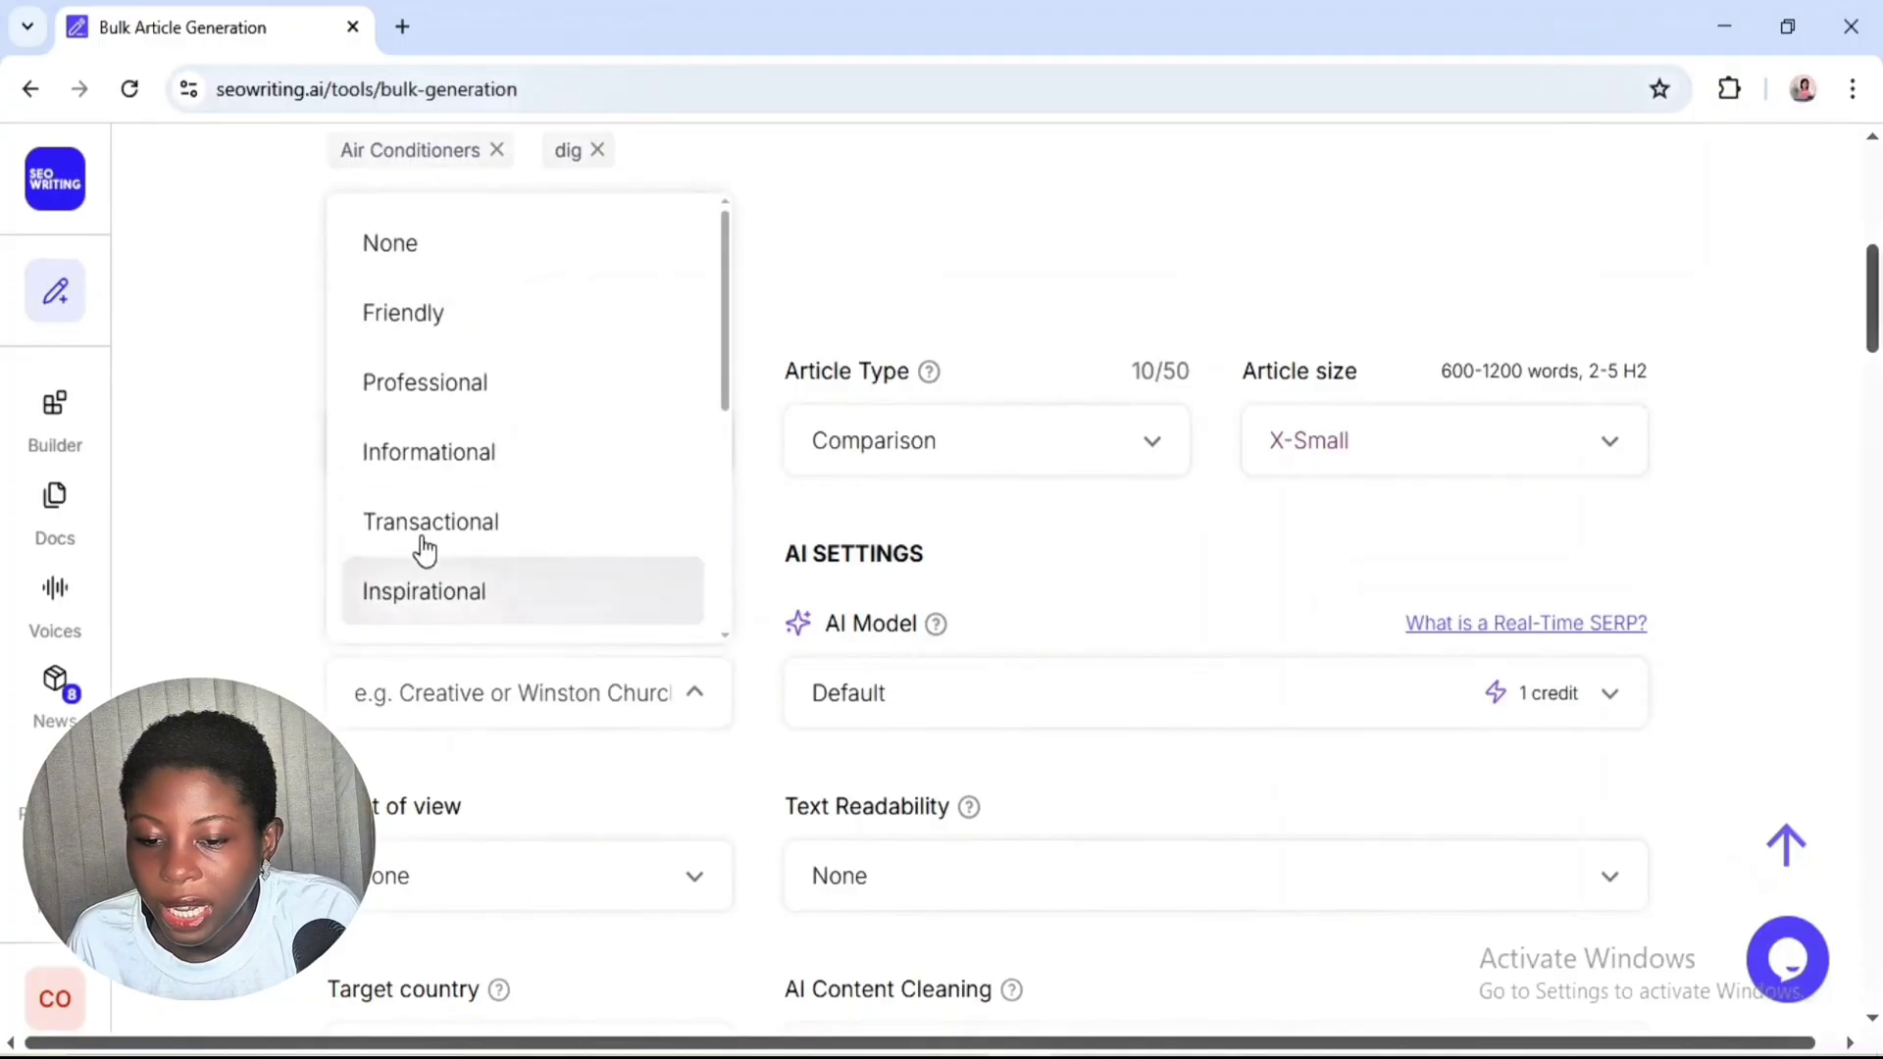
pyautogui.click(437, 473)
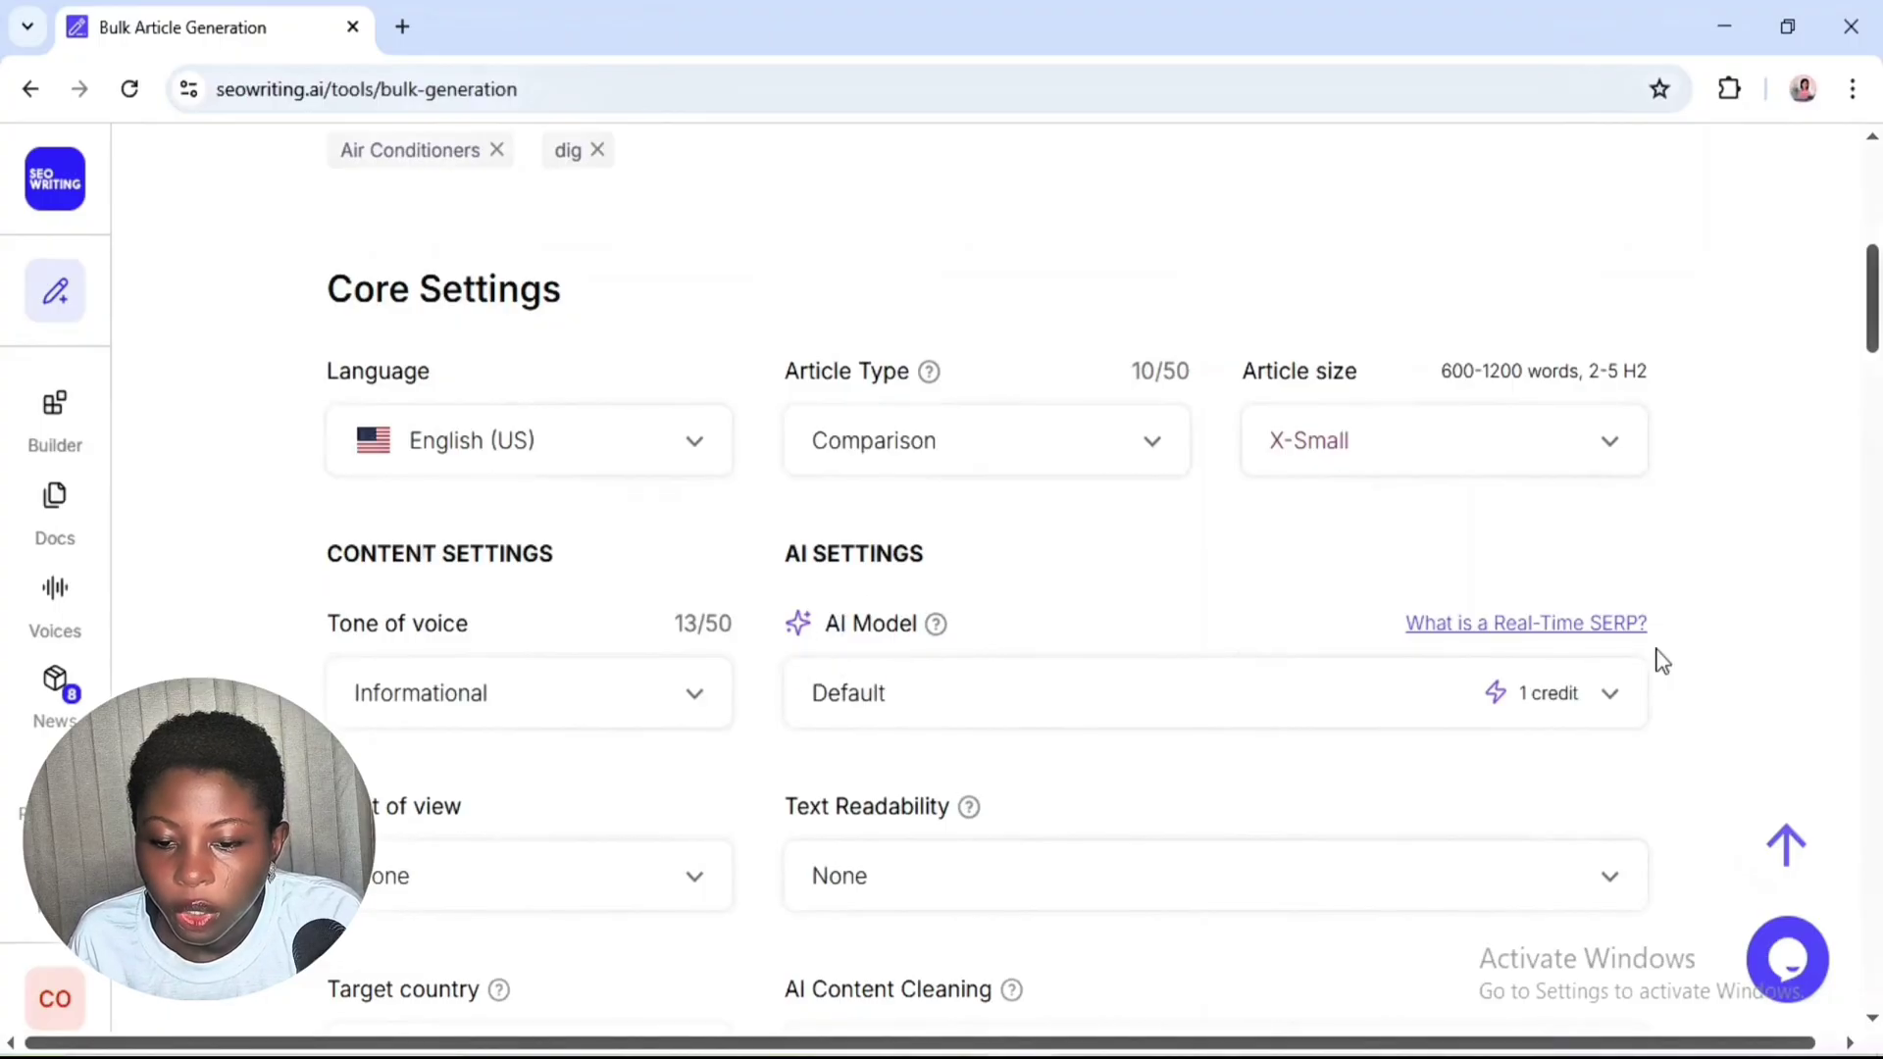
pyautogui.click(1609, 695)
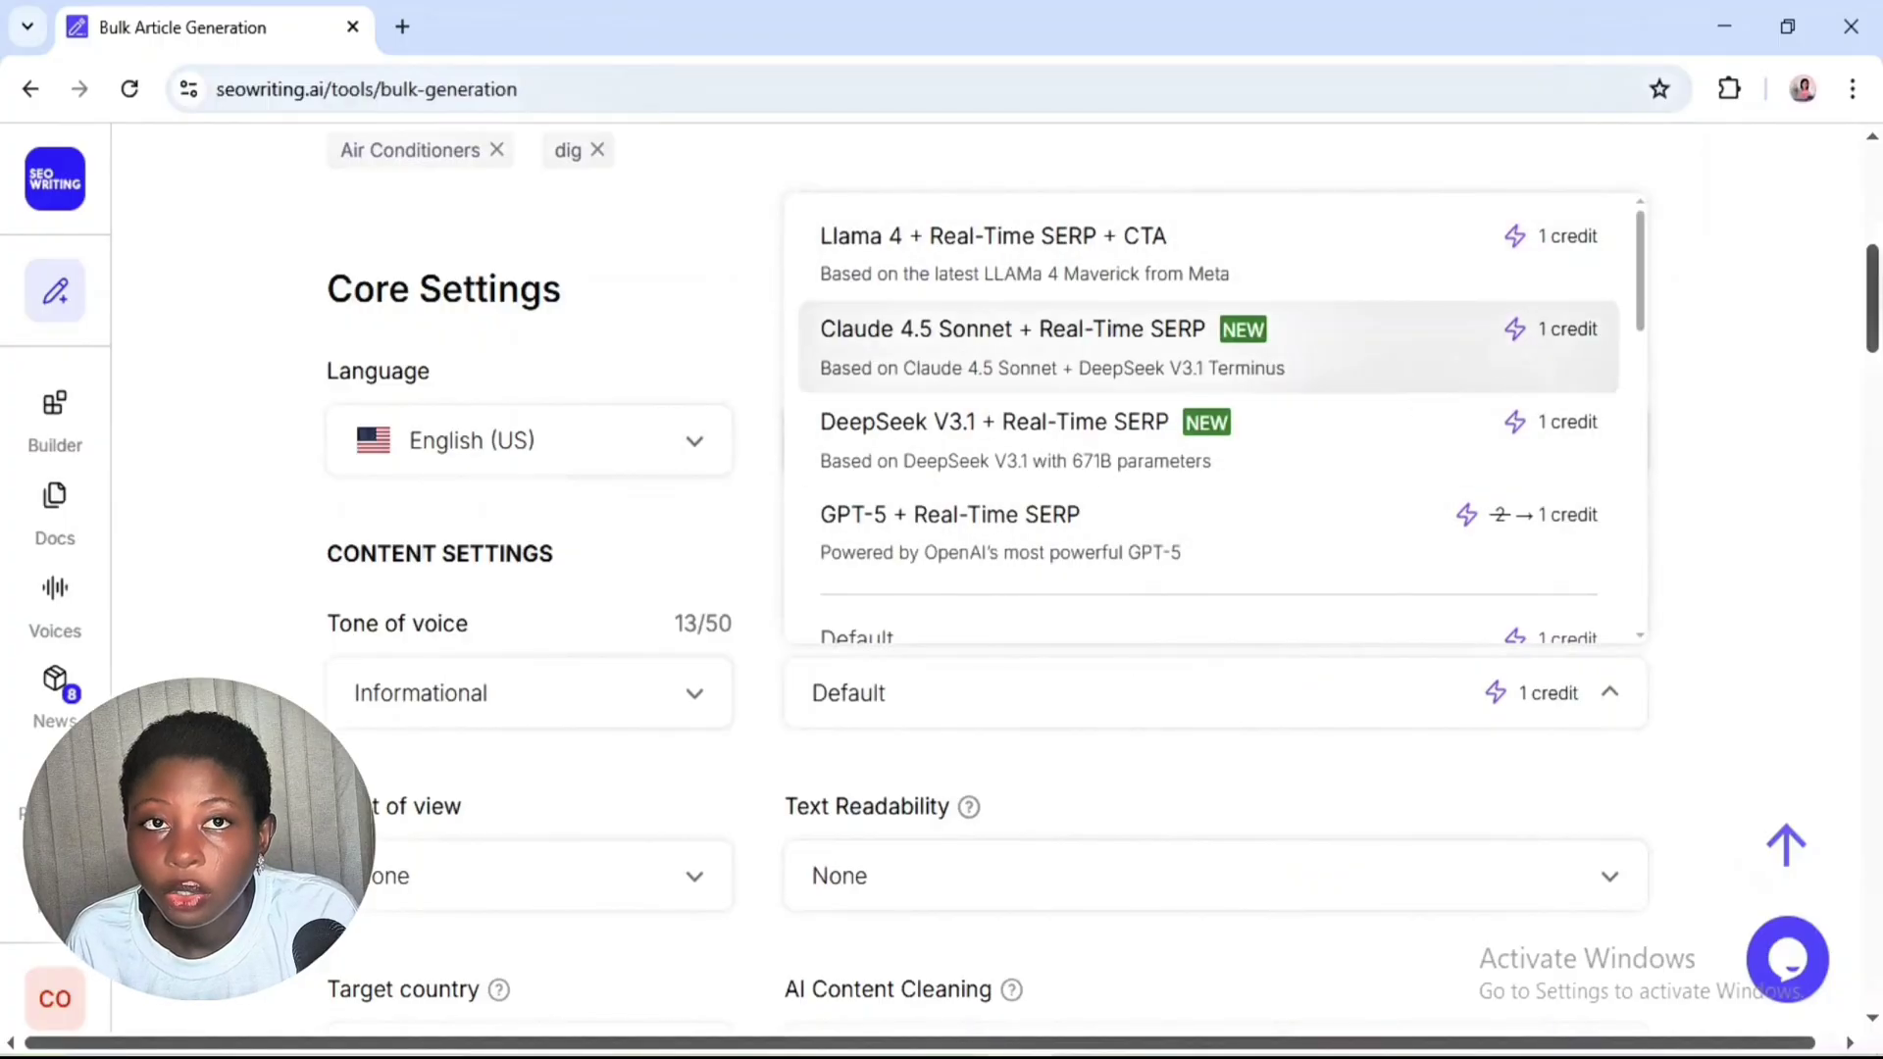
pyautogui.scroll(-15, 1217, 393)
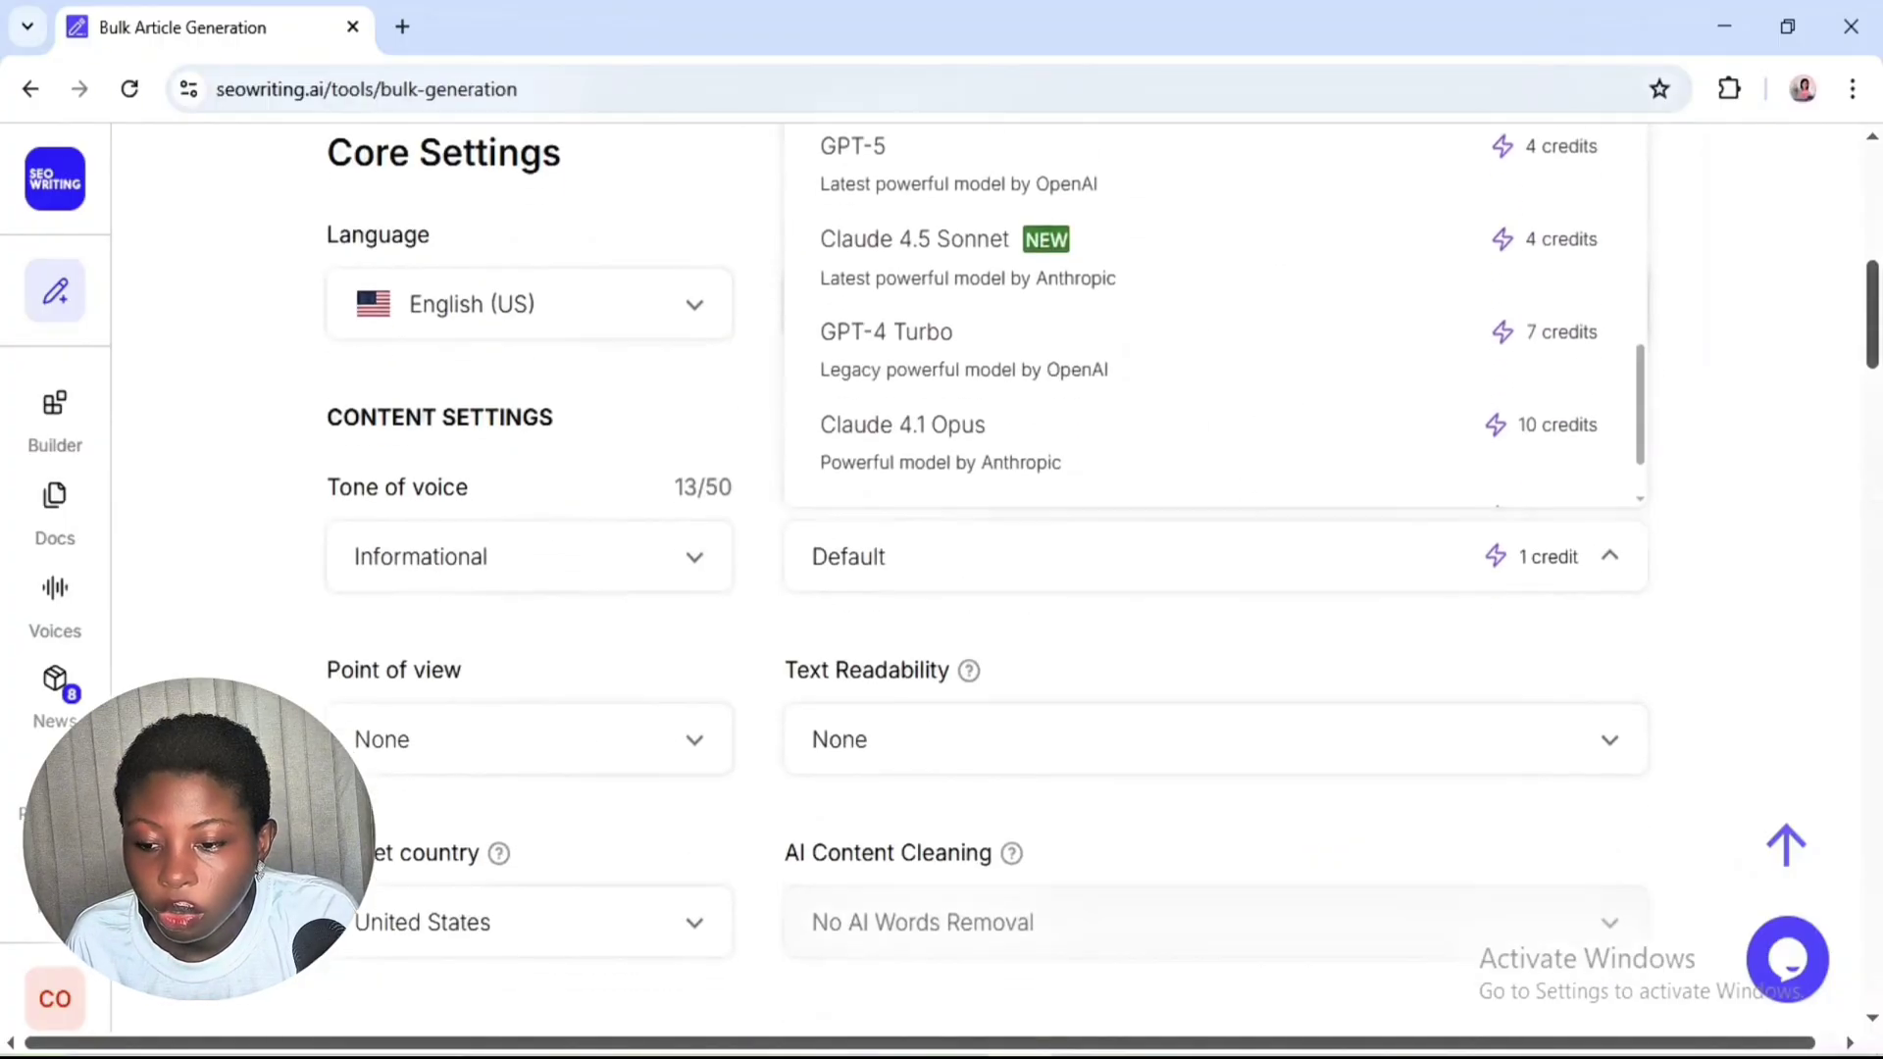
pyautogui.scroll(5, 1217, 294)
pyautogui.scroll(-8, 1216, 295)
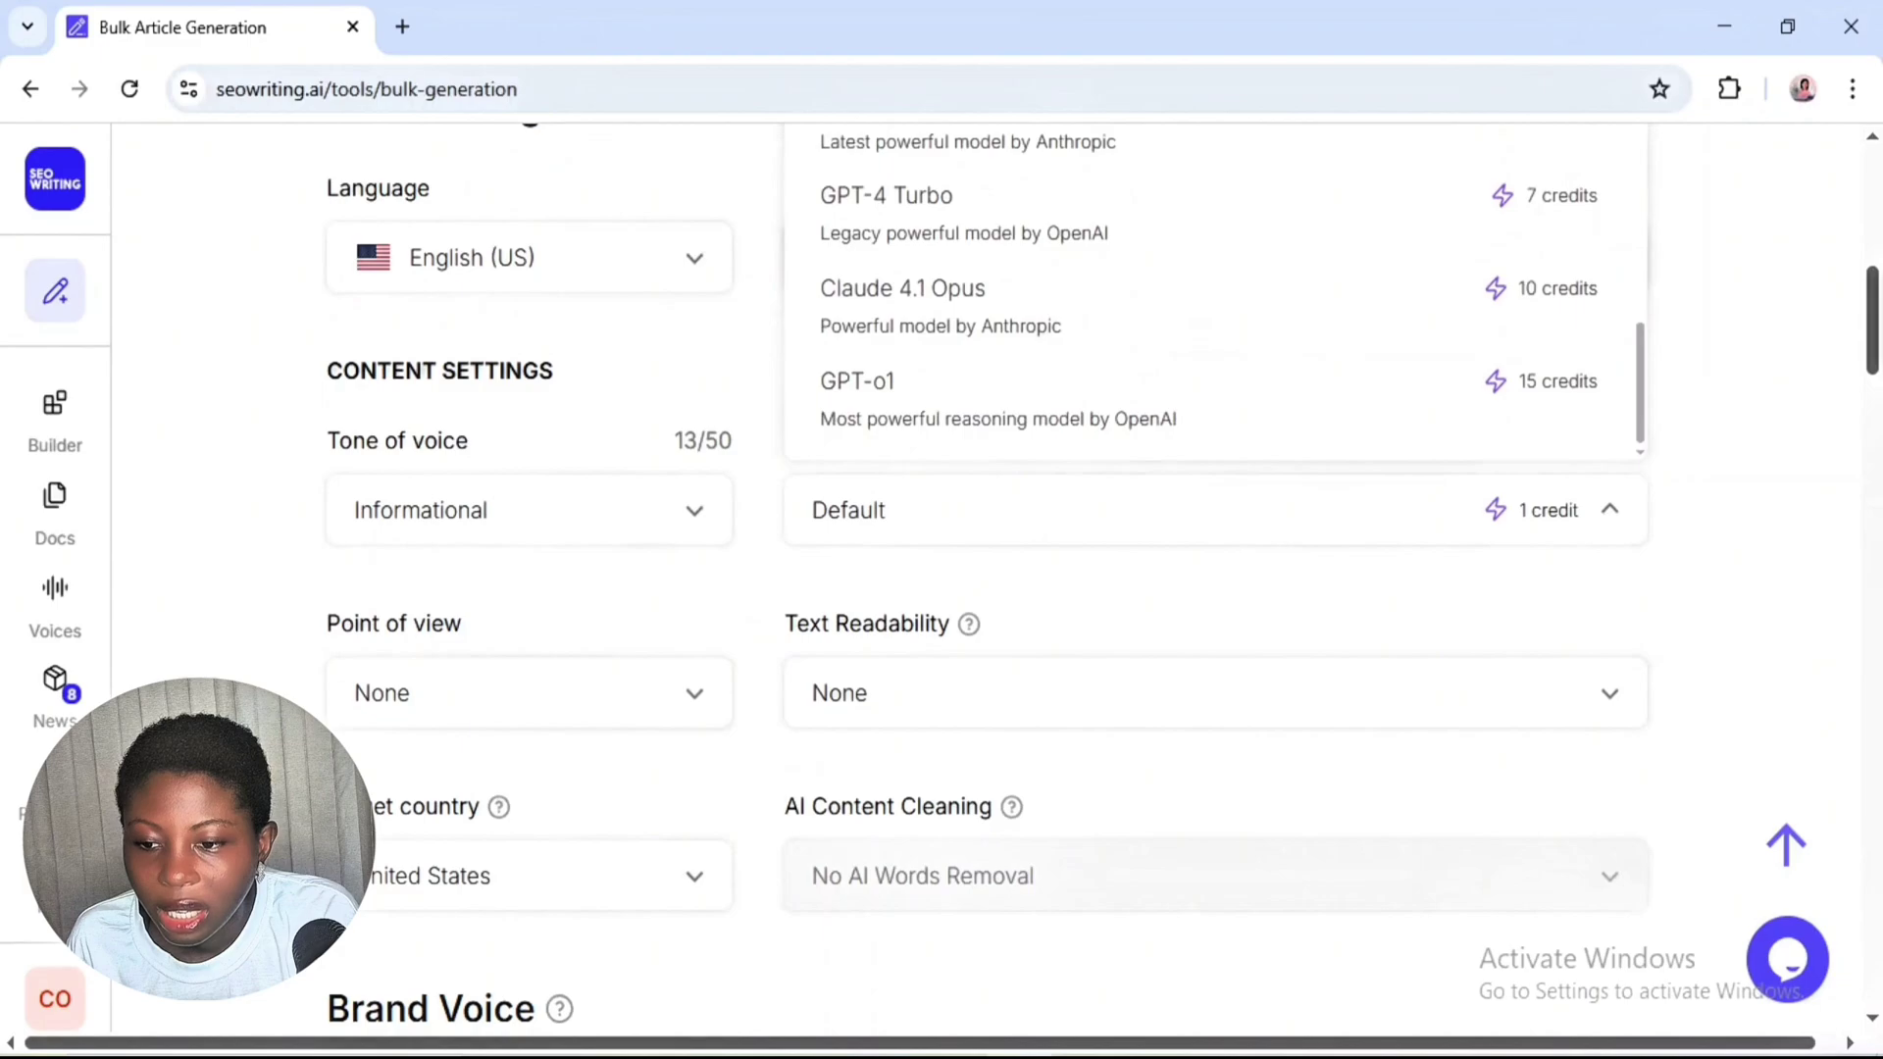
pyautogui.scroll(3, 1216, 295)
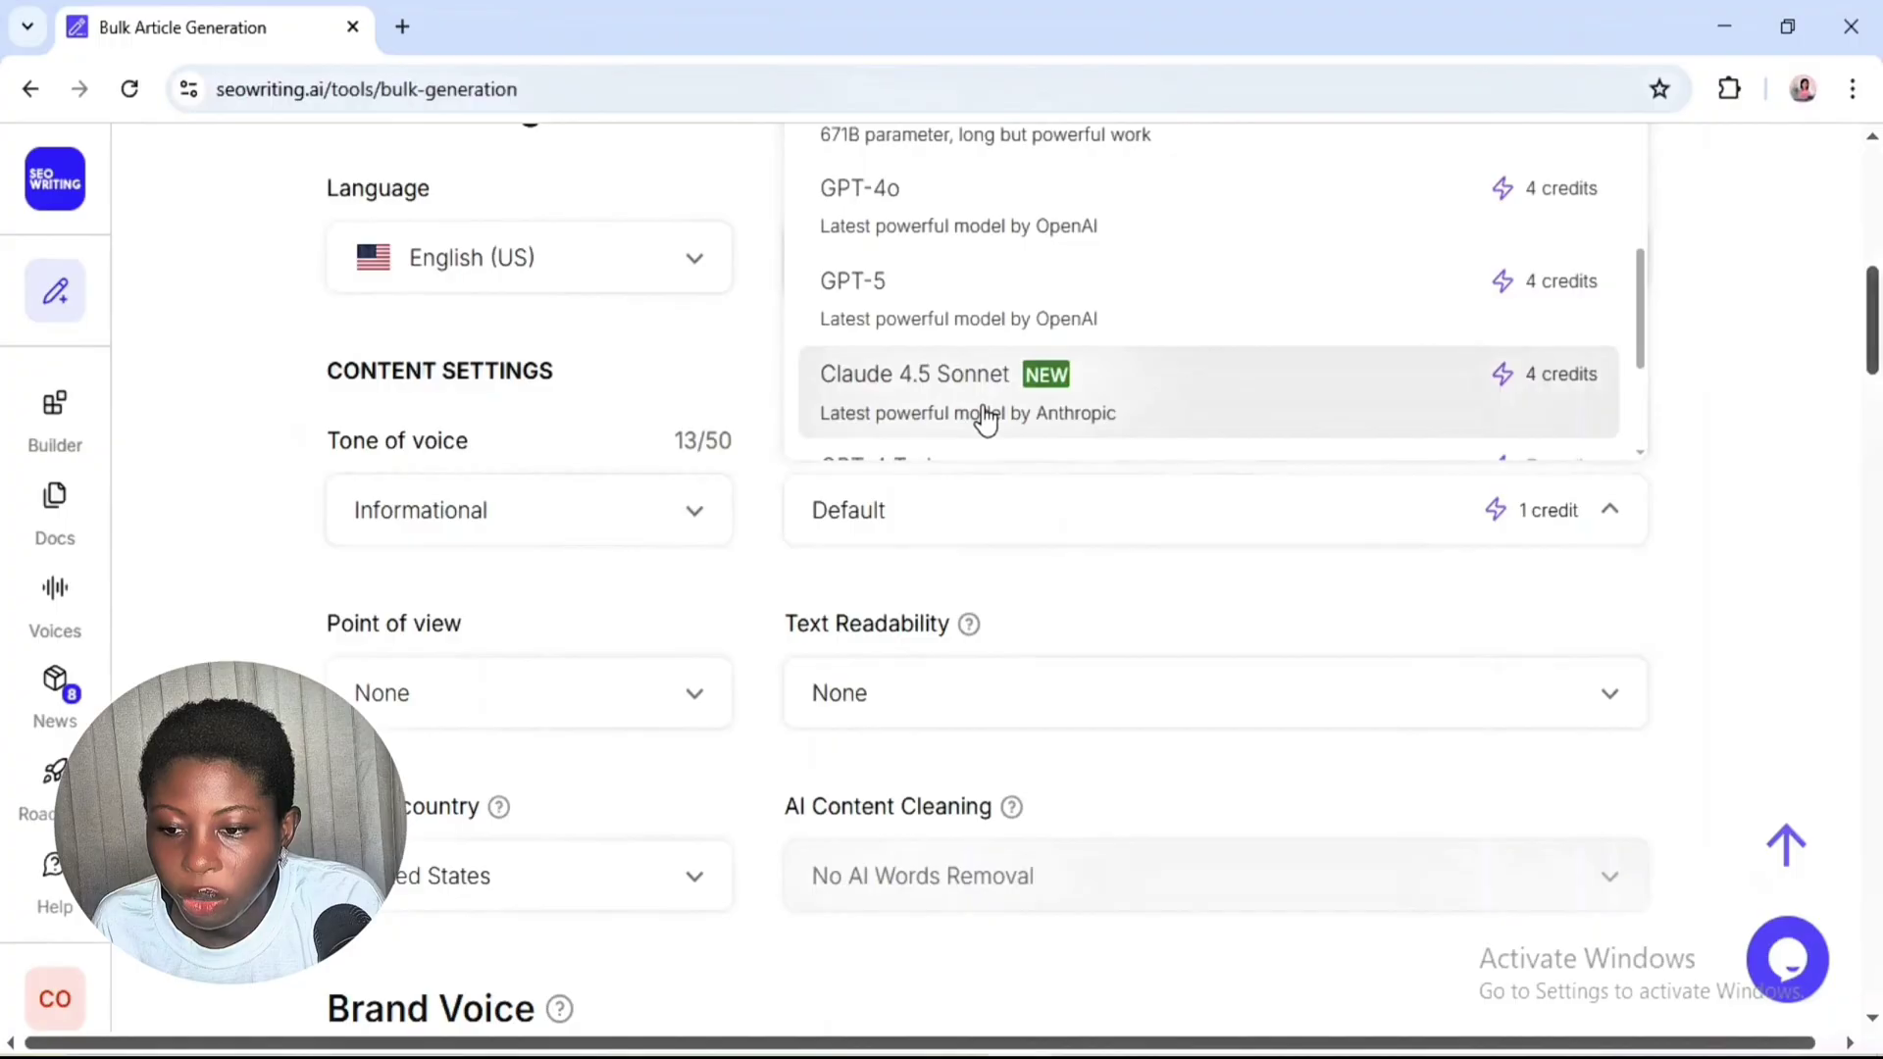
pyautogui.scroll(3, 986, 420)
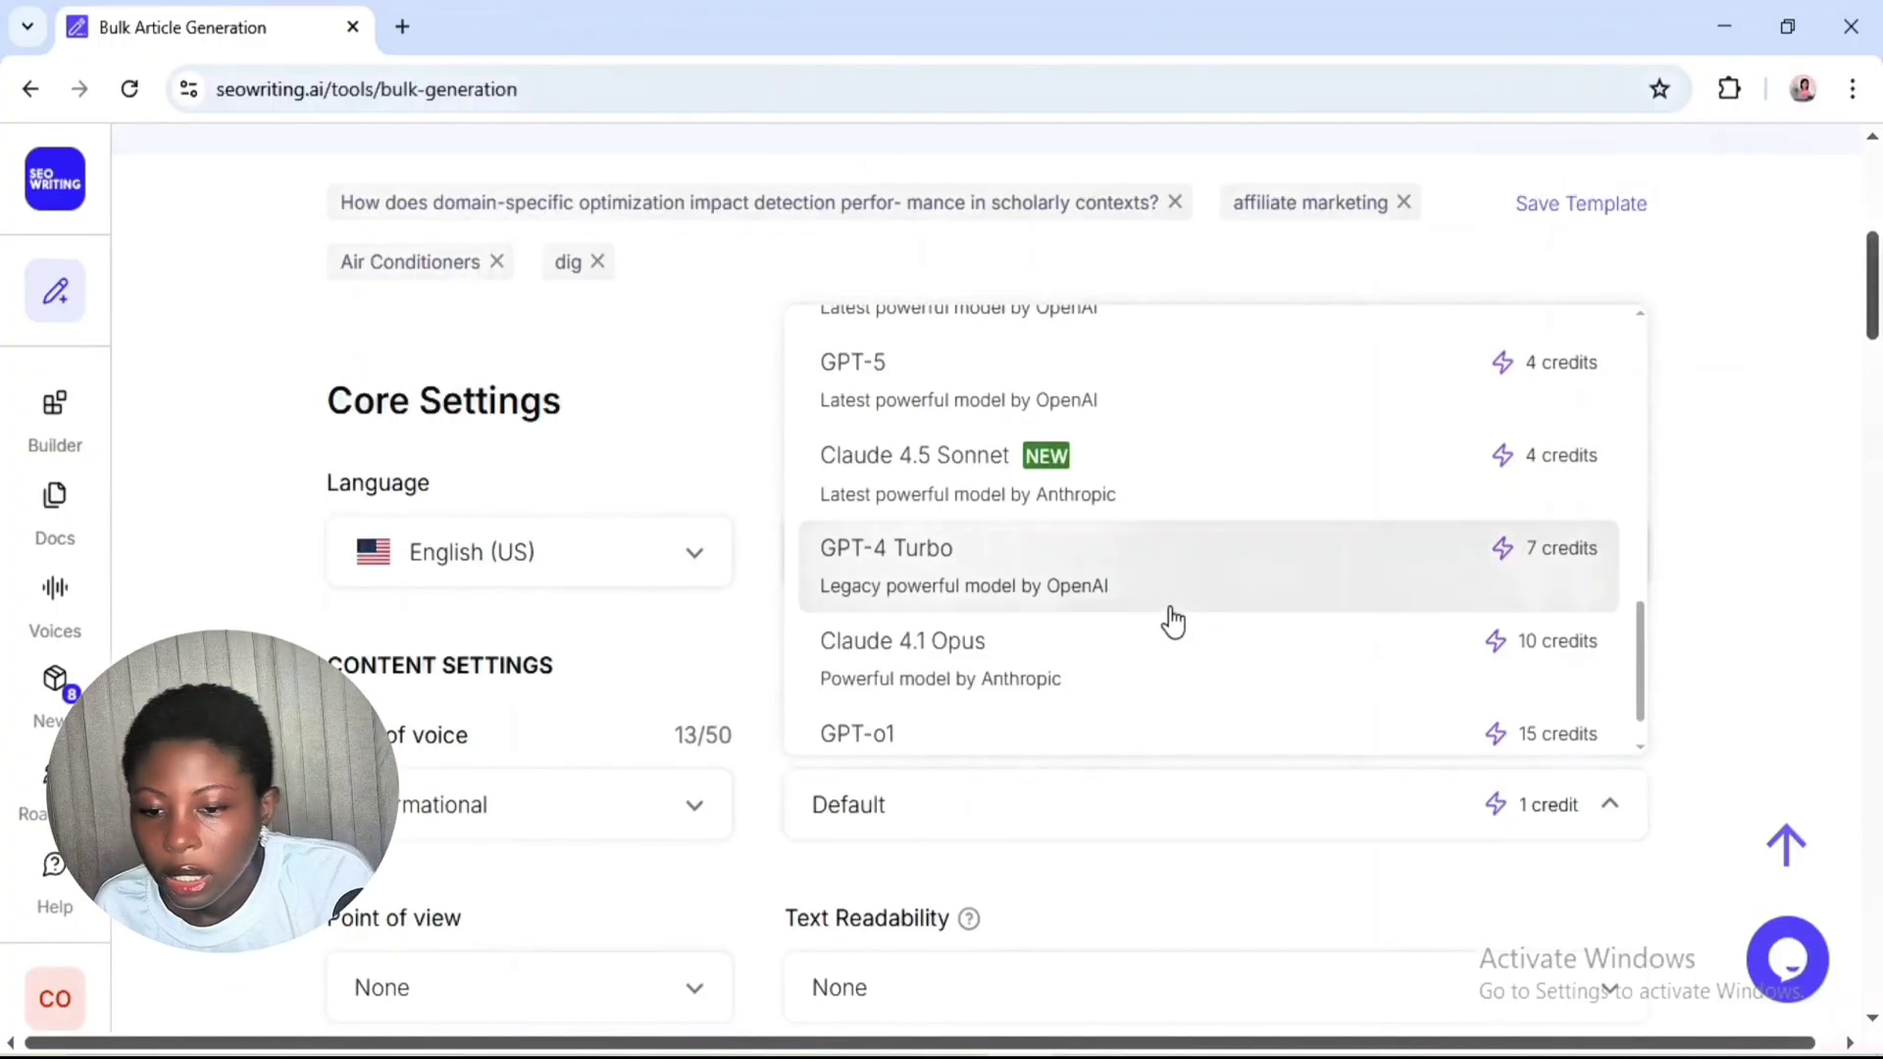
pyautogui.click(986, 478)
pyautogui.click(986, 478)
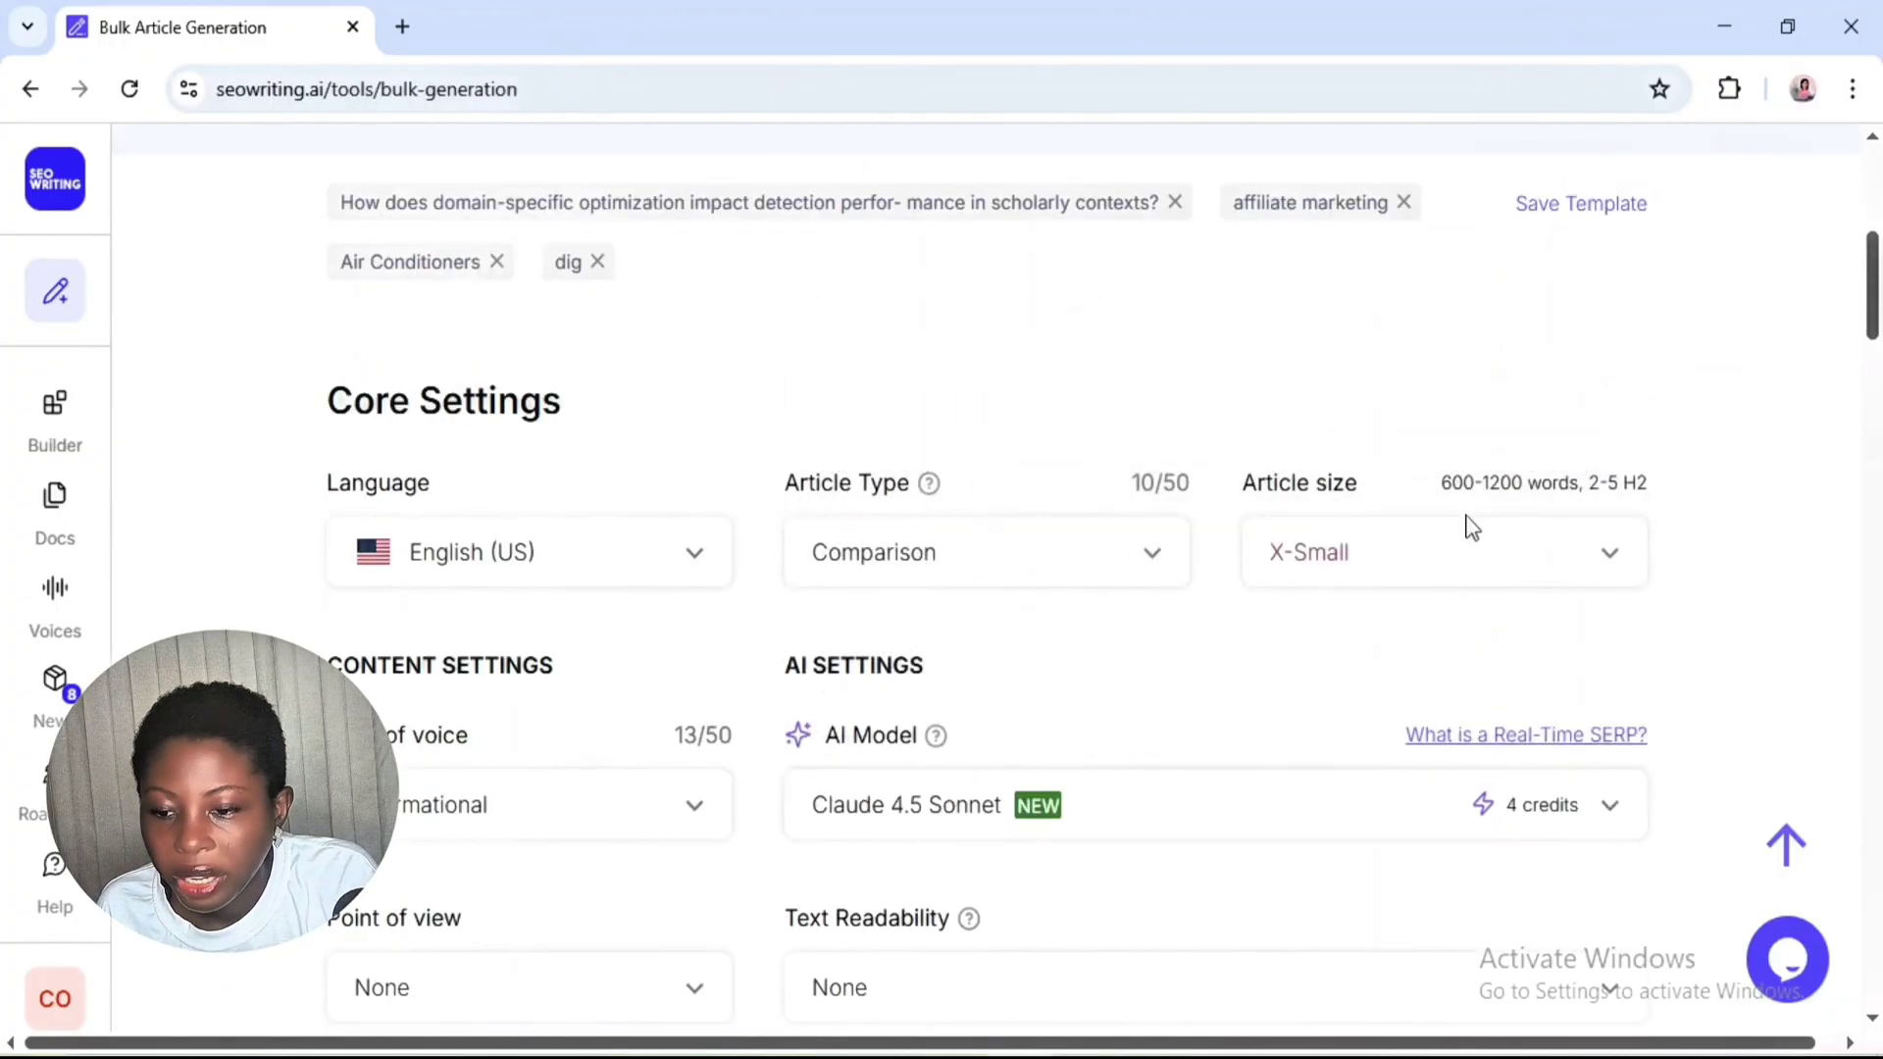
# - Set the article's point of view to Second person (you, your, yours)
pyautogui.scroll(-2, 1472, 527)
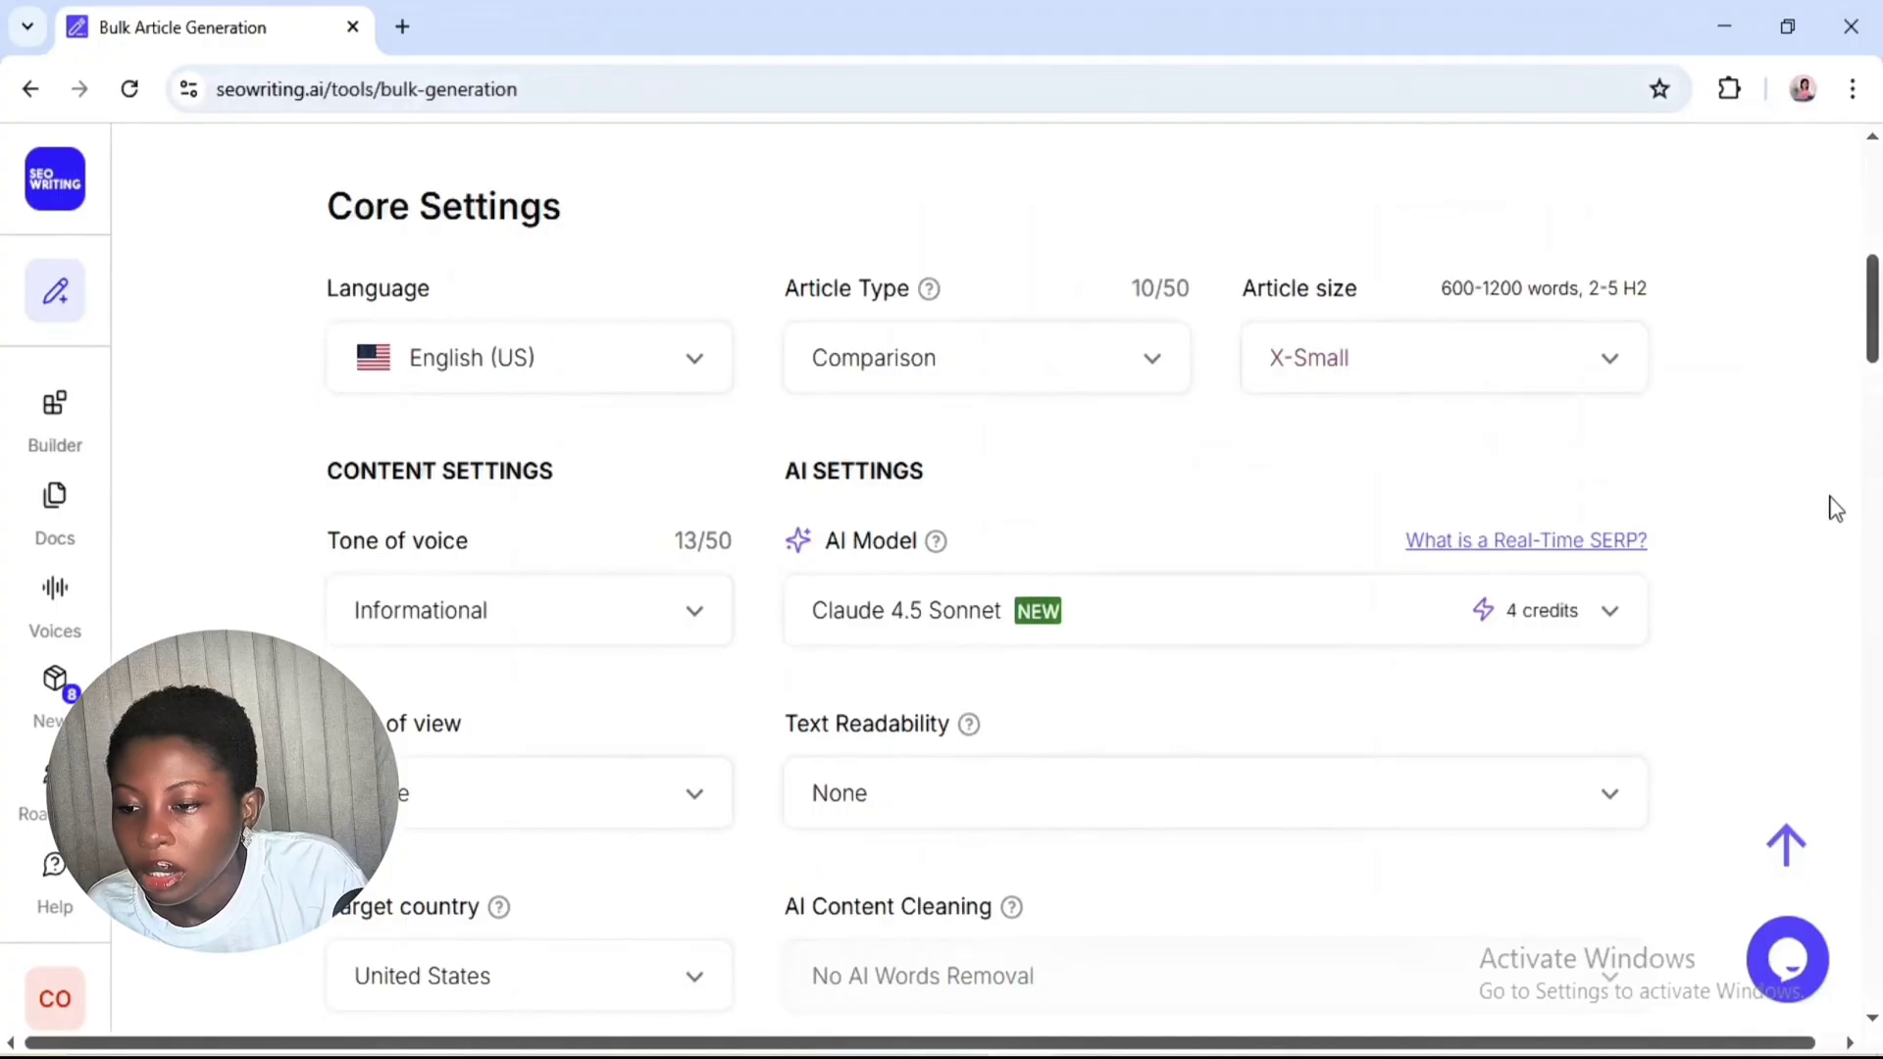
pyautogui.scroll(-3, 1662, 598)
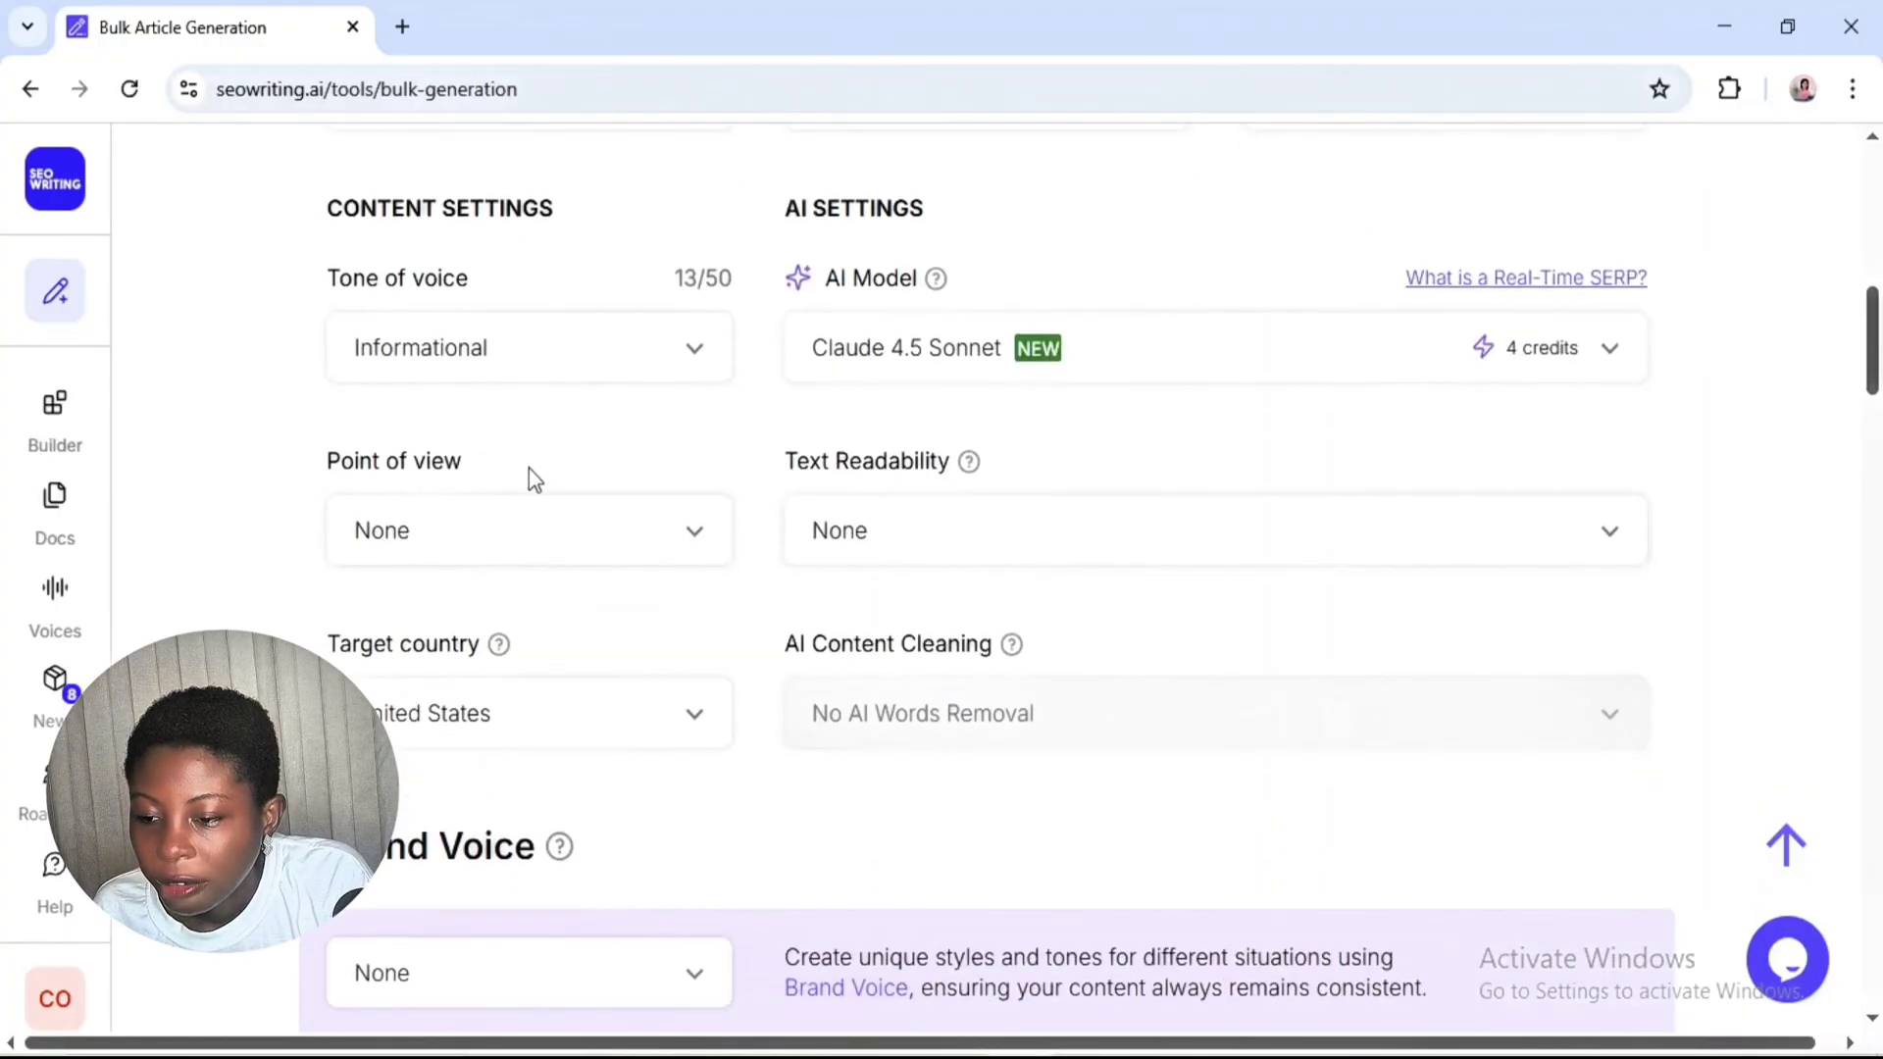
pyautogui.click(700, 546)
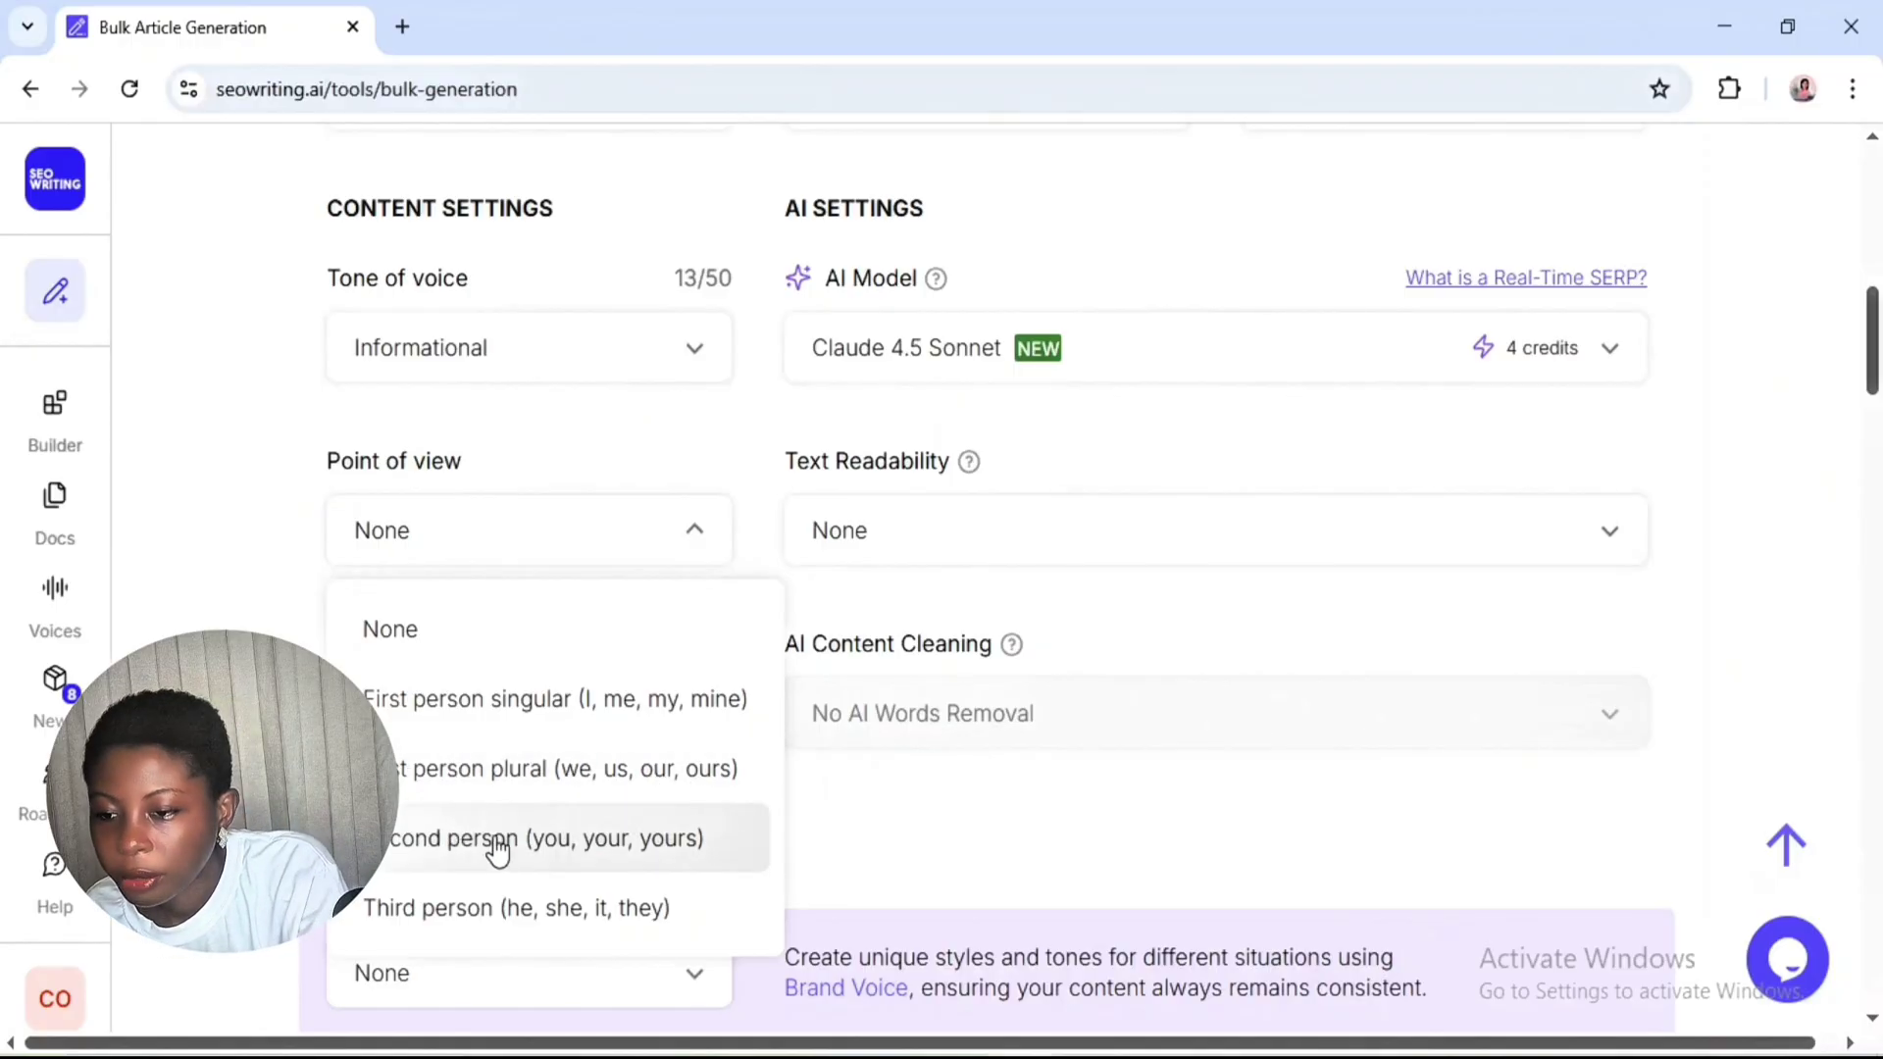
pyautogui.click(469, 853)
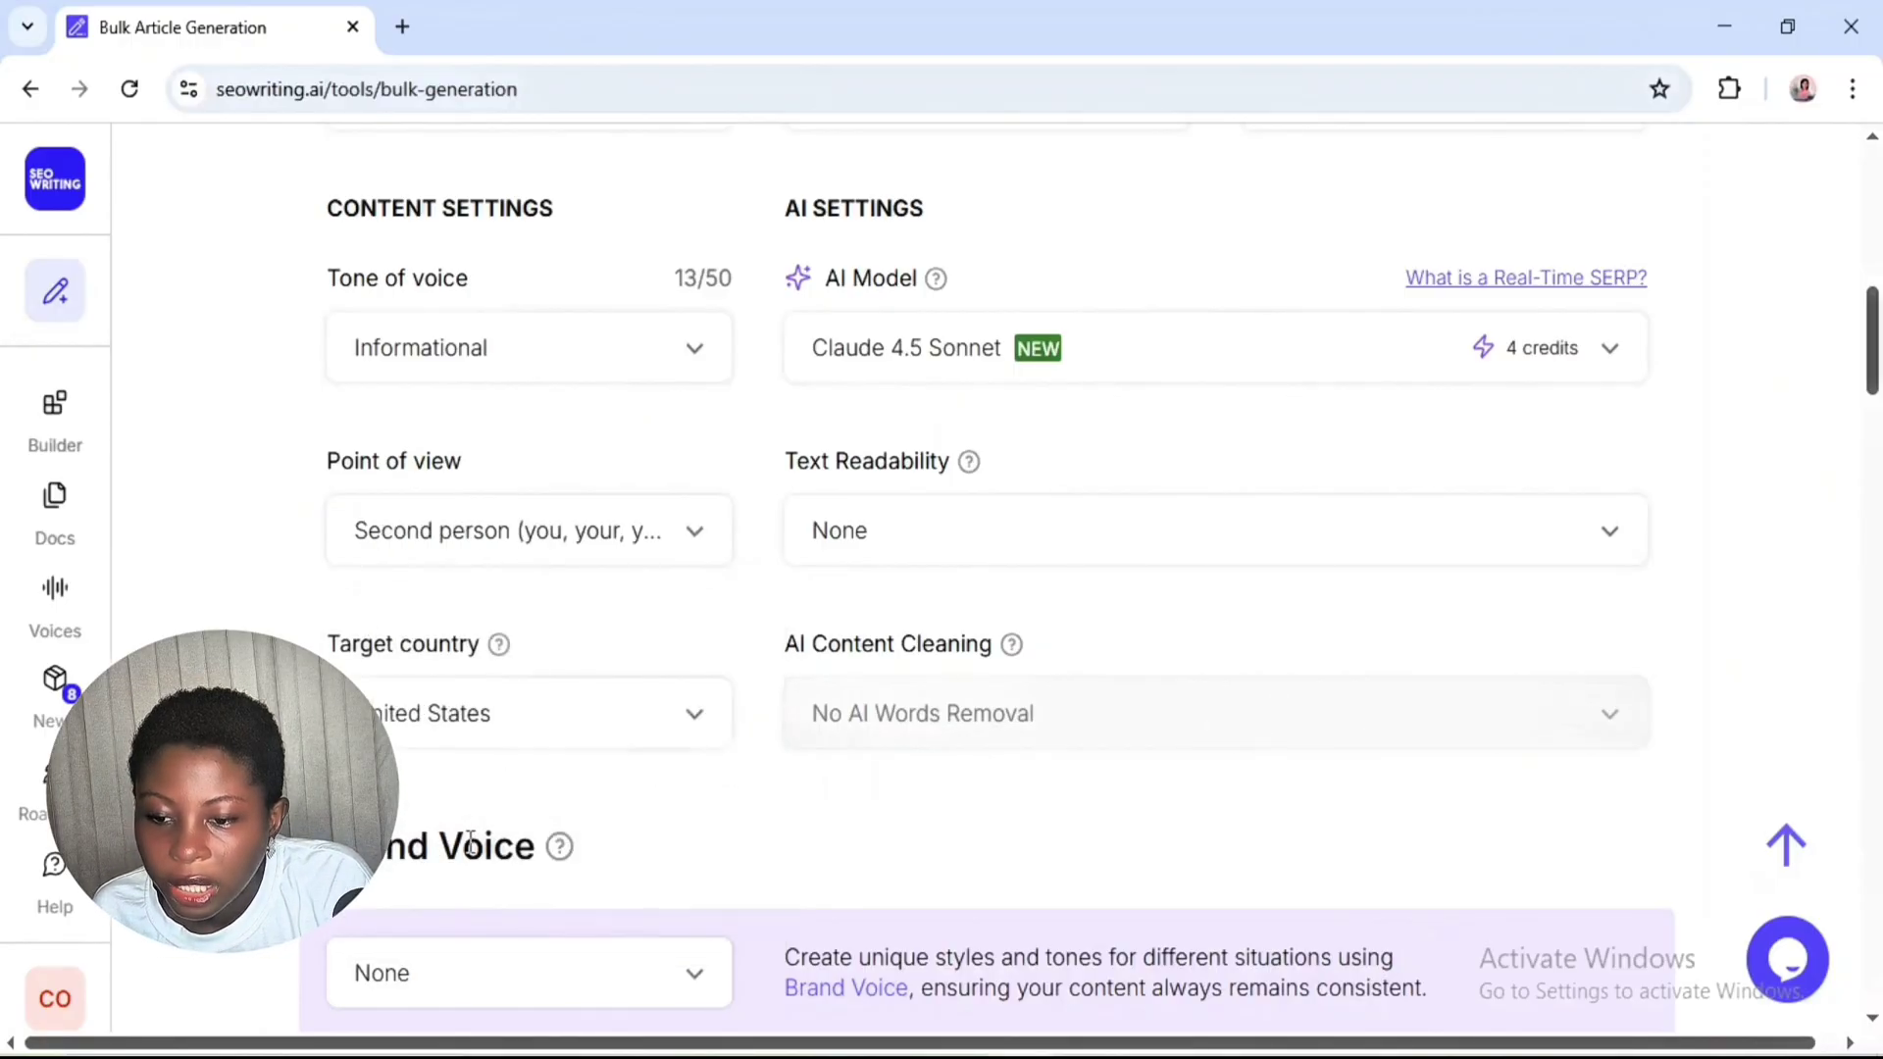
# - Set text readability to 8th & 9th grade, easily understood, and AI content cleaning to Extended AI Words Removal
pyautogui.click(1629, 552)
pyautogui.click(1108, 917)
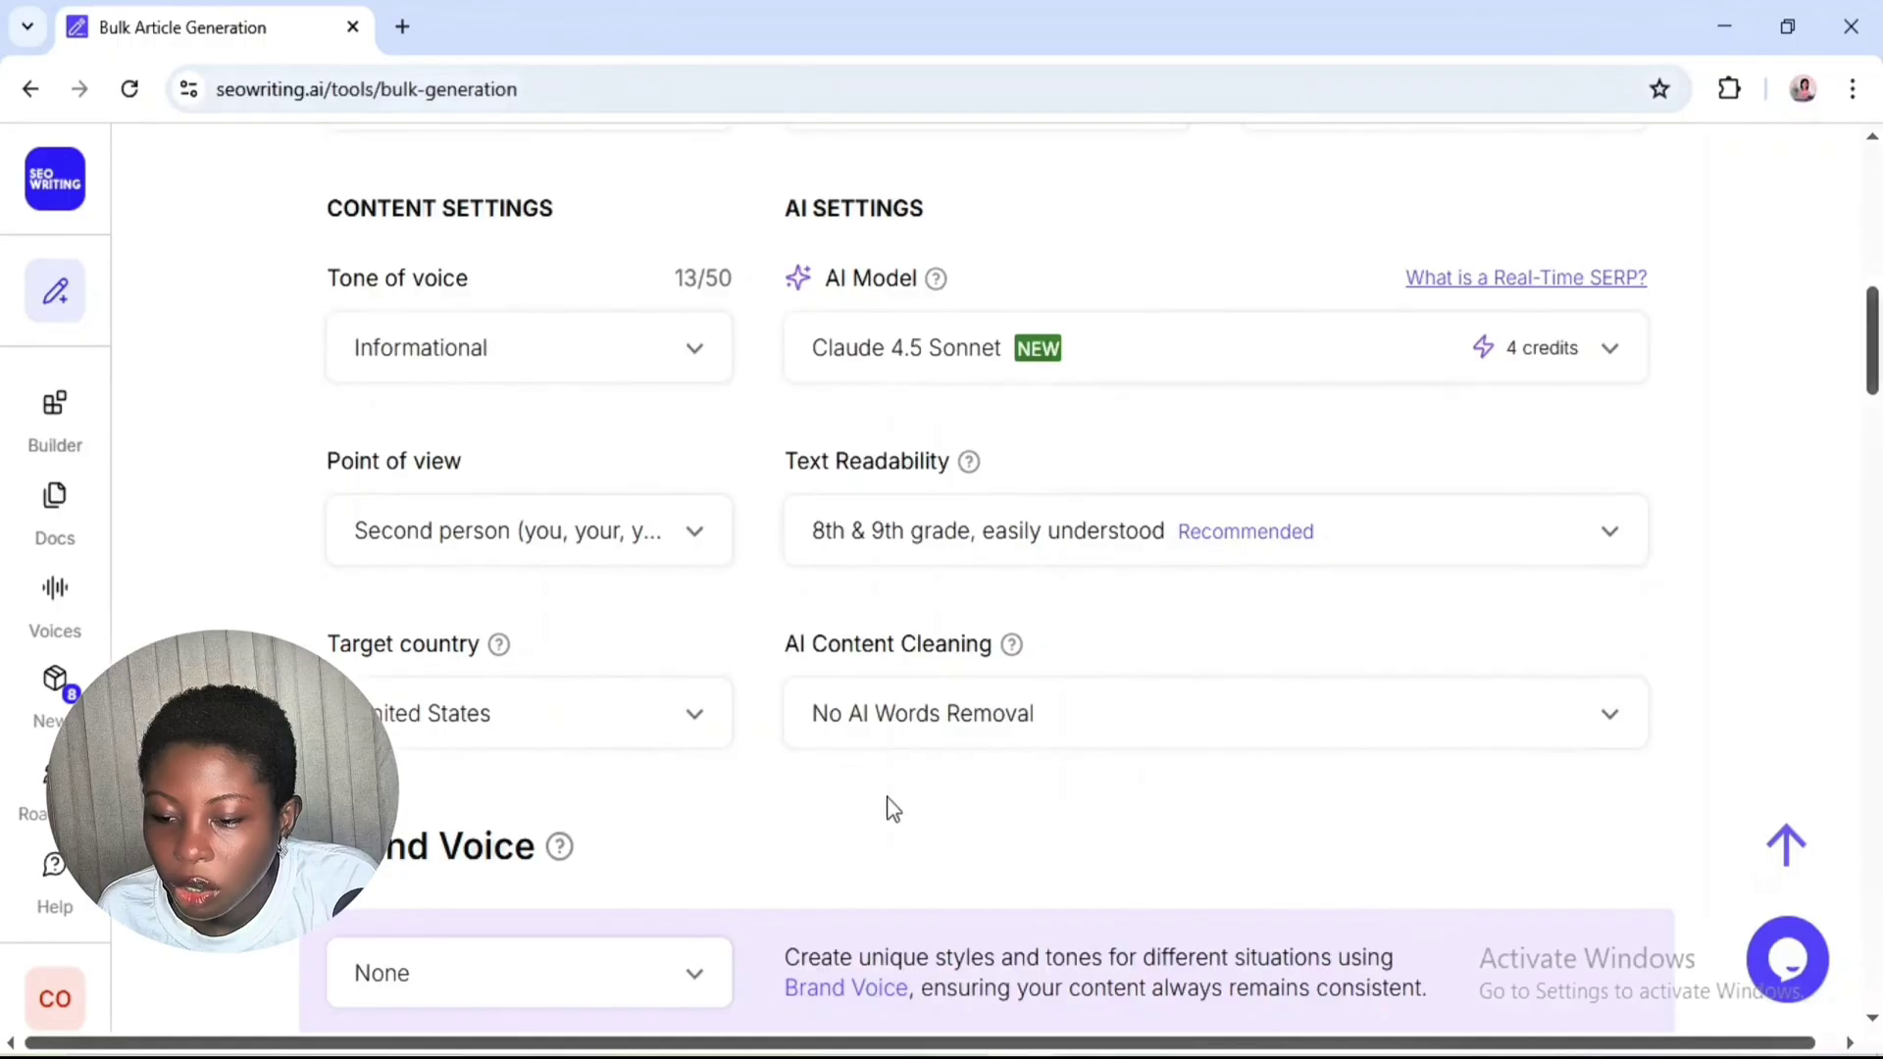
pyautogui.click(1610, 719)
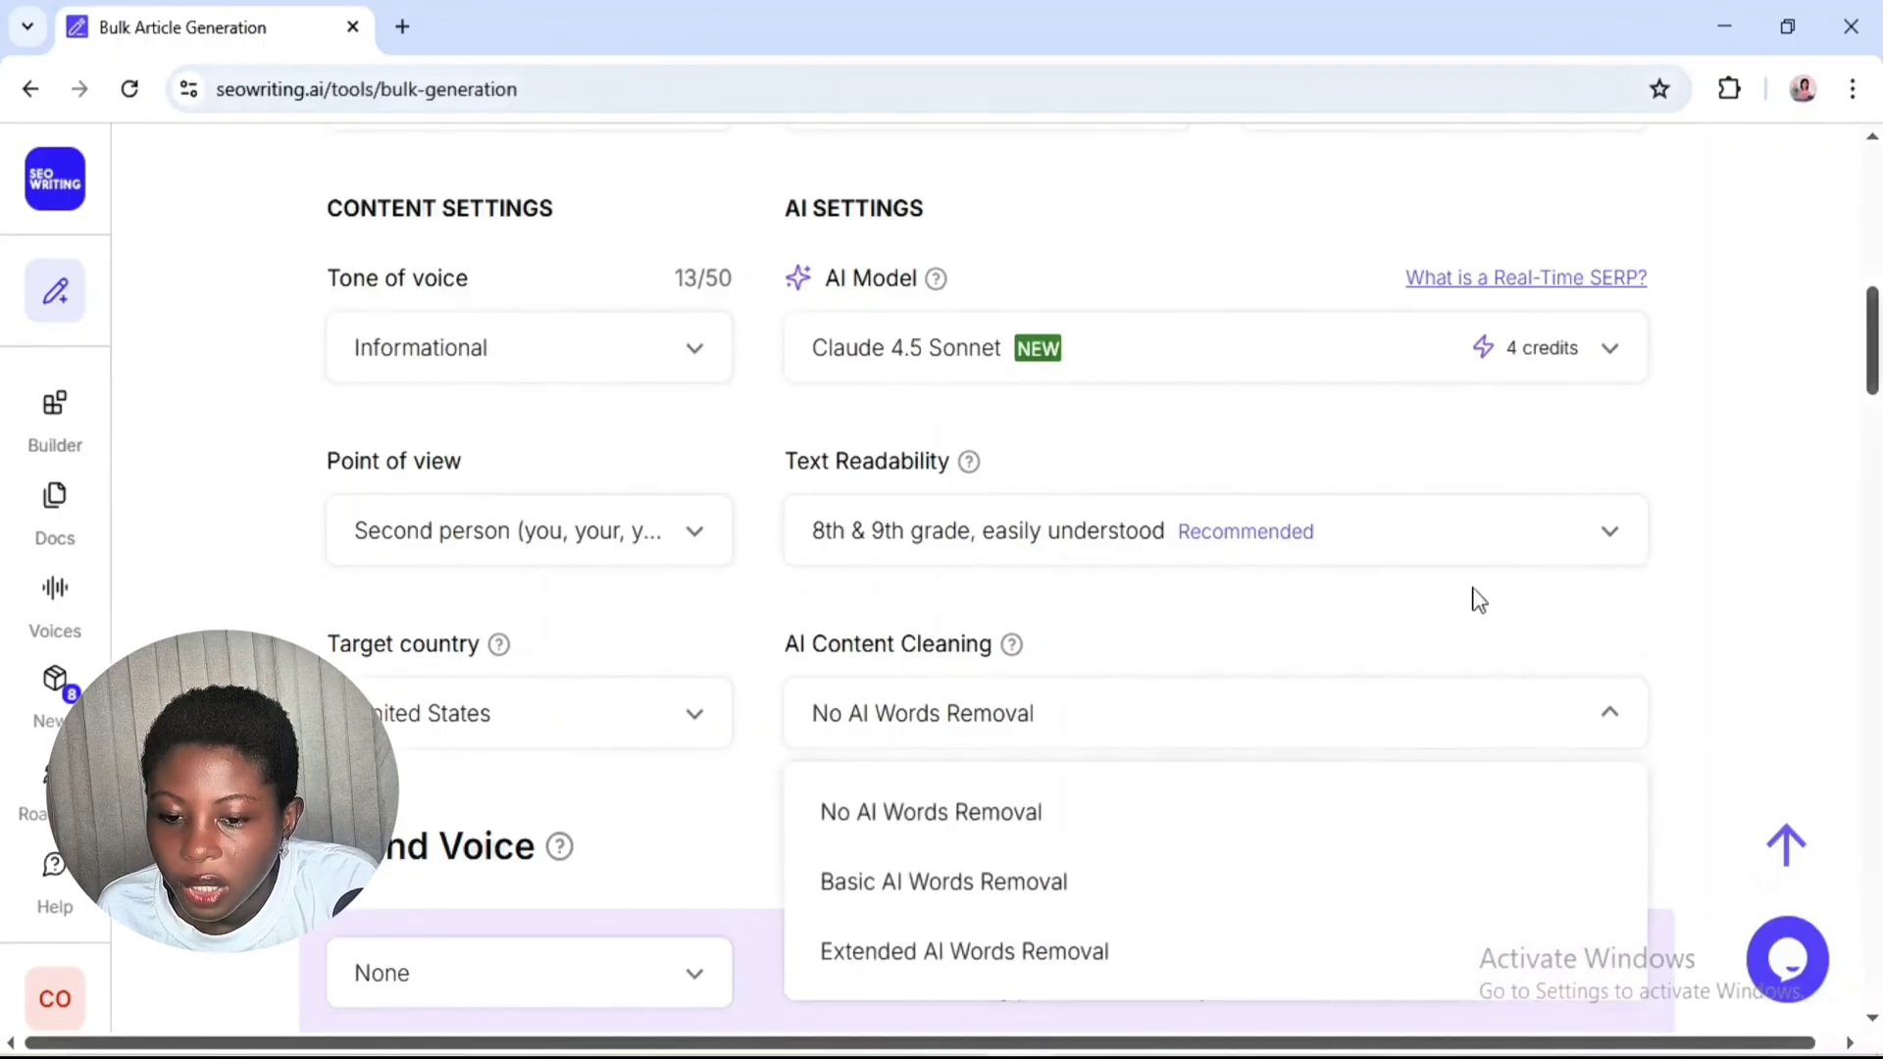
pyautogui.click(950, 952)
# - Review the Brand Voice, Details to Include, Media Hub and Structure settings
pyautogui.scroll(-6, 1087, 817)
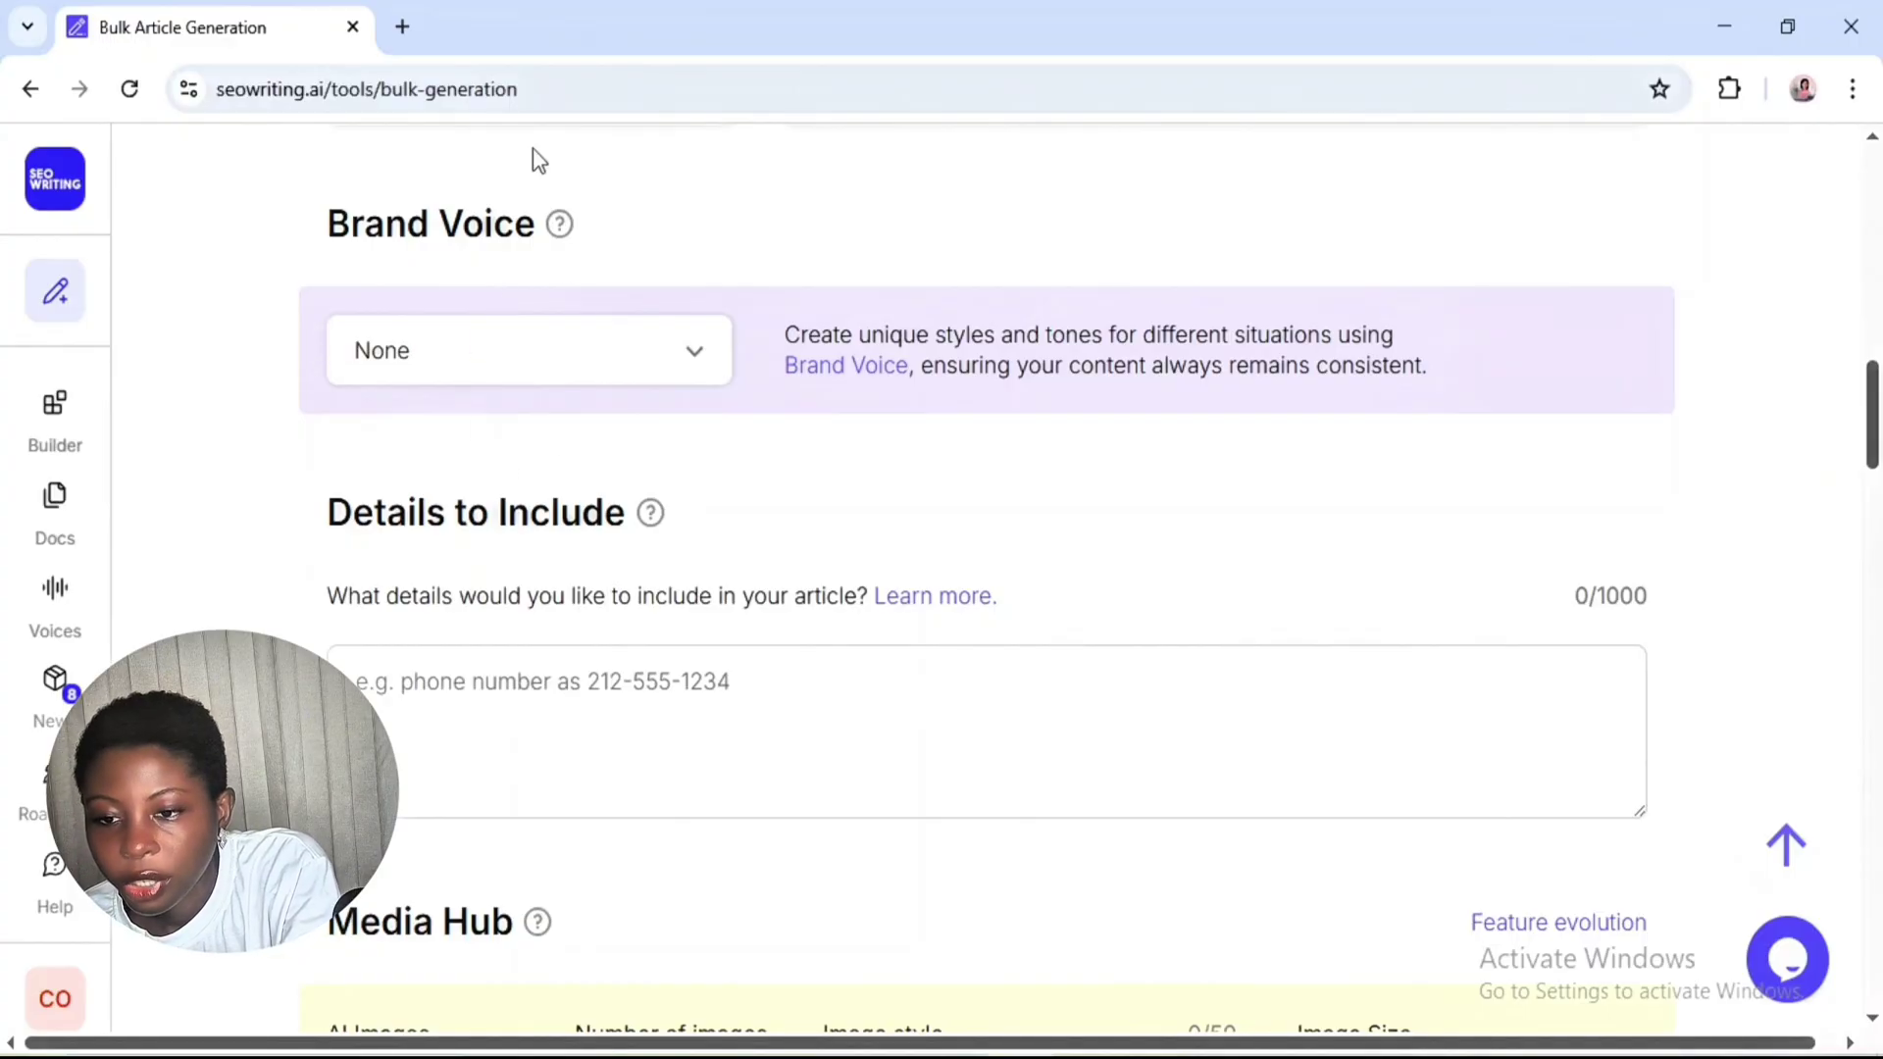
pyautogui.scroll(-6, 533, 149)
pyautogui.scroll(-3, 1103, 605)
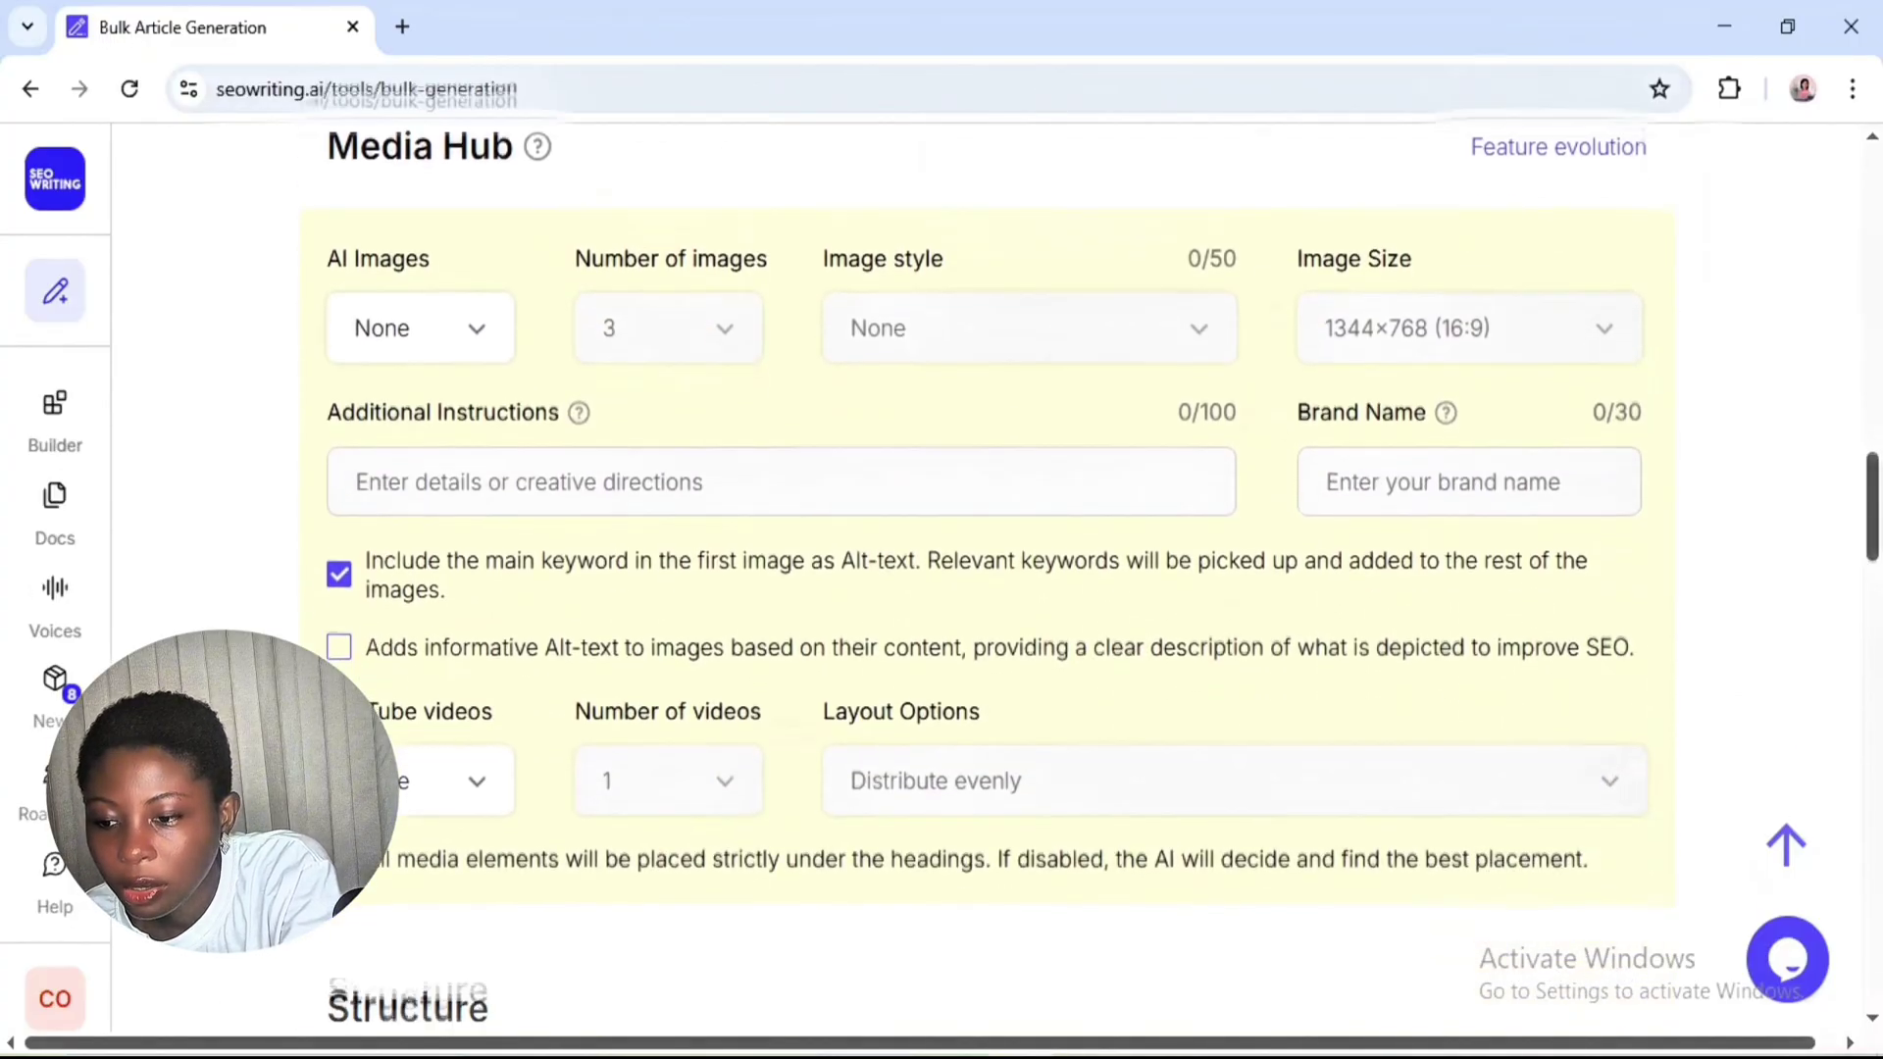
pyautogui.scroll(1, 1104, 604)
pyautogui.scroll(-3, 981, 588)
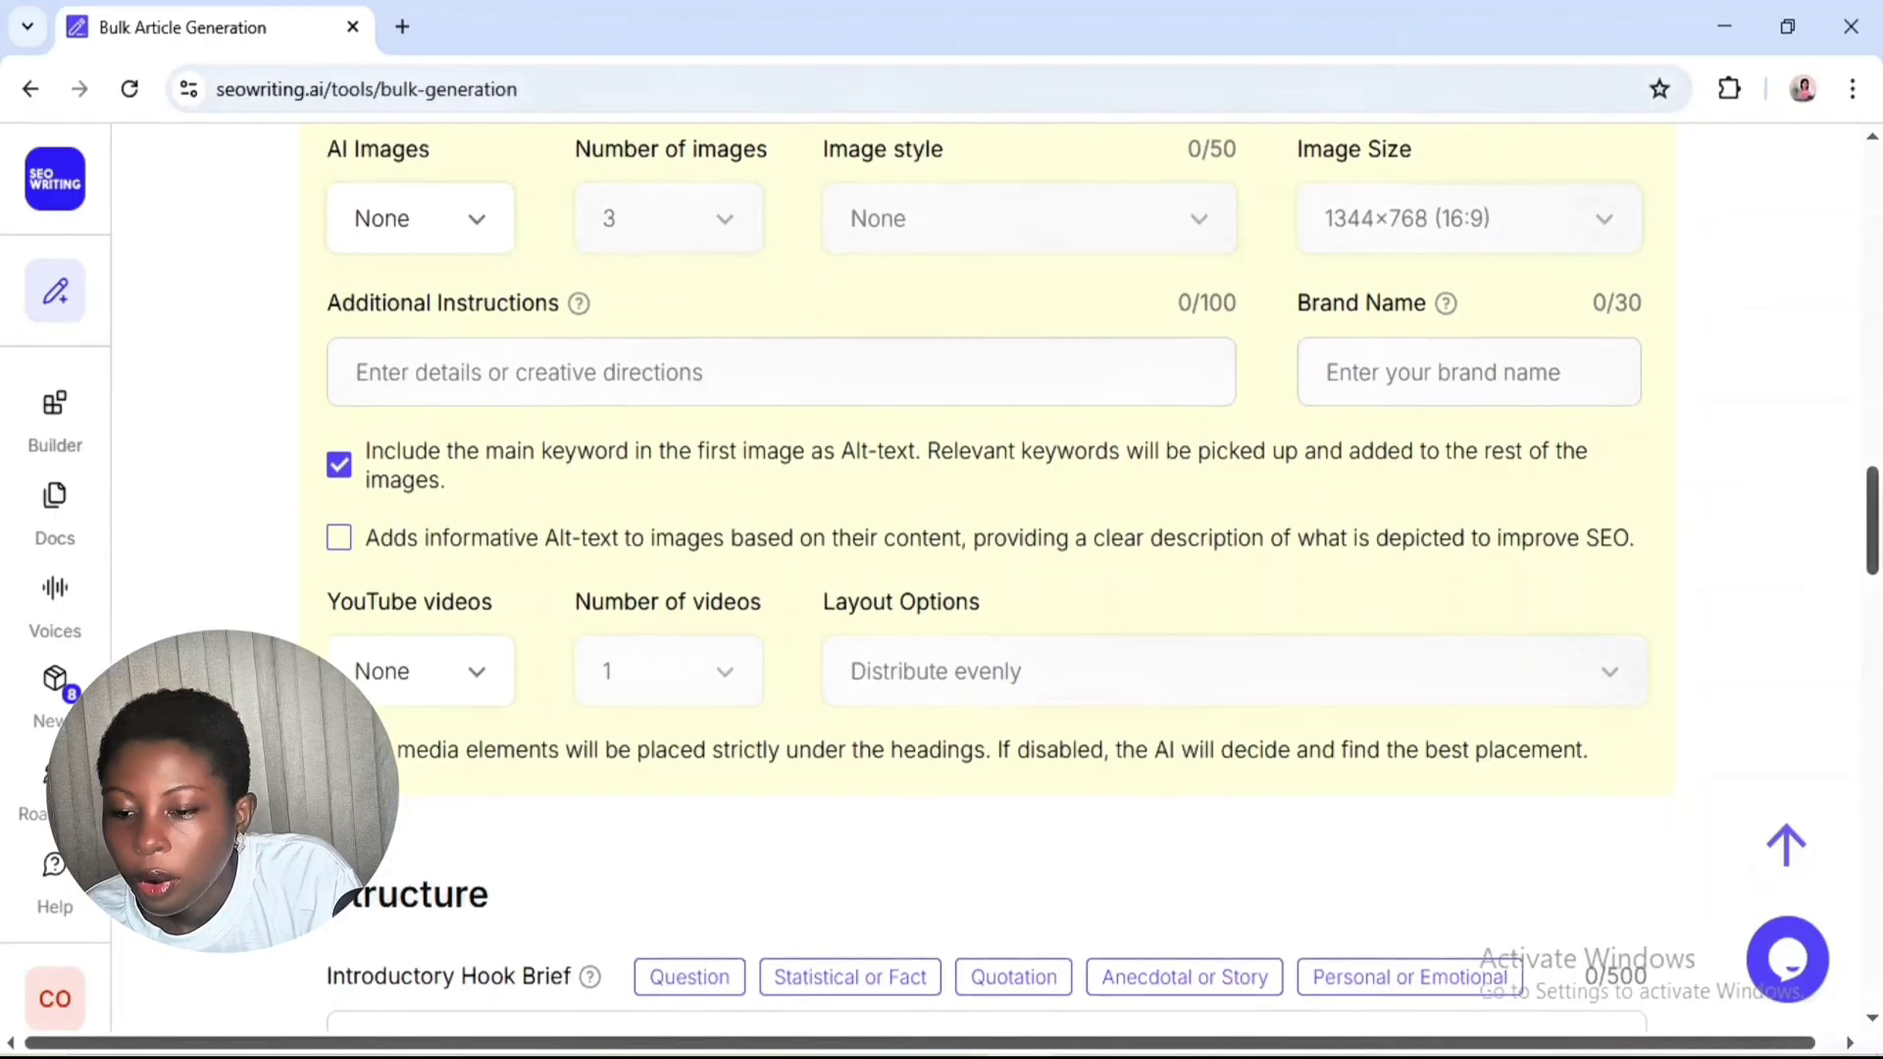
pyautogui.scroll(-4, 981, 588)
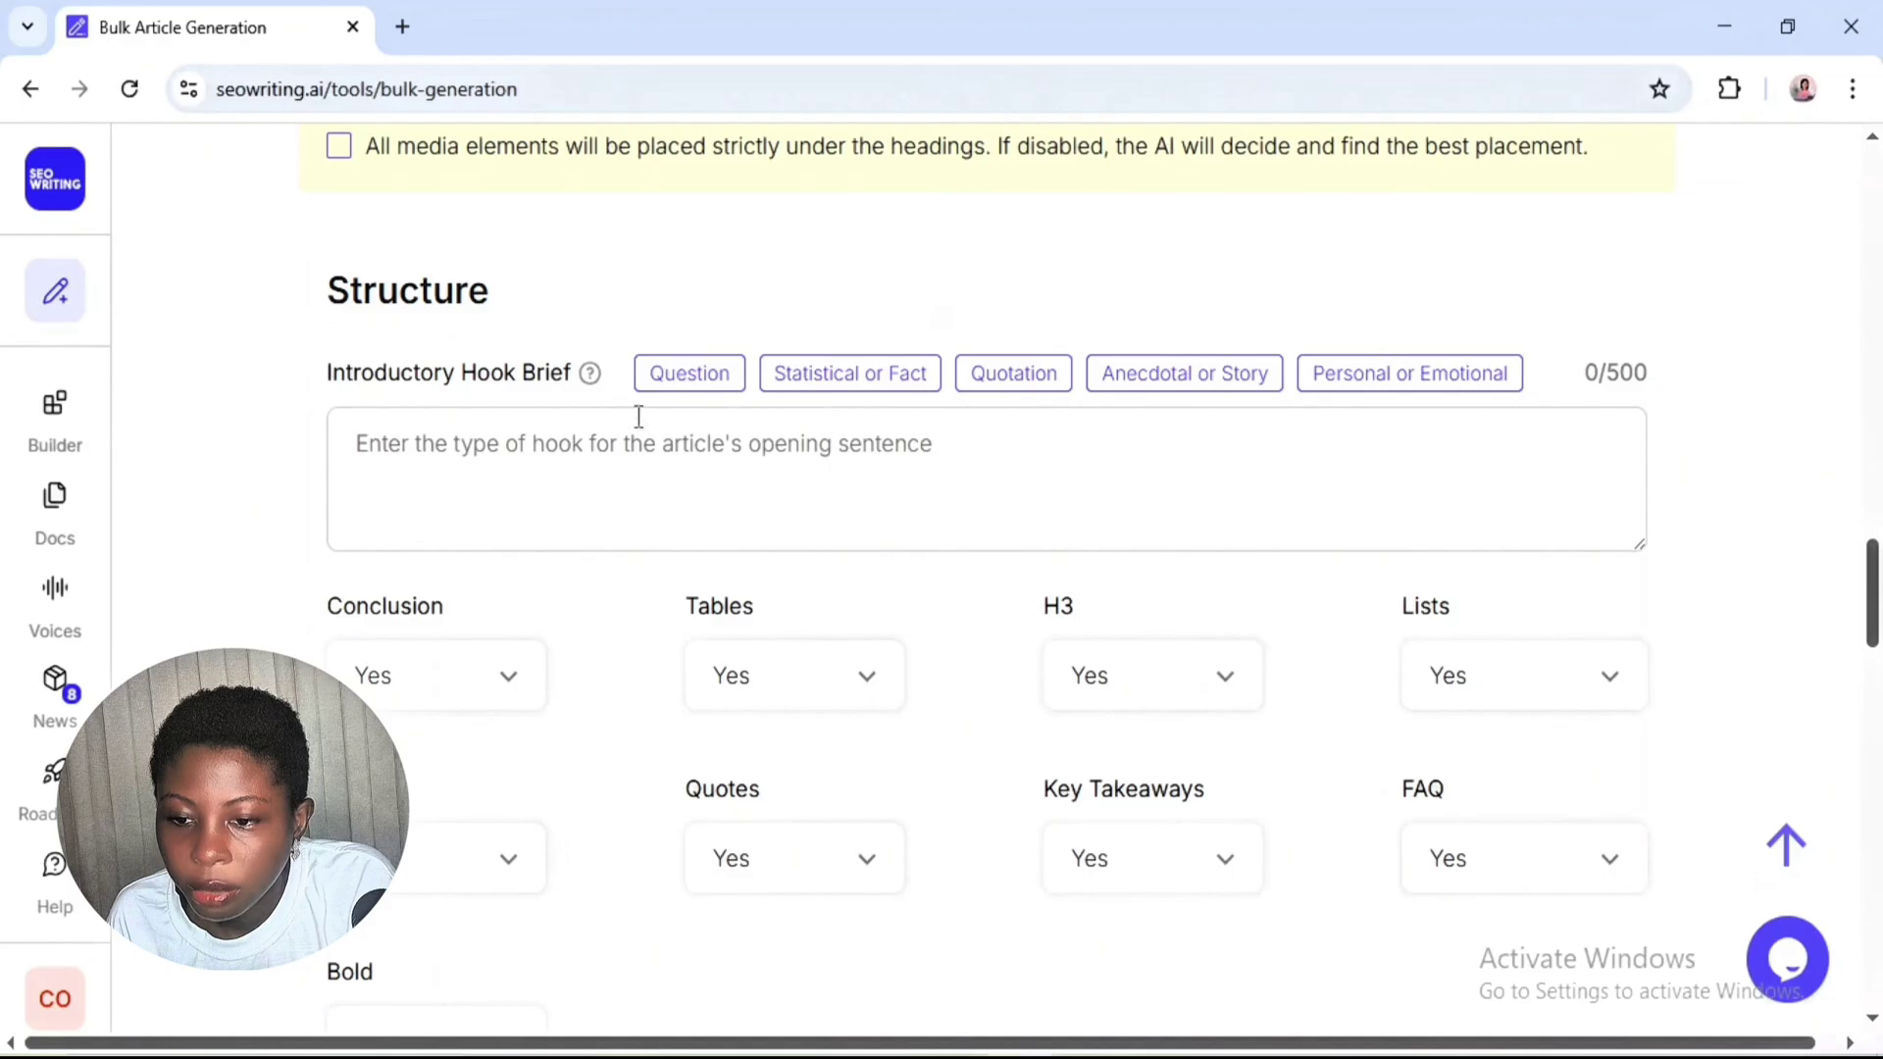
# - Fill the introductory hook brief with the Statistical or Fact preset
pyautogui.click(871, 388)
pyautogui.scroll(-2, 940, 382)
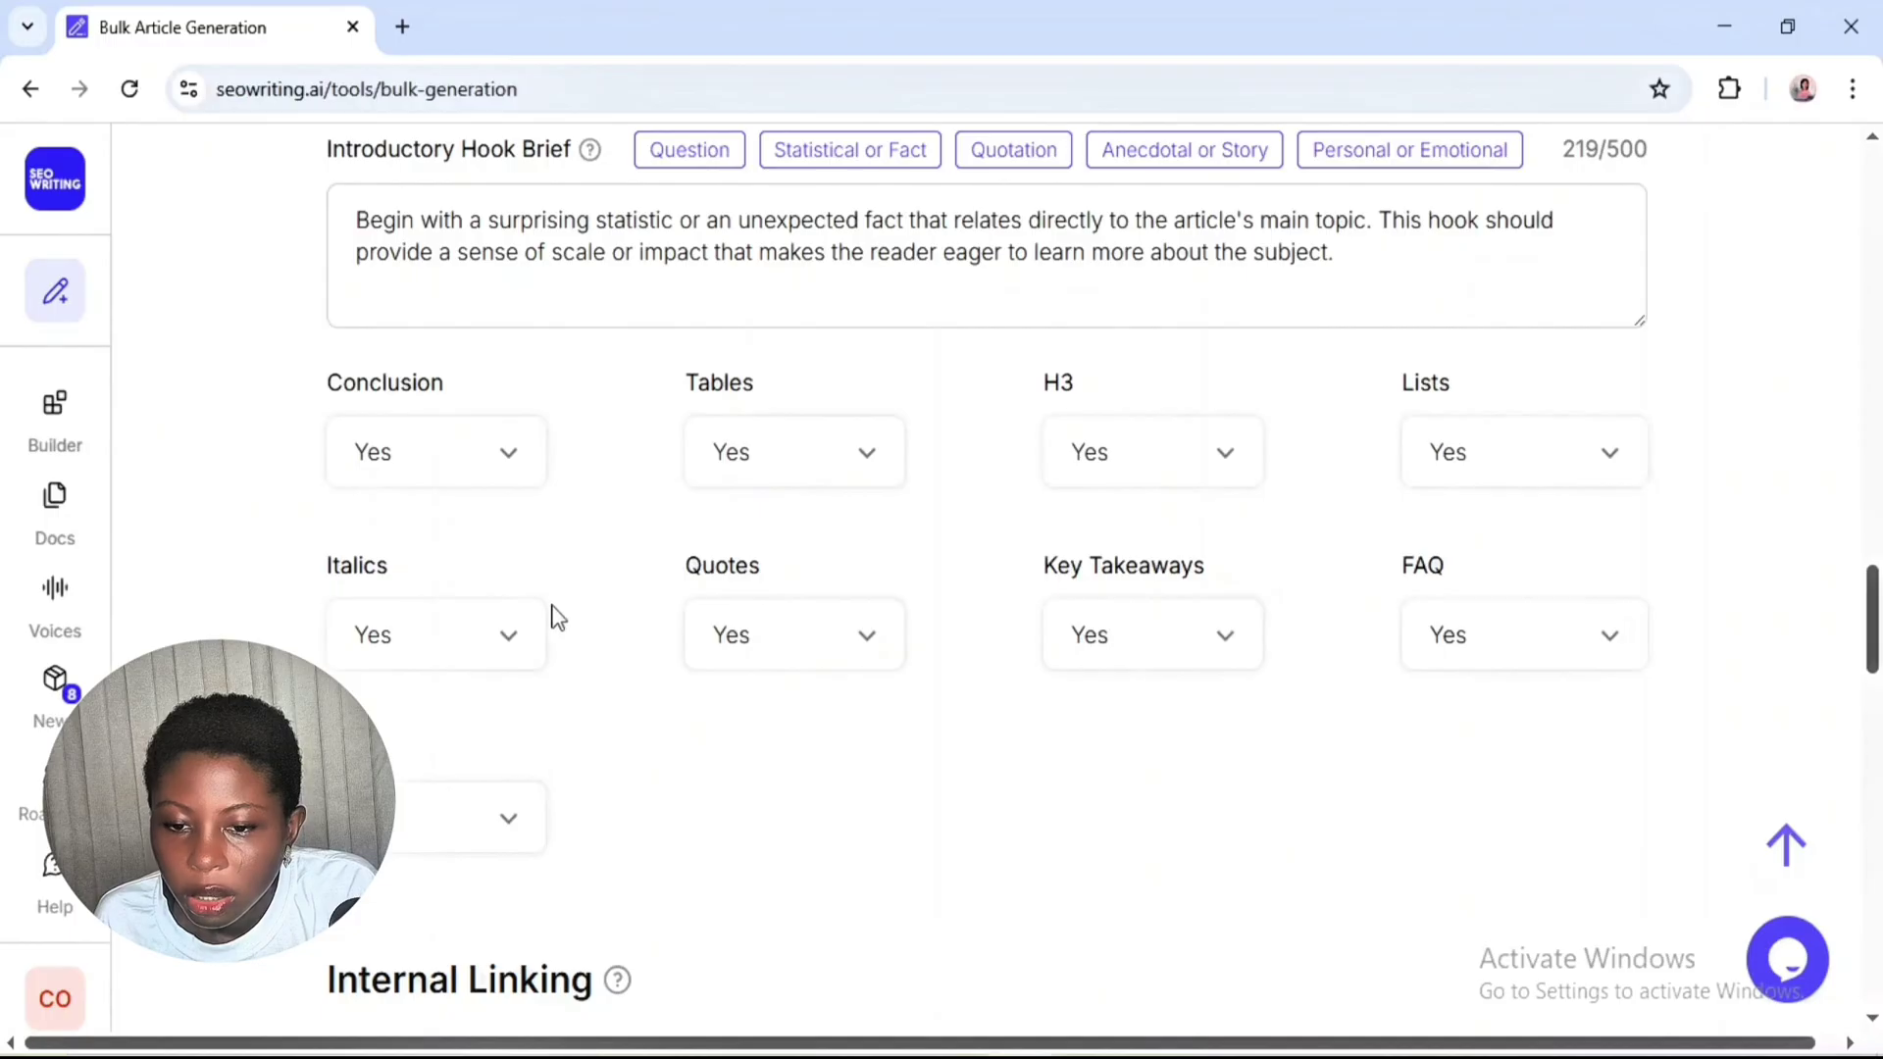
# - In the Structure settings, set Italics, Quotes and Key Takeaways to No and FAQ to "Yes, with Q: A:"
pyautogui.click(508, 637)
pyautogui.click(406, 760)
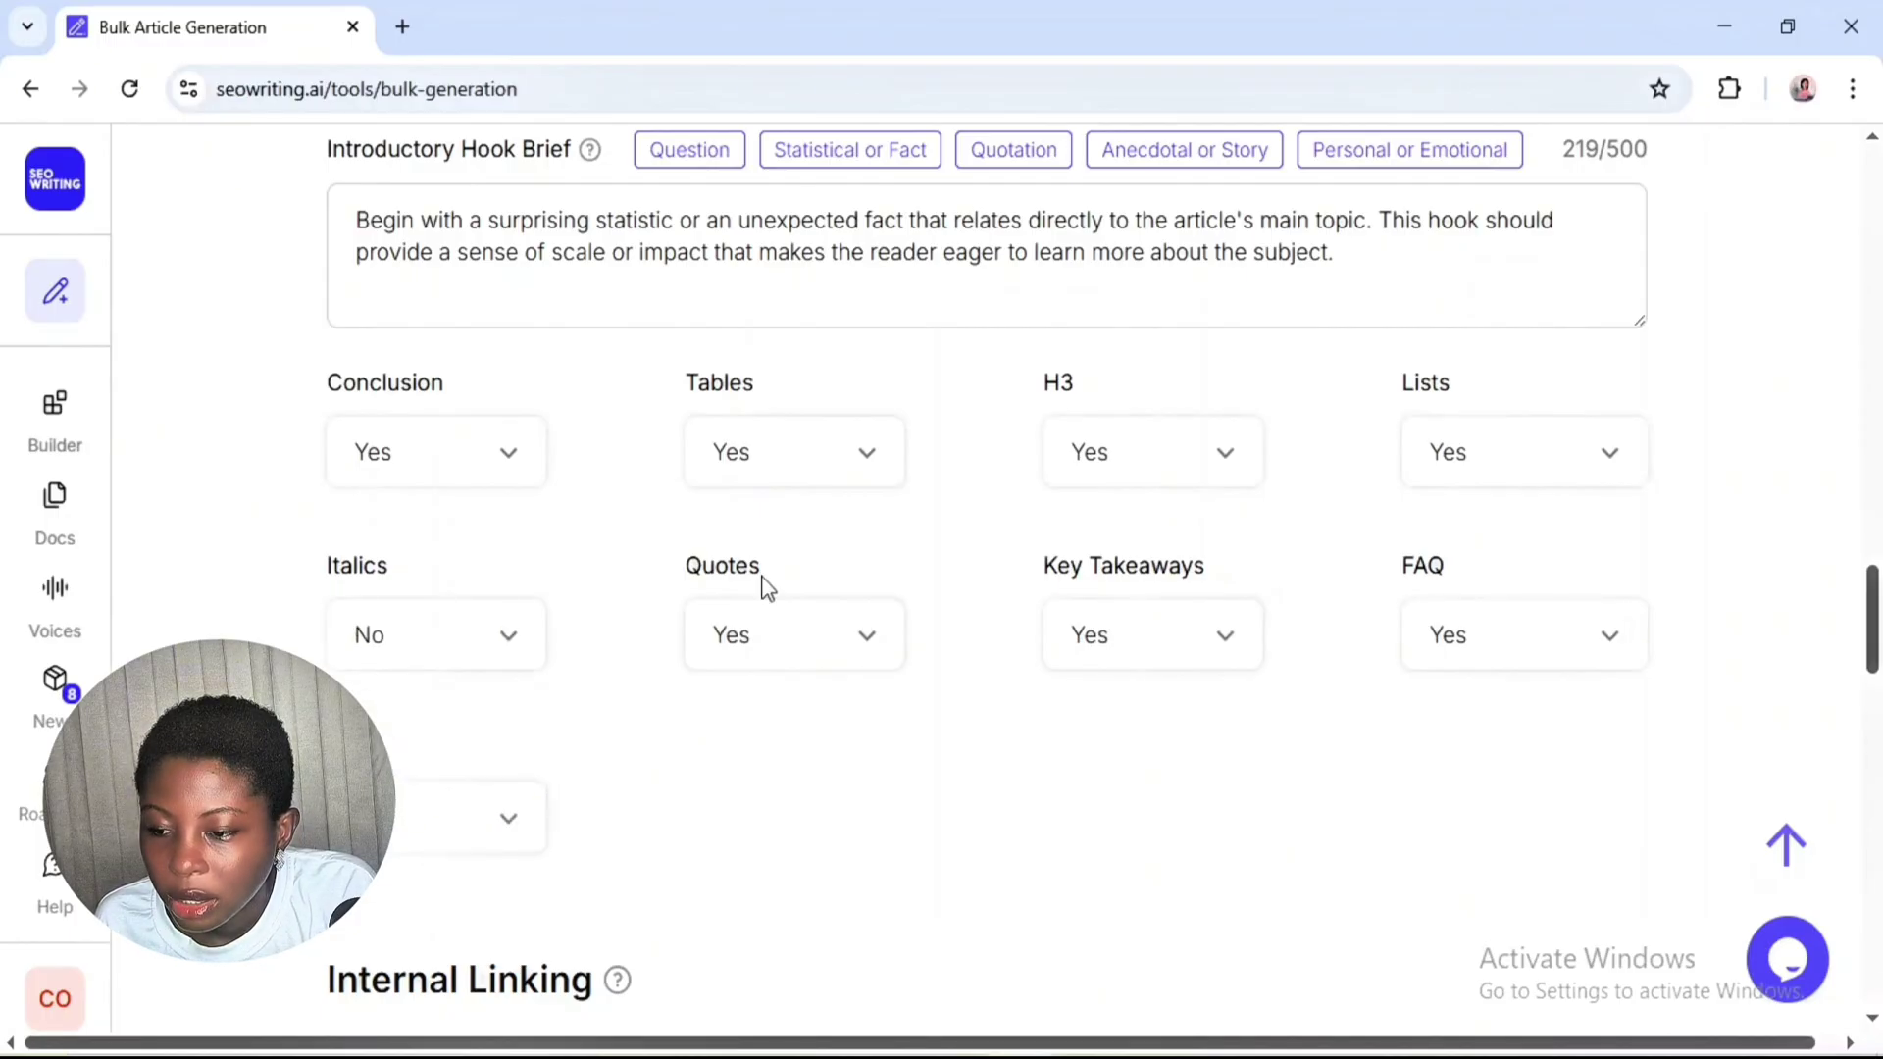
pyautogui.click(798, 738)
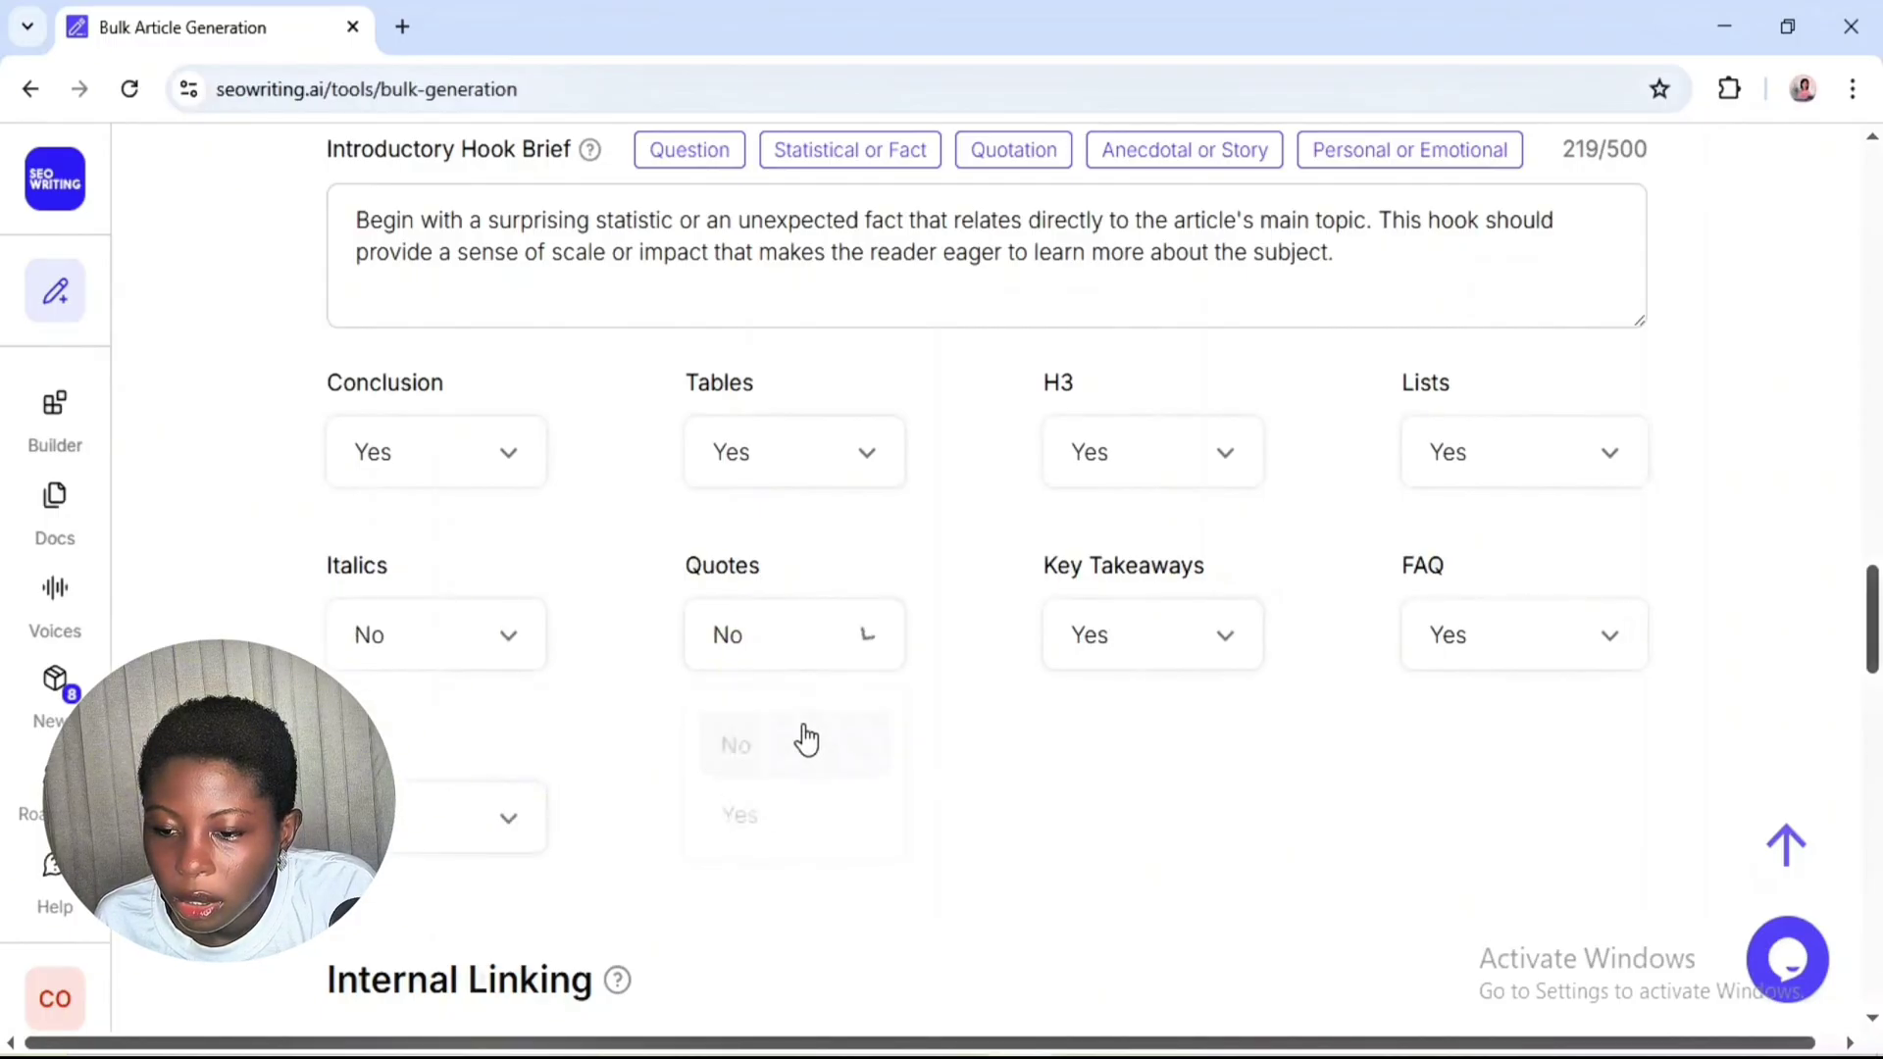
pyautogui.click(1232, 650)
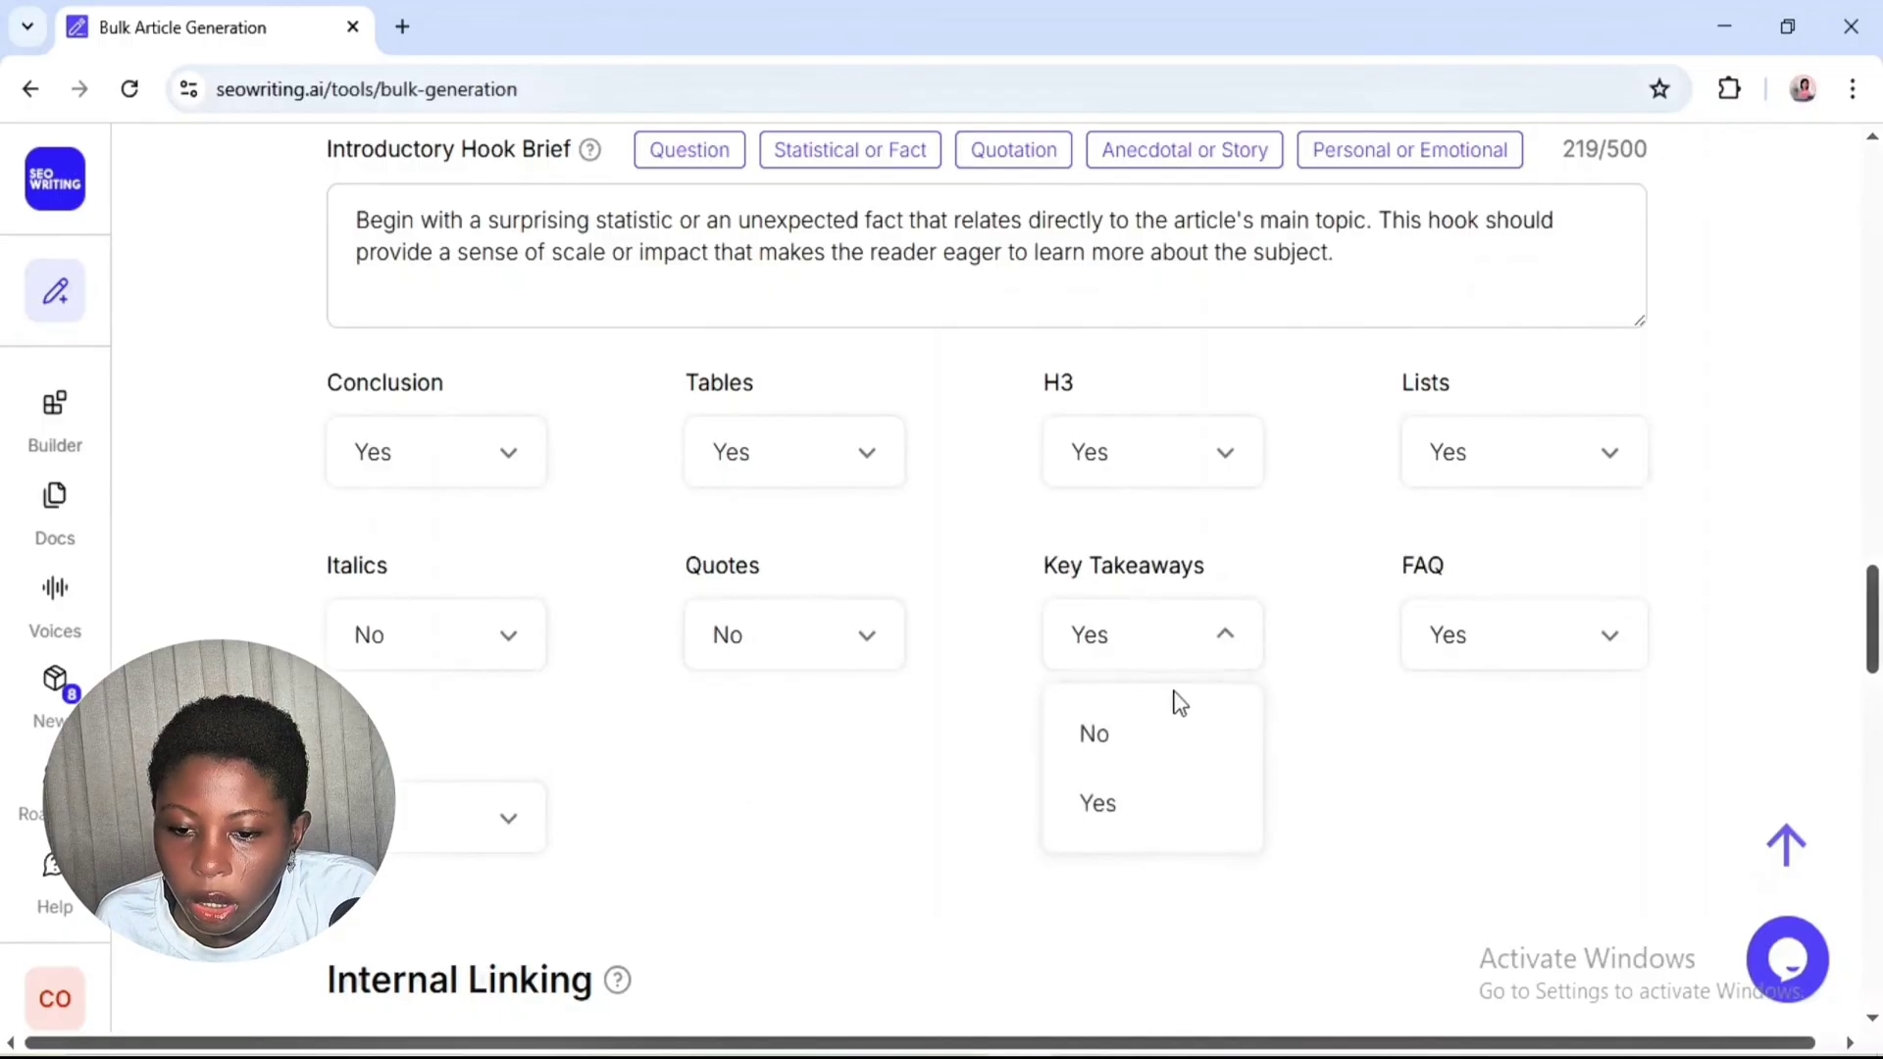
pyautogui.click(1161, 736)
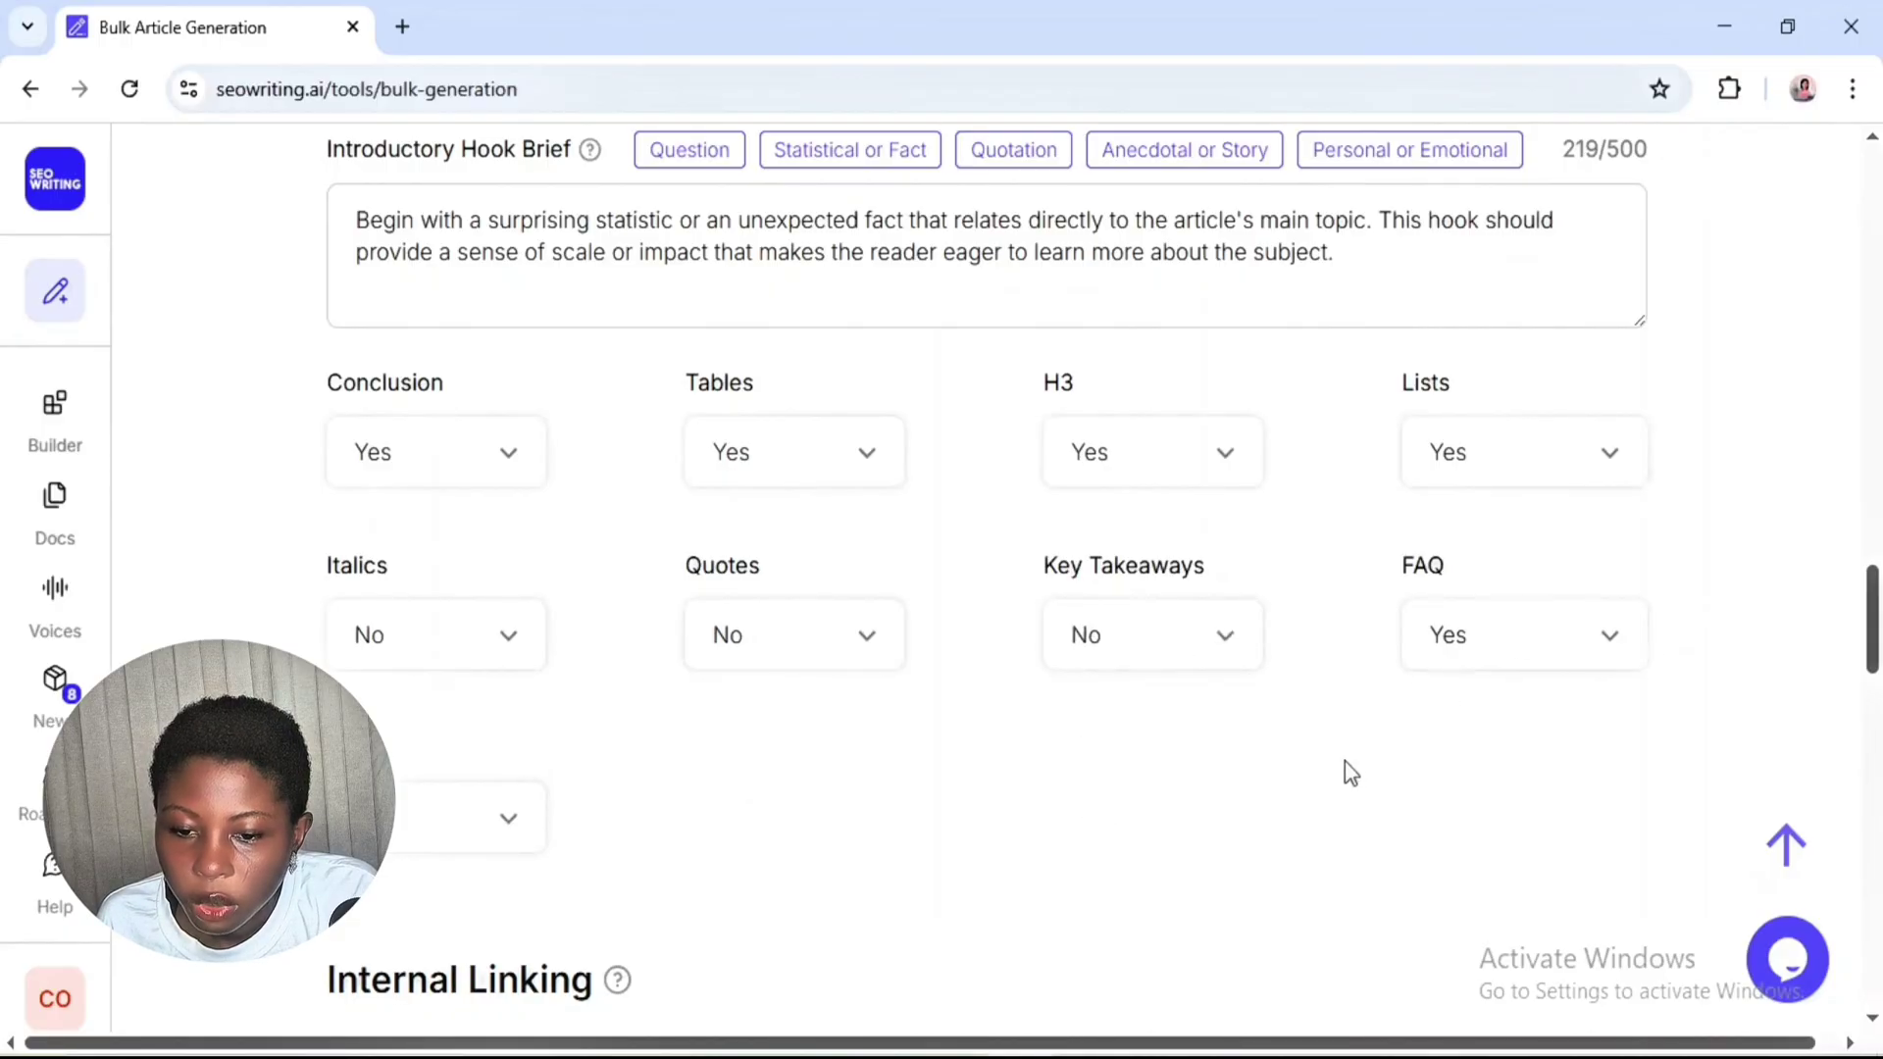
pyautogui.click(1608, 643)
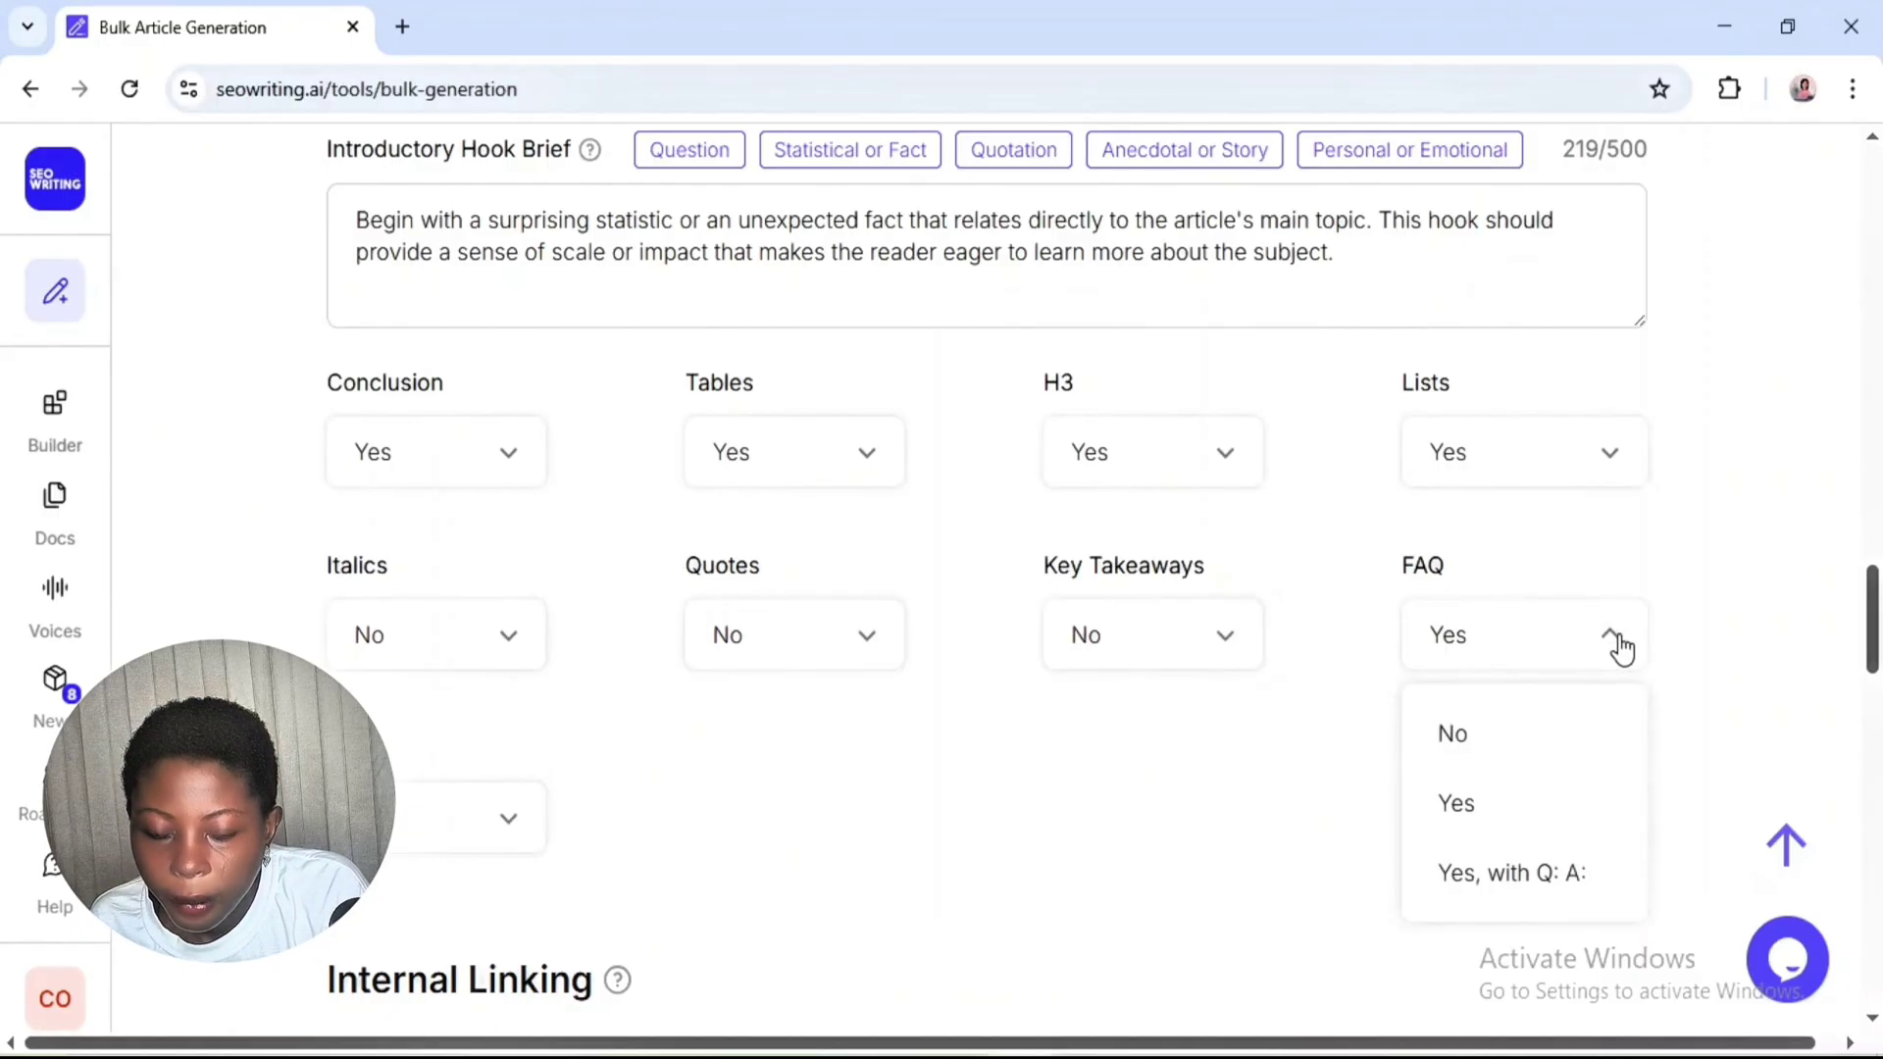
pyautogui.click(1520, 882)
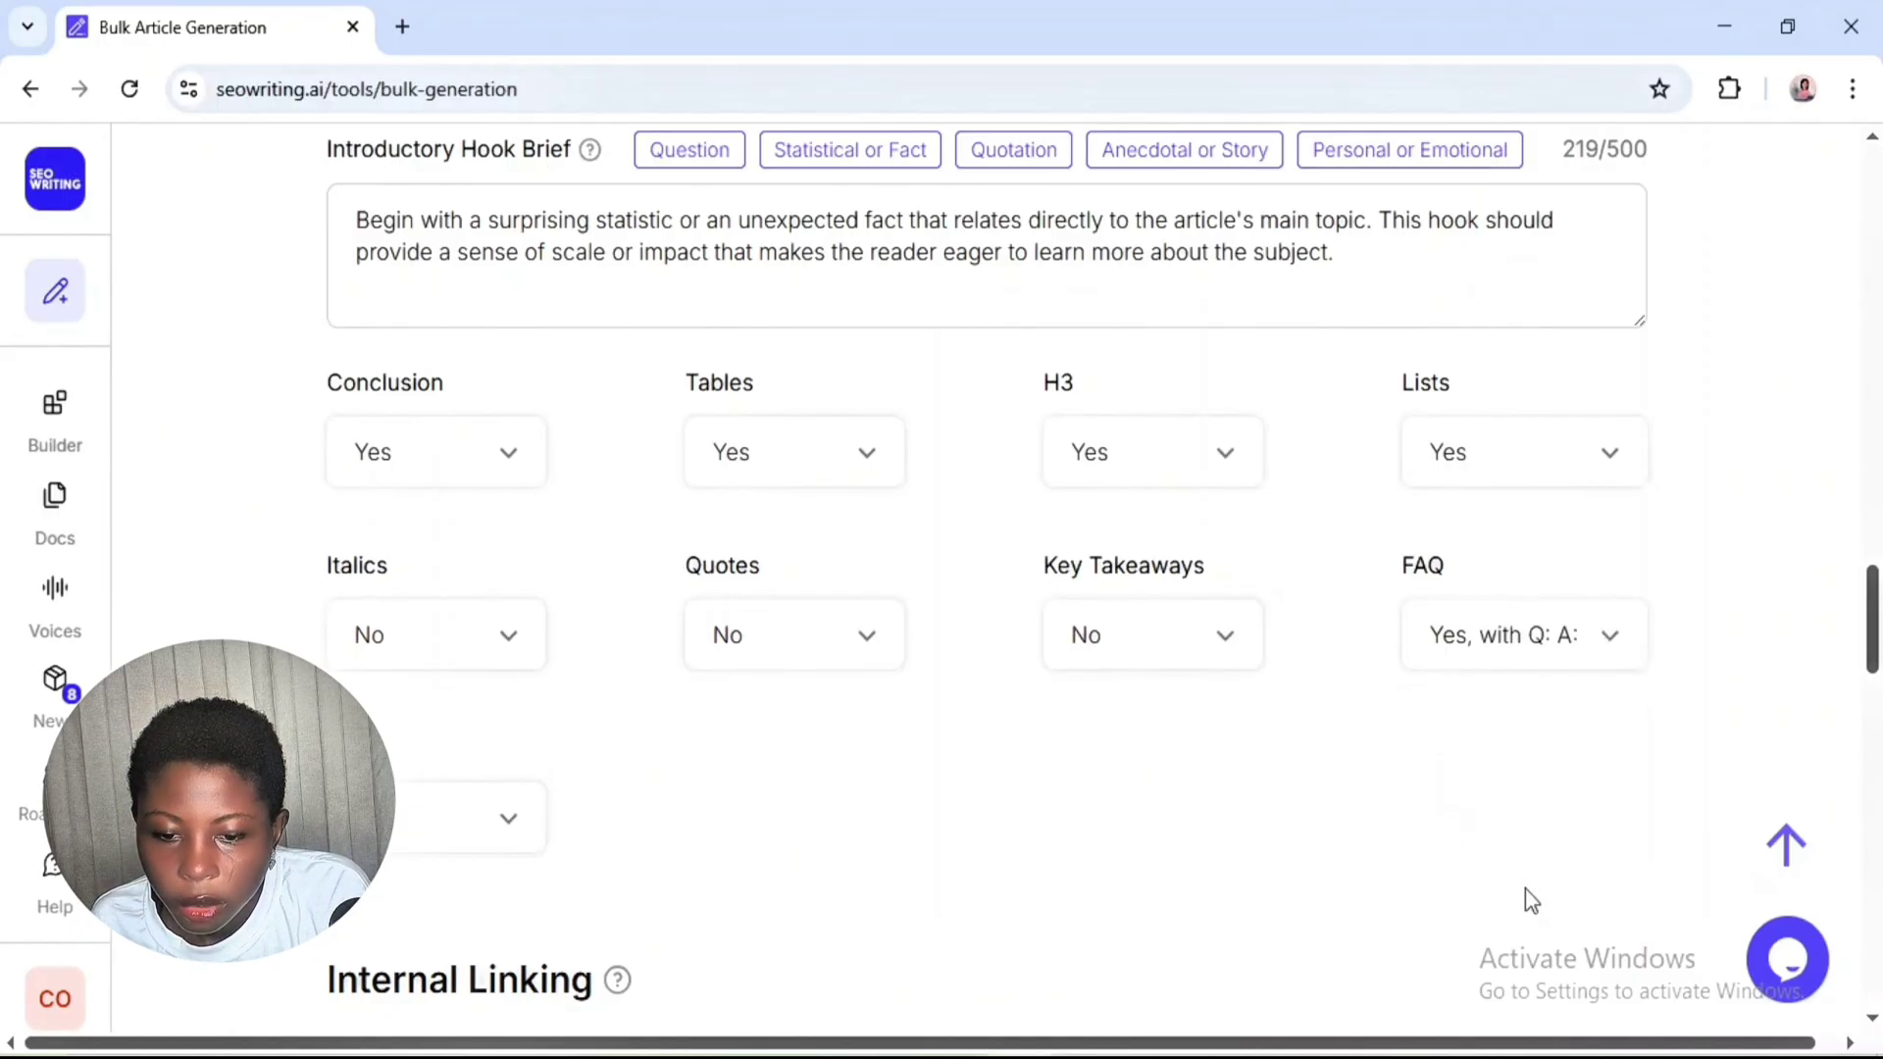
# - Review the Internal Linking, External Linking, Connect to Web, Syndication, Document and Publishing to Website settings
pyautogui.scroll(-4, 1526, 889)
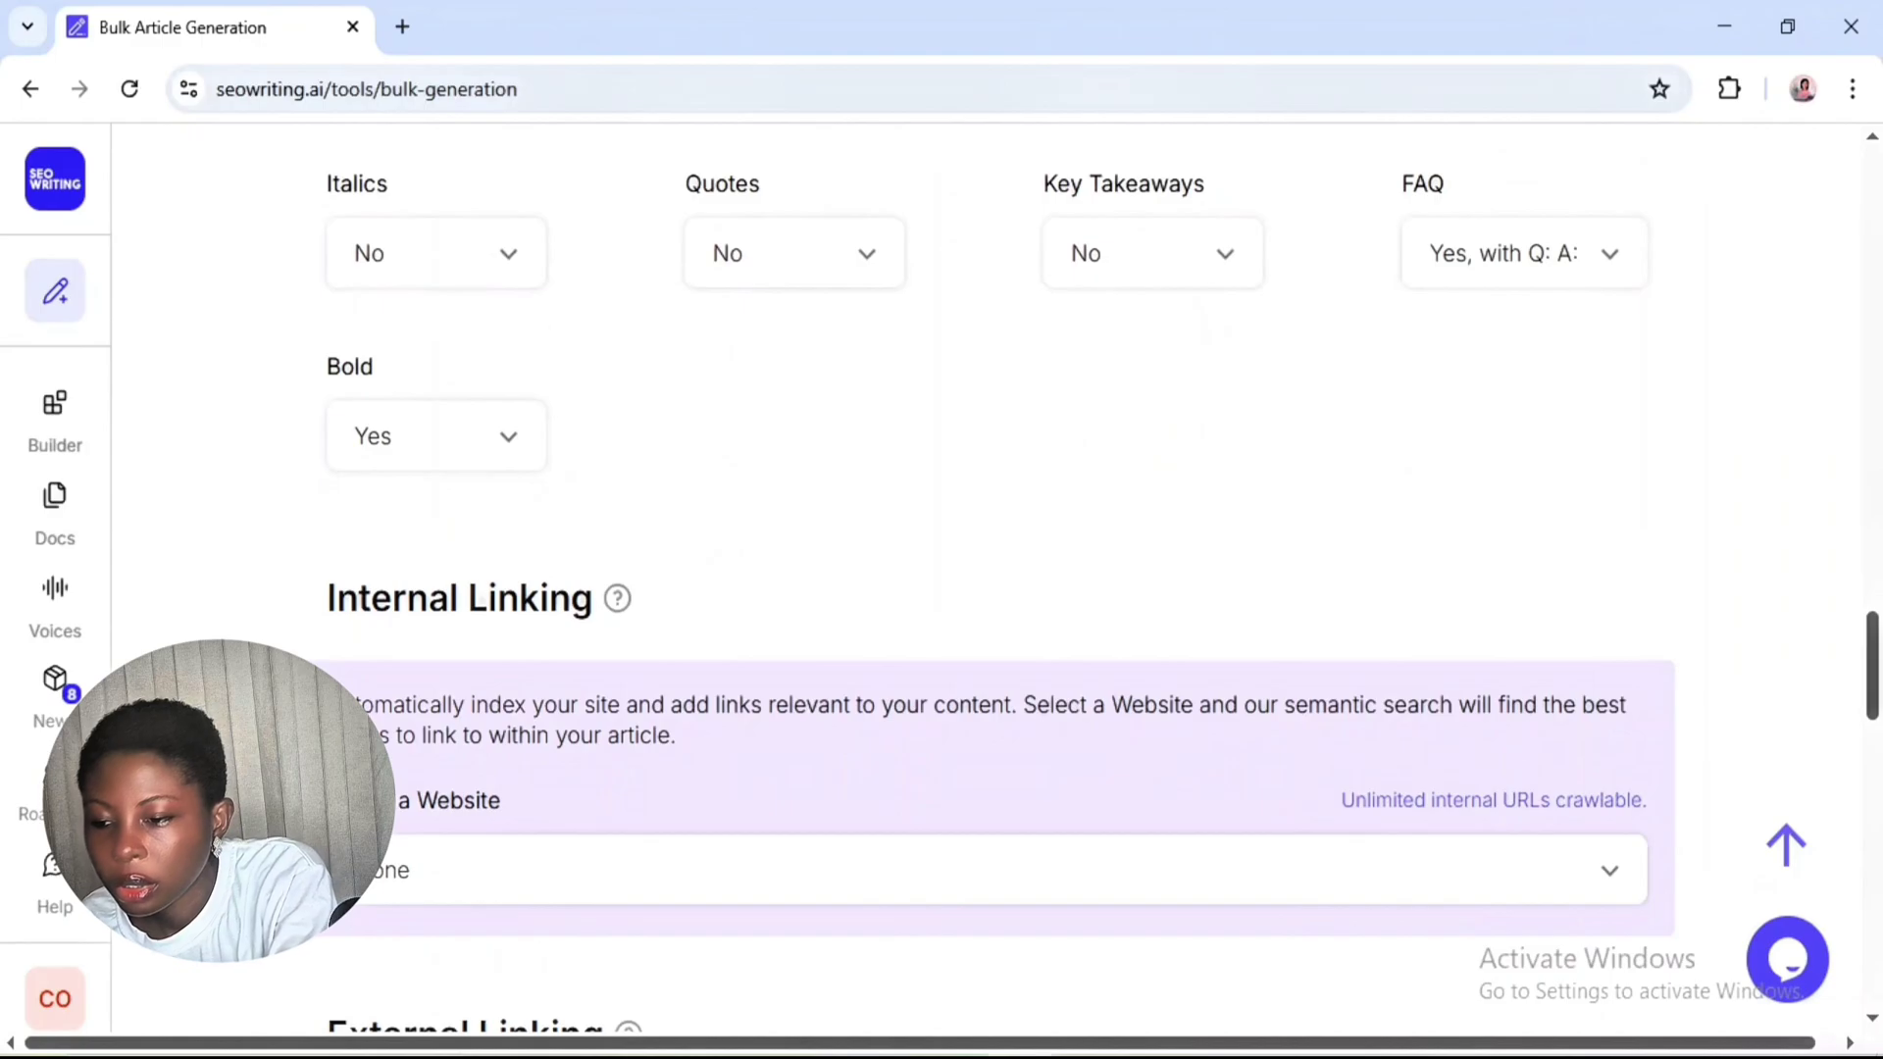
pyautogui.scroll(-3, 1526, 889)
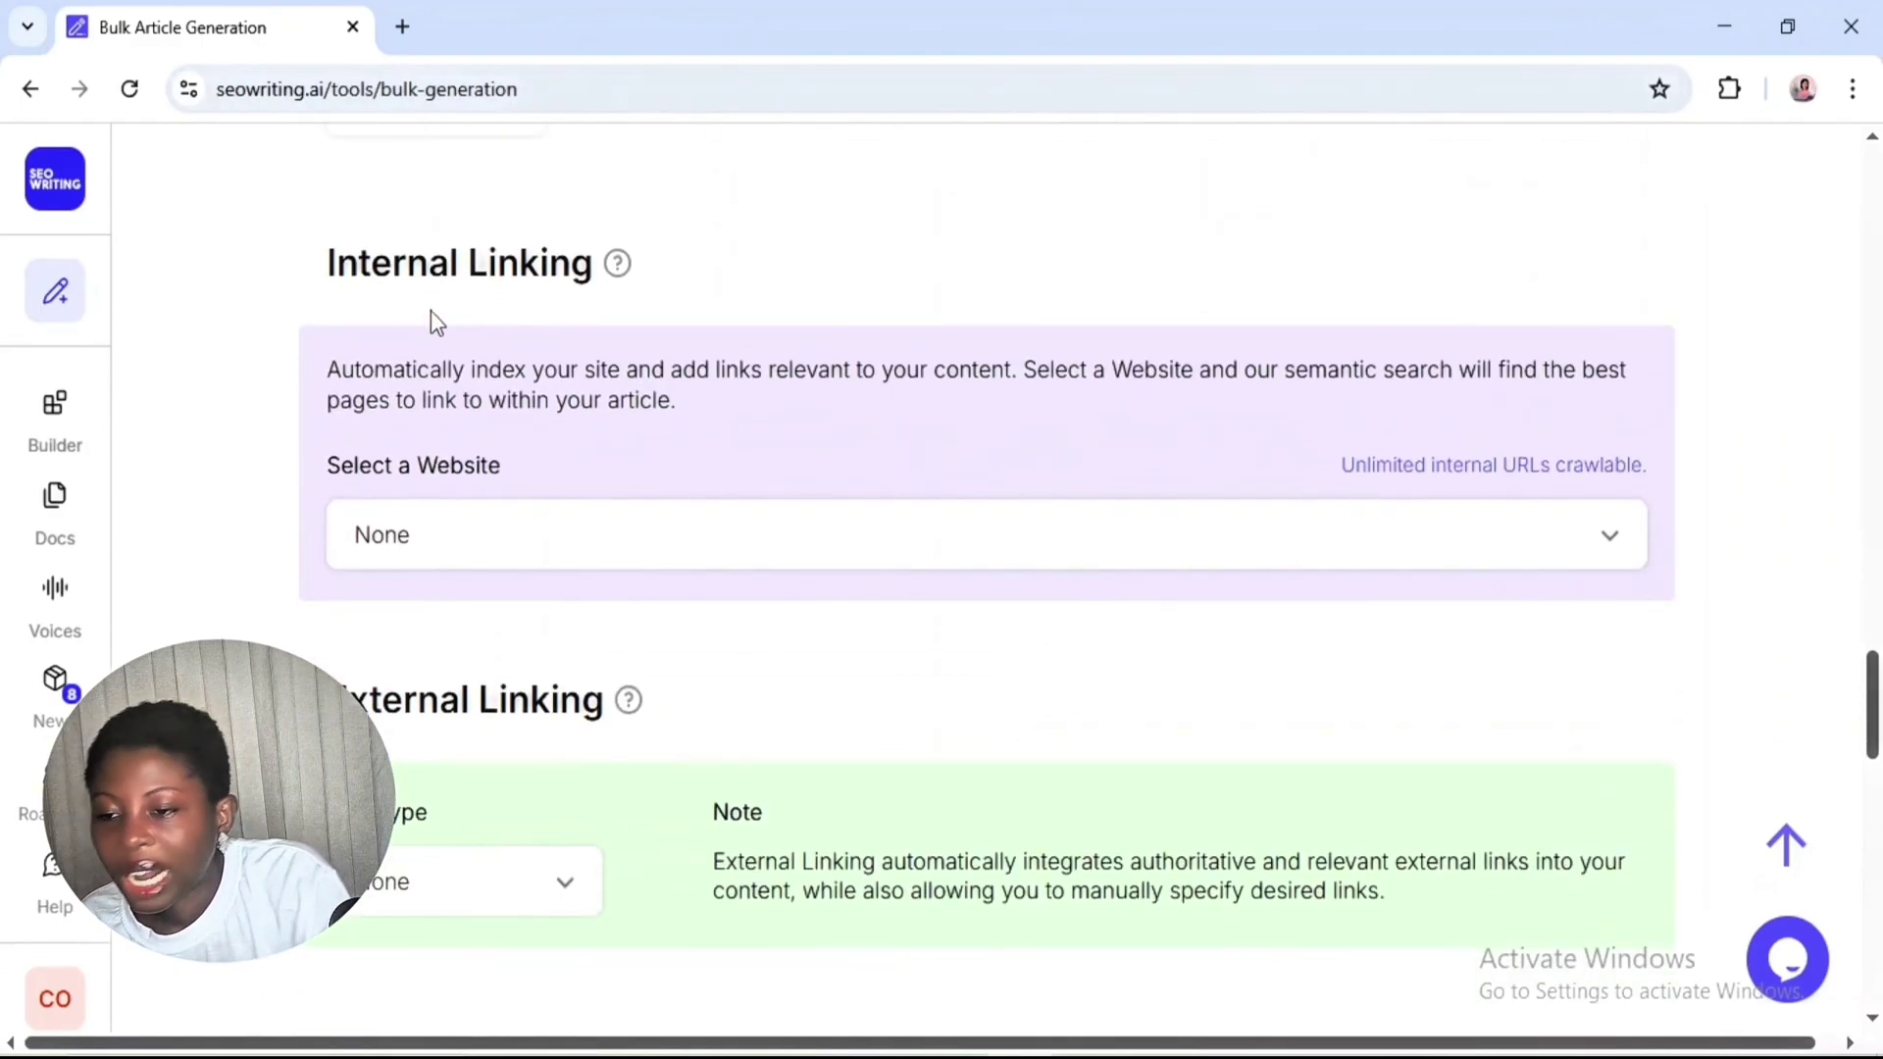
pyautogui.scroll(-4, 820, 426)
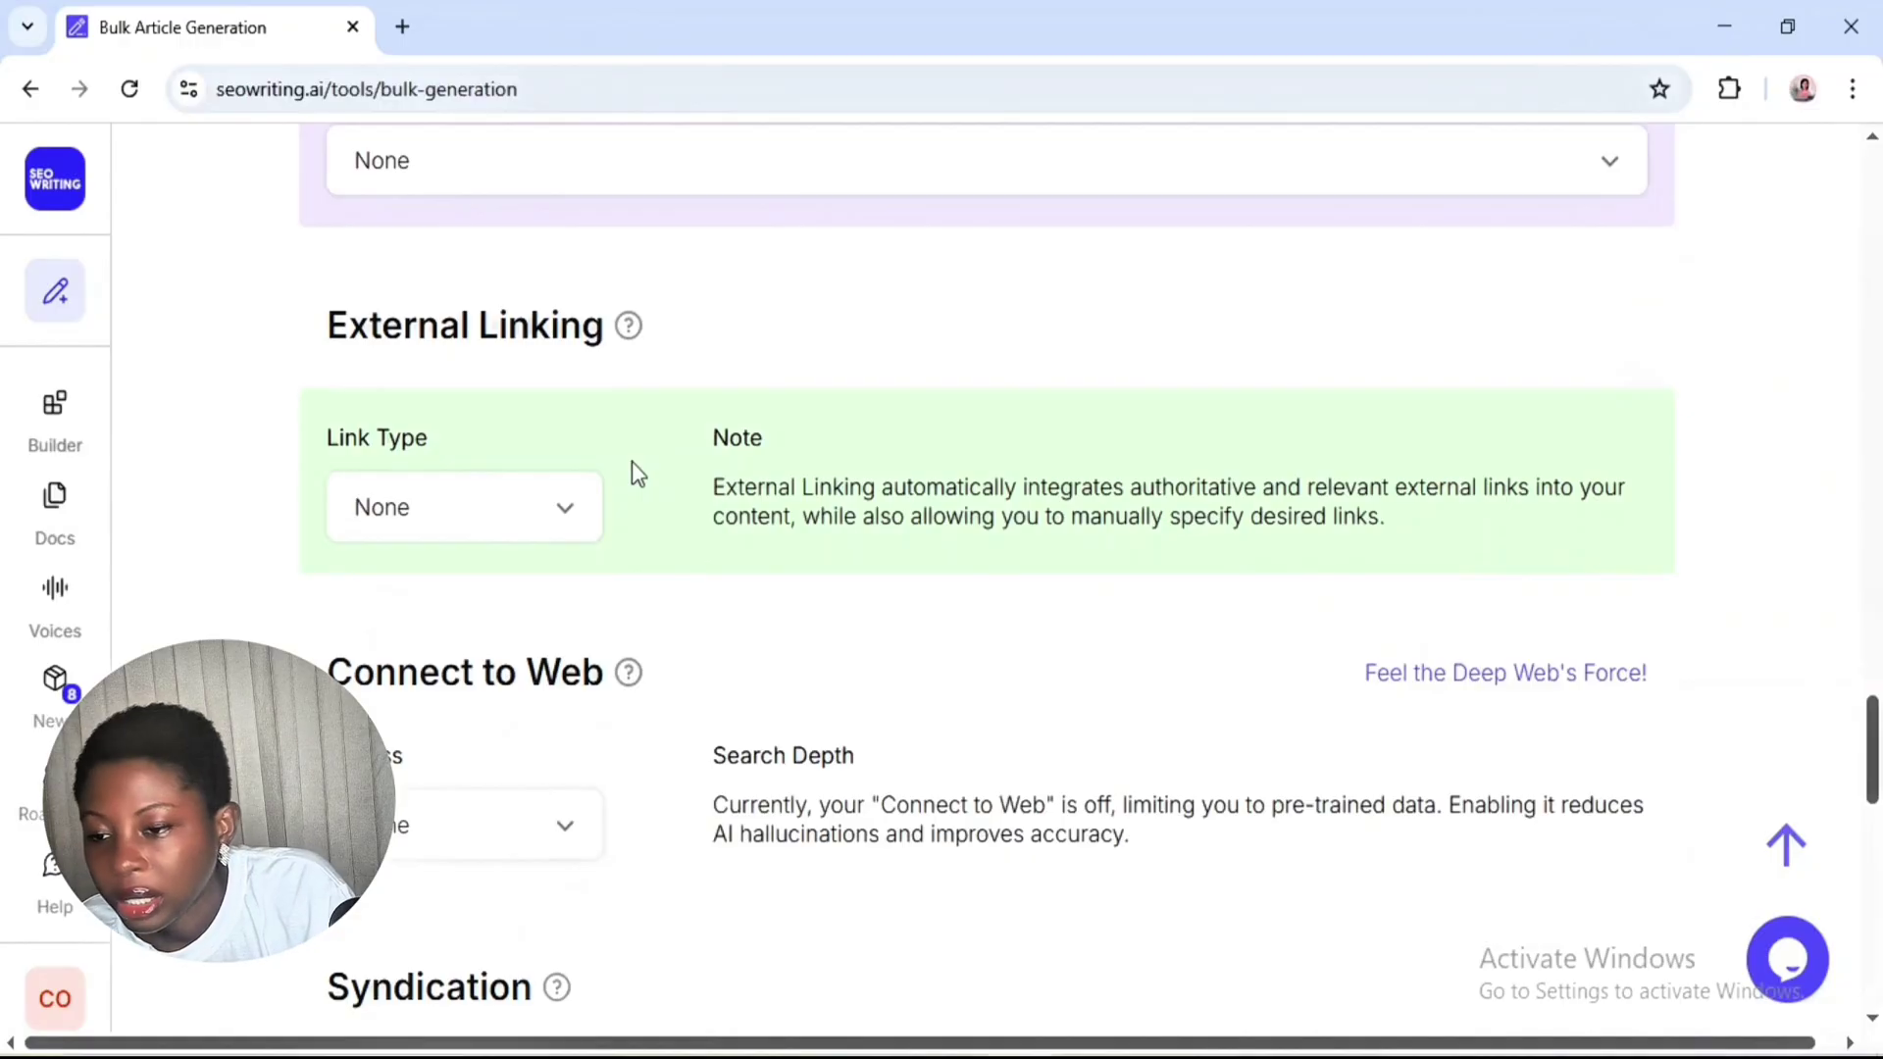
pyautogui.scroll(-3, 635, 474)
pyautogui.scroll(-2, 991, 578)
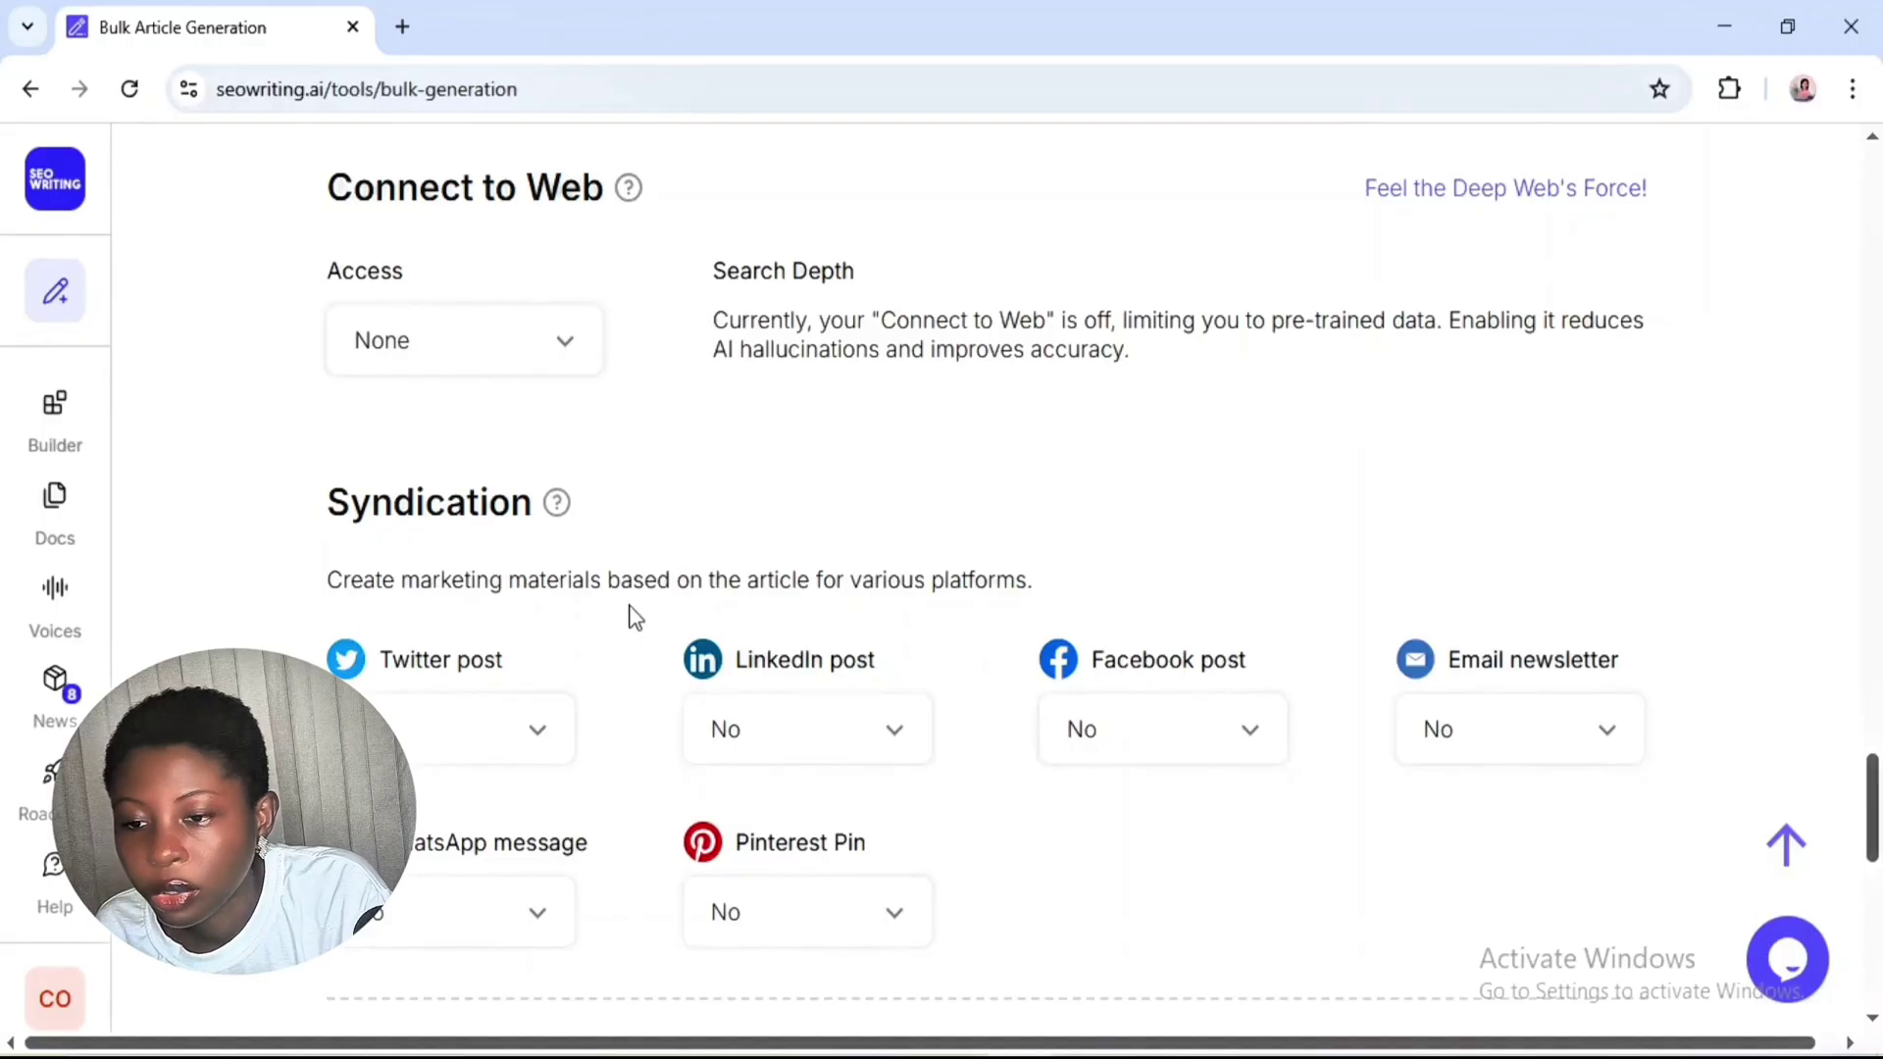
pyautogui.scroll(4, 1157, 555)
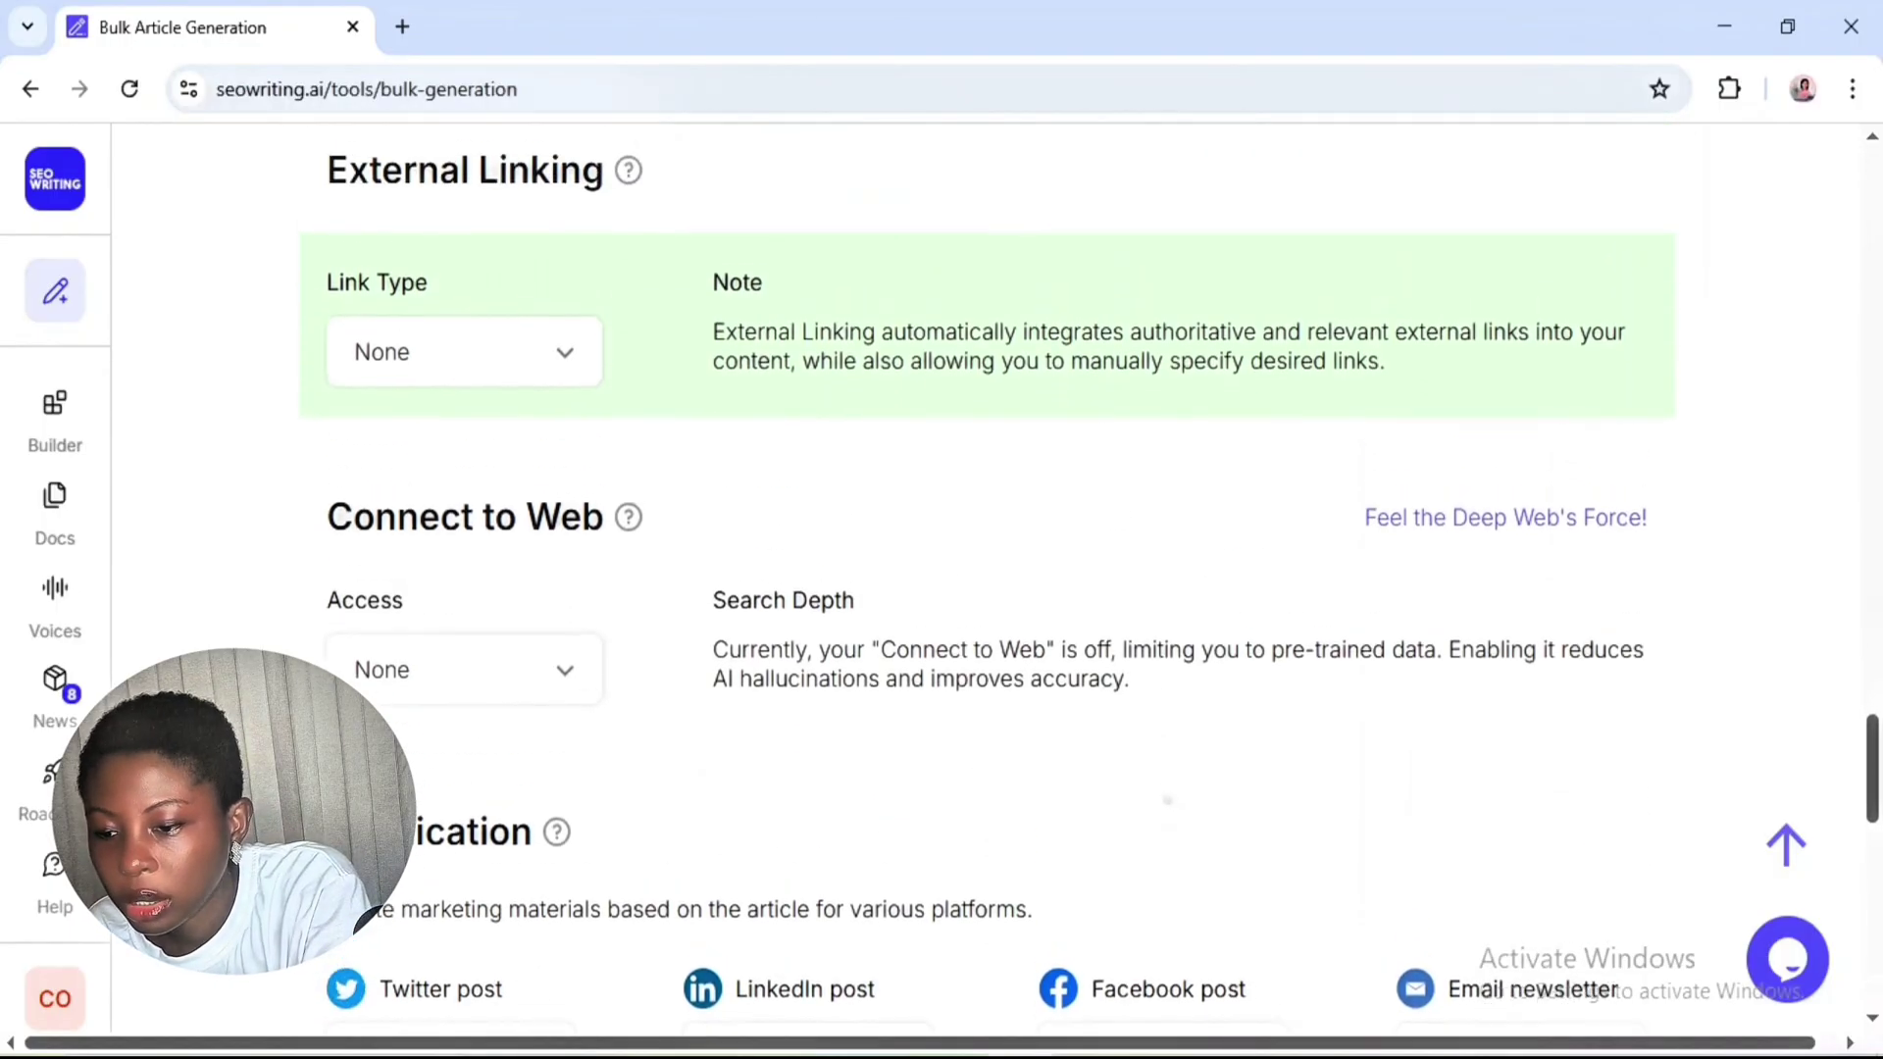
pyautogui.scroll(-2, 1172, 836)
pyautogui.scroll(1, 1171, 835)
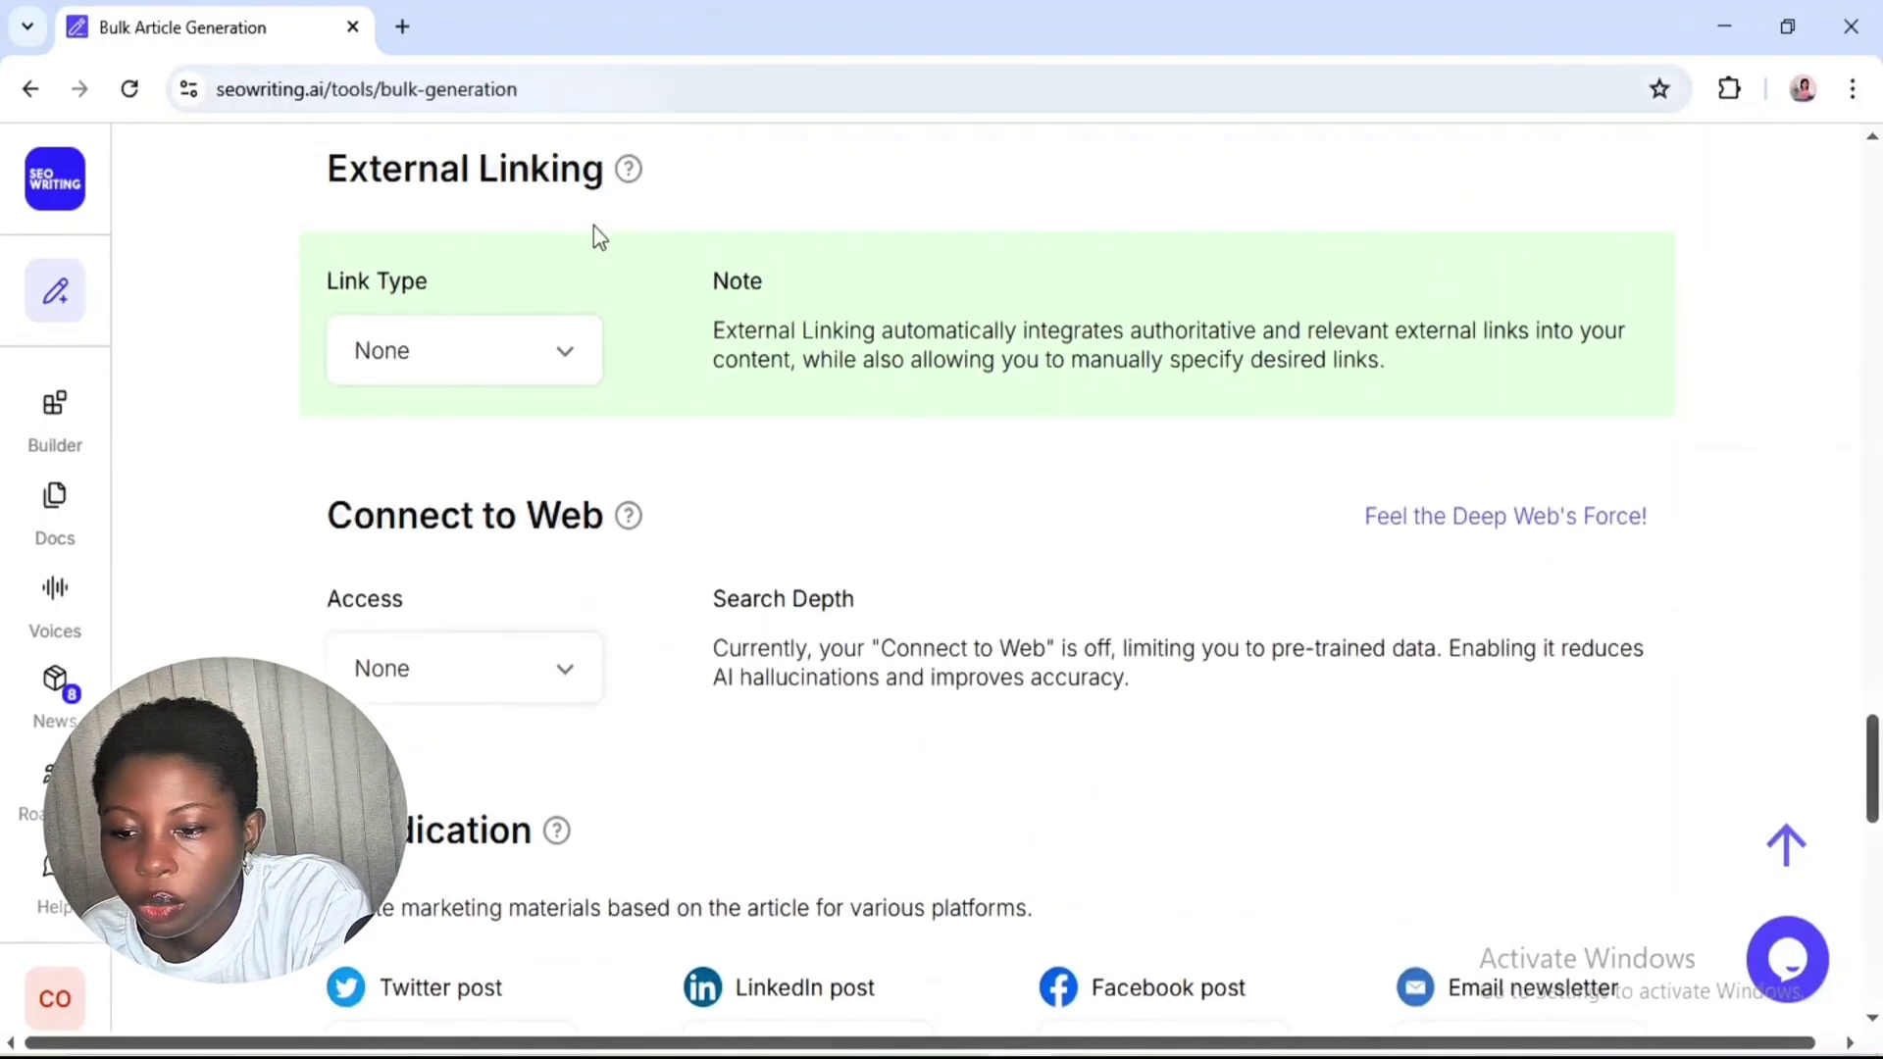
pyautogui.scroll(-8, 599, 239)
pyautogui.scroll(-6, 595, 314)
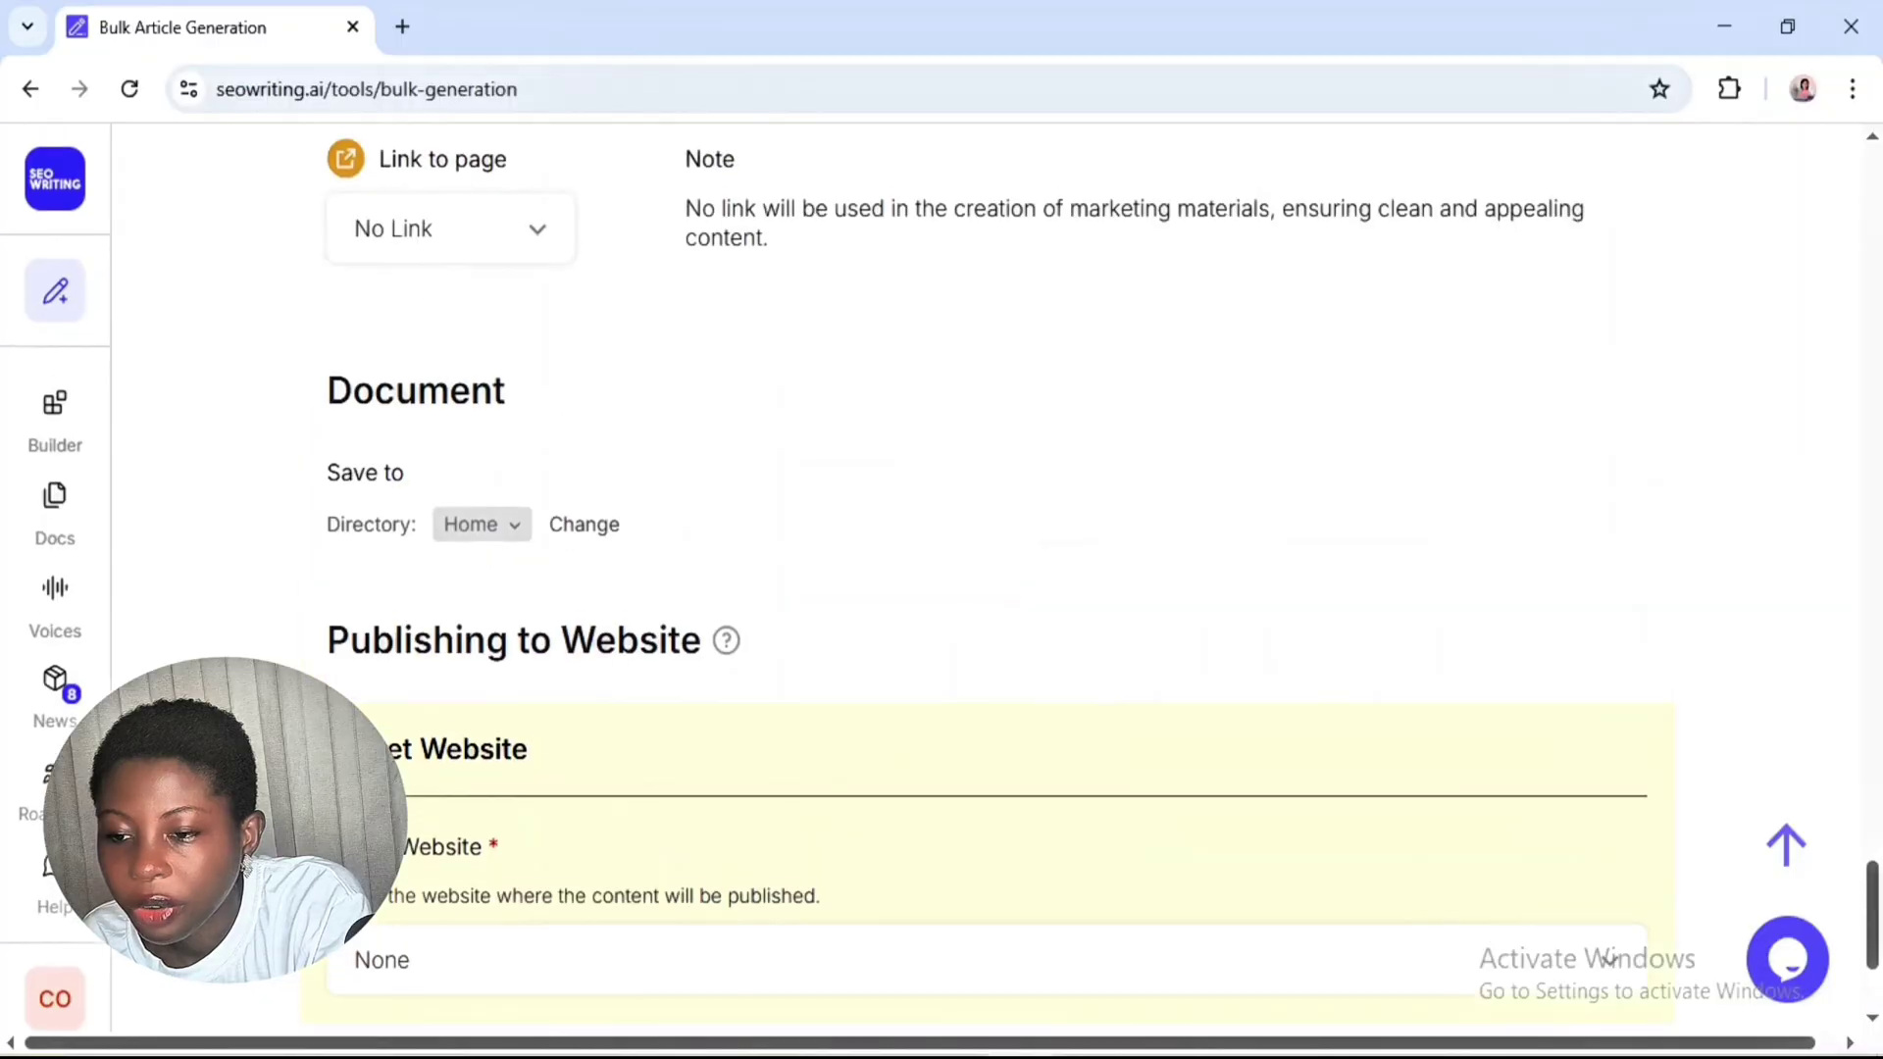
pyautogui.scroll(20, 595, 314)
pyautogui.scroll(15, 595, 314)
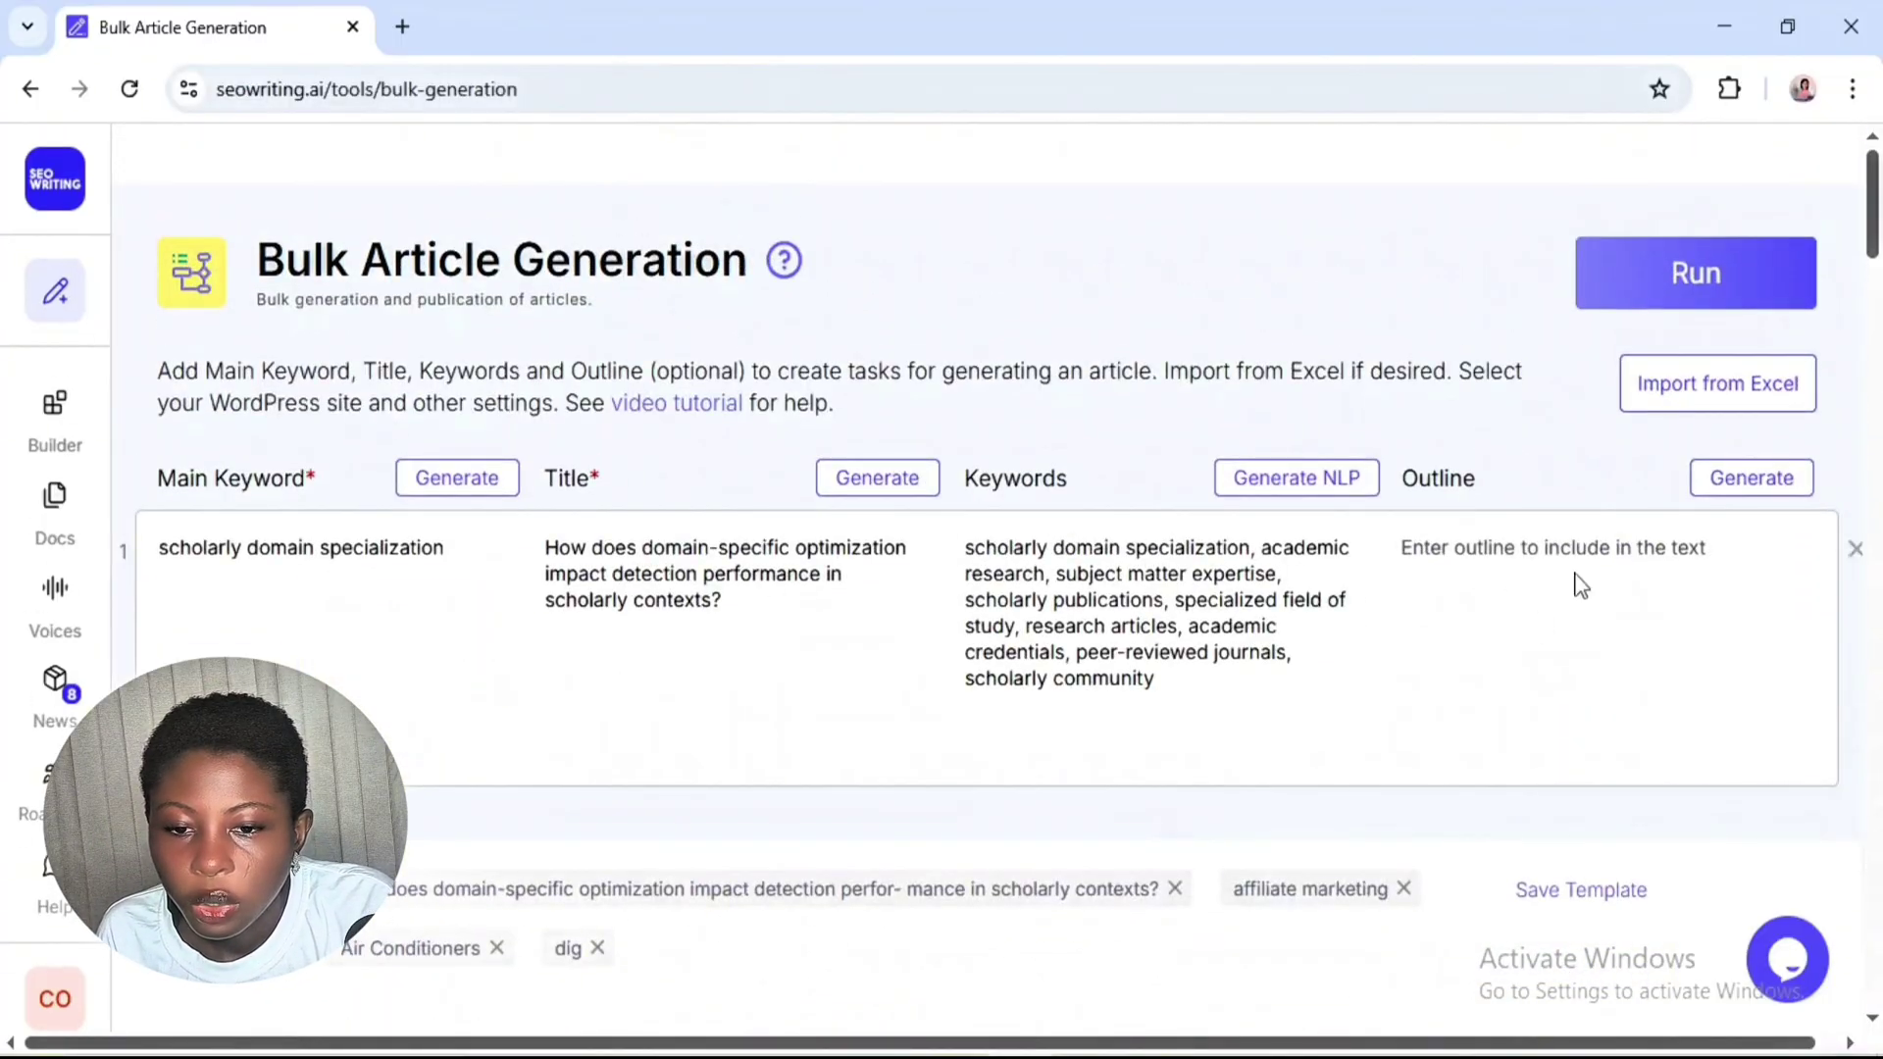
pyautogui.click(1681, 291)
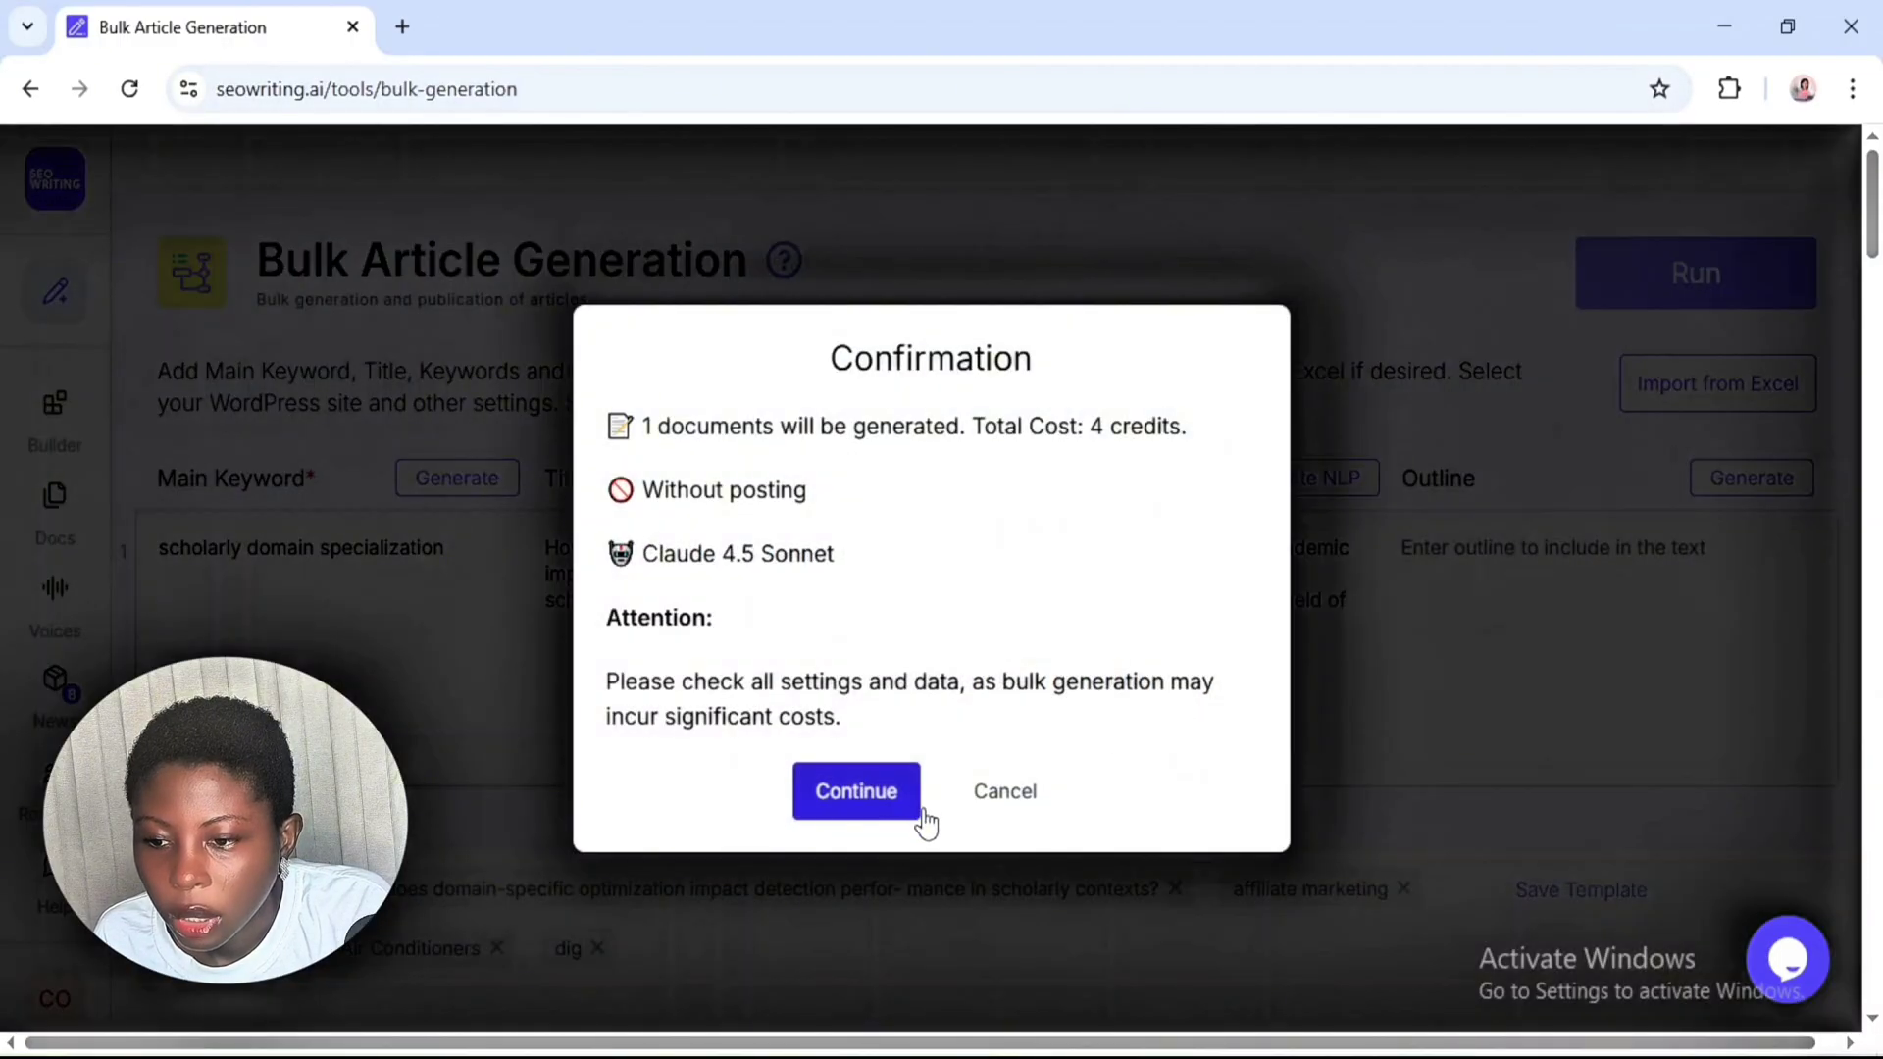
pyautogui.click(1007, 800)
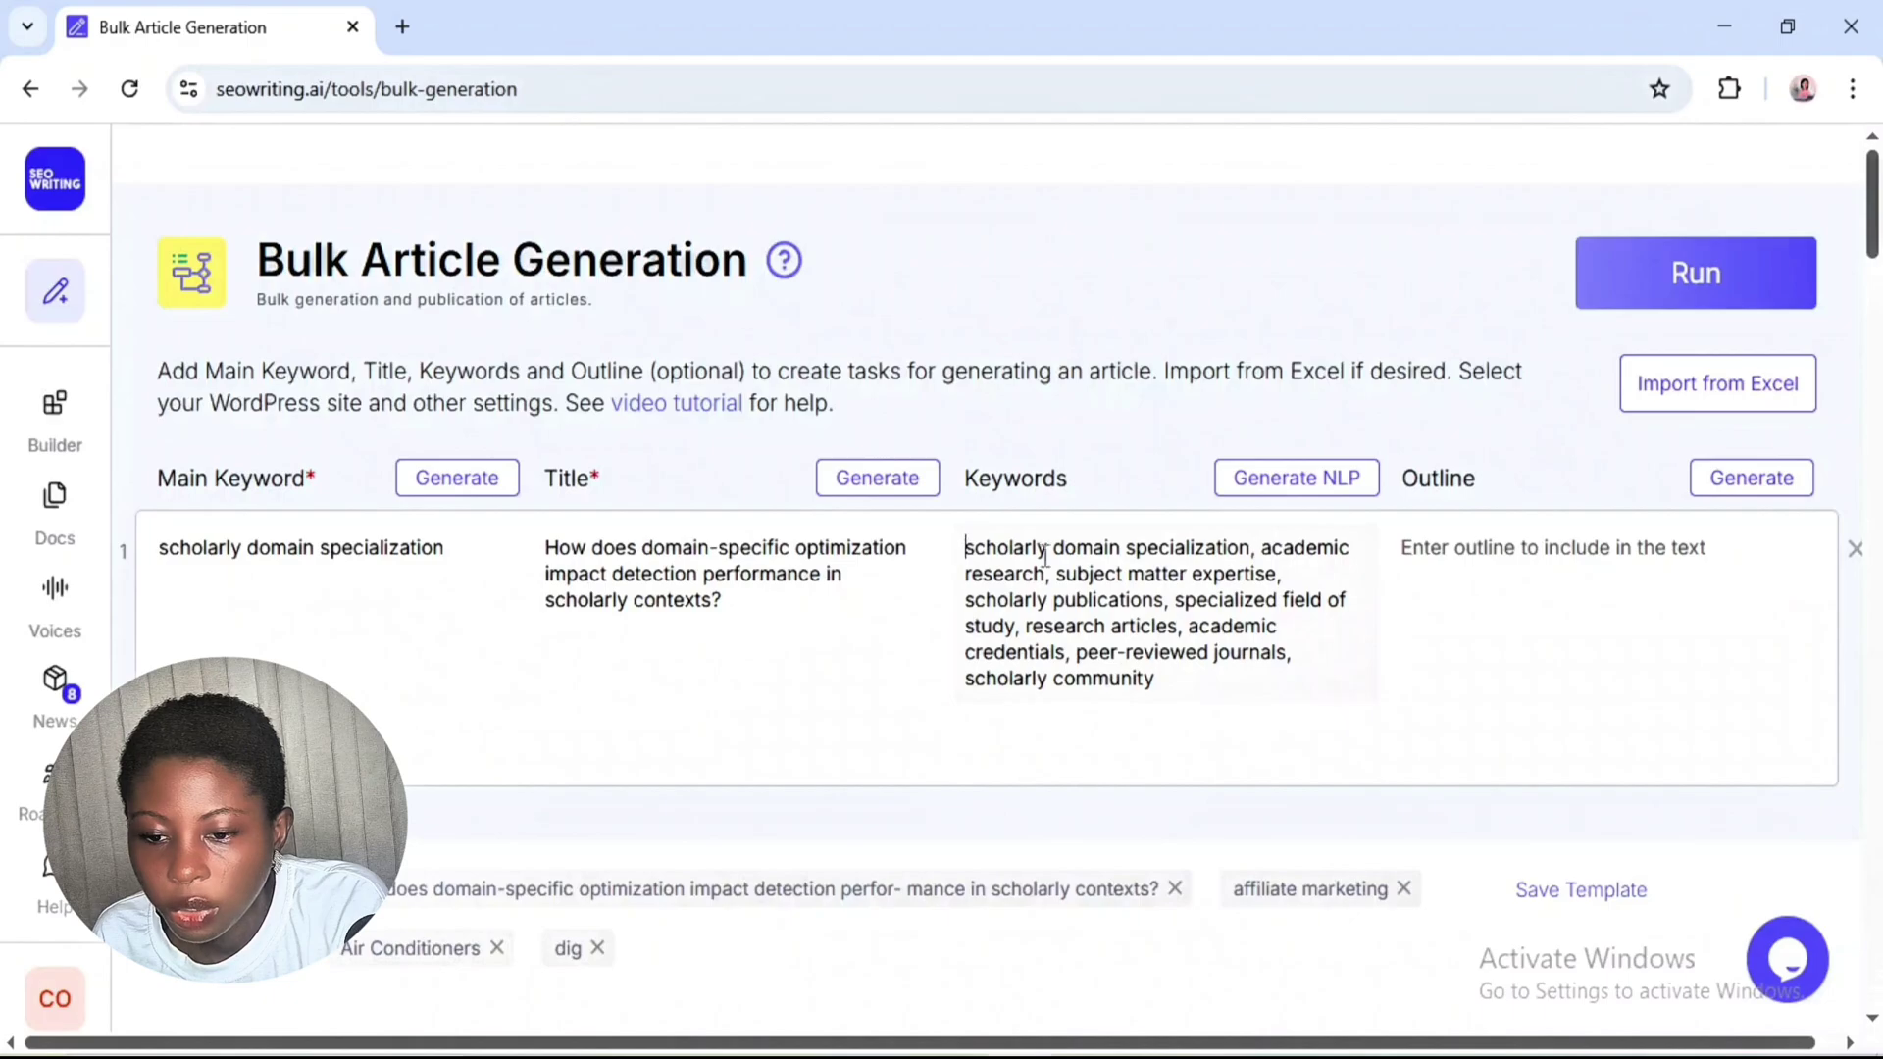
pyautogui.moveTo(1046, 556); pyautogui.dragTo(1226, 686)
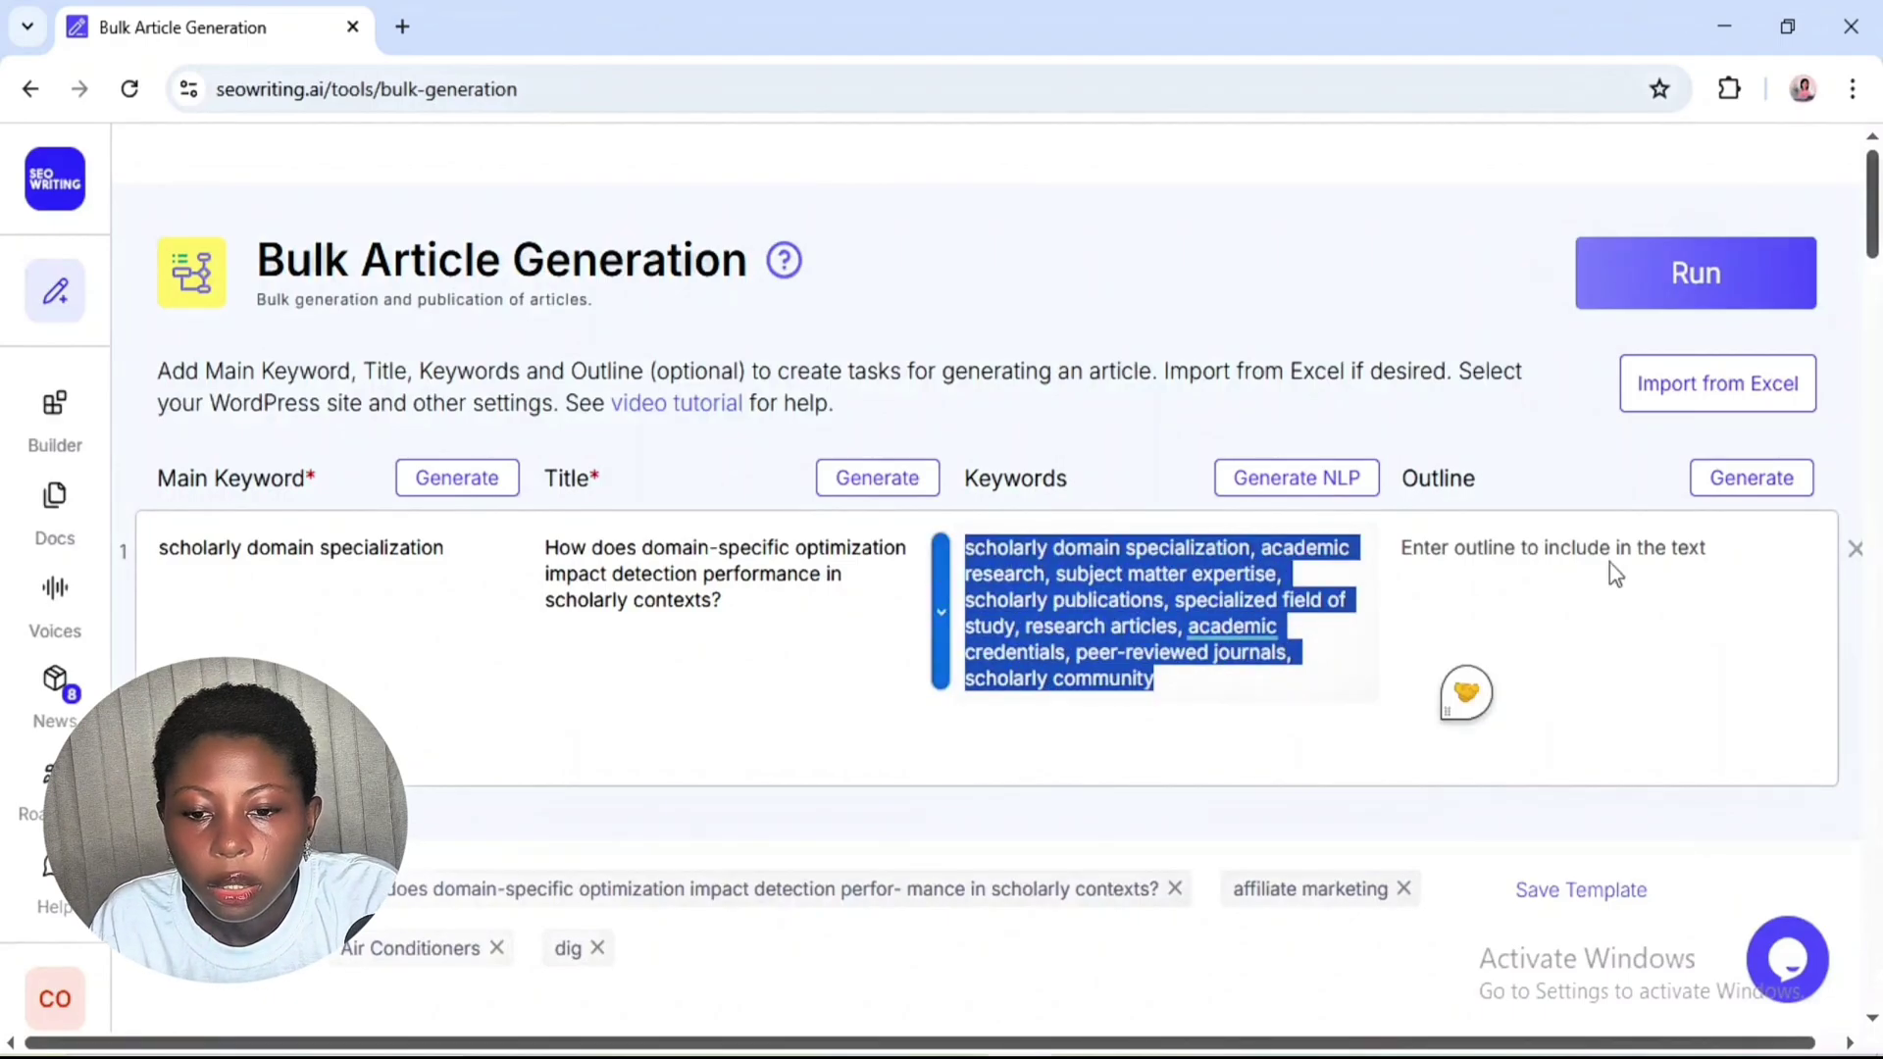
pyautogui.click(1645, 620)
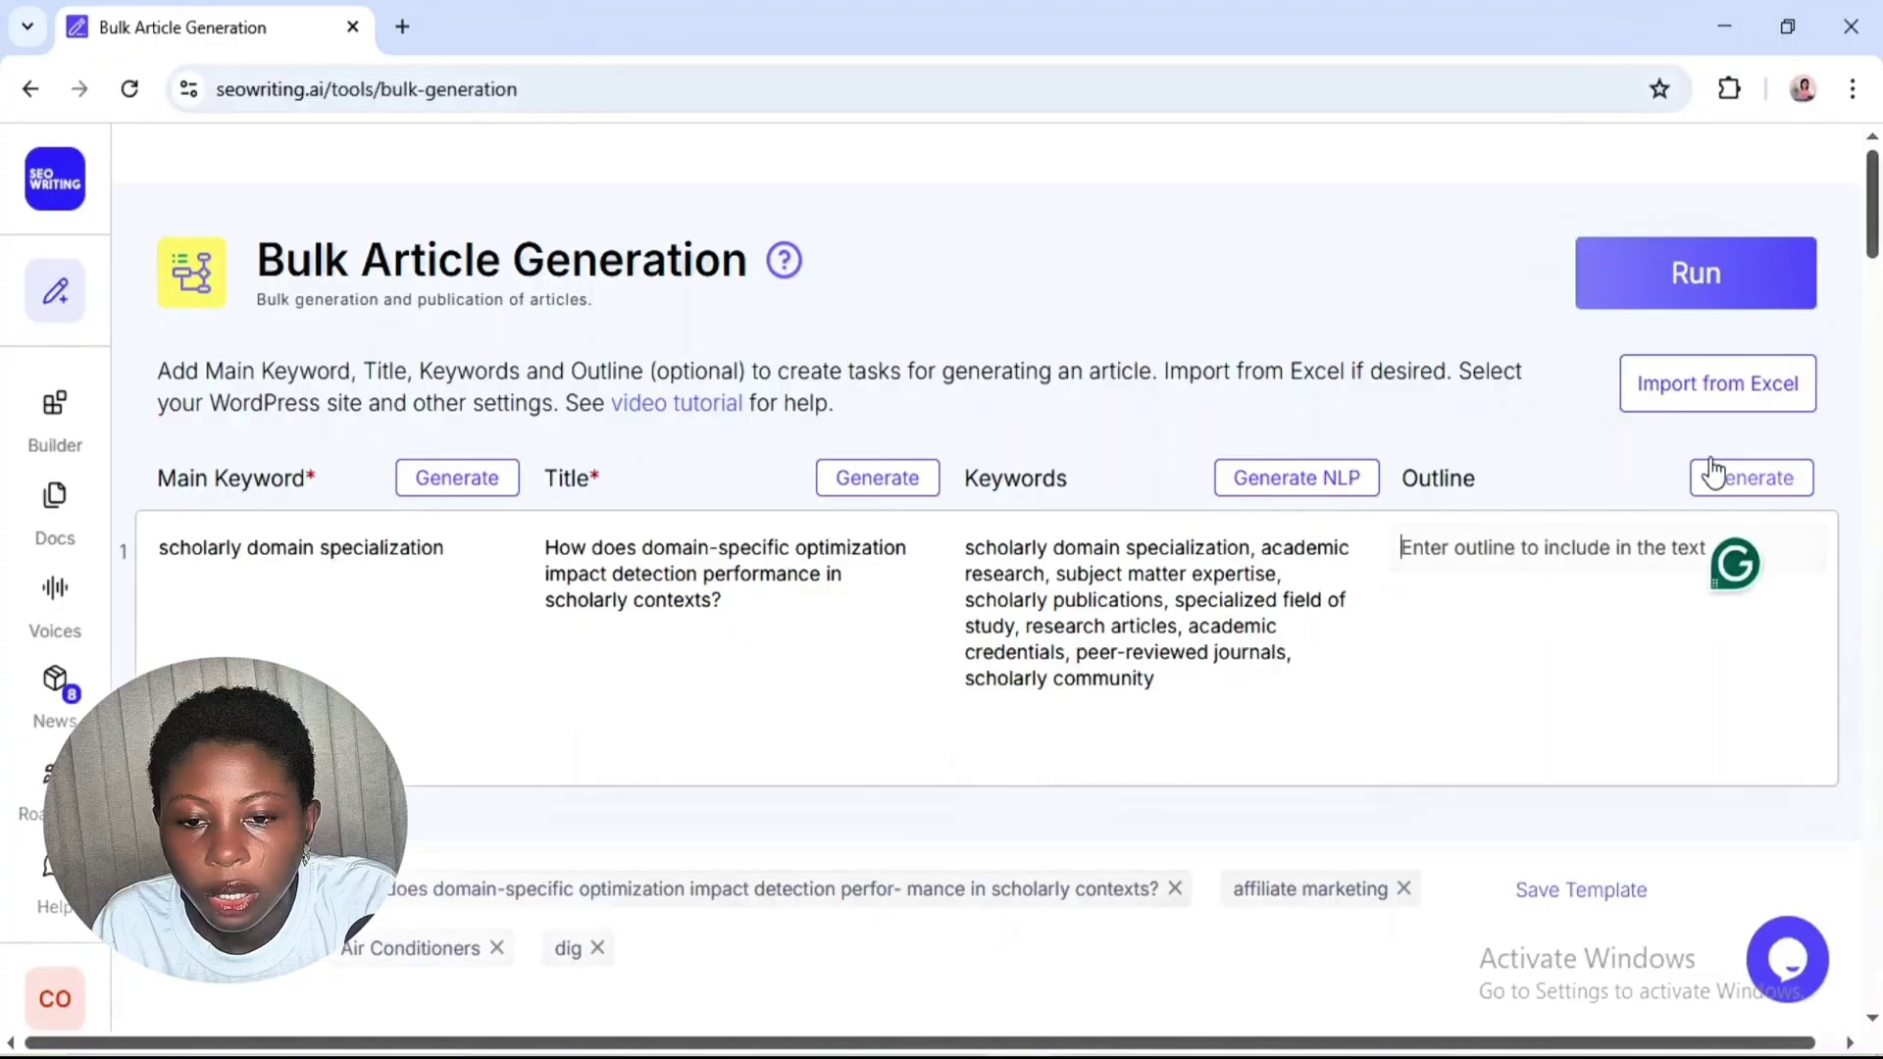
# - Run and confirm the bulk generation of the scholarly domain specialization article, and look over the article list in the Builder
pyautogui.click(1685, 291)
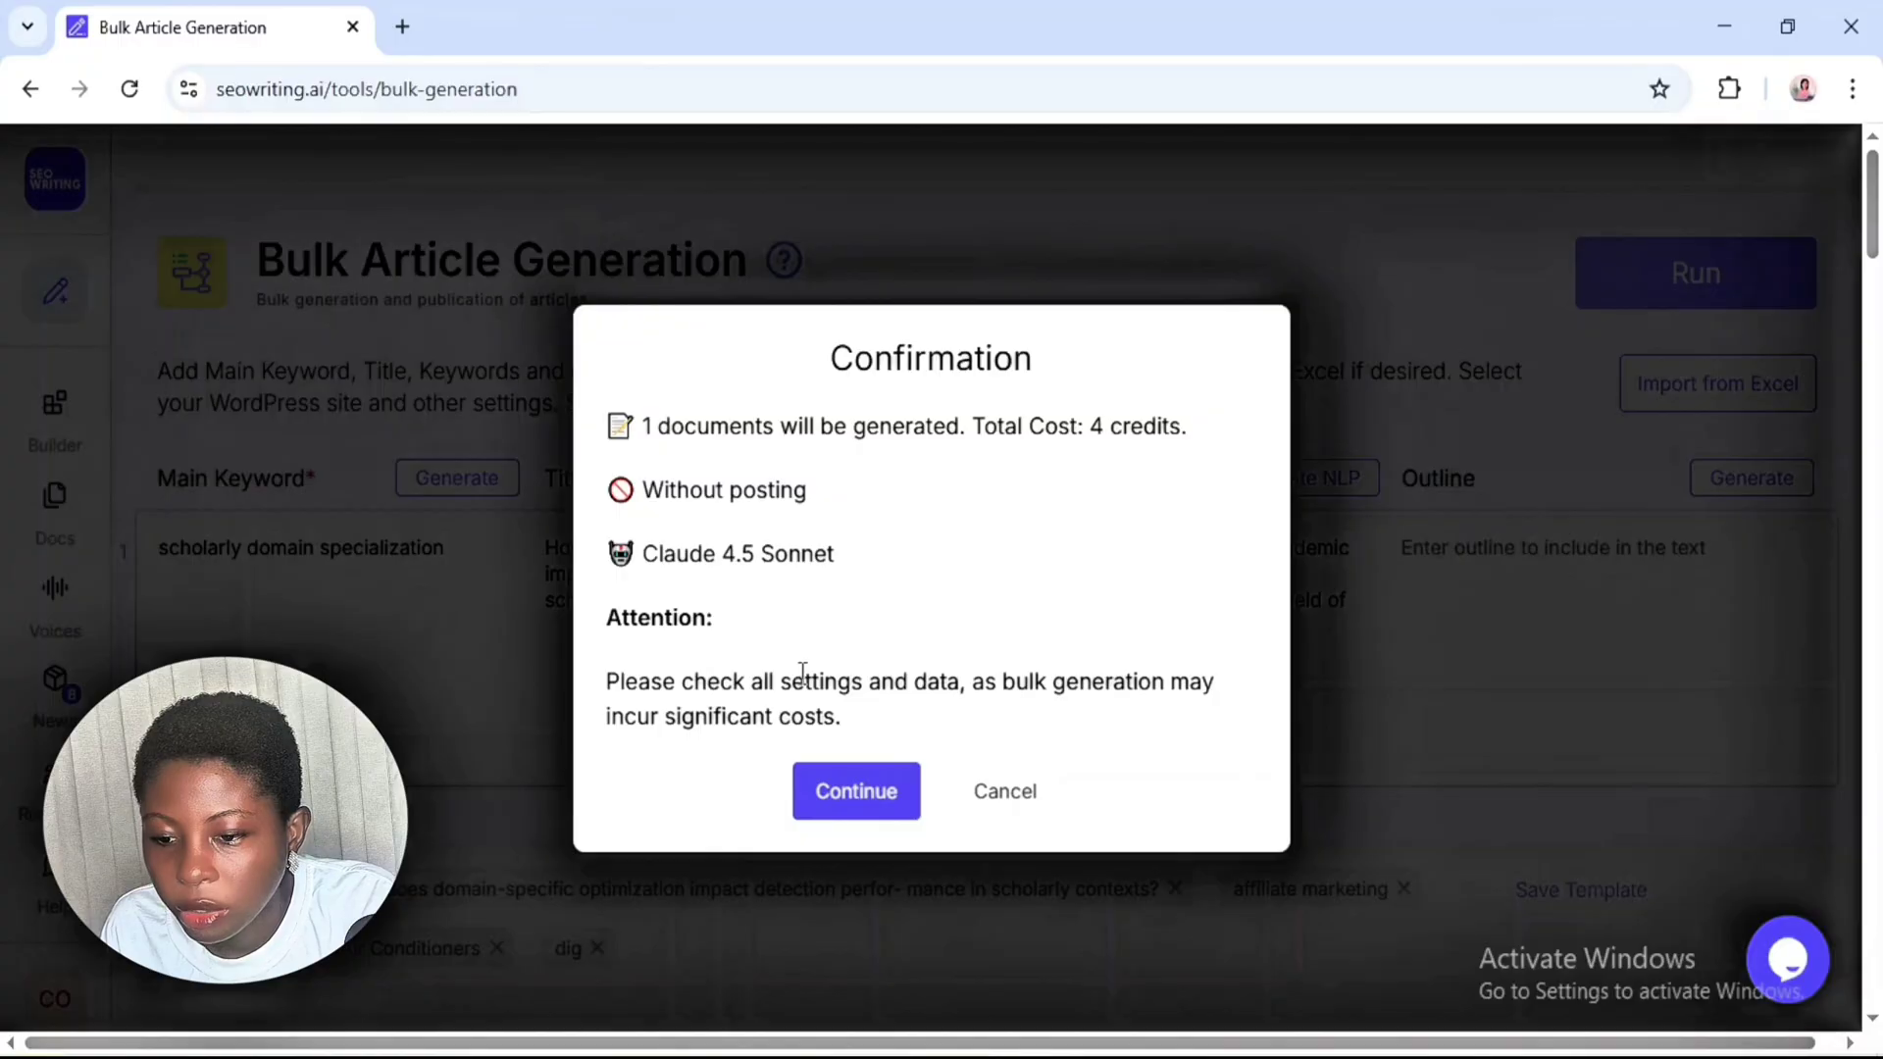
pyautogui.click(841, 797)
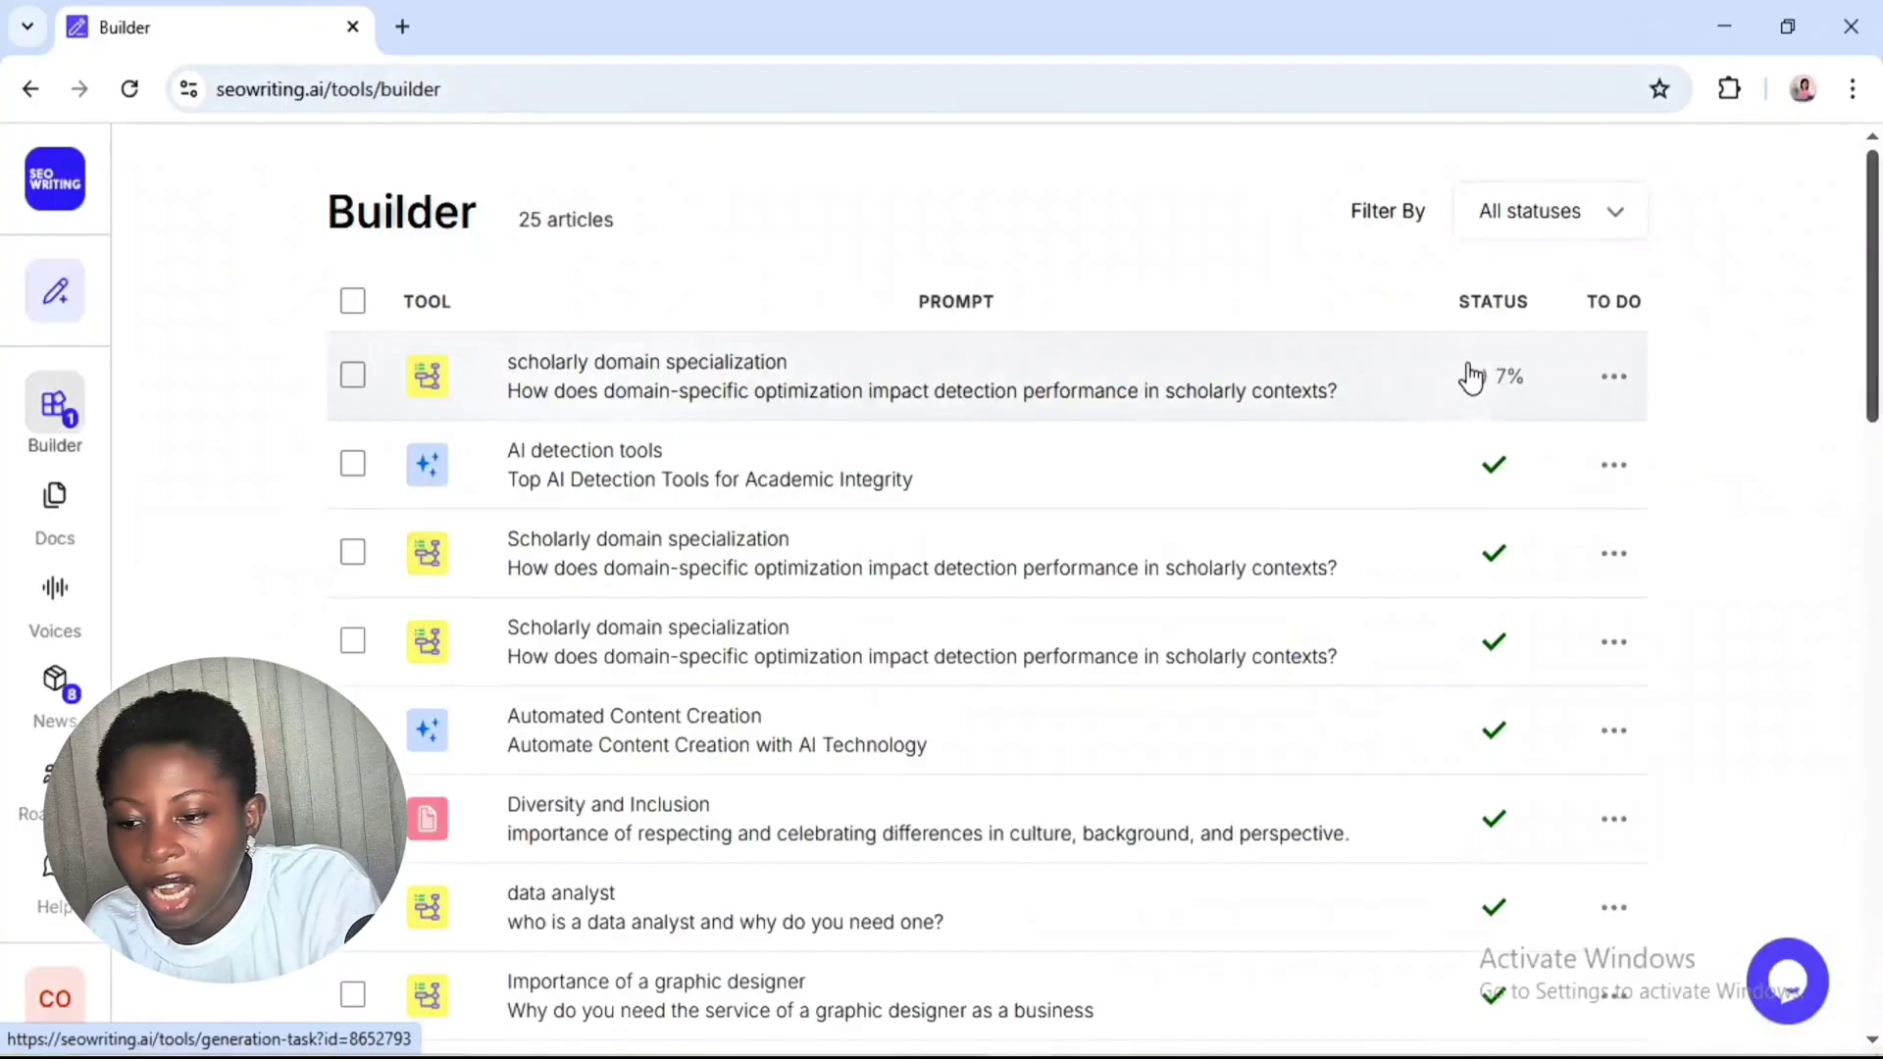
pyautogui.scroll(-15, 1471, 376)
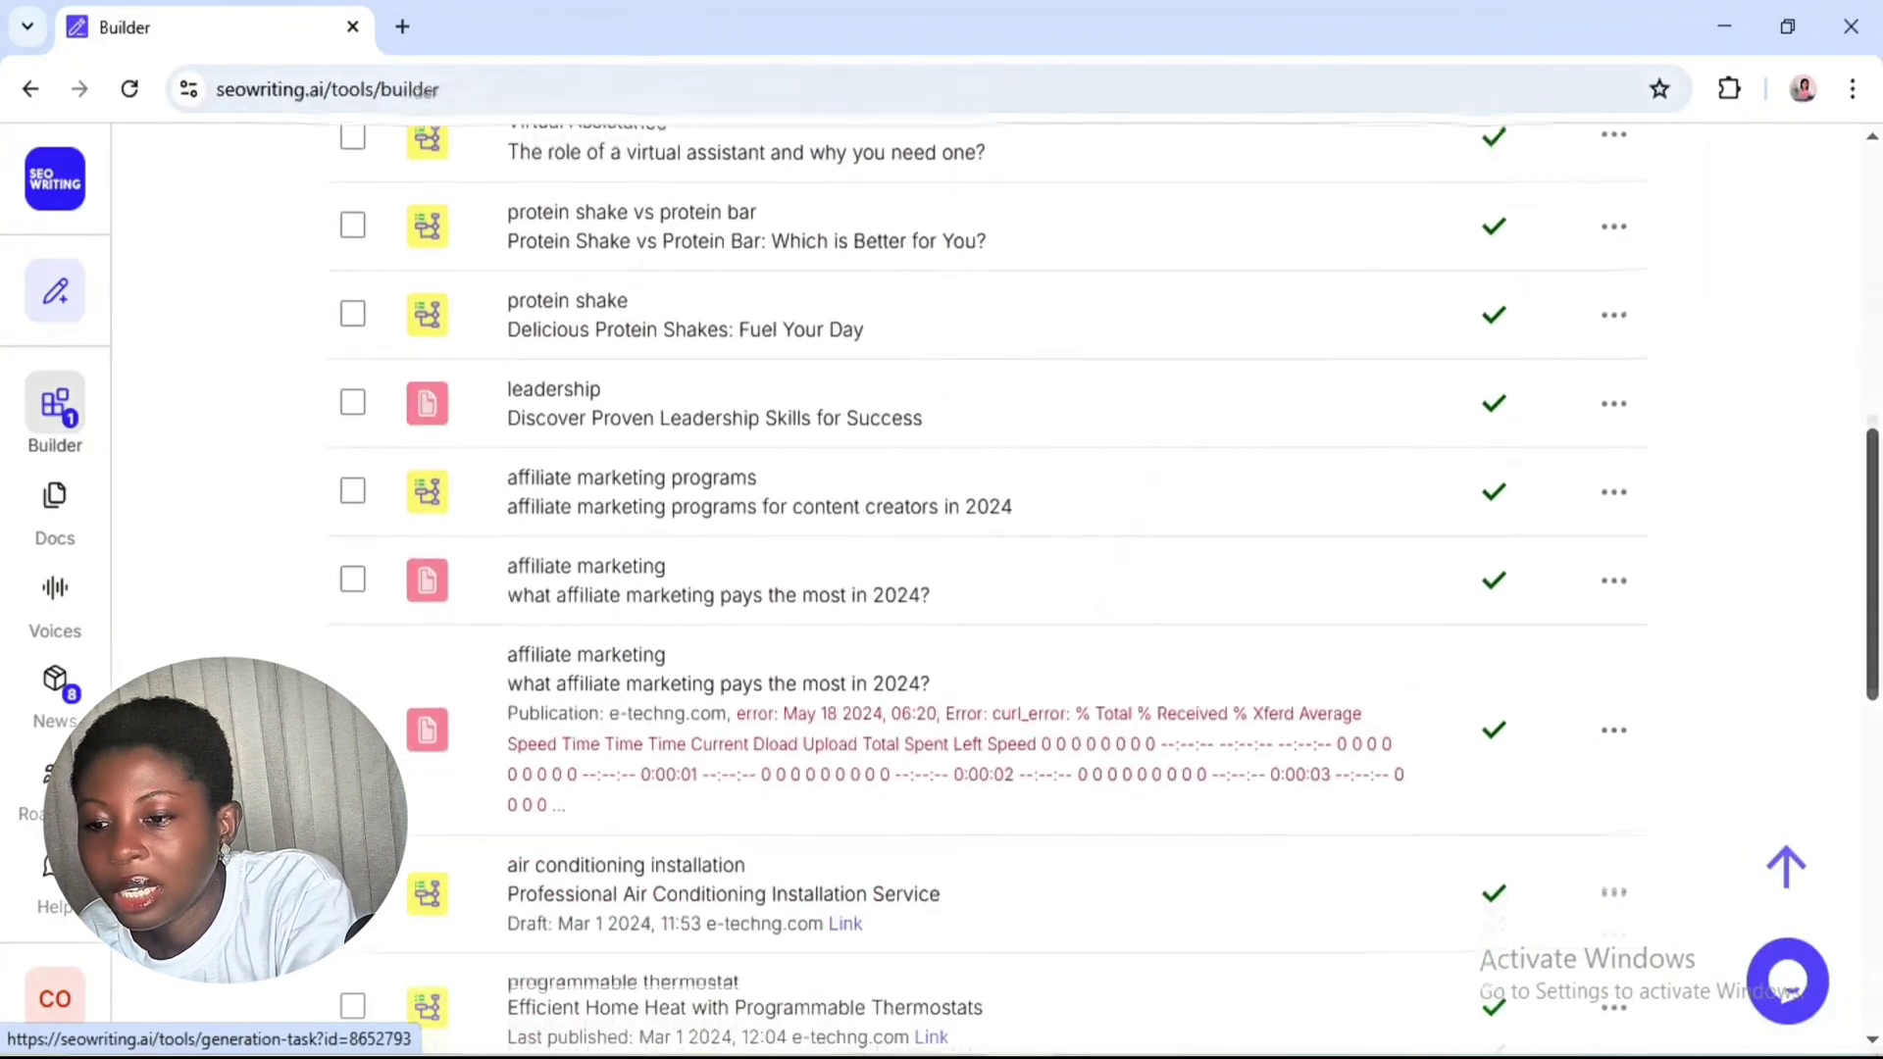
pyautogui.scroll(15, 1103, 723)
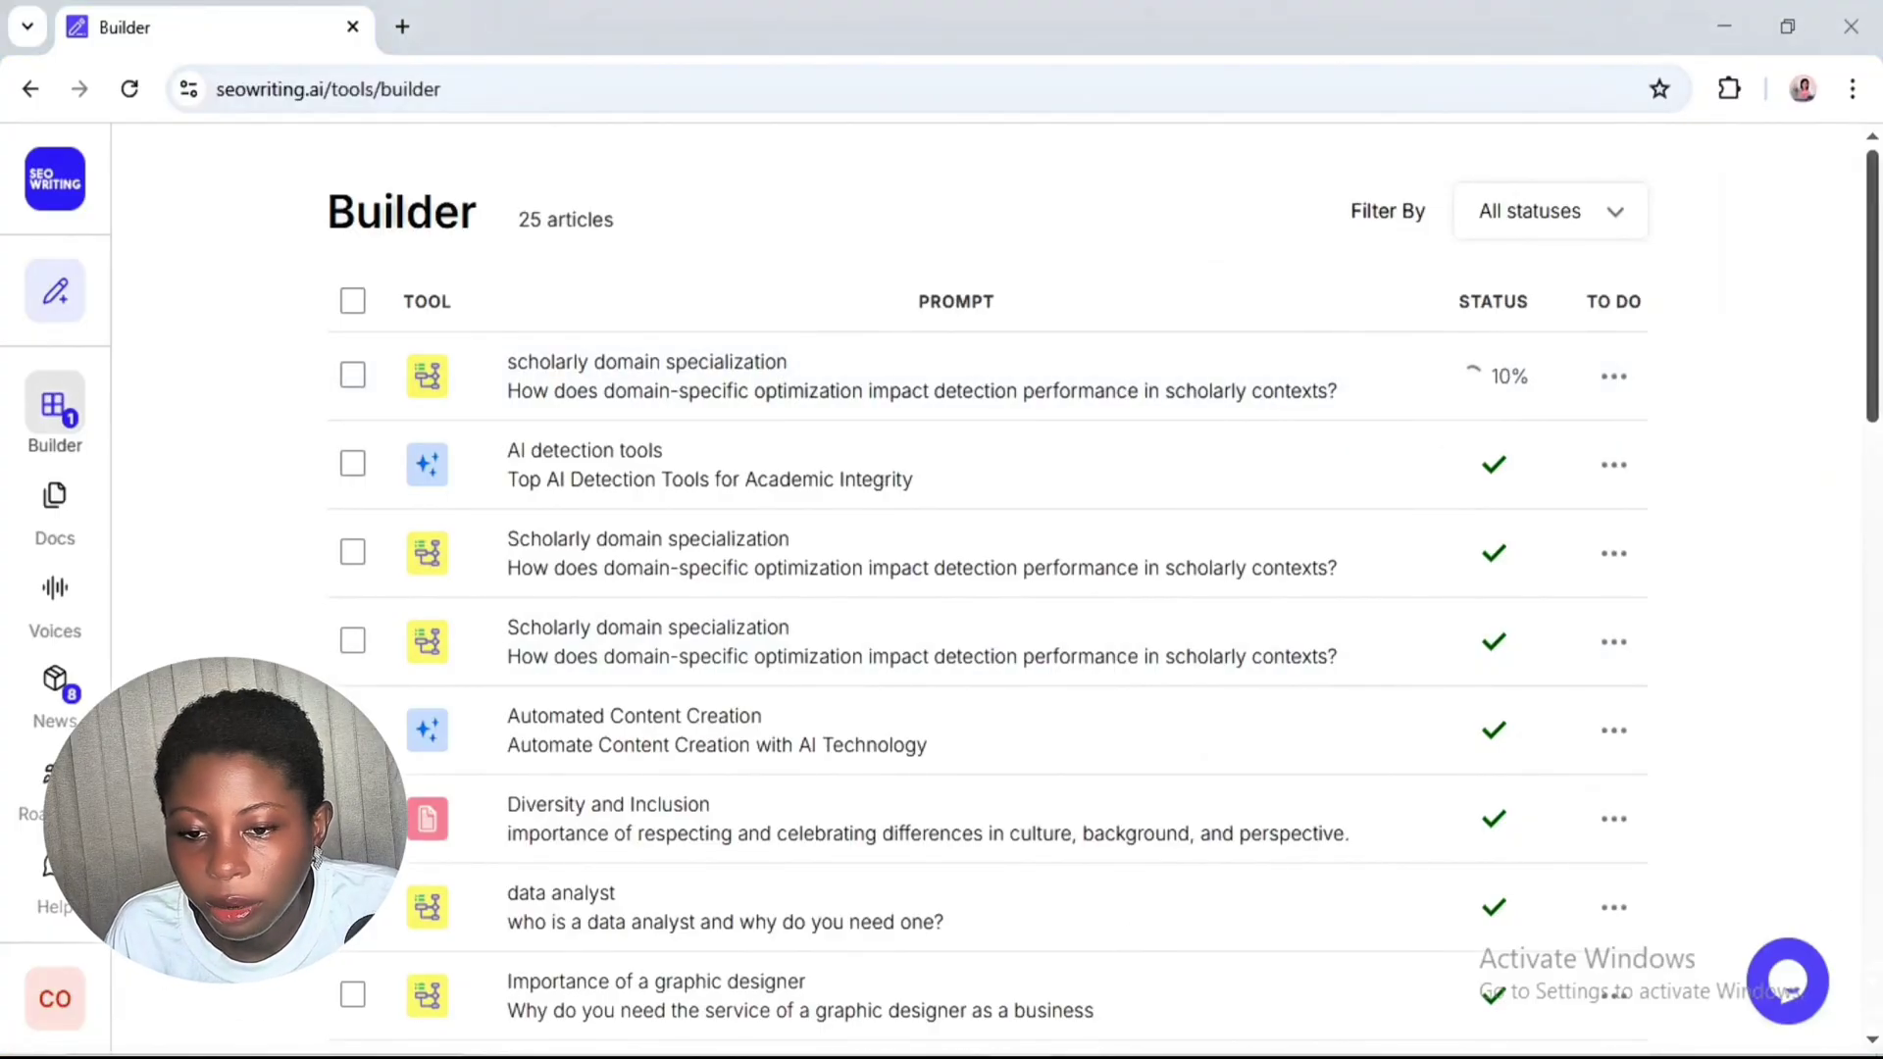
# - Open the finished article on domain-specific optimization in scholarly contexts and read through its sections, table and FAQ
pyautogui.click(938, 614)
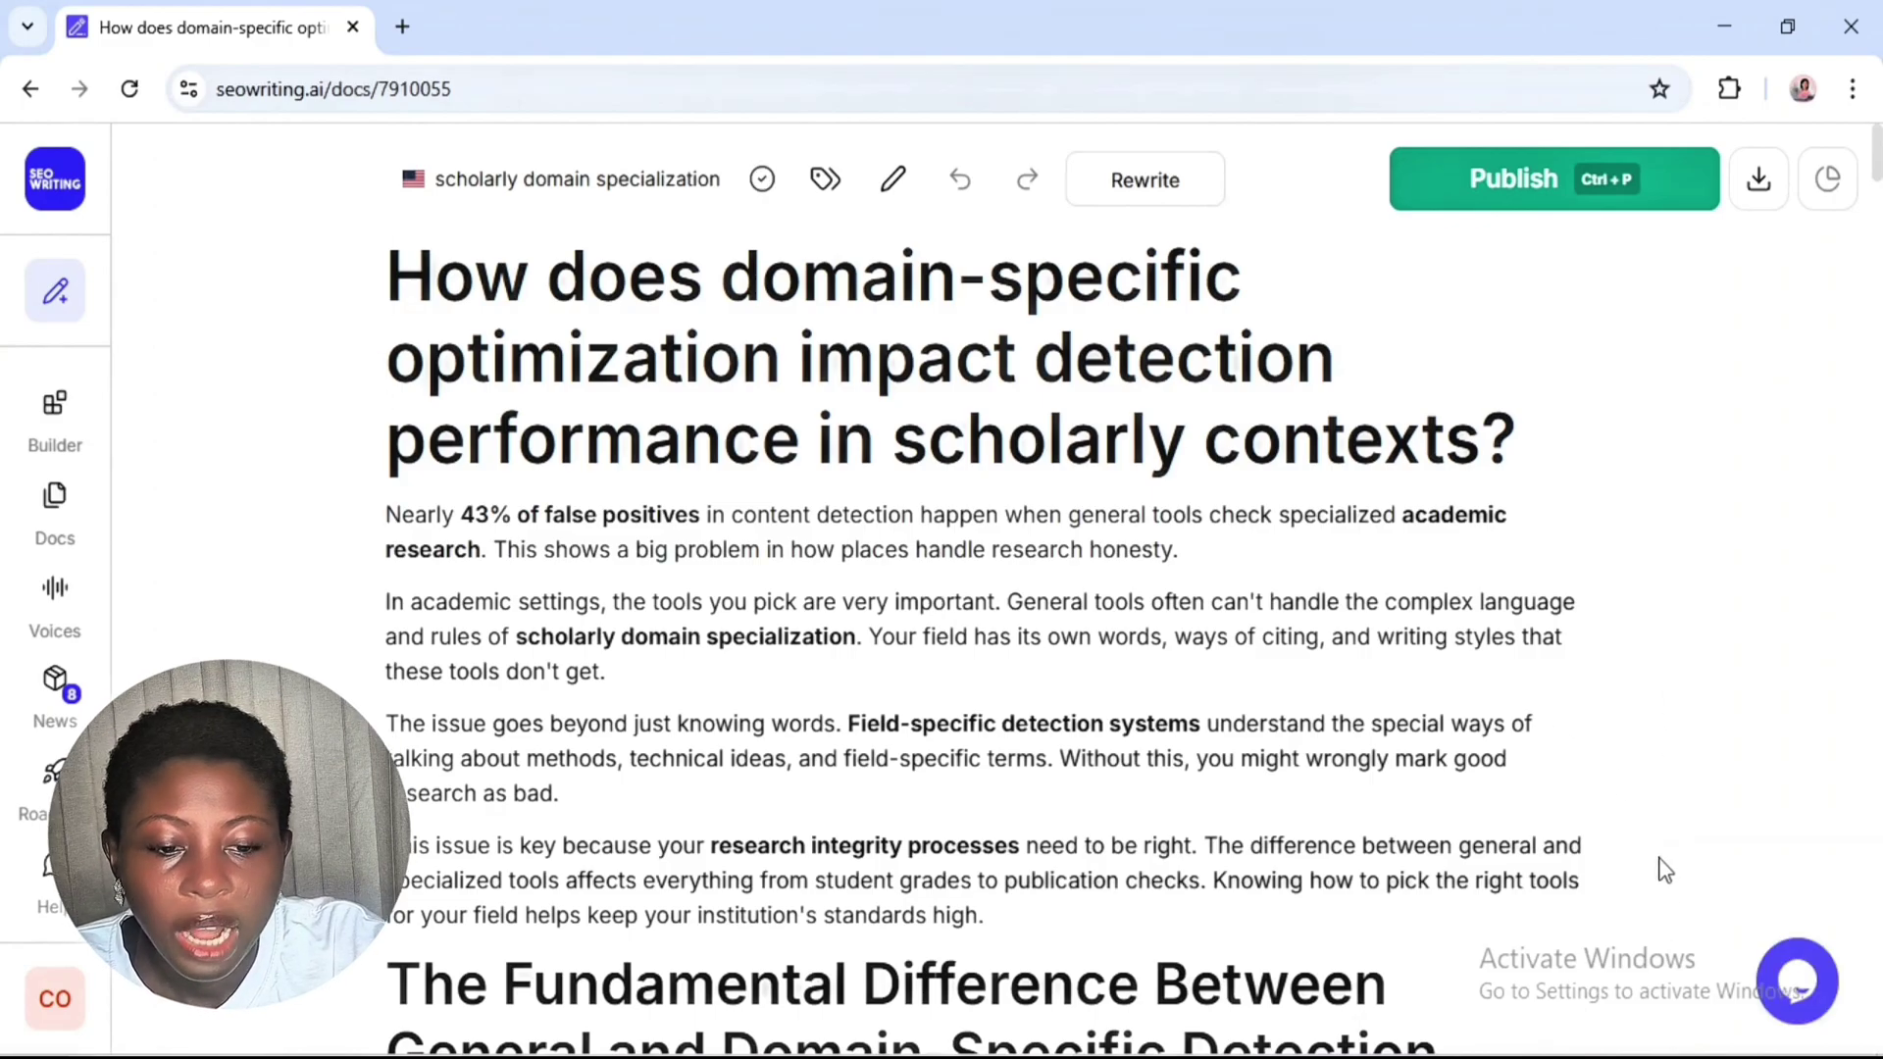
pyautogui.scroll(-5, 1664, 871)
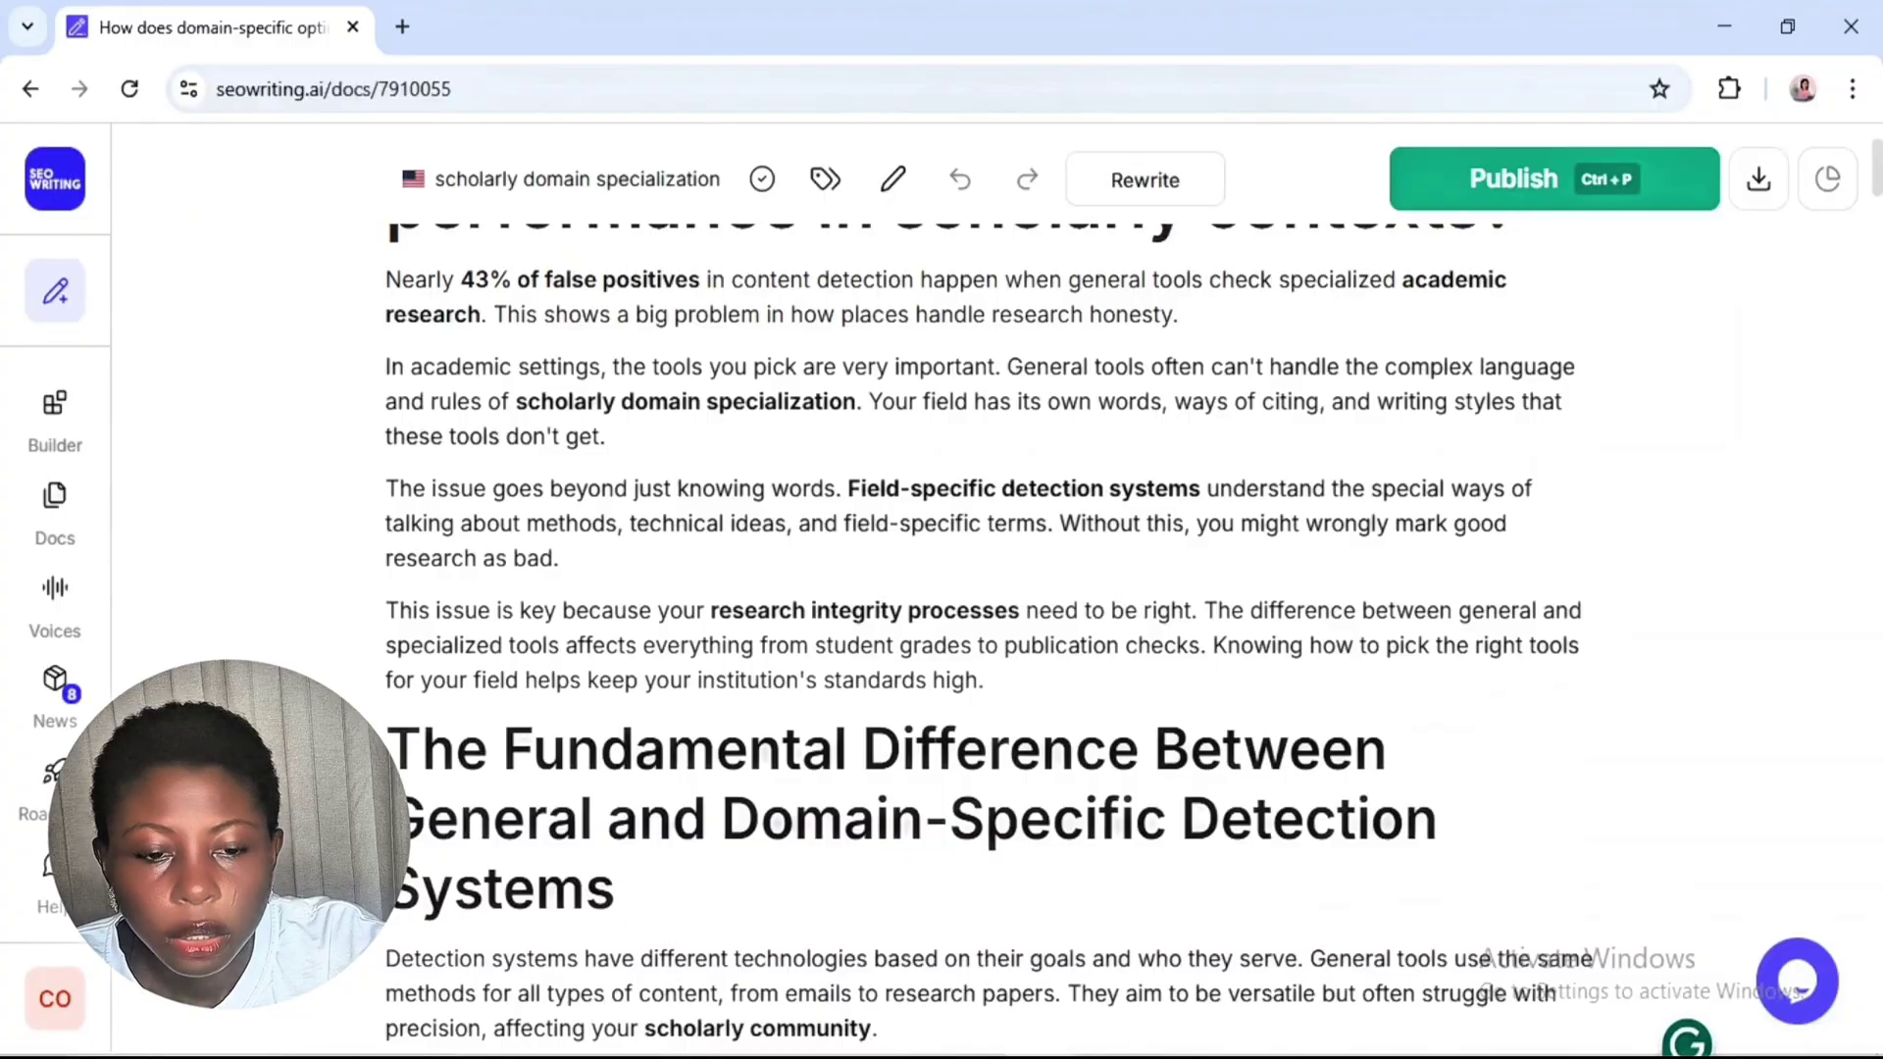
pyautogui.scroll(-11, 1050, 637)
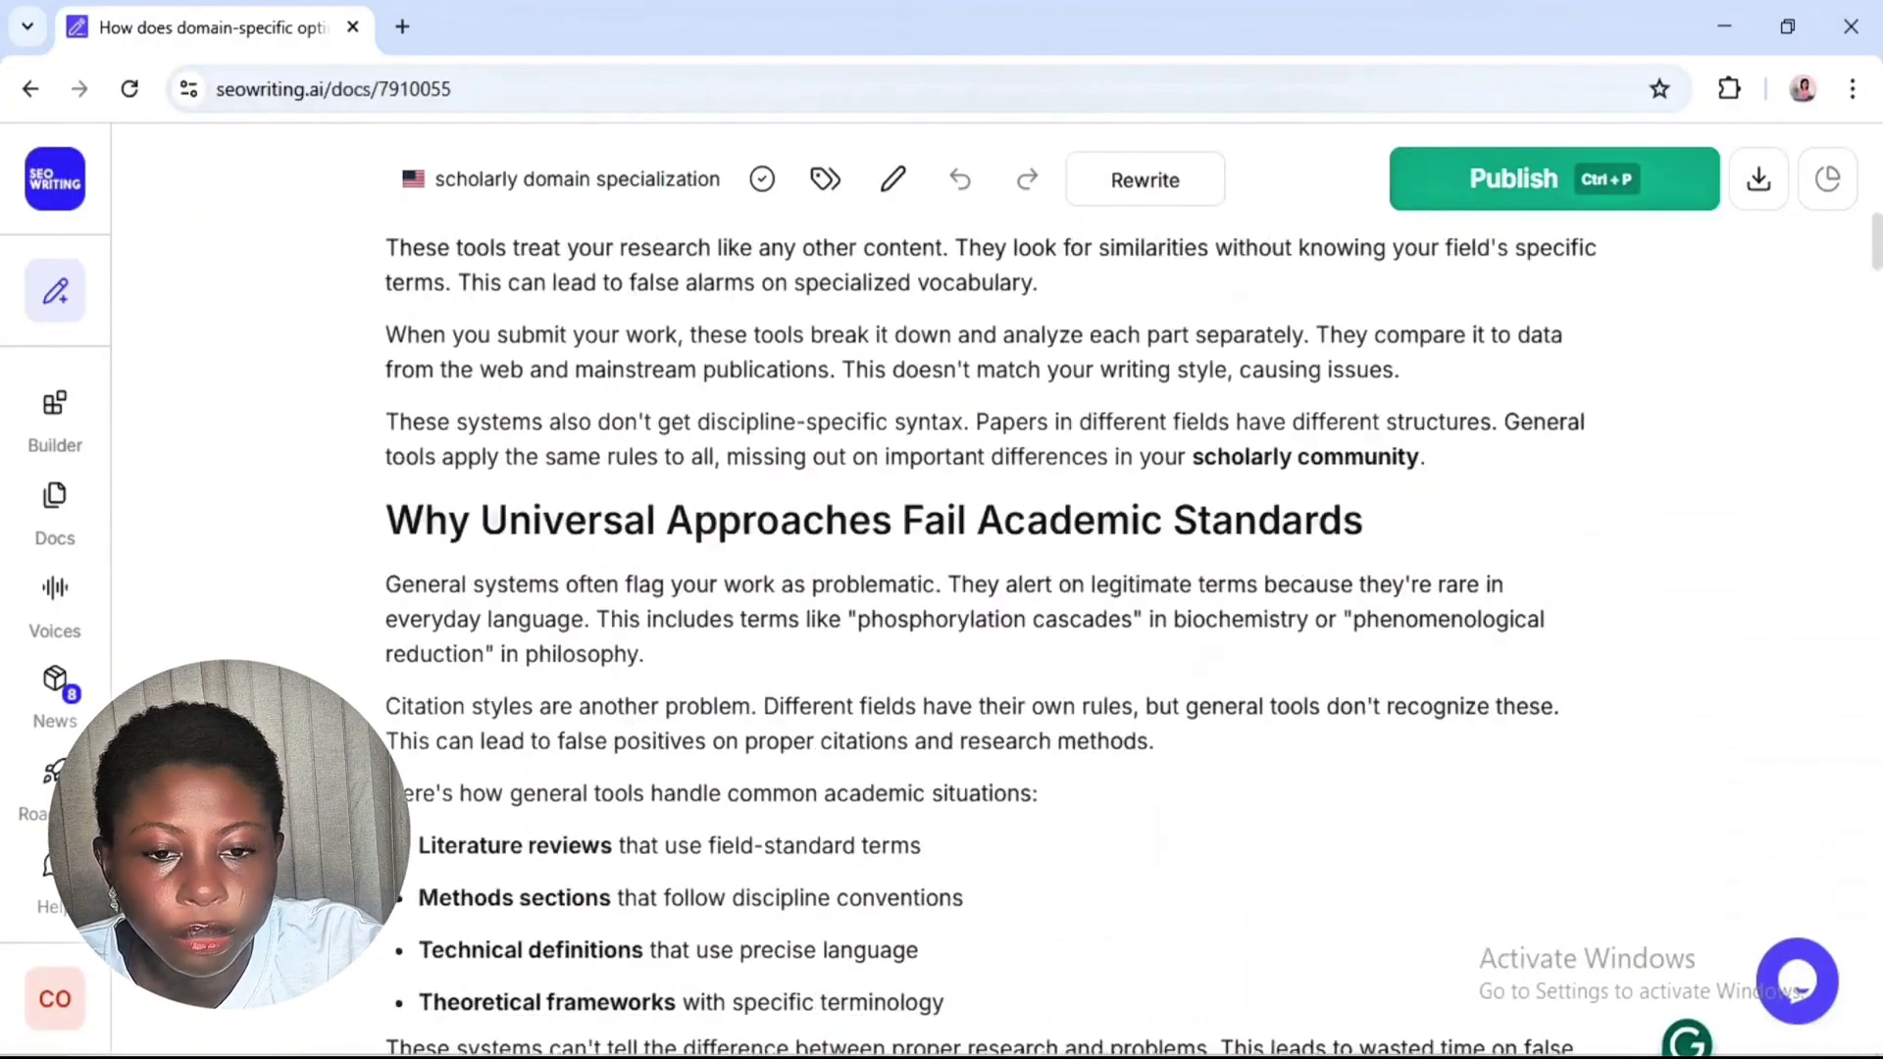
pyautogui.scroll(-20, 1049, 637)
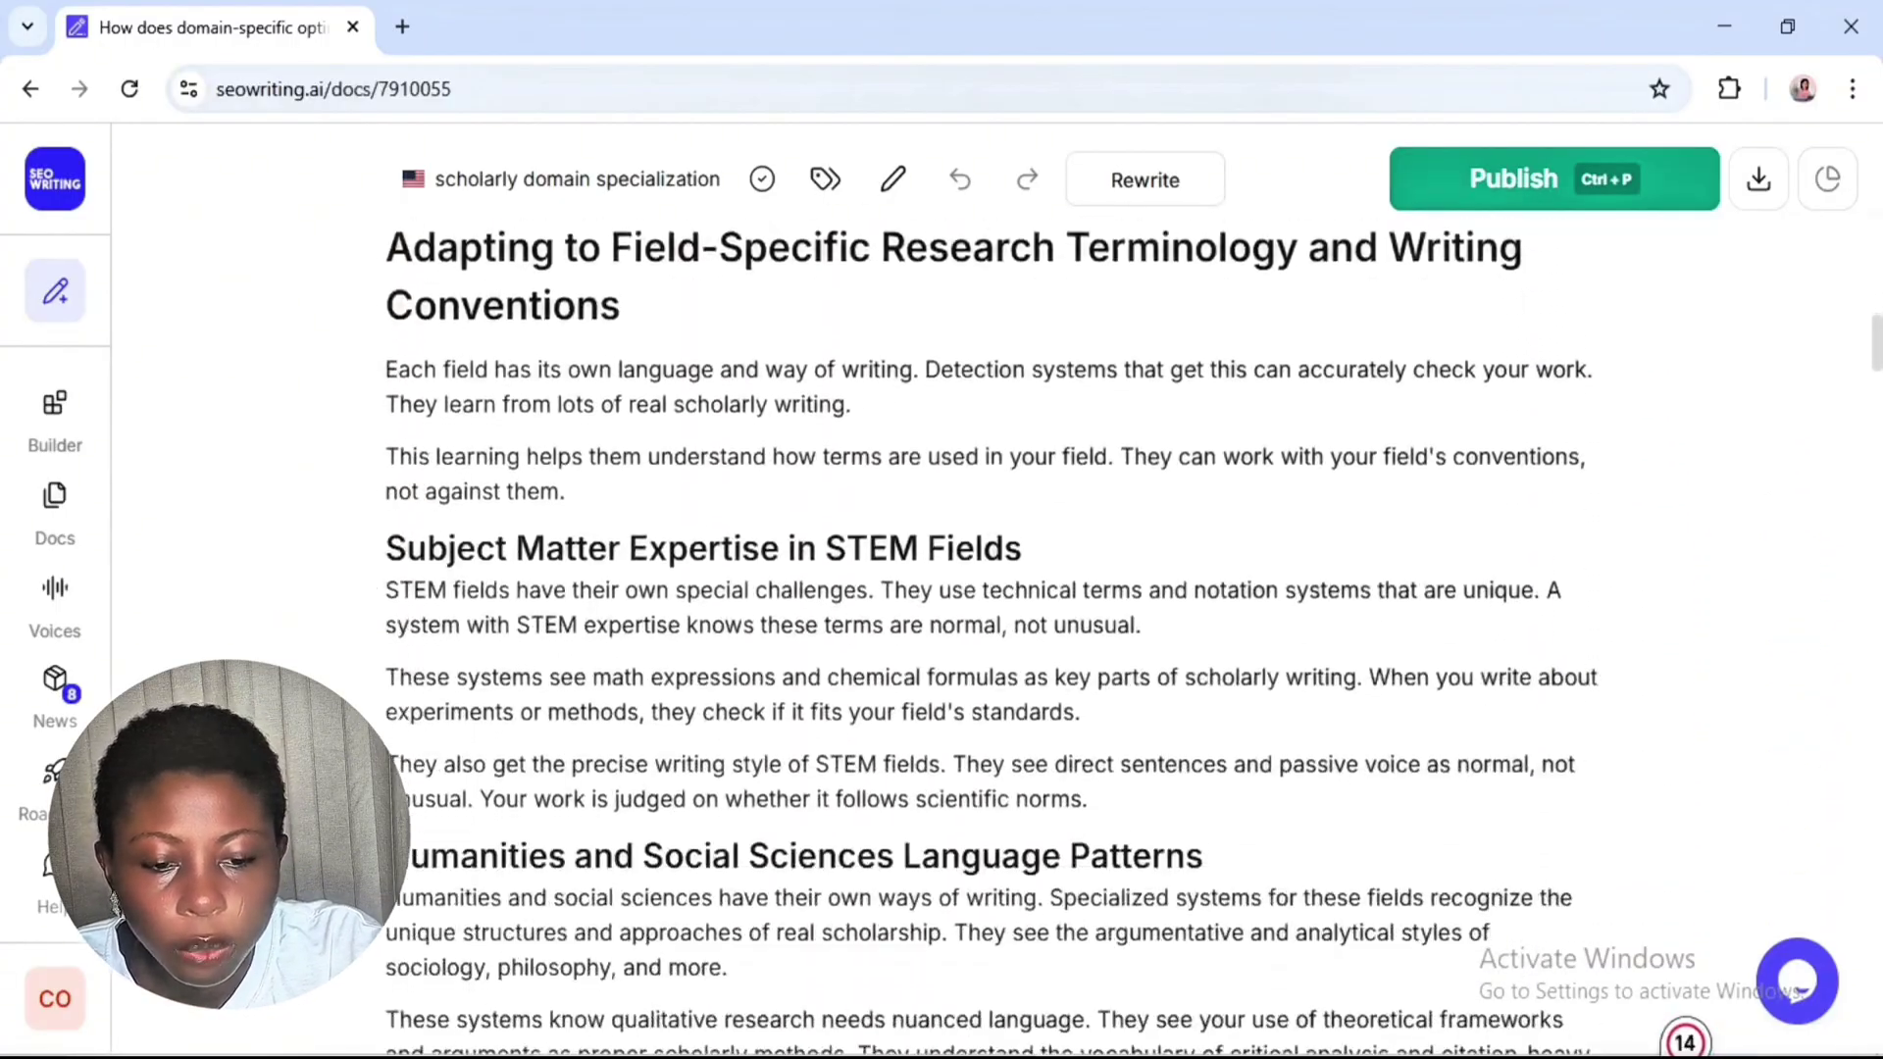
pyautogui.scroll(-20, 1049, 638)
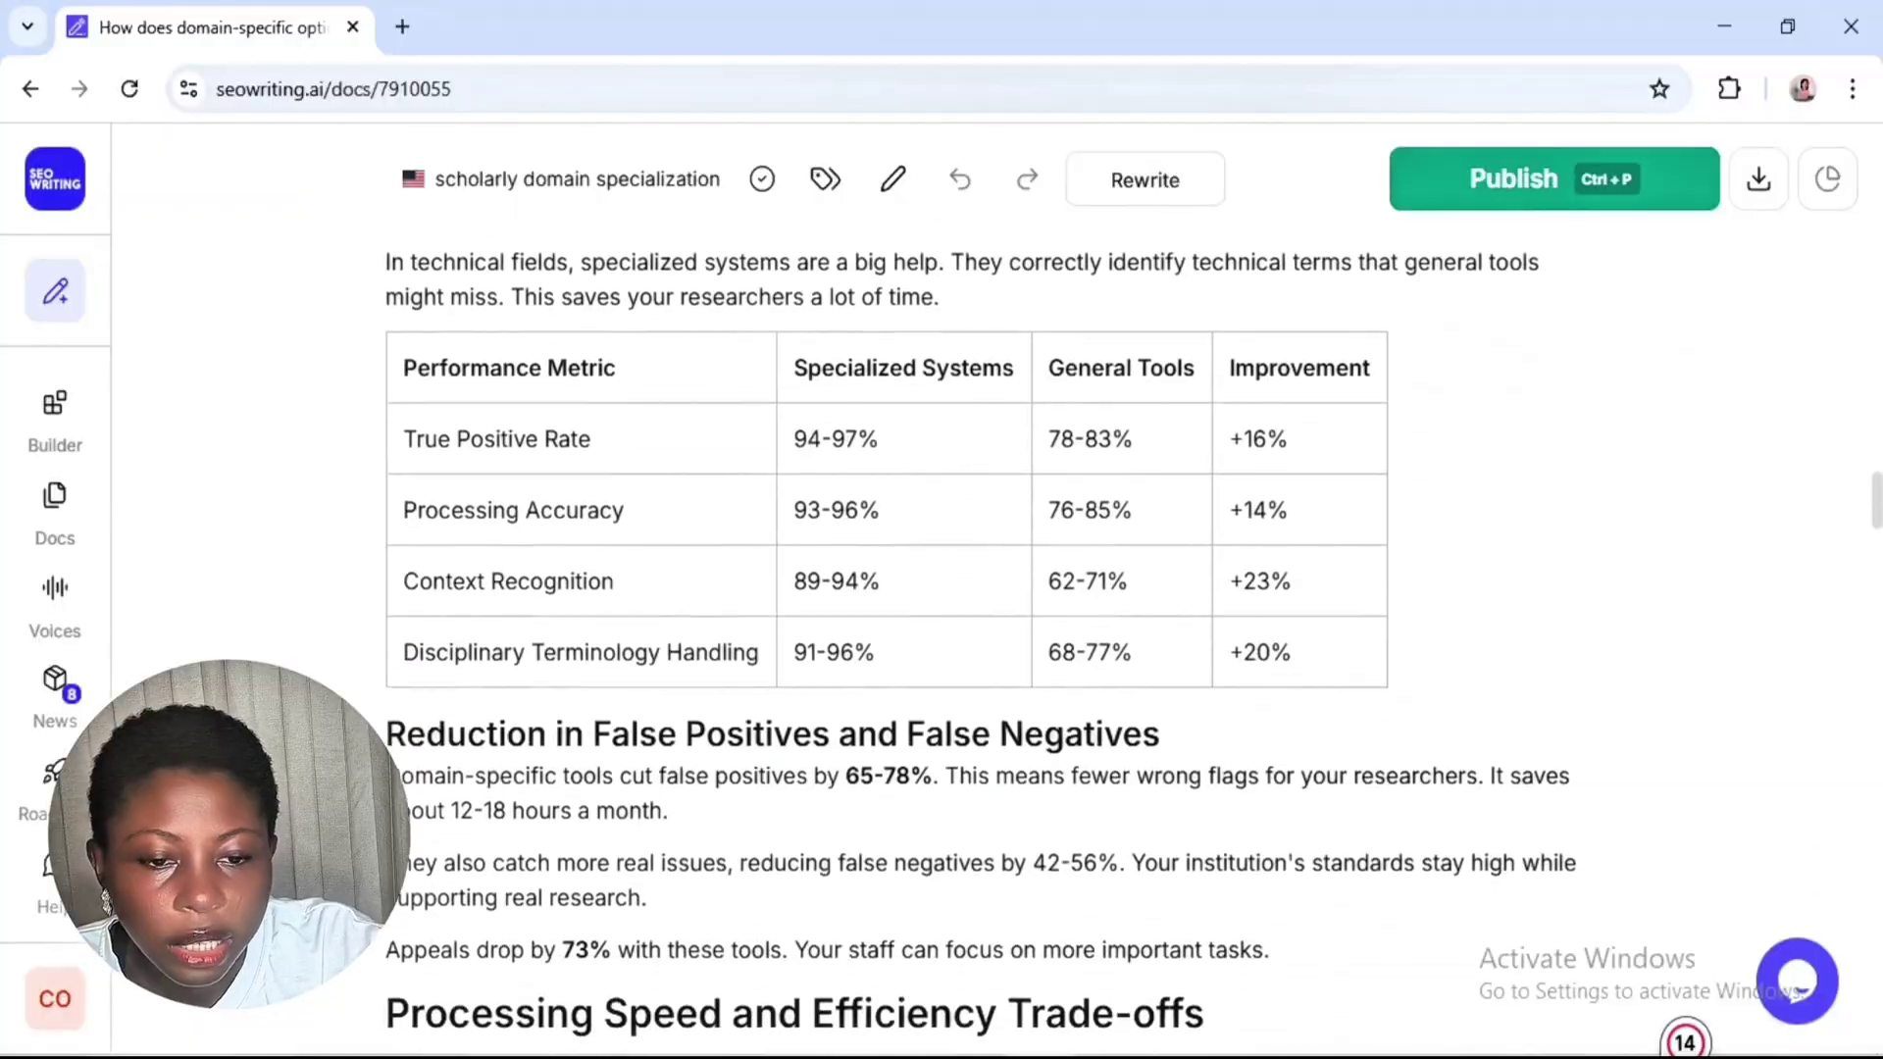
pyautogui.scroll(-20, 1049, 638)
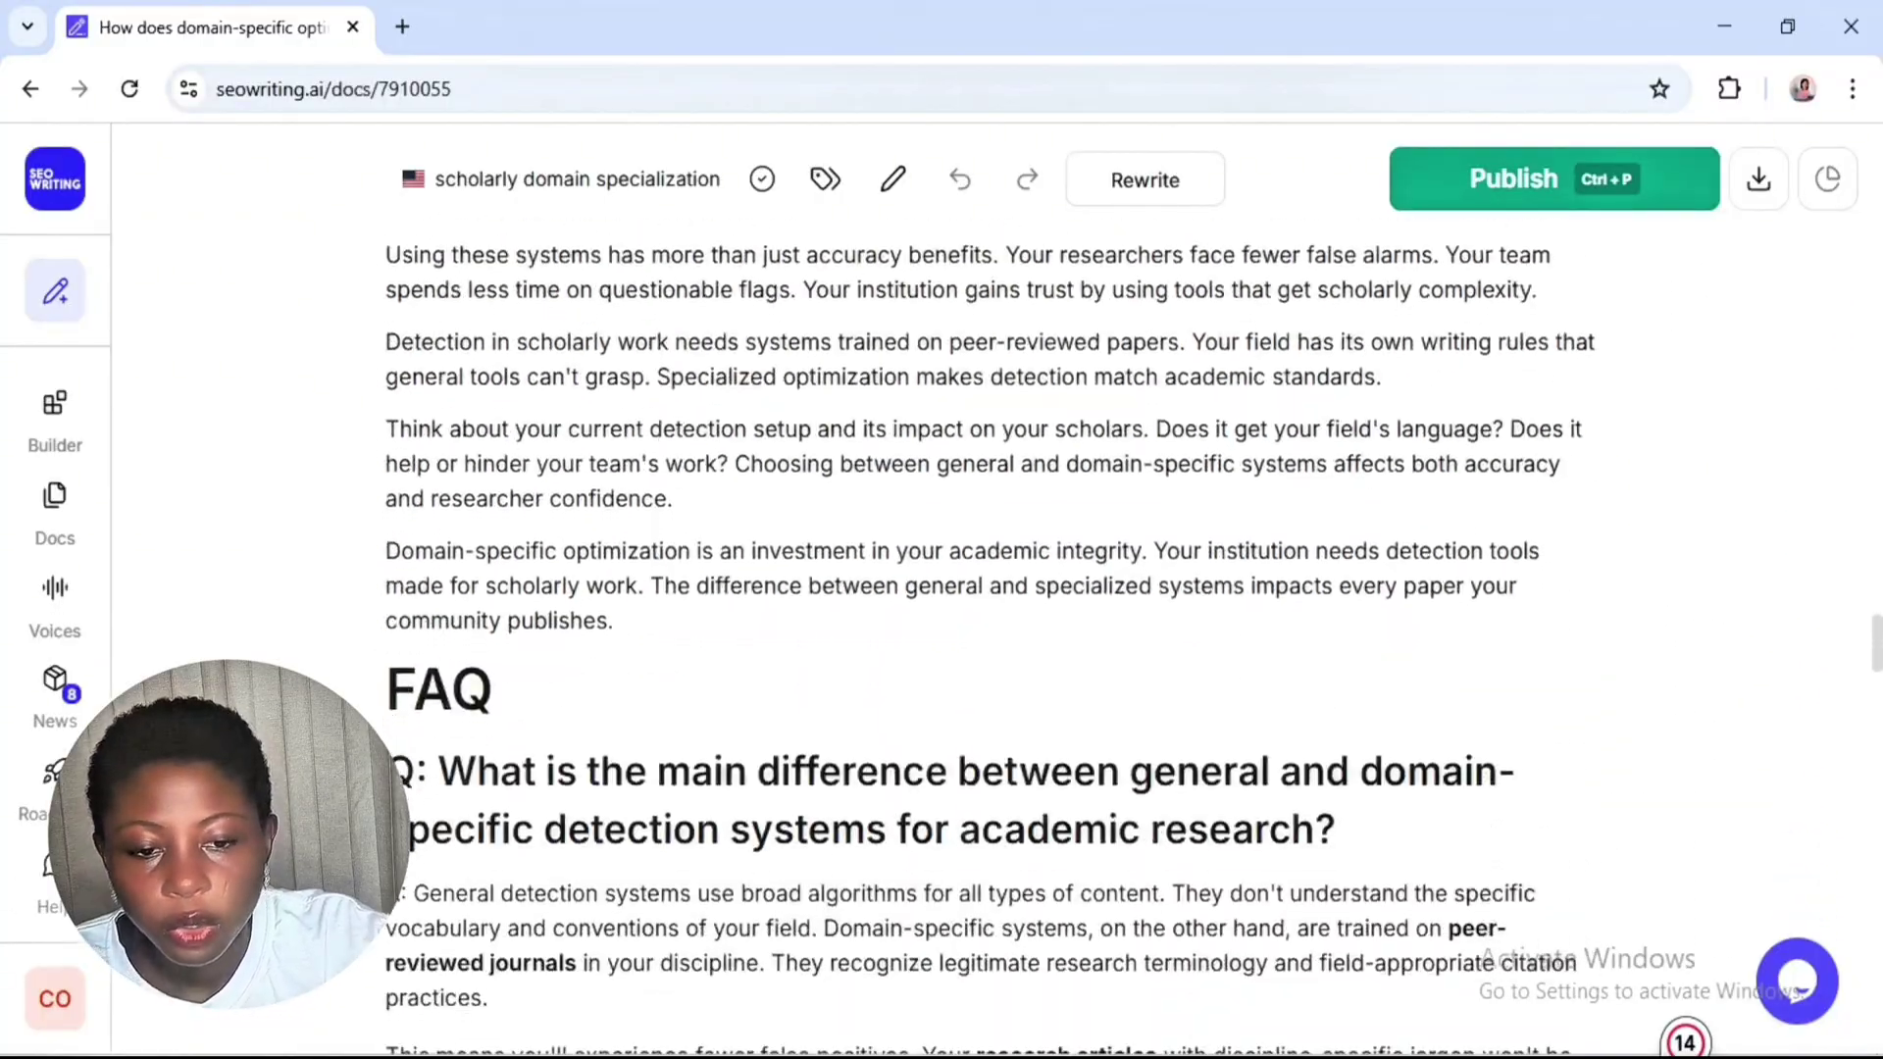
pyautogui.scroll(-20, 1049, 638)
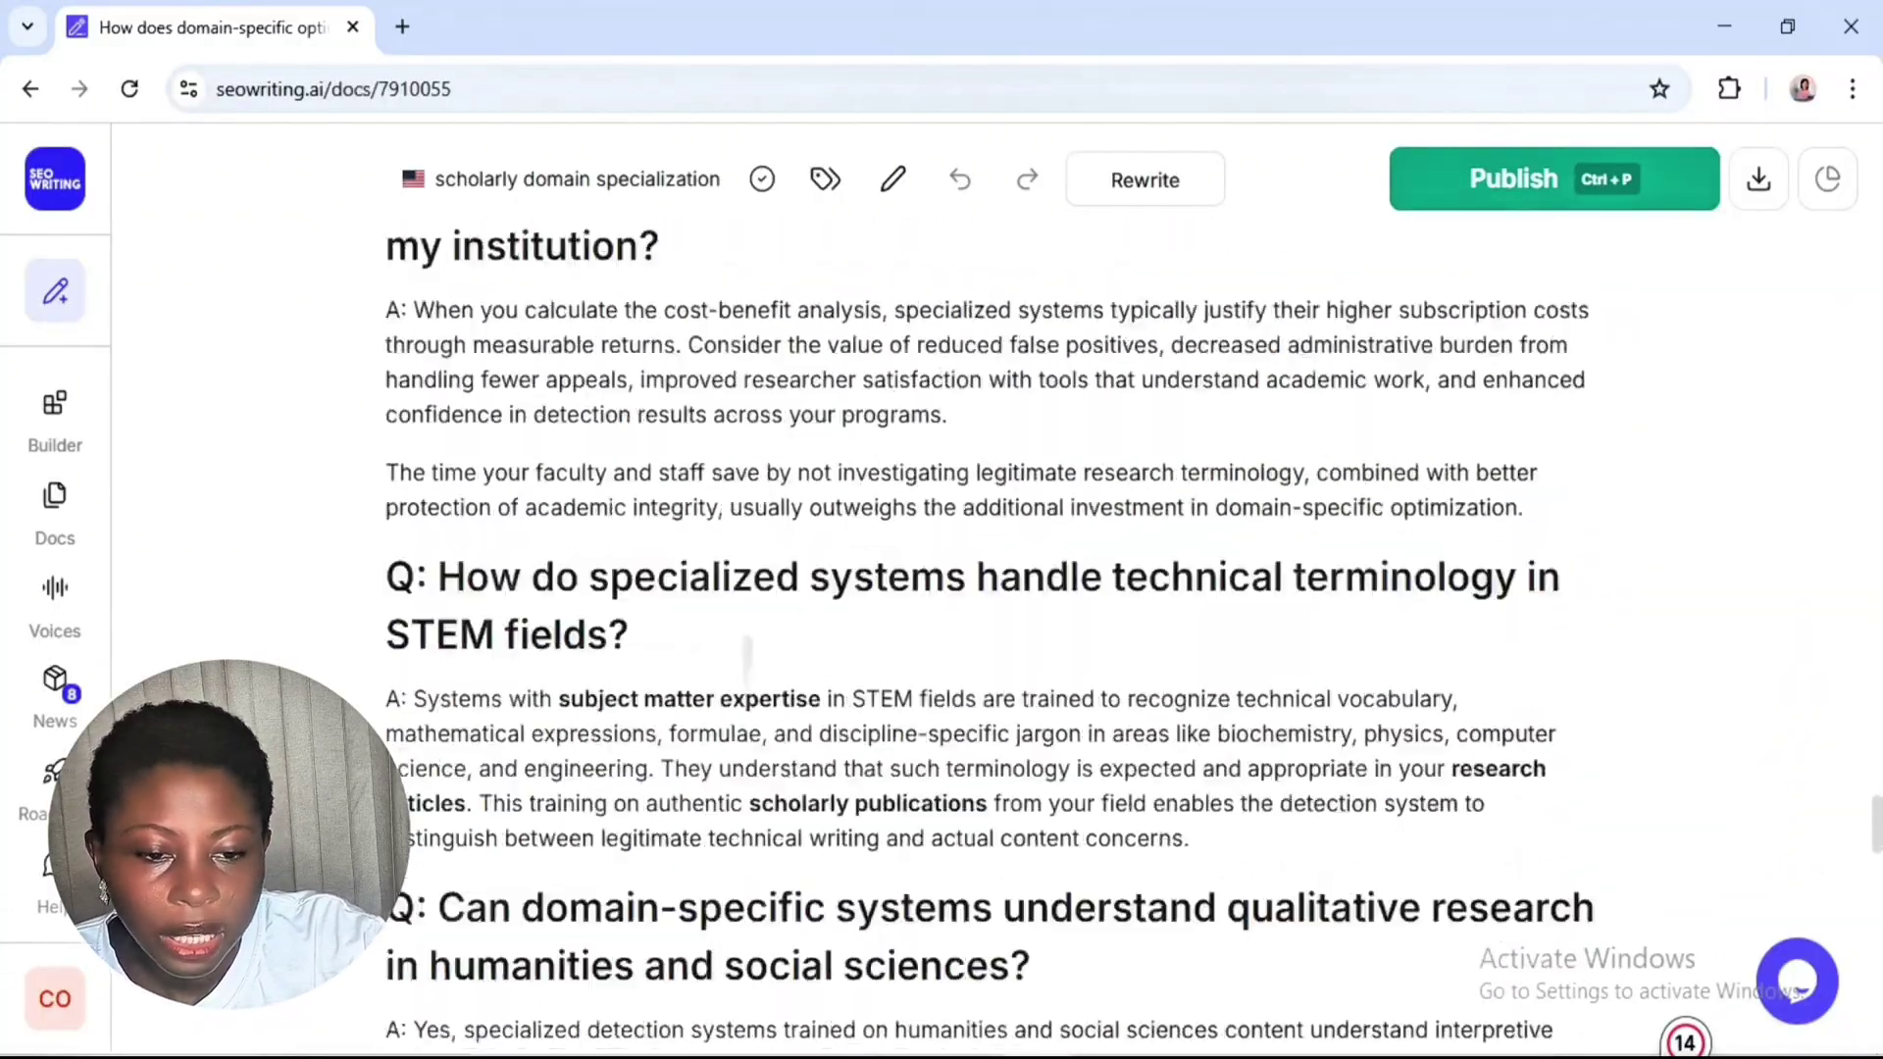
pyautogui.scroll(-18, 1050, 638)
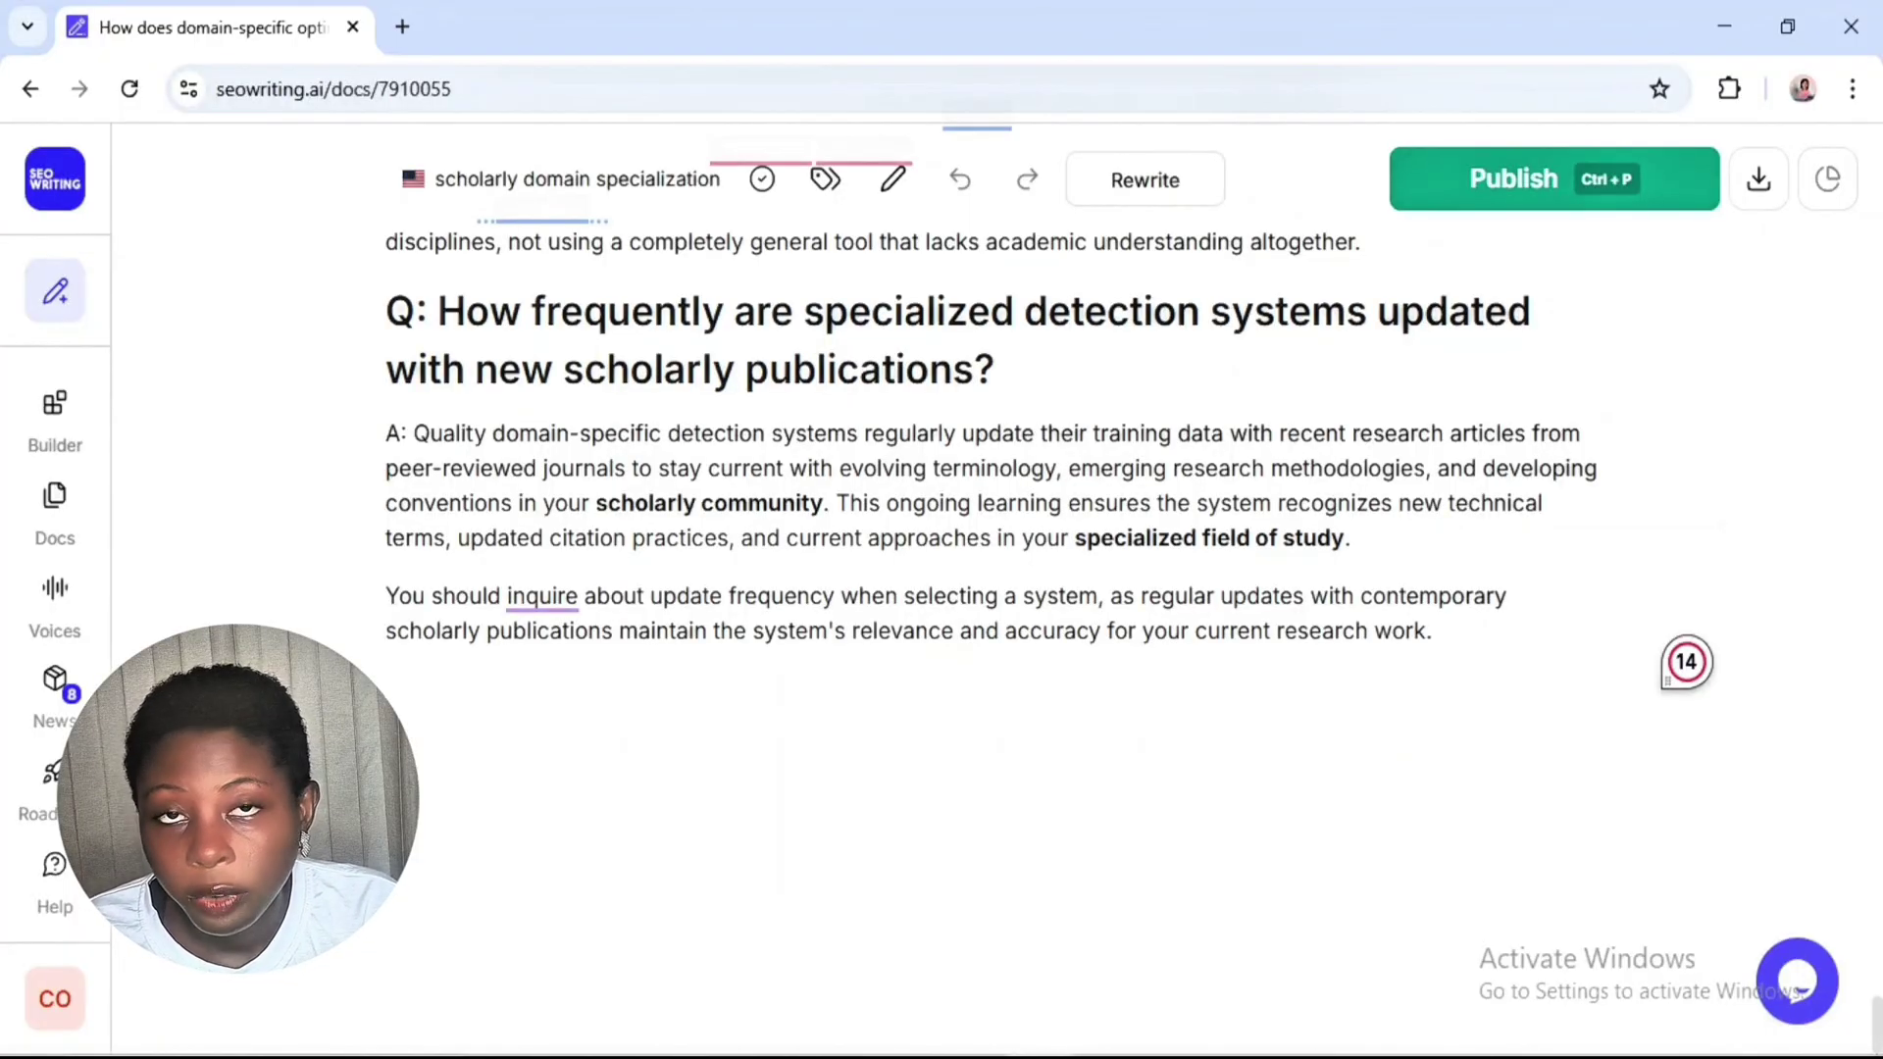
pyautogui.scroll(18, 991, 637)
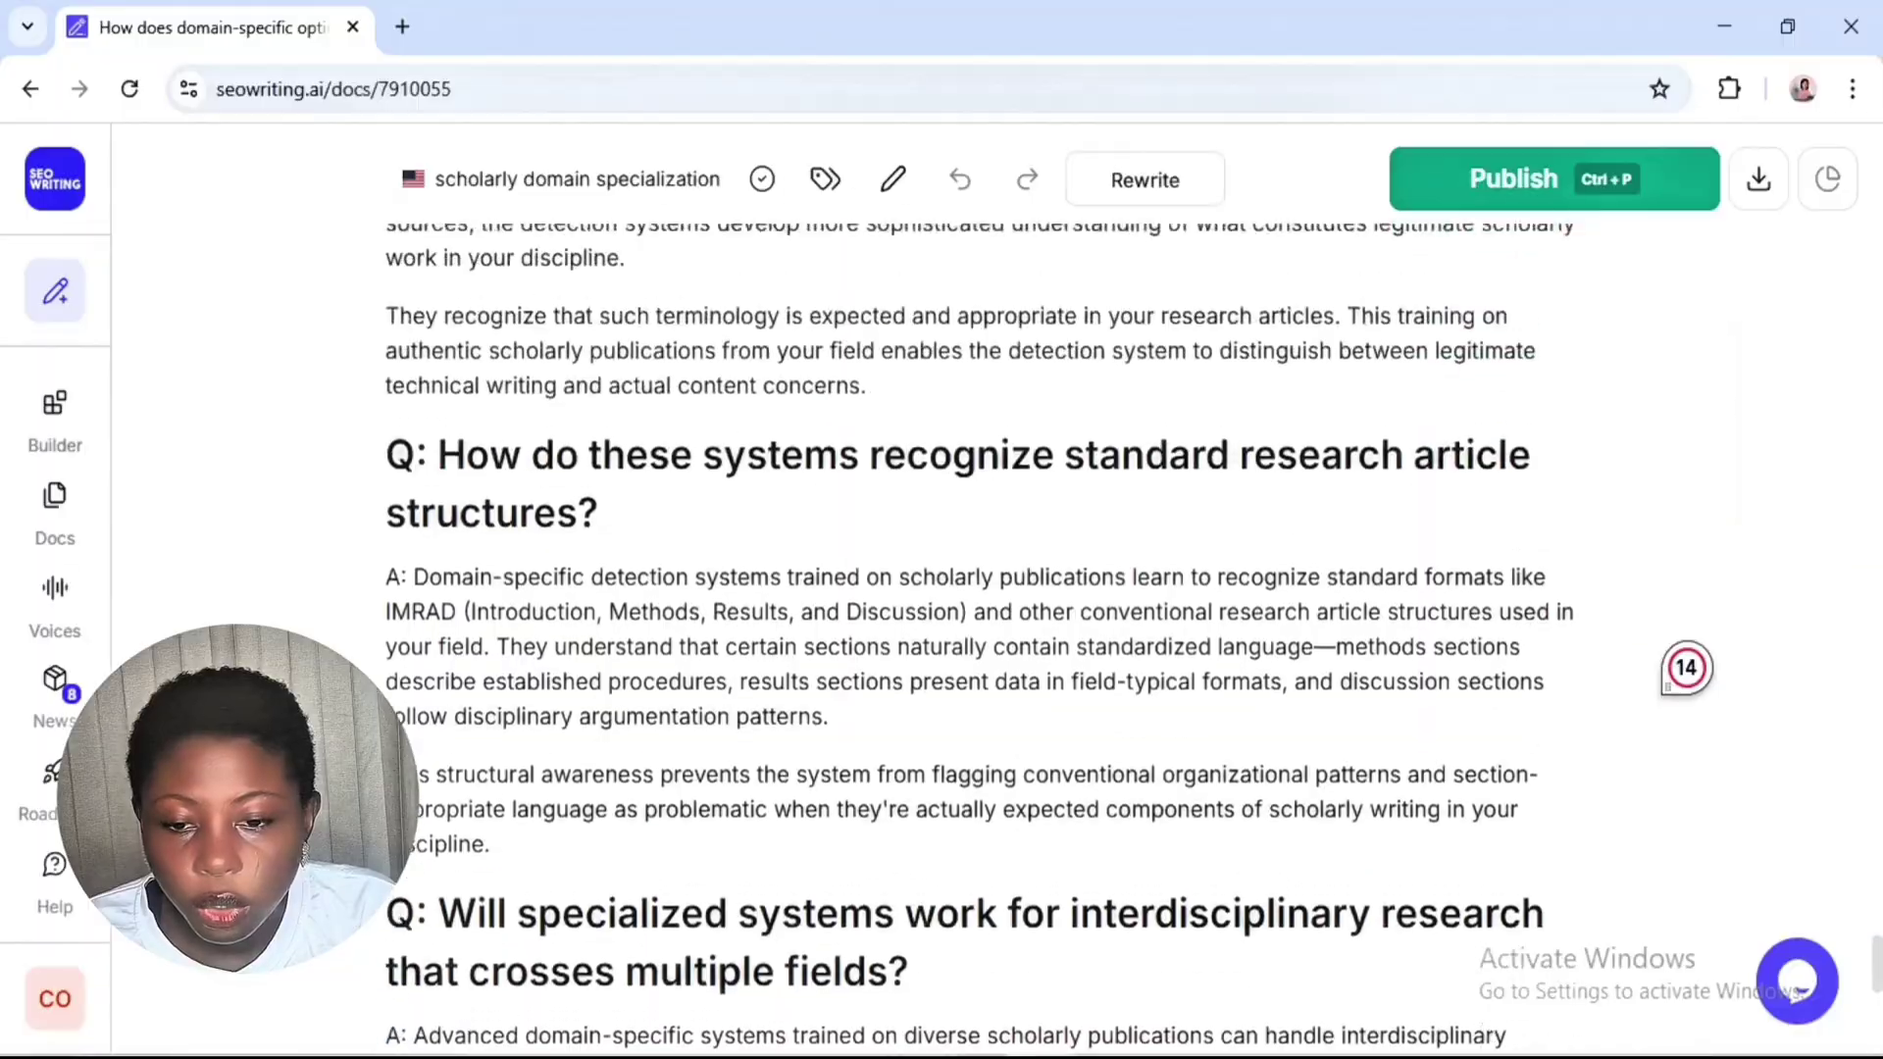
pyautogui.scroll(15, 991, 638)
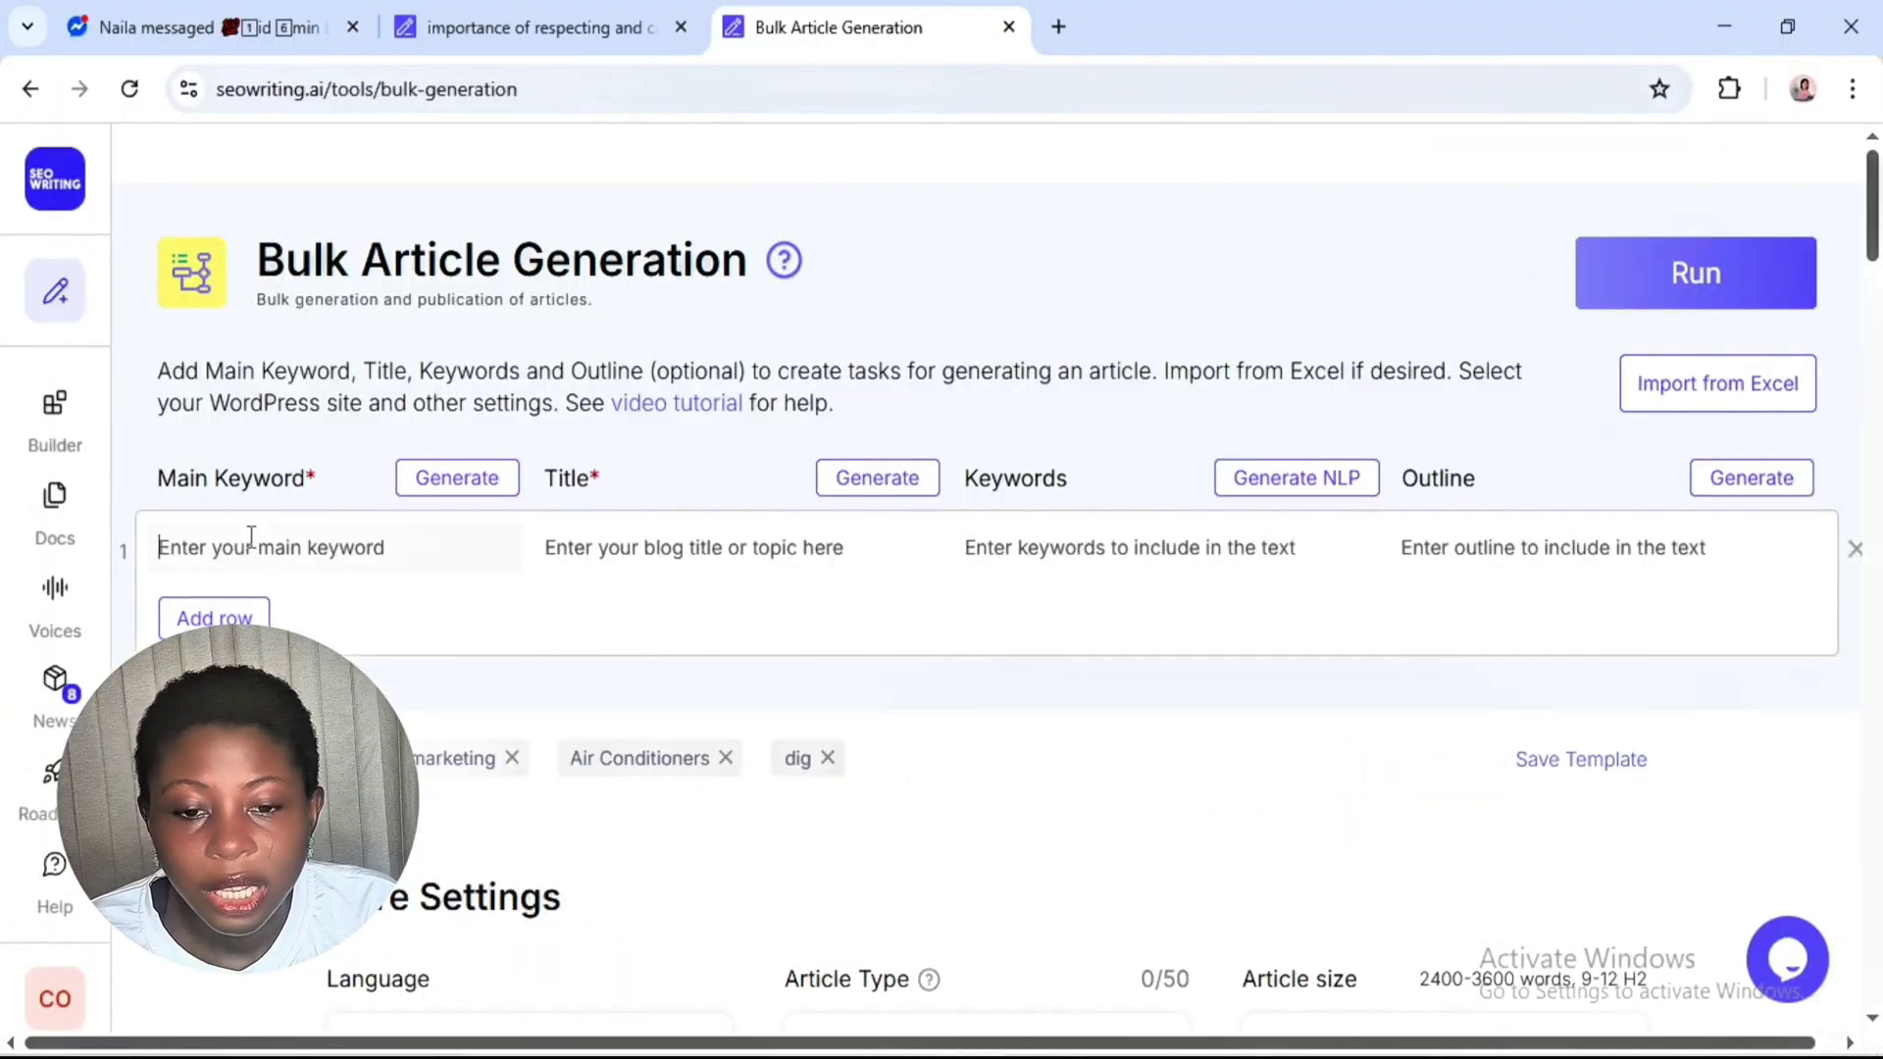
# - Enter "Scholarly domain specialization" as the main keyword of the first bulk generation row
pyautogui.write('Schola')
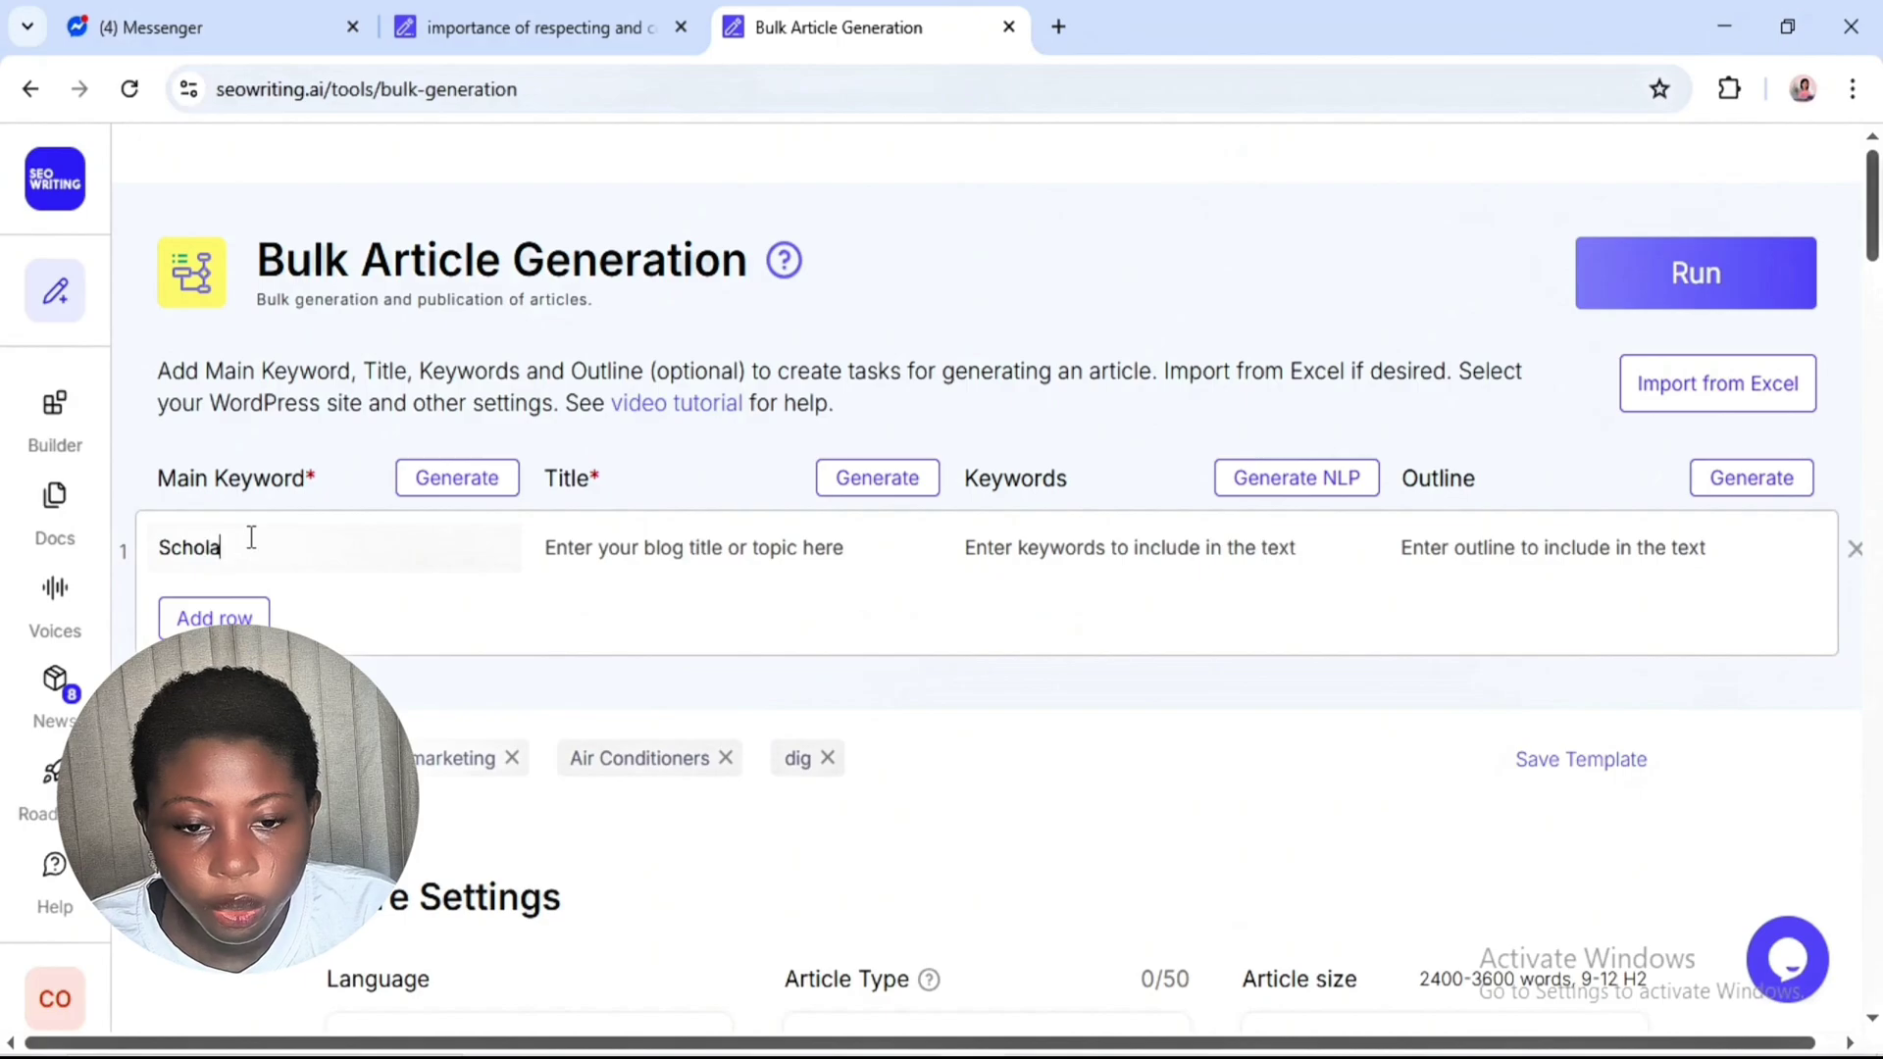
pyautogui.write('rly ')
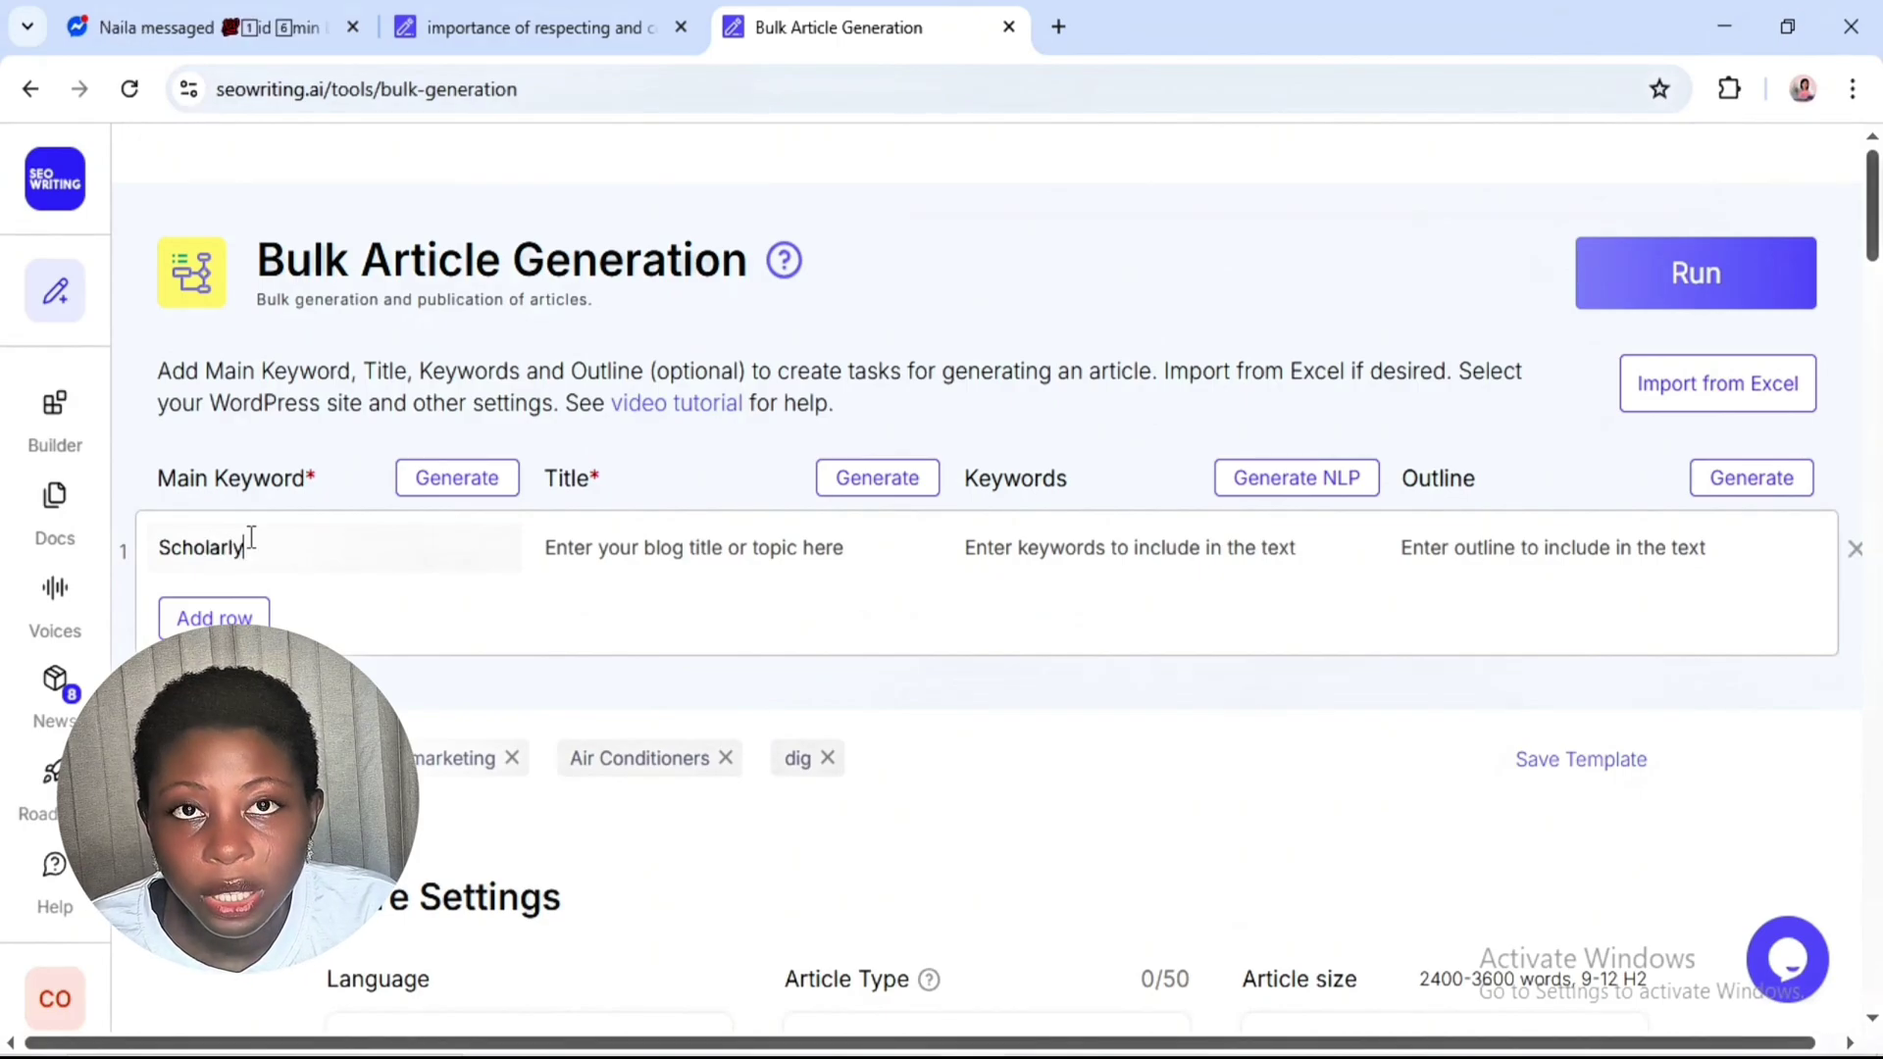
pyautogui.write('domain specialization')
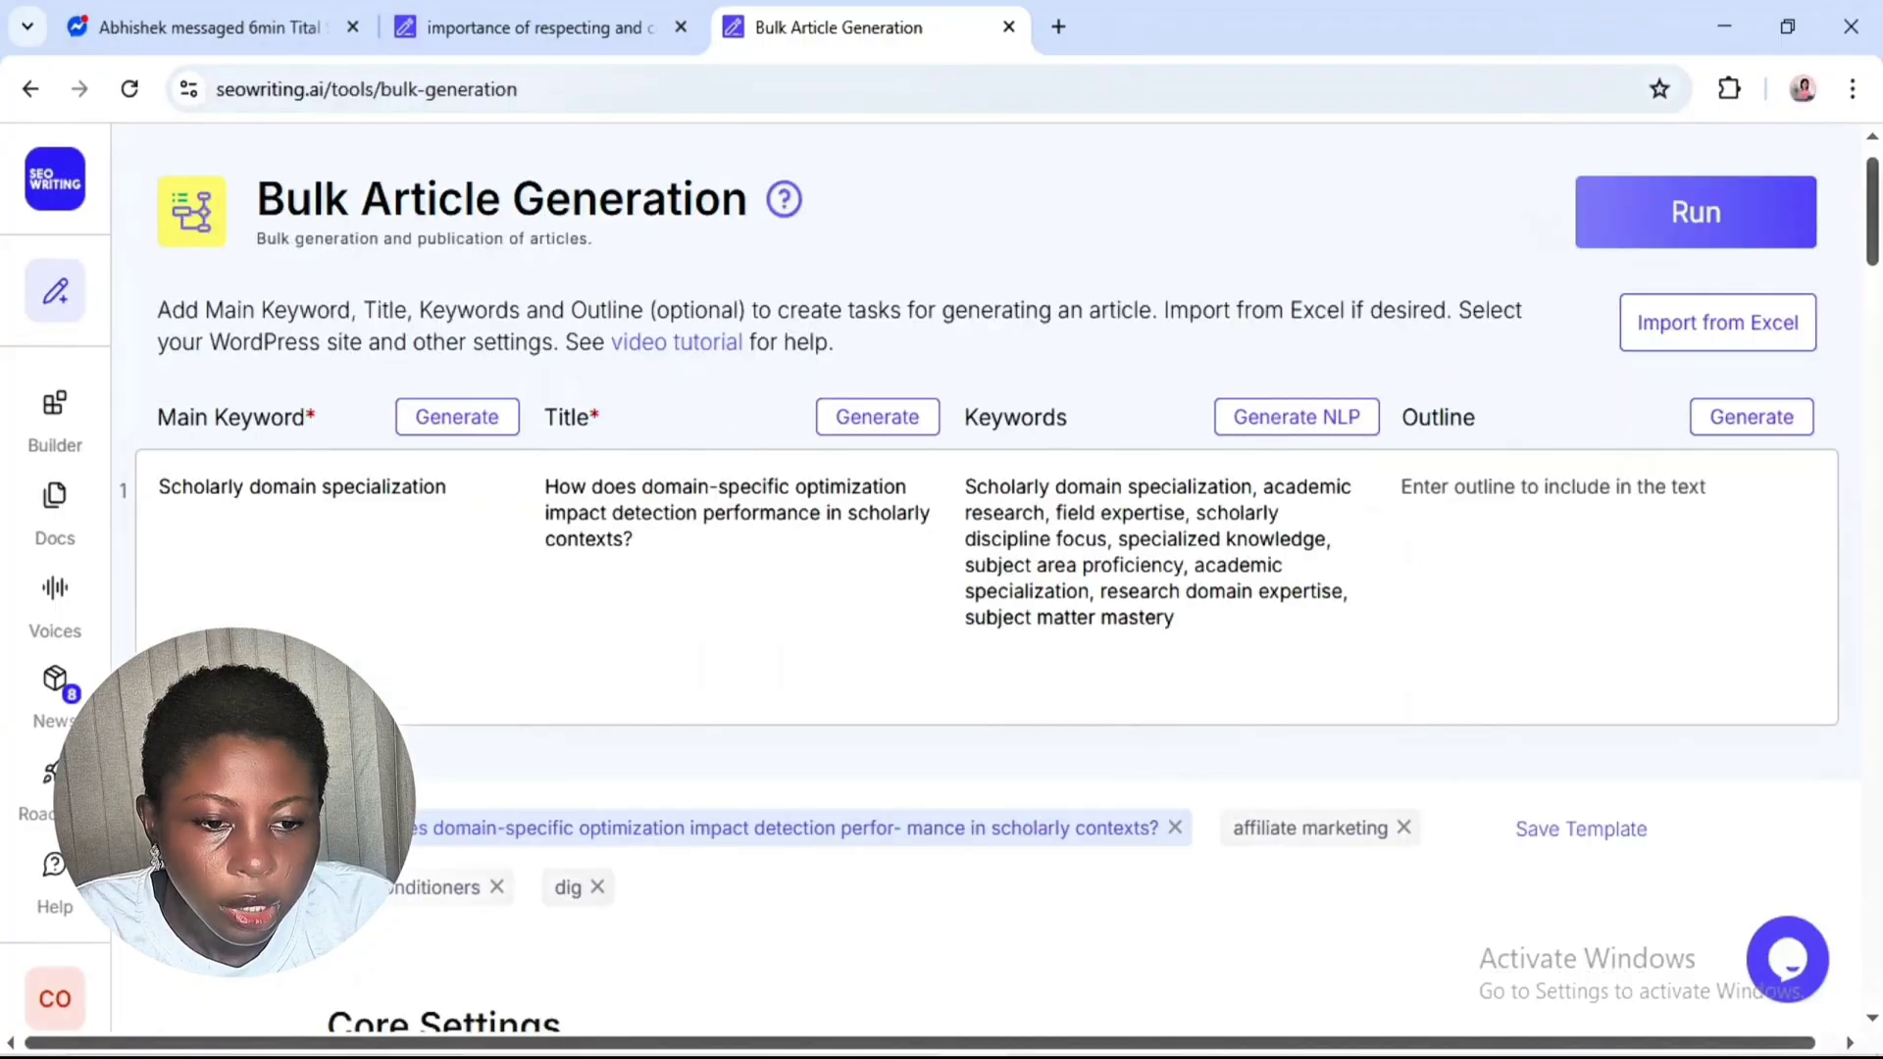
# - Set the Article Type in the Core Settings to Comparison
pyautogui.scroll(-6, 412, 517)
pyautogui.click(412, 517)
pyautogui.click(588, 539)
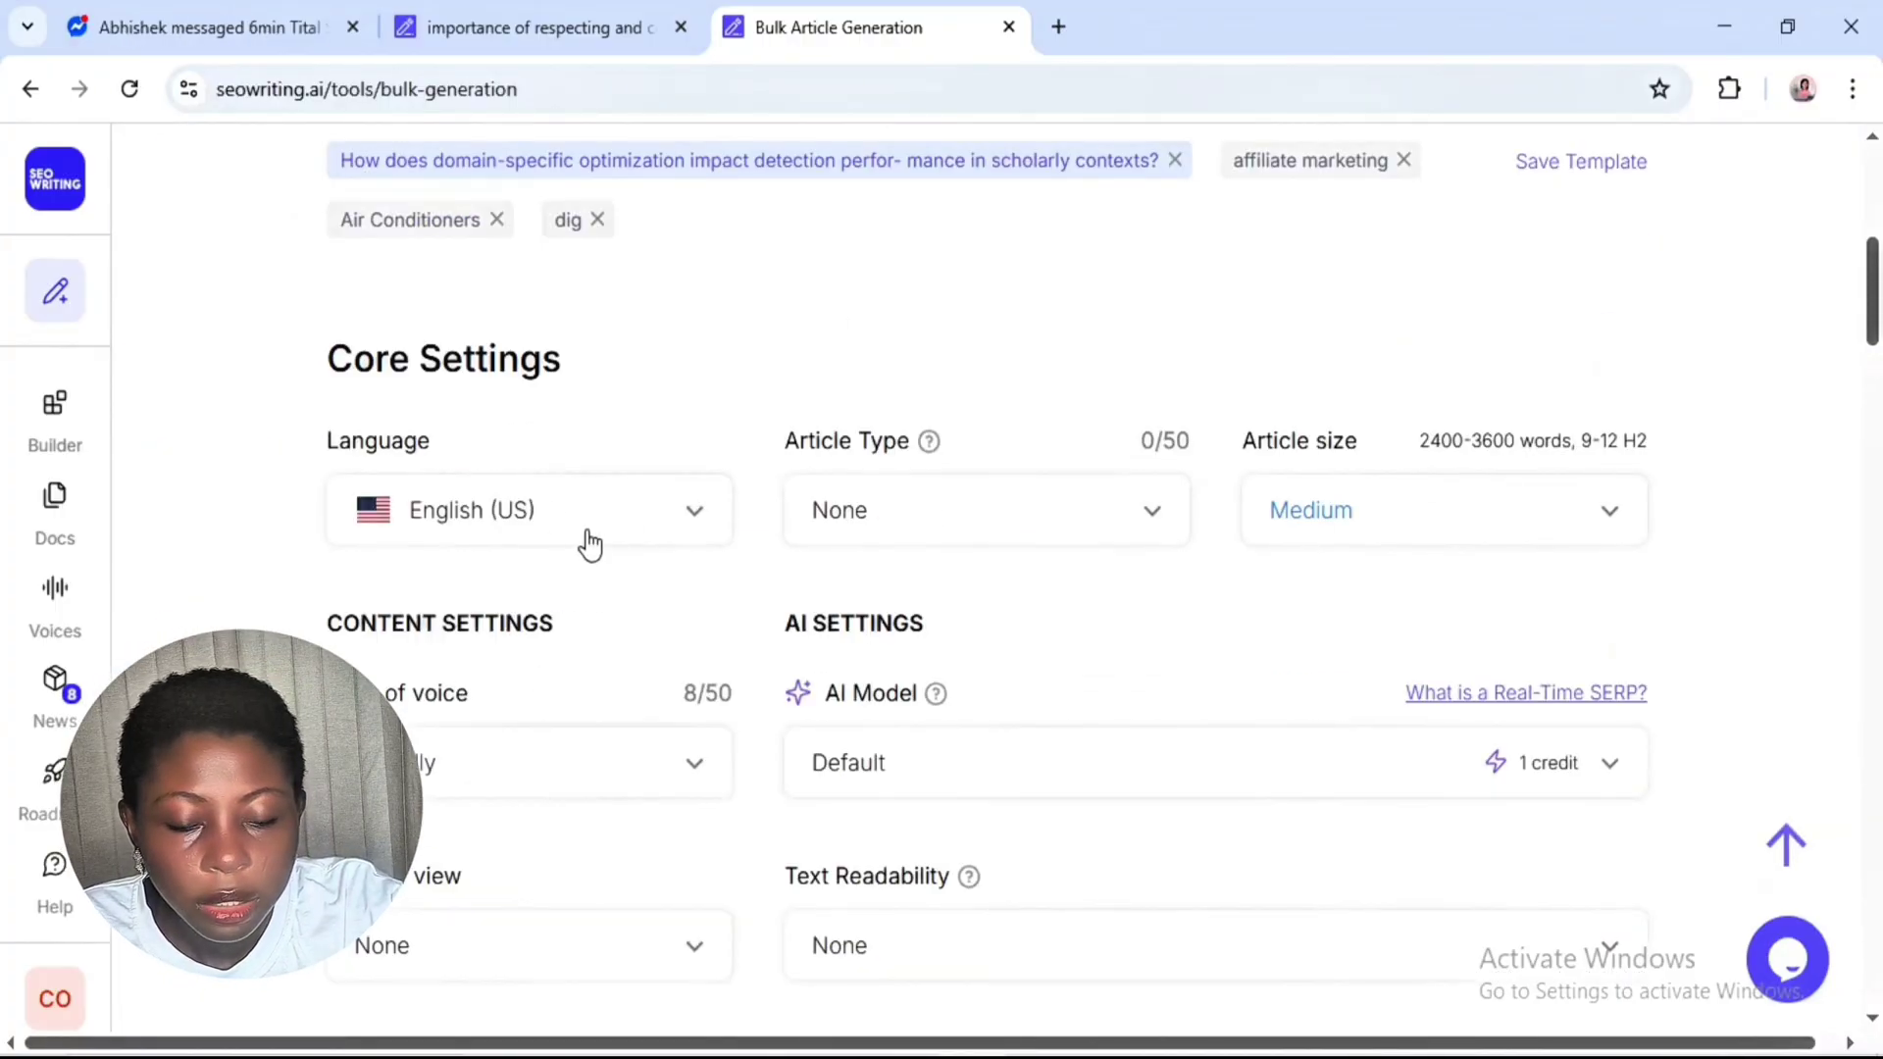
pyautogui.click(887, 515)
pyautogui.scroll(-2, 895, 628)
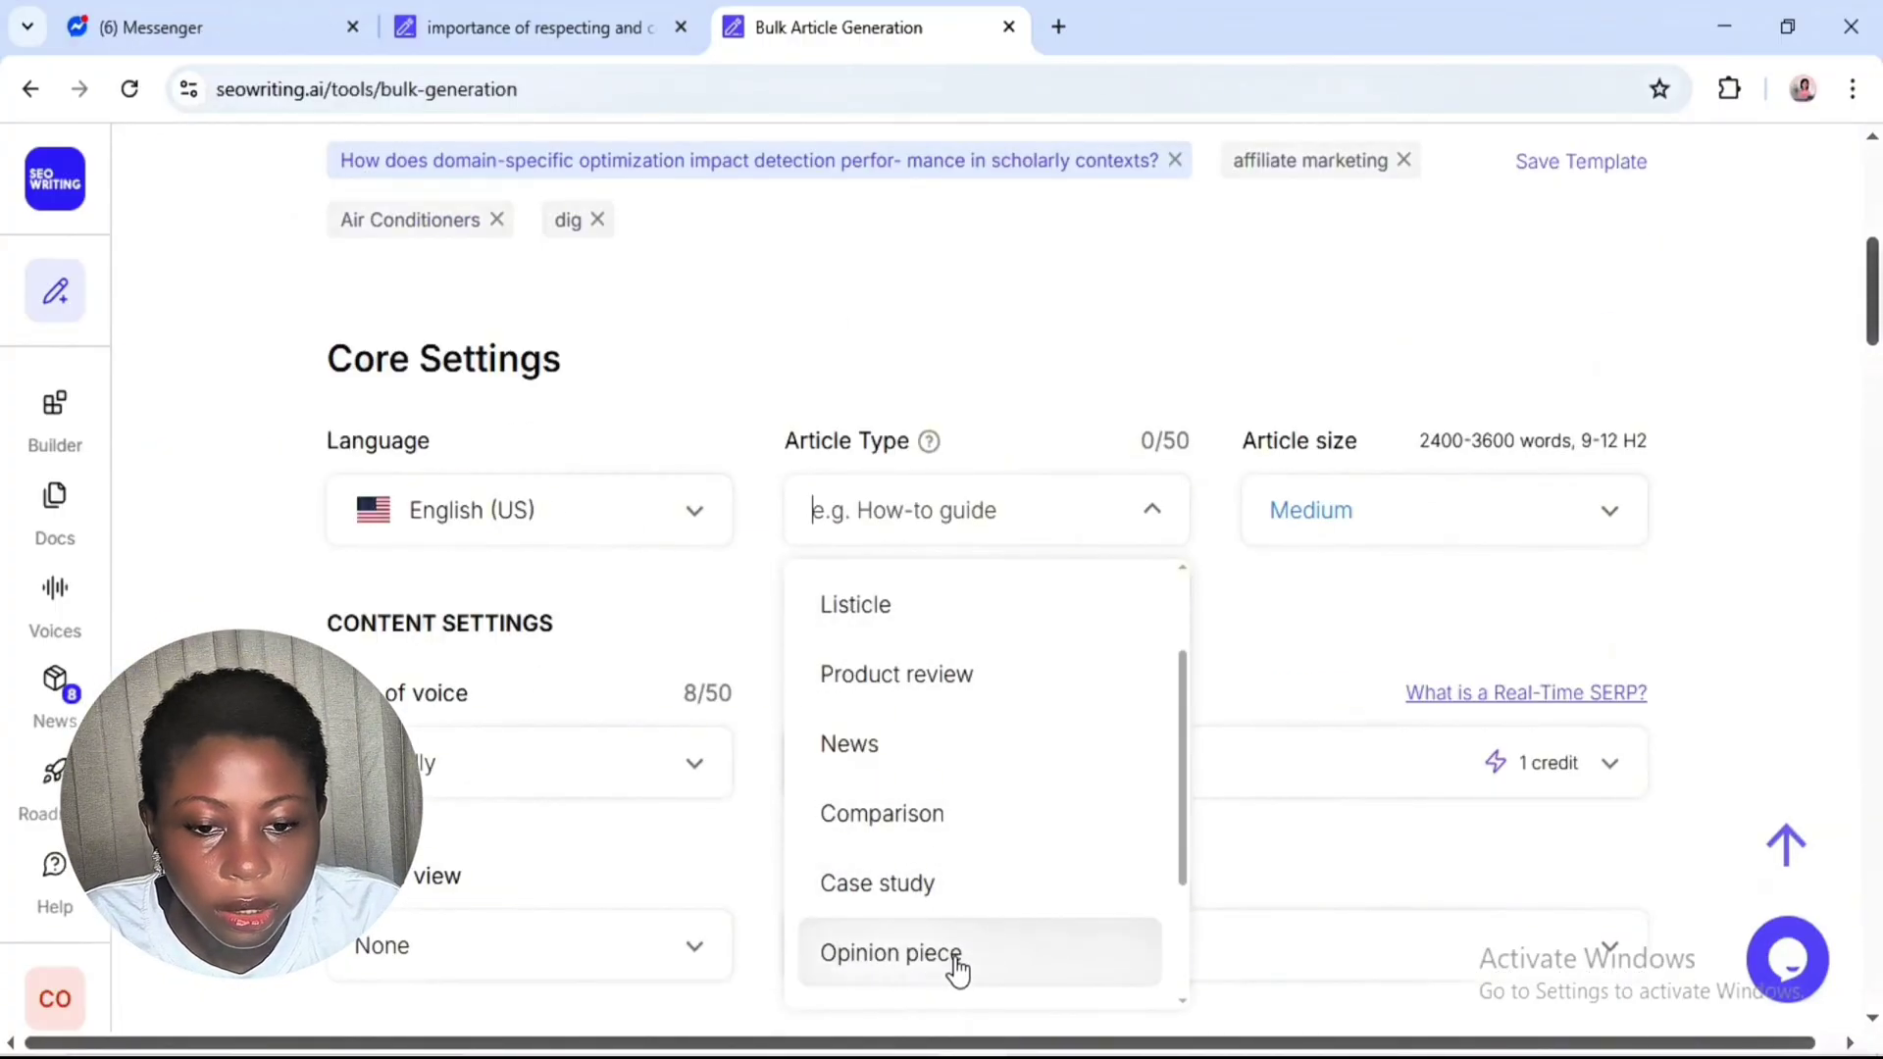
pyautogui.scroll(-2, 925, 962)
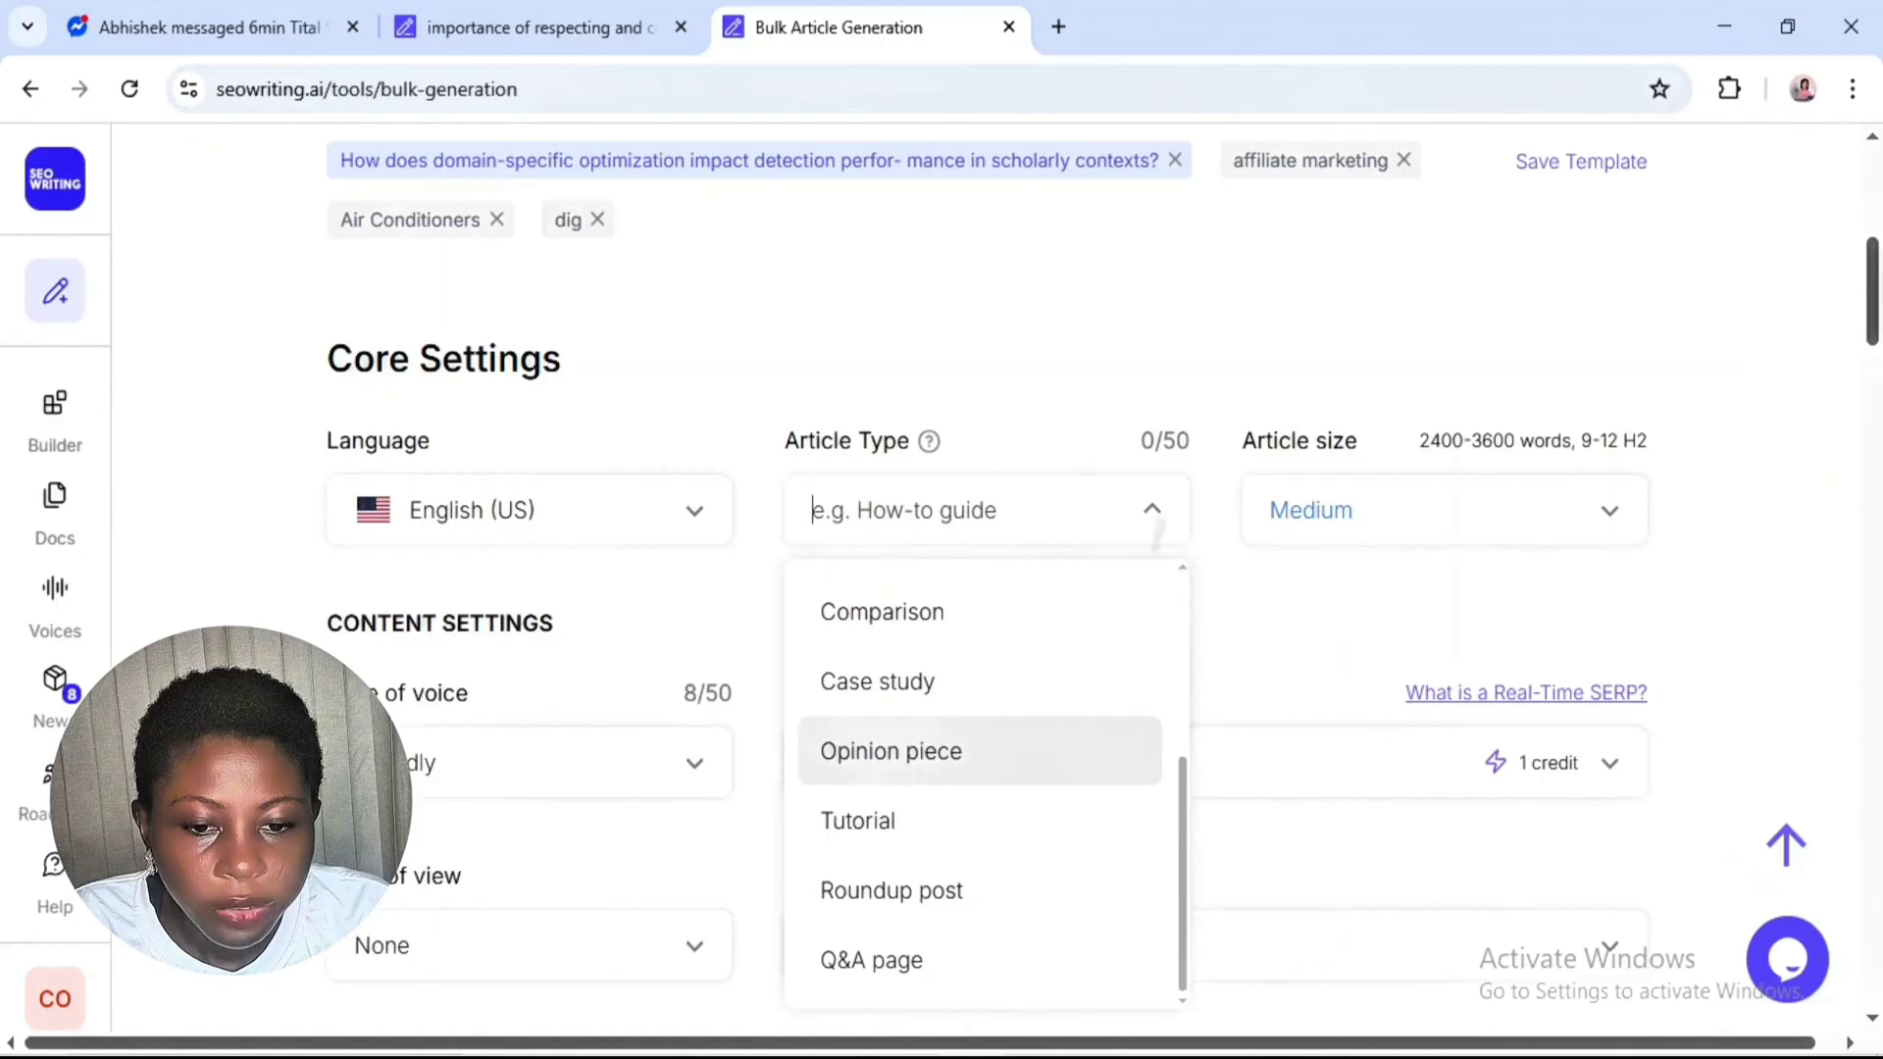
pyautogui.scroll(1, 981, 785)
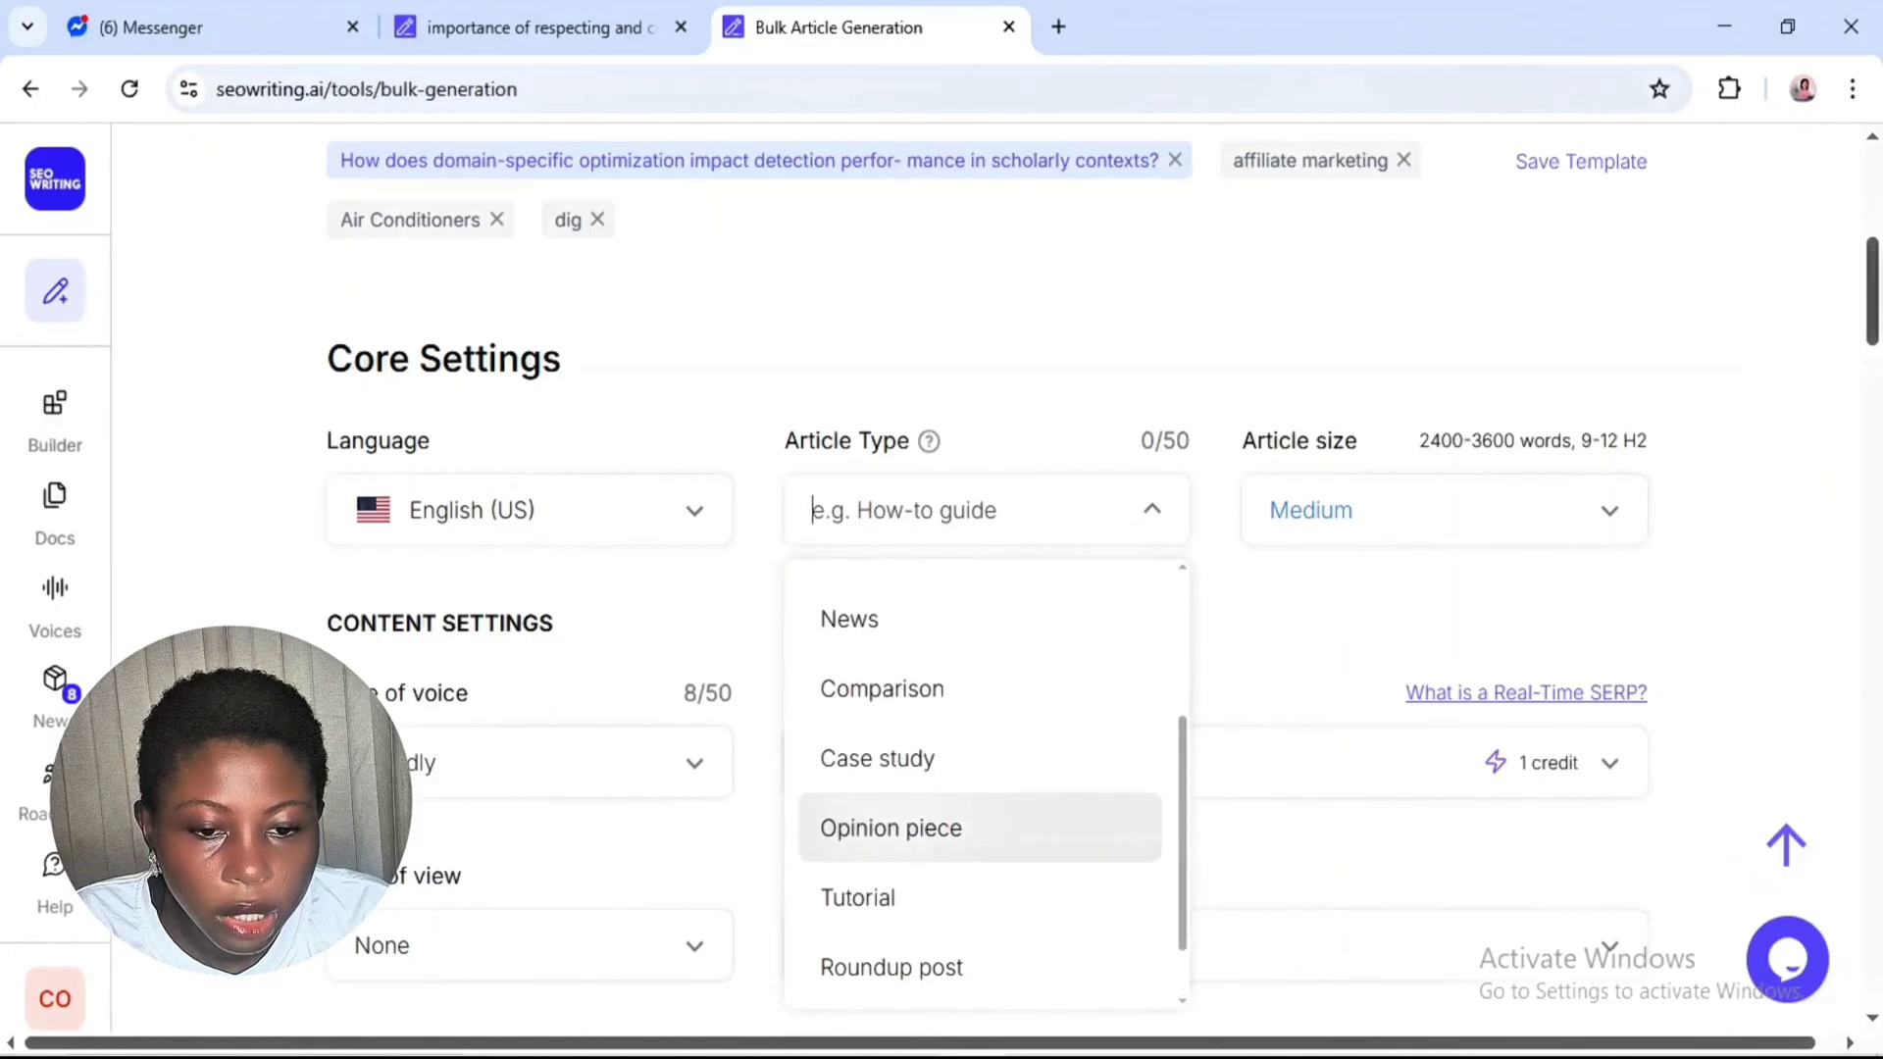
pyautogui.scroll(1, 878, 907)
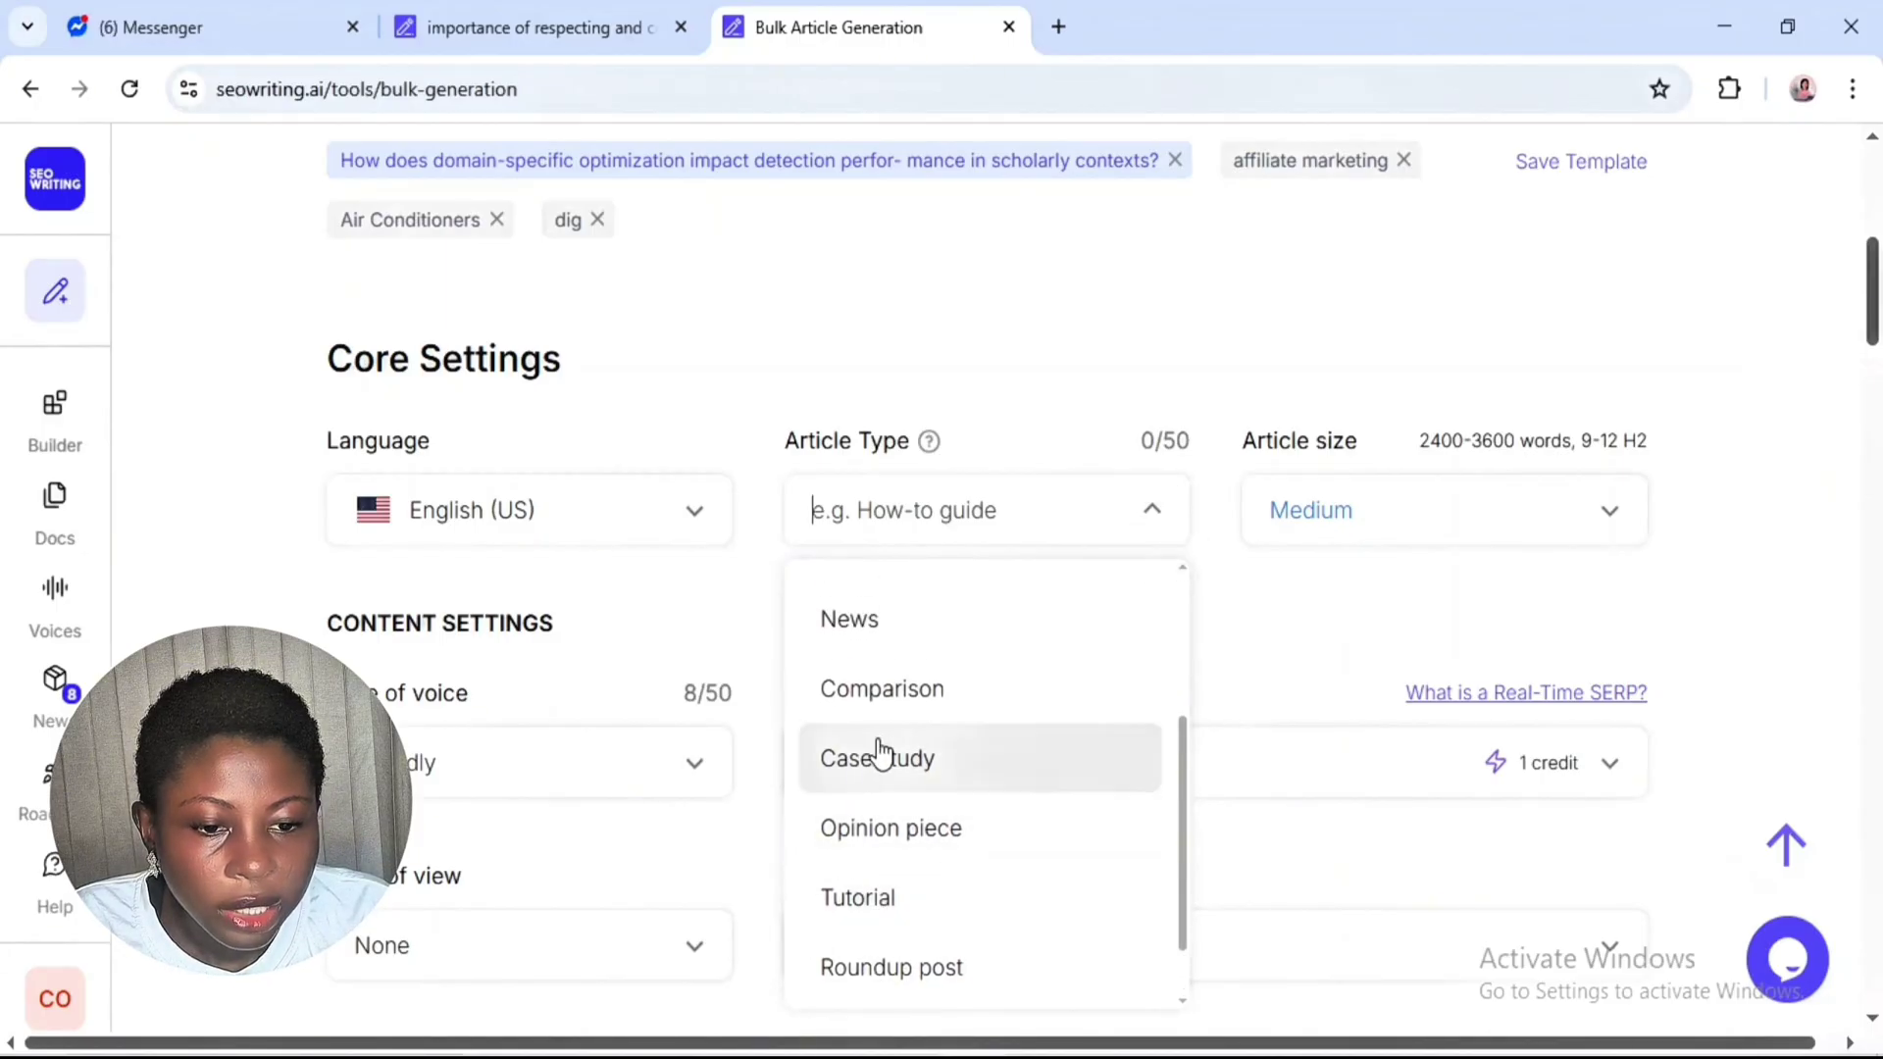
pyautogui.click(886, 691)
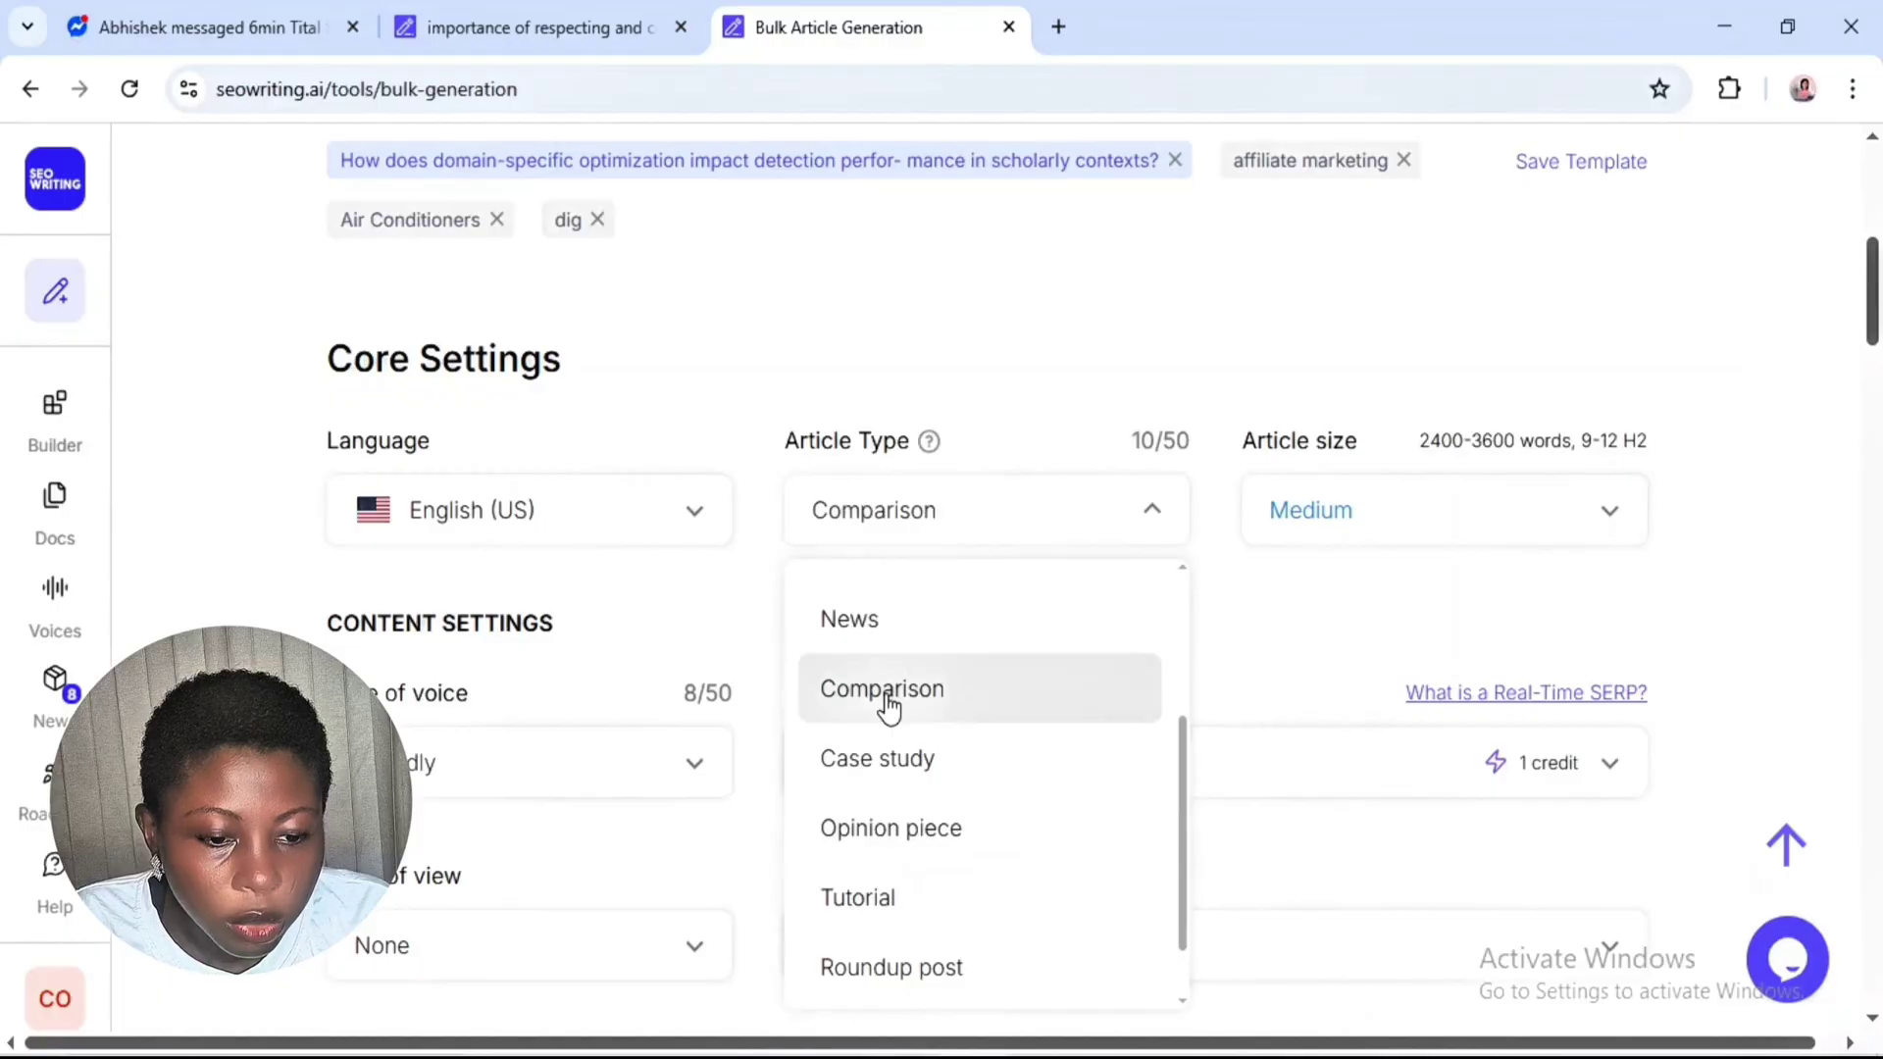
# - Set the Article size in the Core Settings to Small
pyautogui.scroll(2, 1038, 685)
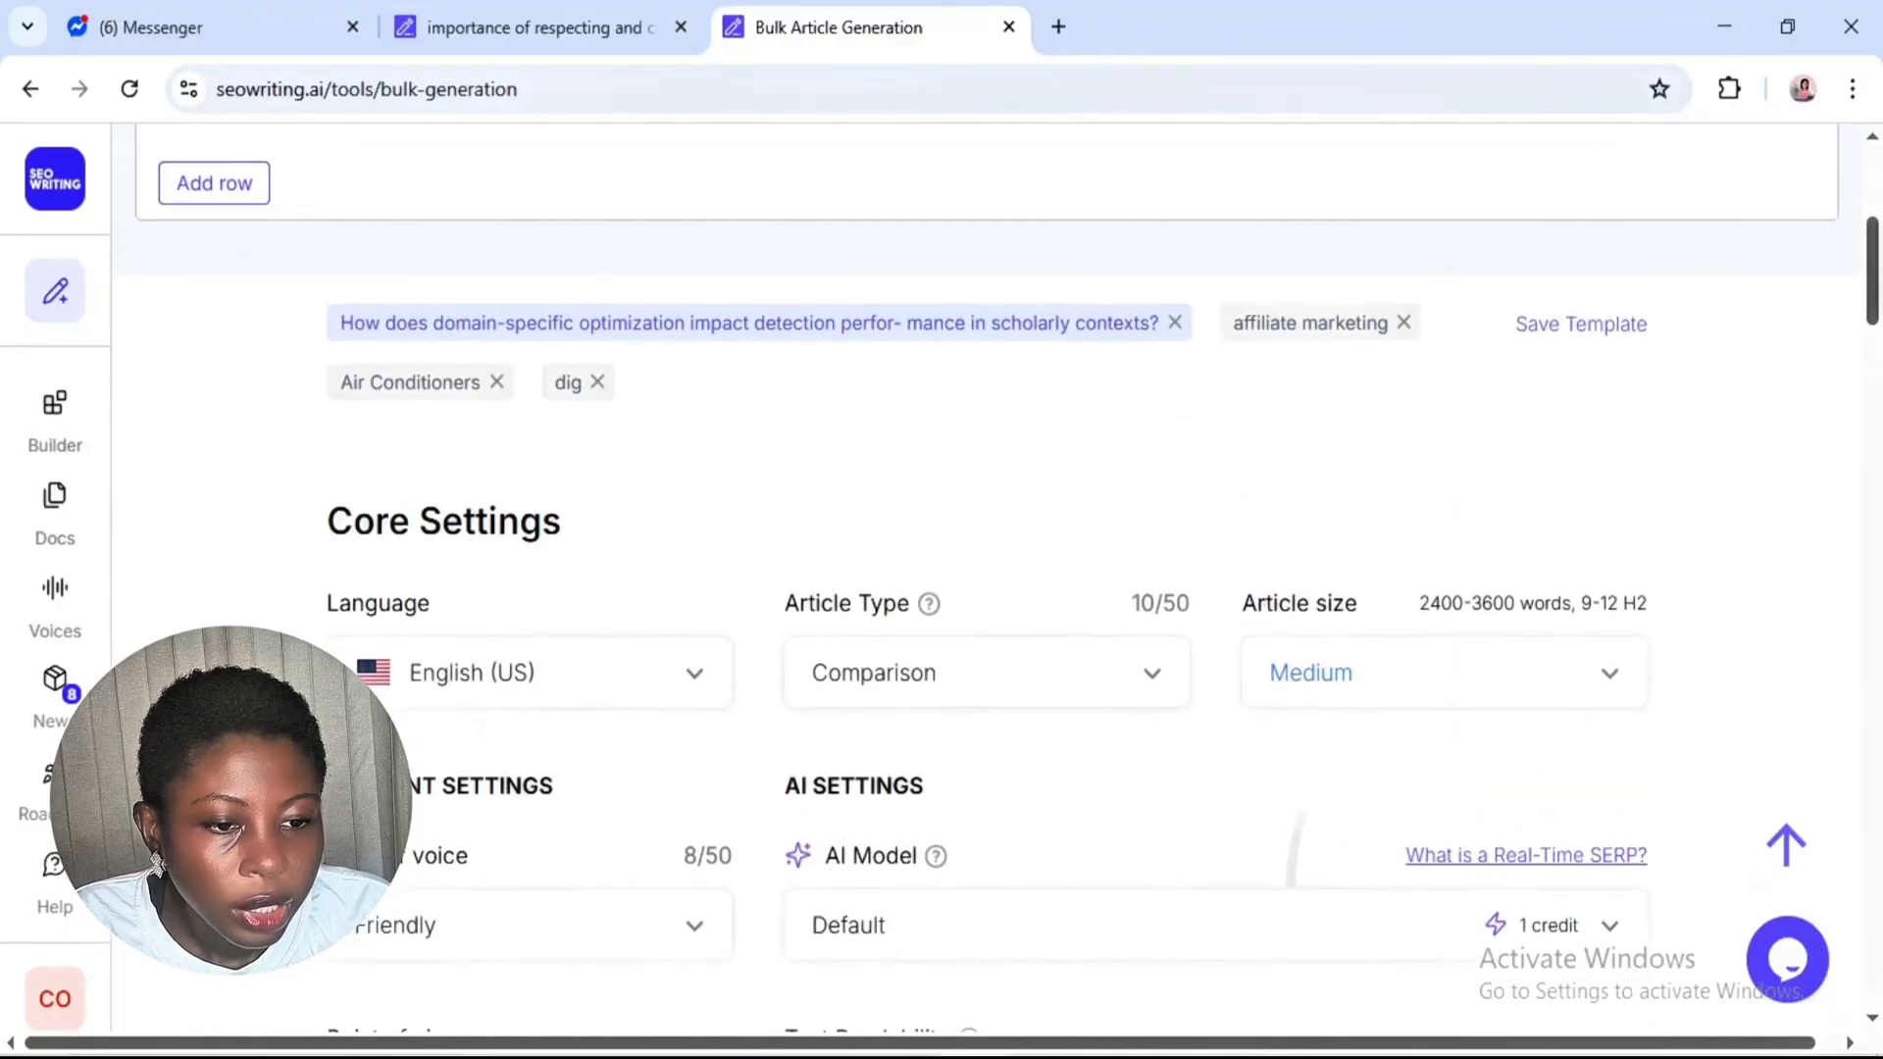
pyautogui.click(1605, 695)
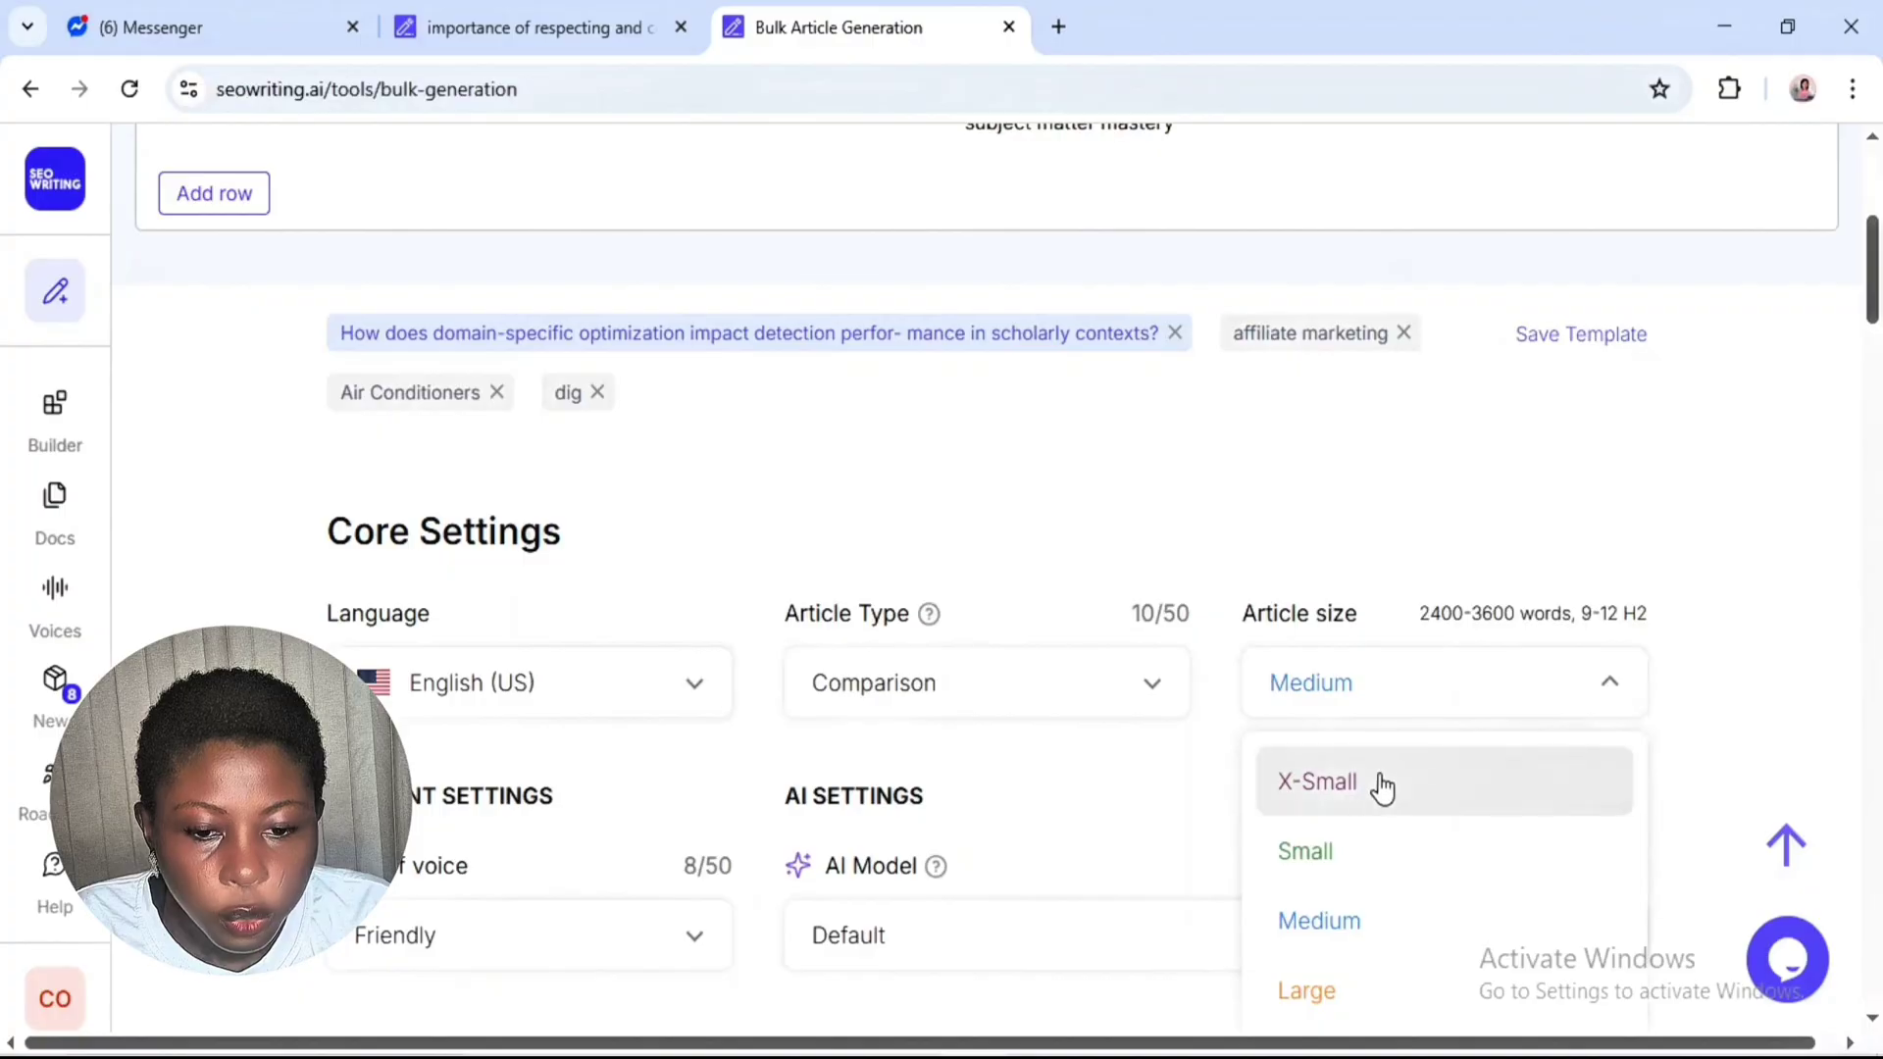
pyautogui.click(1305, 850)
# - Look through the available tones of voice and set the Tone of voice to Informational
pyautogui.scroll(-4, 1304, 851)
pyautogui.click(491, 572)
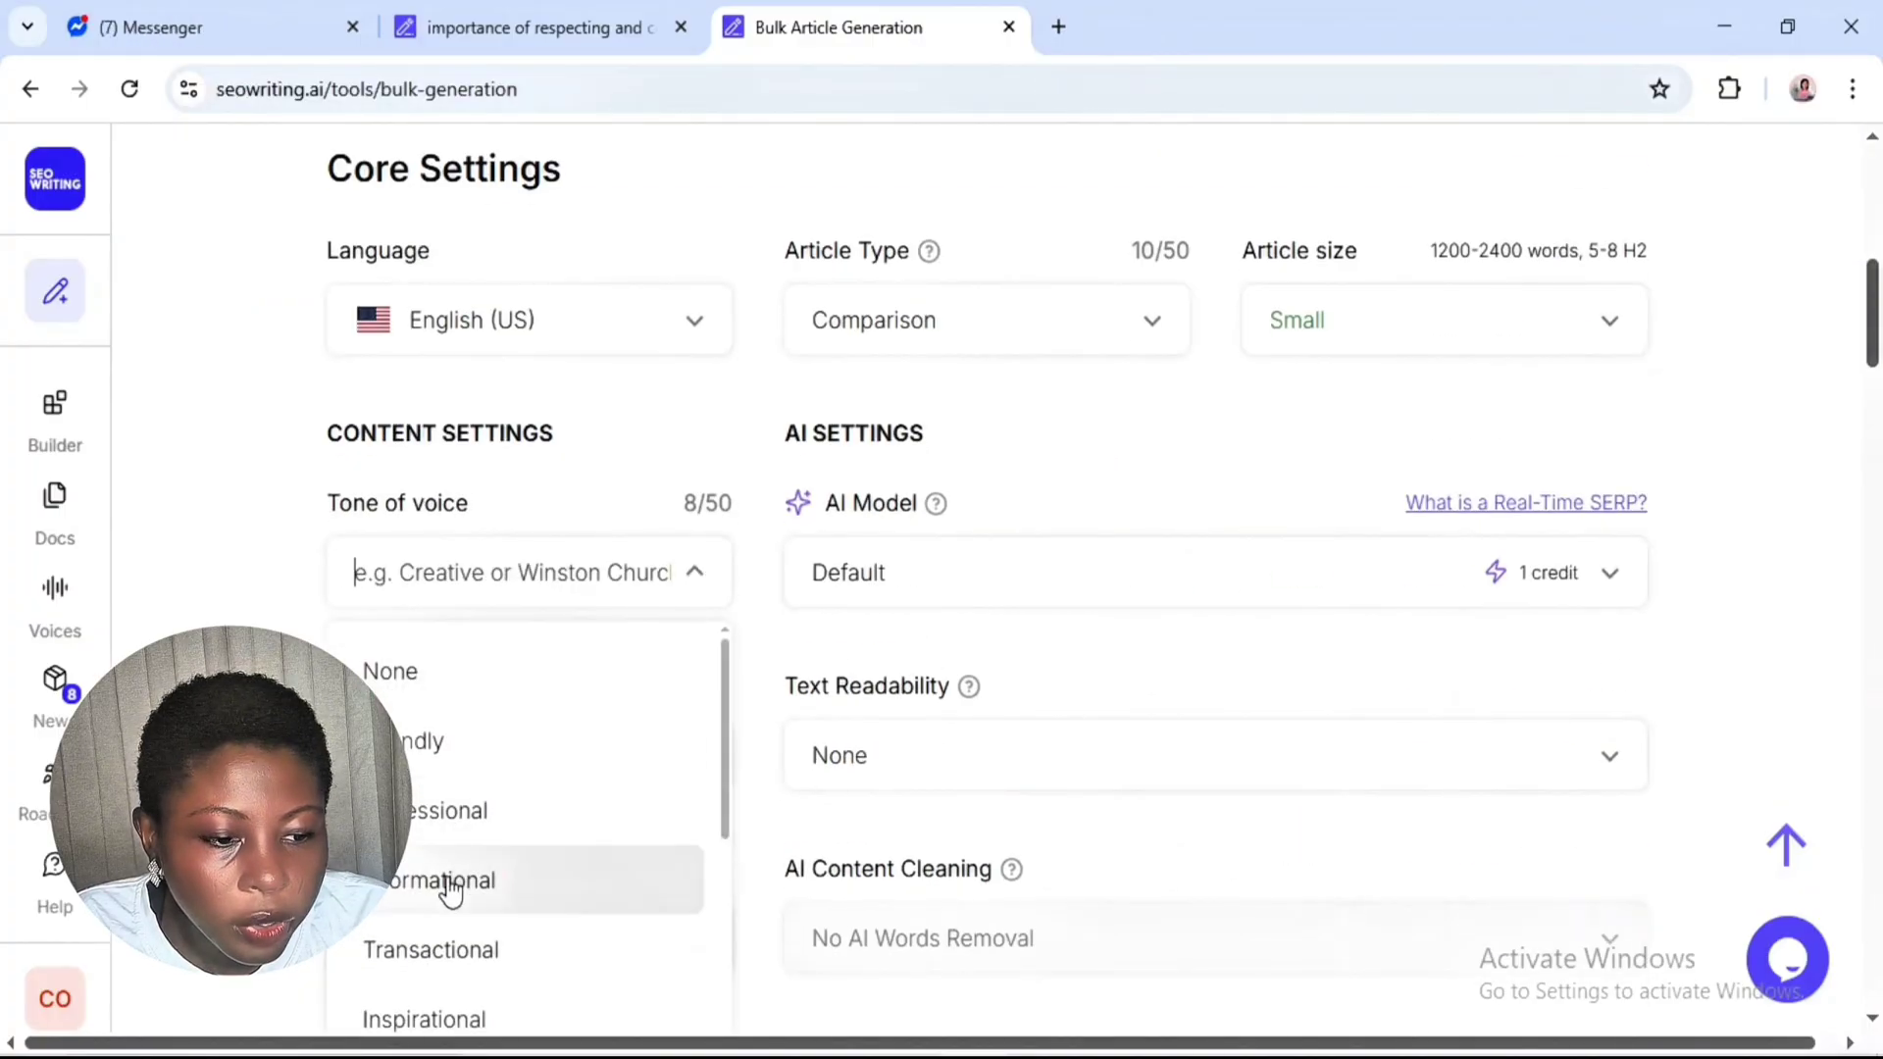
pyautogui.scroll(-5, 513, 975)
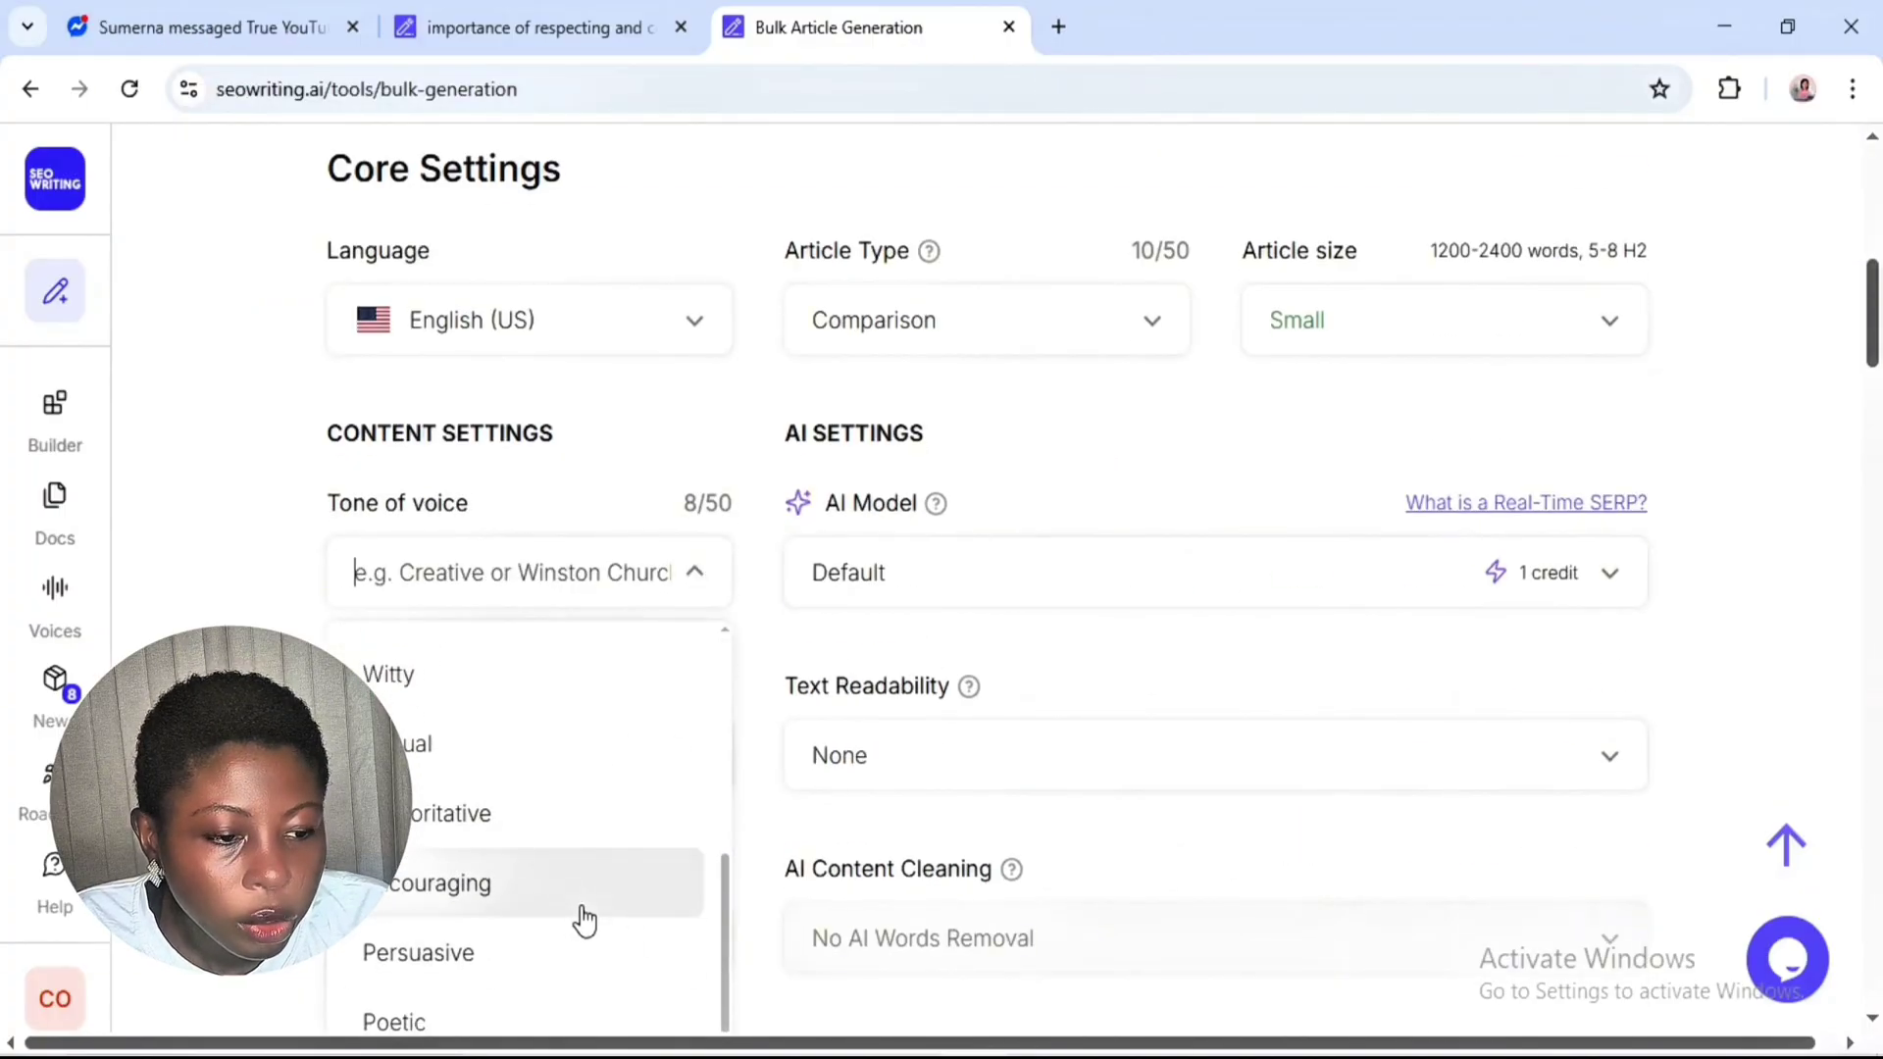
pyautogui.scroll(-1, 585, 920)
pyautogui.scroll(5, 549, 843)
pyautogui.scroll(-2, 550, 922)
pyautogui.click(471, 656)
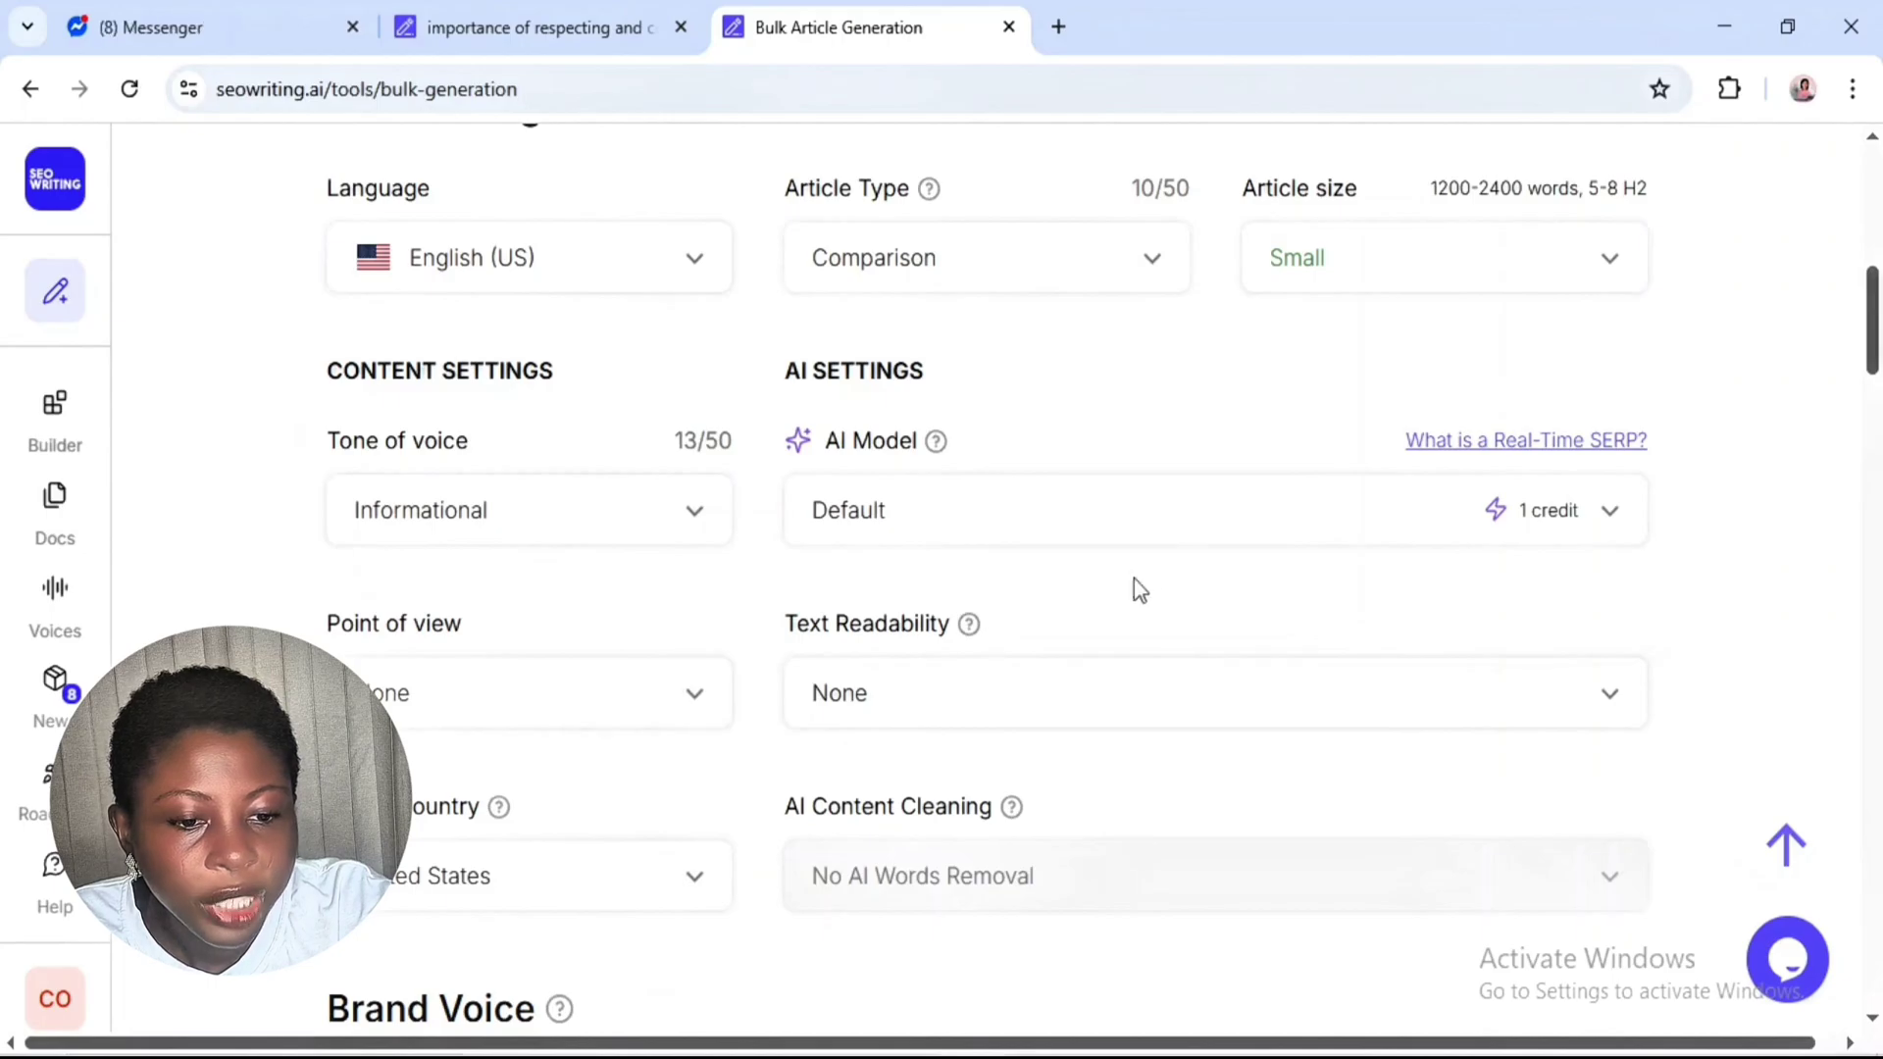
# - Open the AI Model choices and review the available models and their credit costs
pyautogui.click(1609, 510)
pyautogui.scroll(3, 1594, 532)
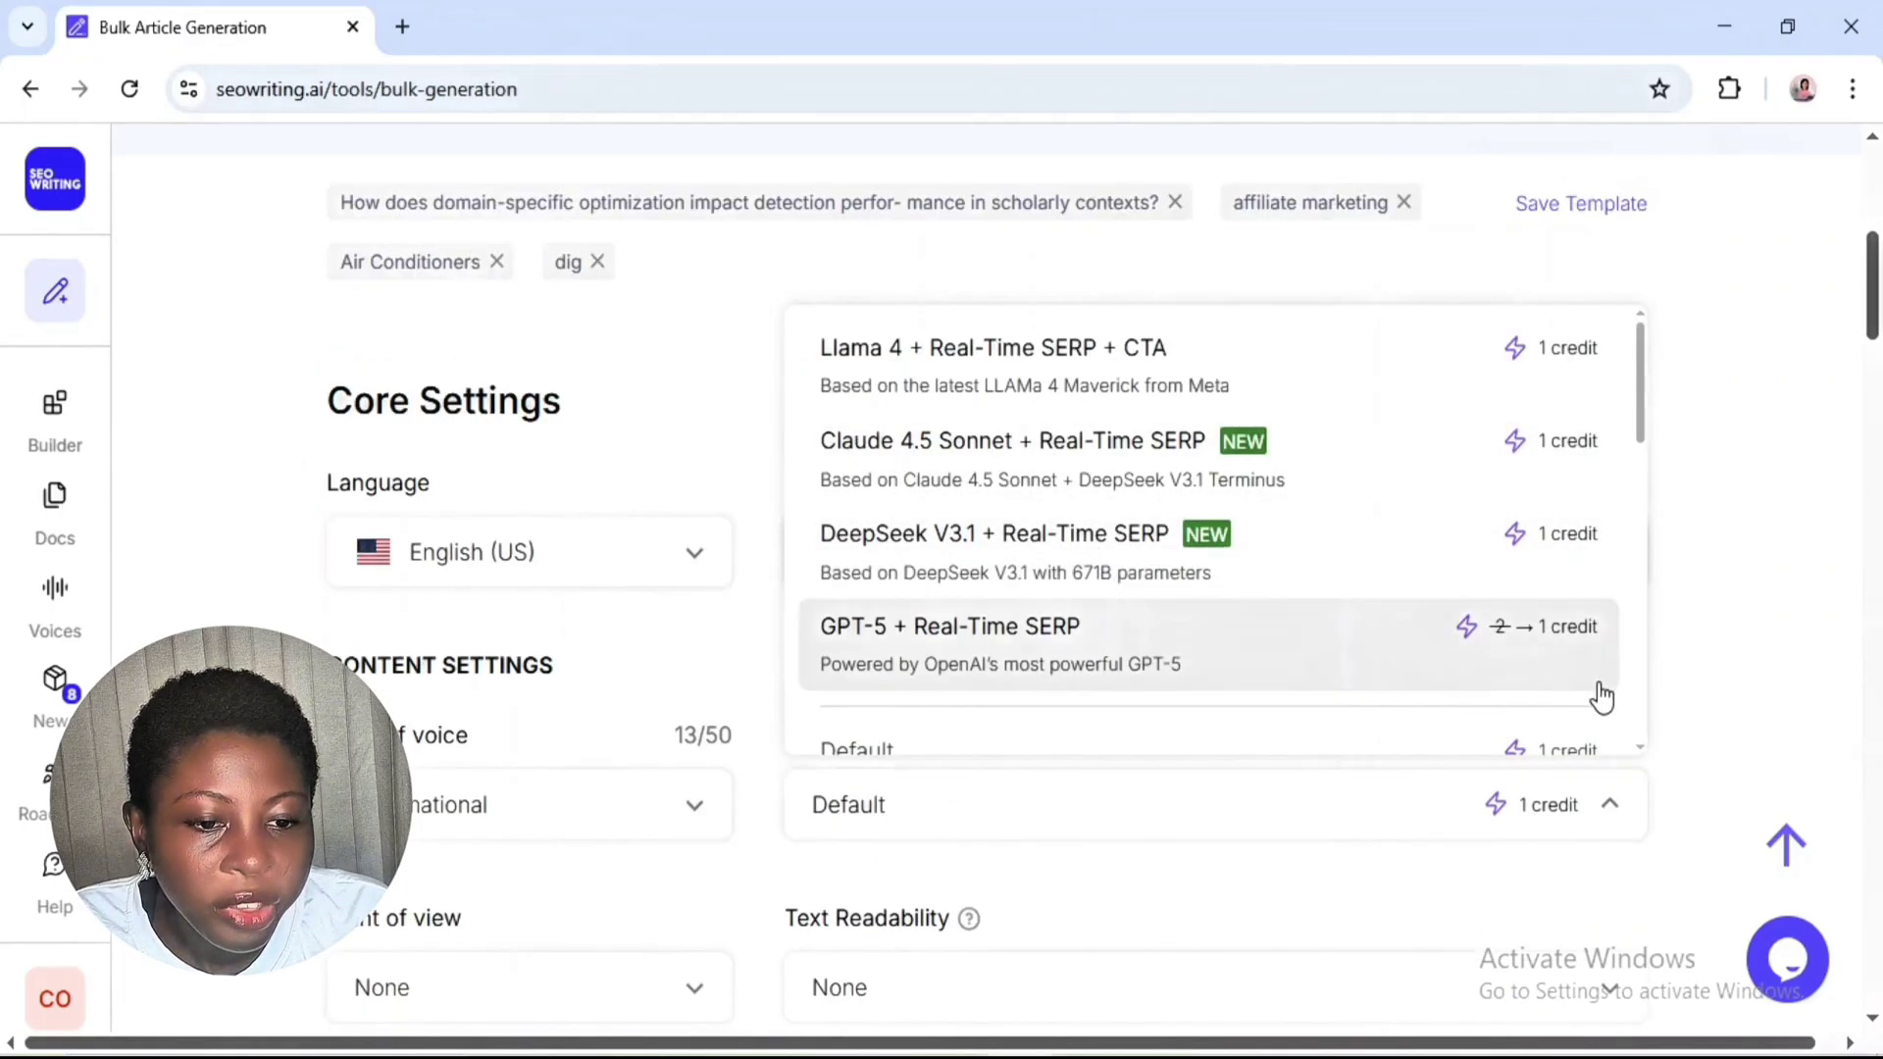
pyautogui.scroll(-4, 1644, 745)
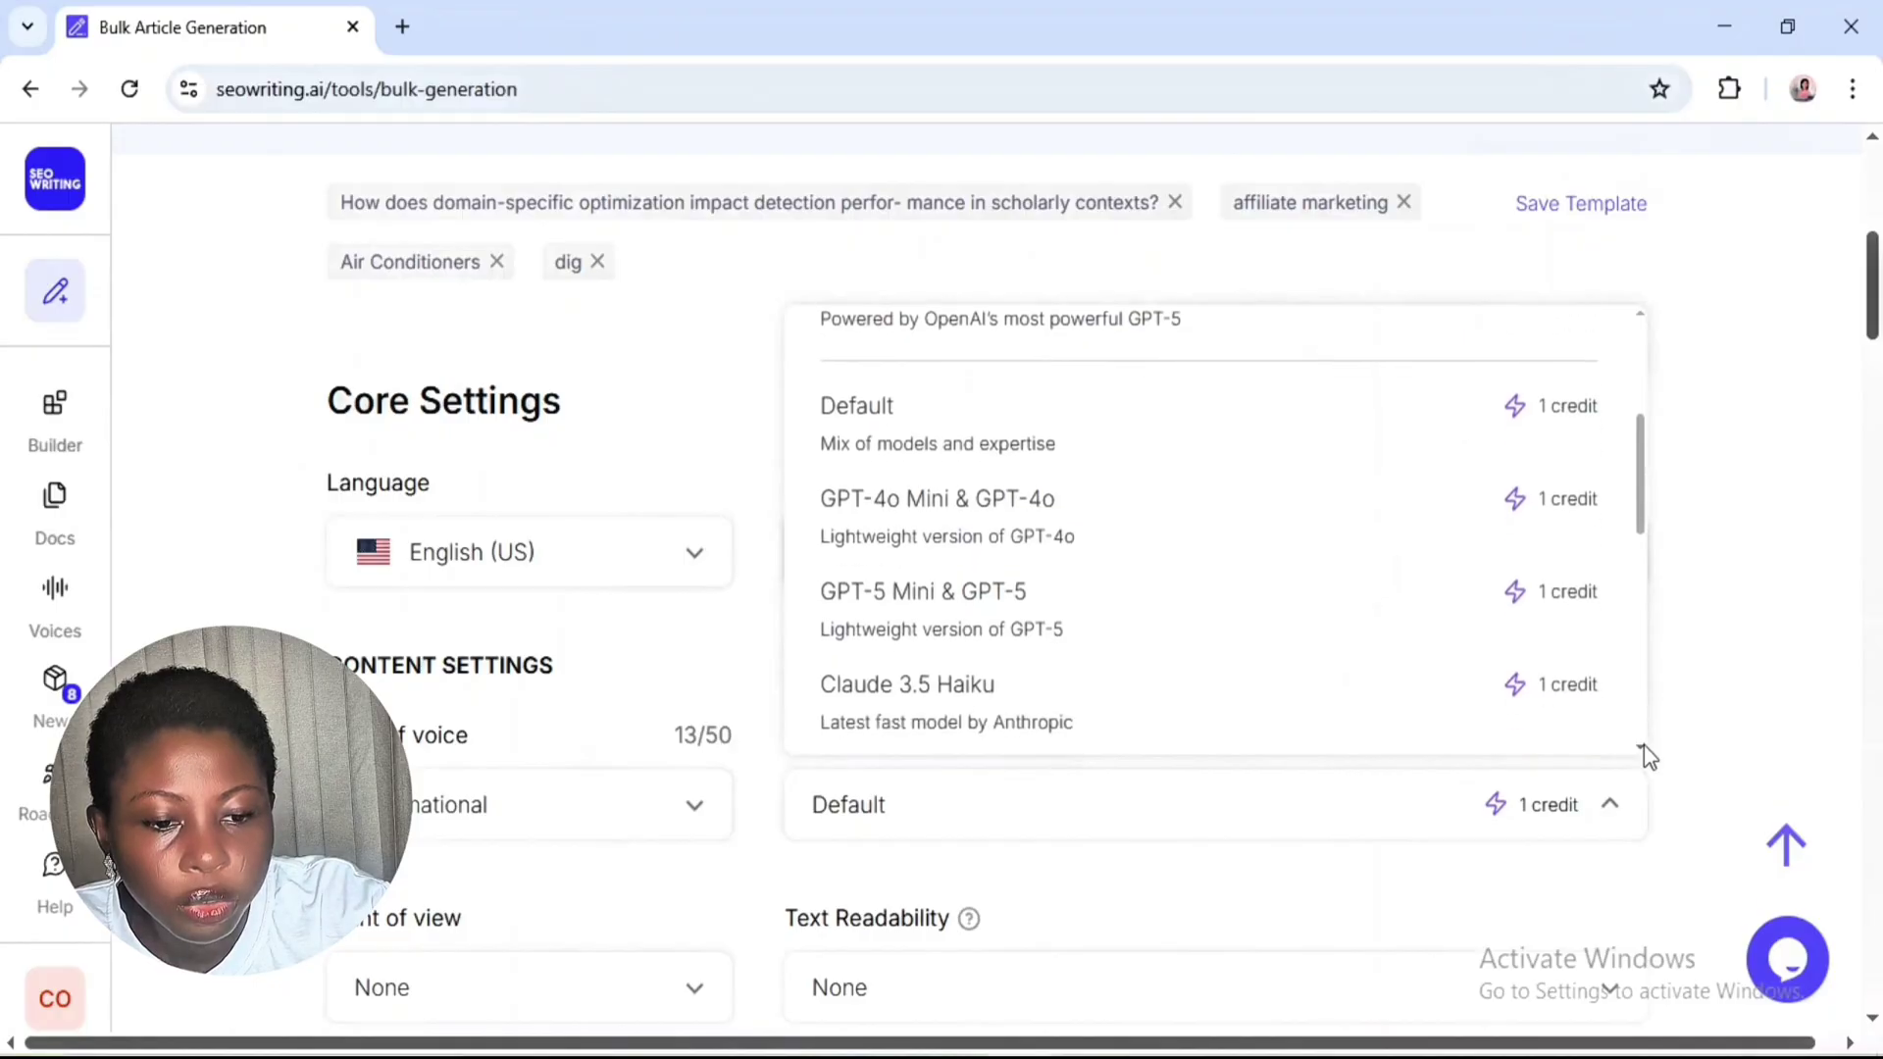
pyautogui.scroll(-8, 1644, 744)
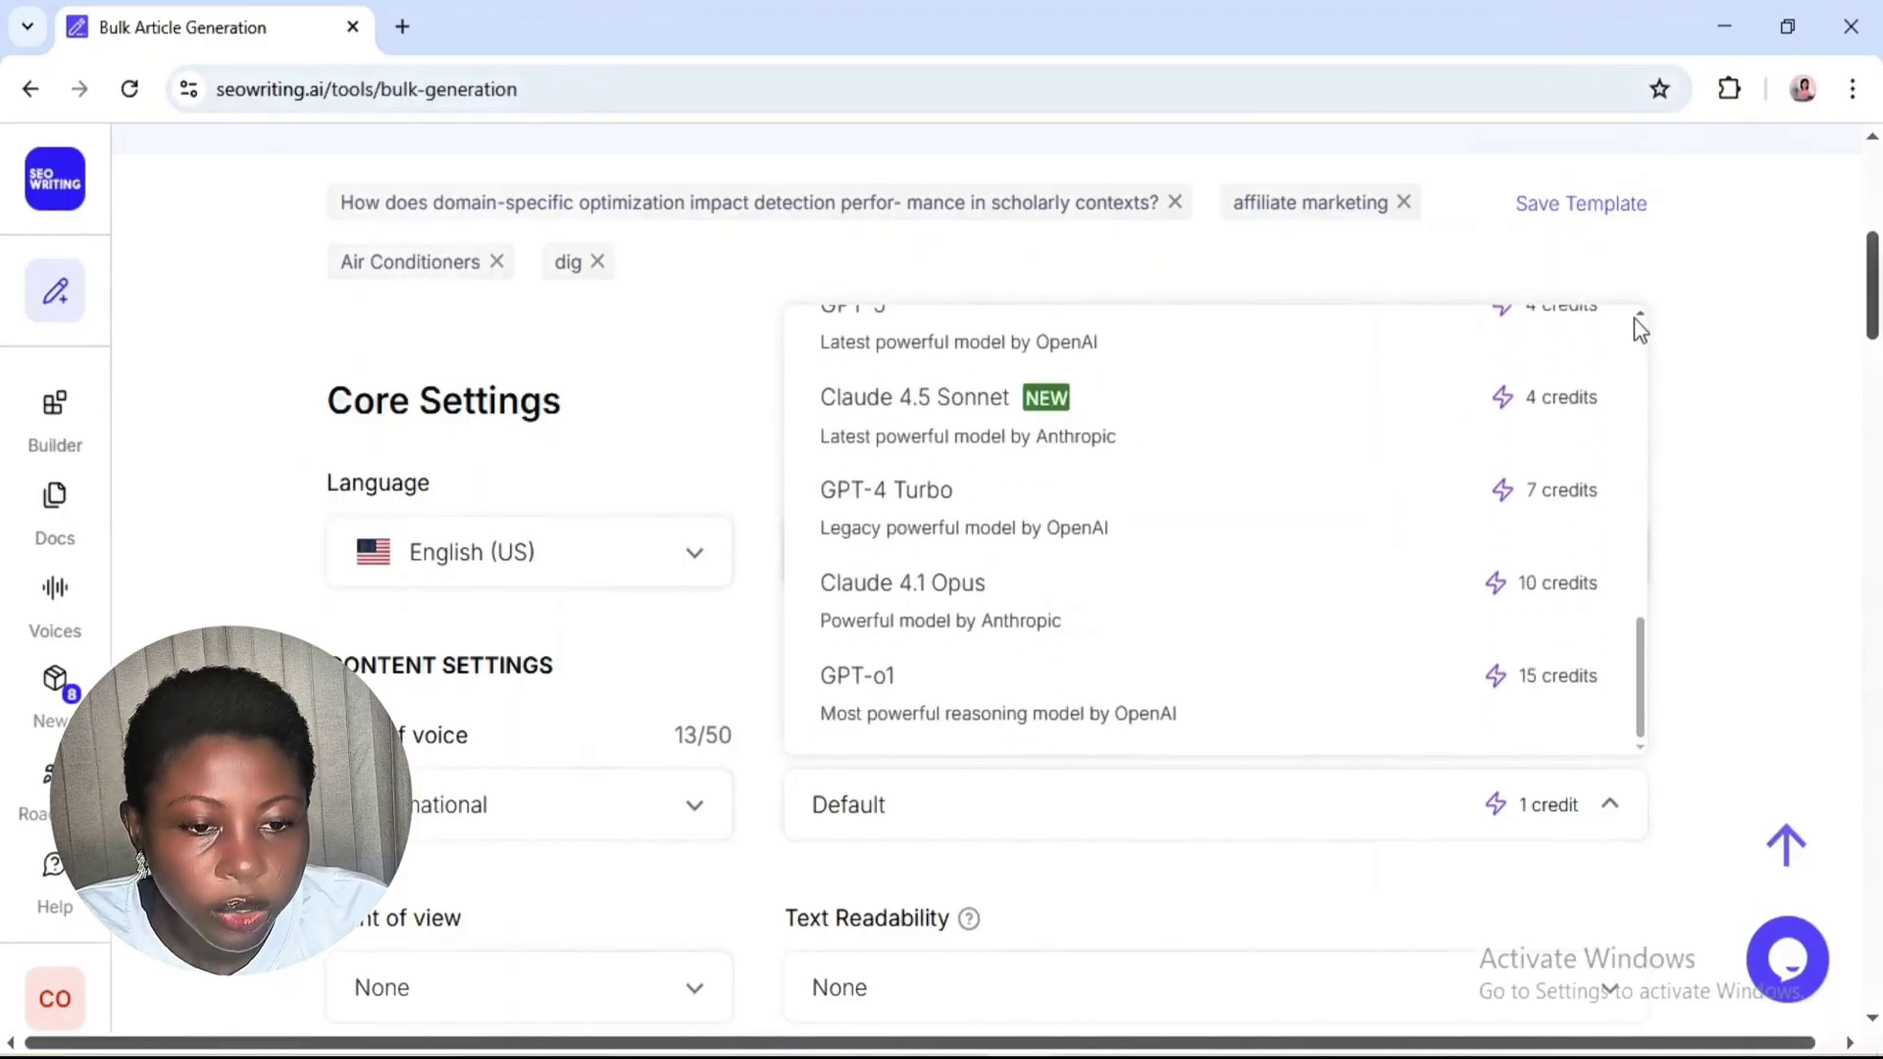
pyautogui.scroll(4, 1640, 323)
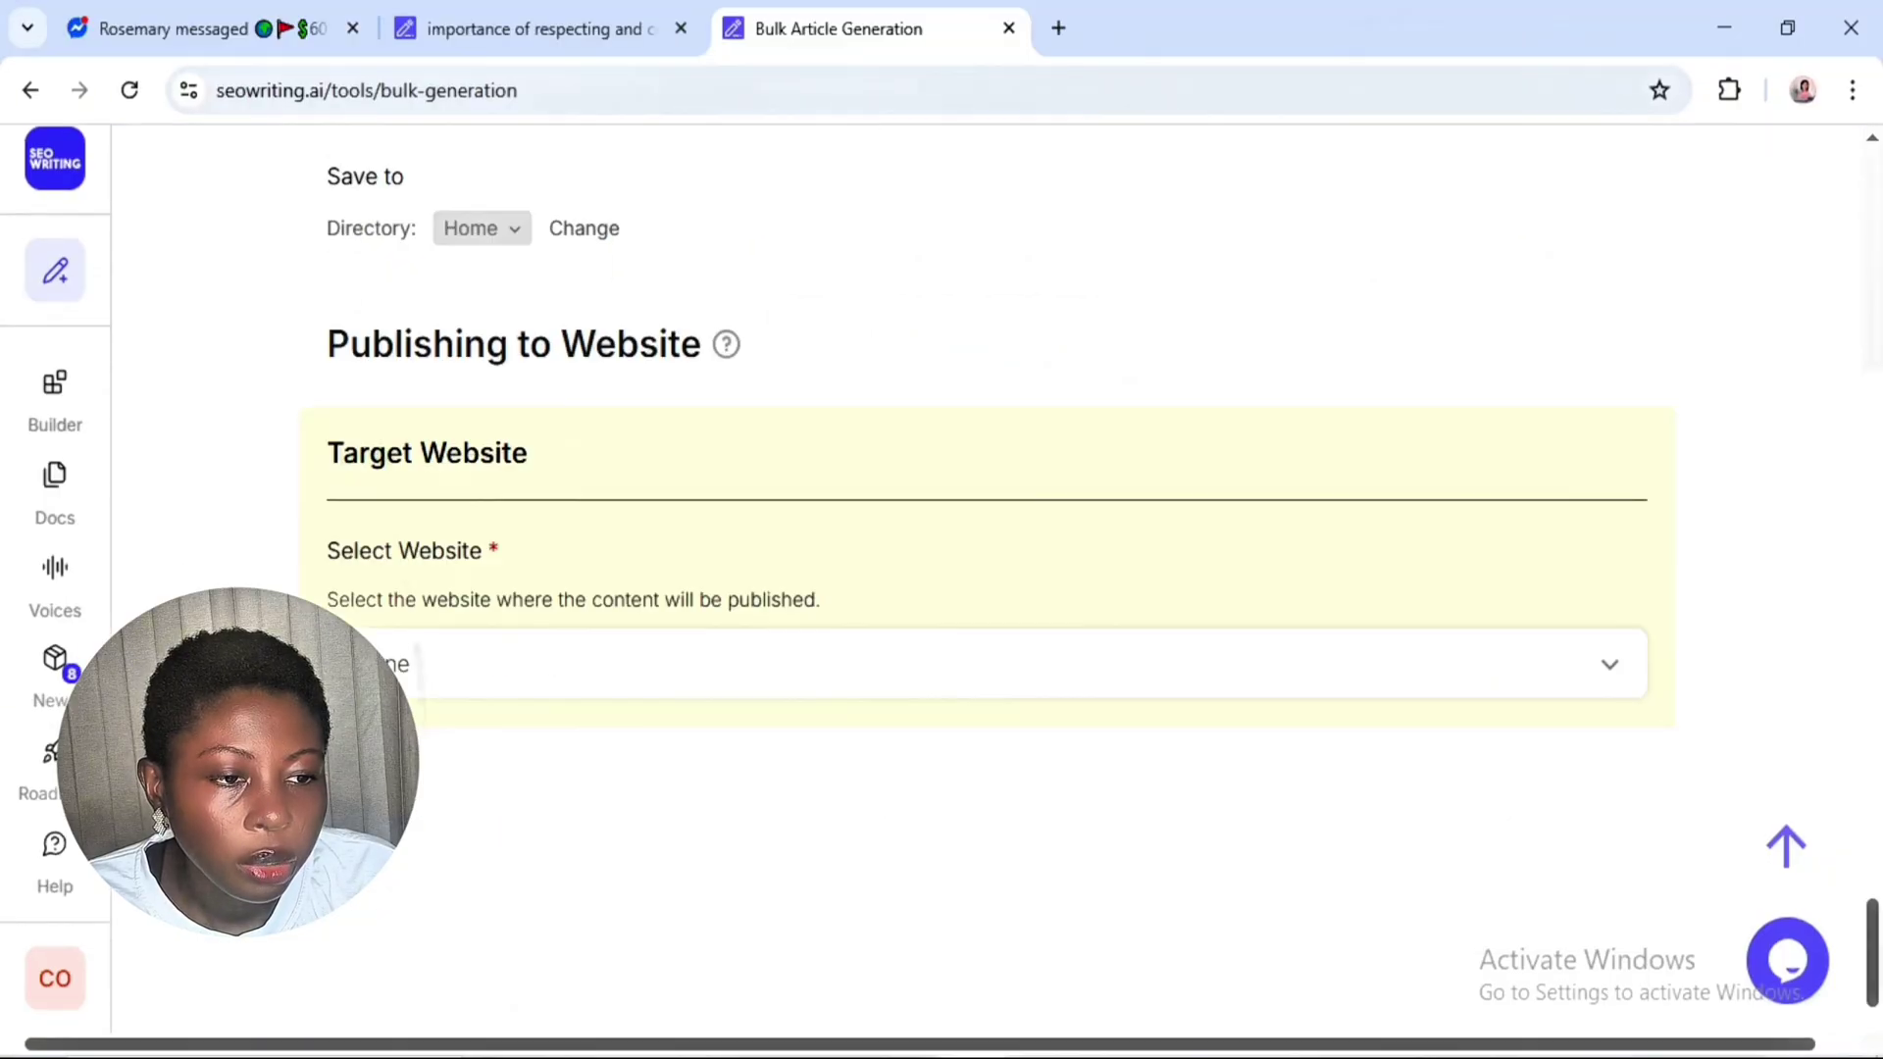
# - Run the bulk generation for the scholarly domain specialization article
pyautogui.scroll(15, 981, 588)
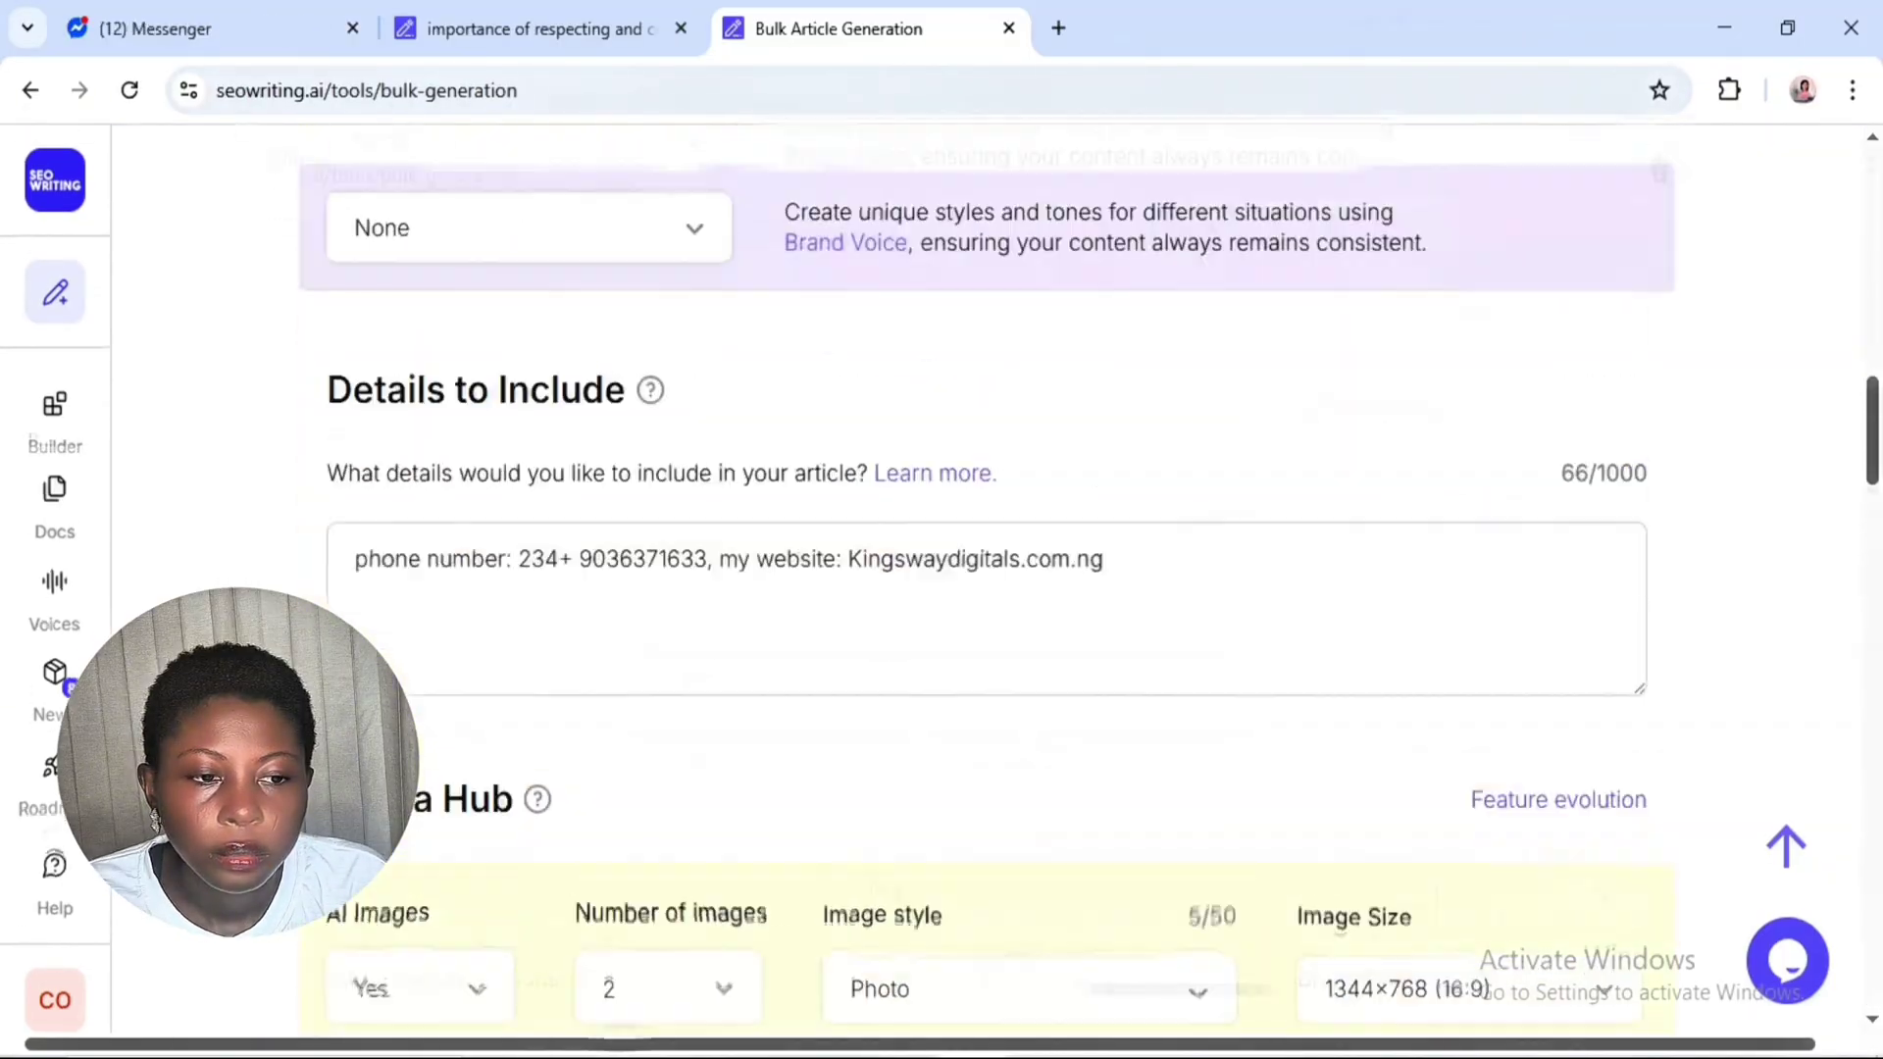
pyautogui.scroll(10, 981, 589)
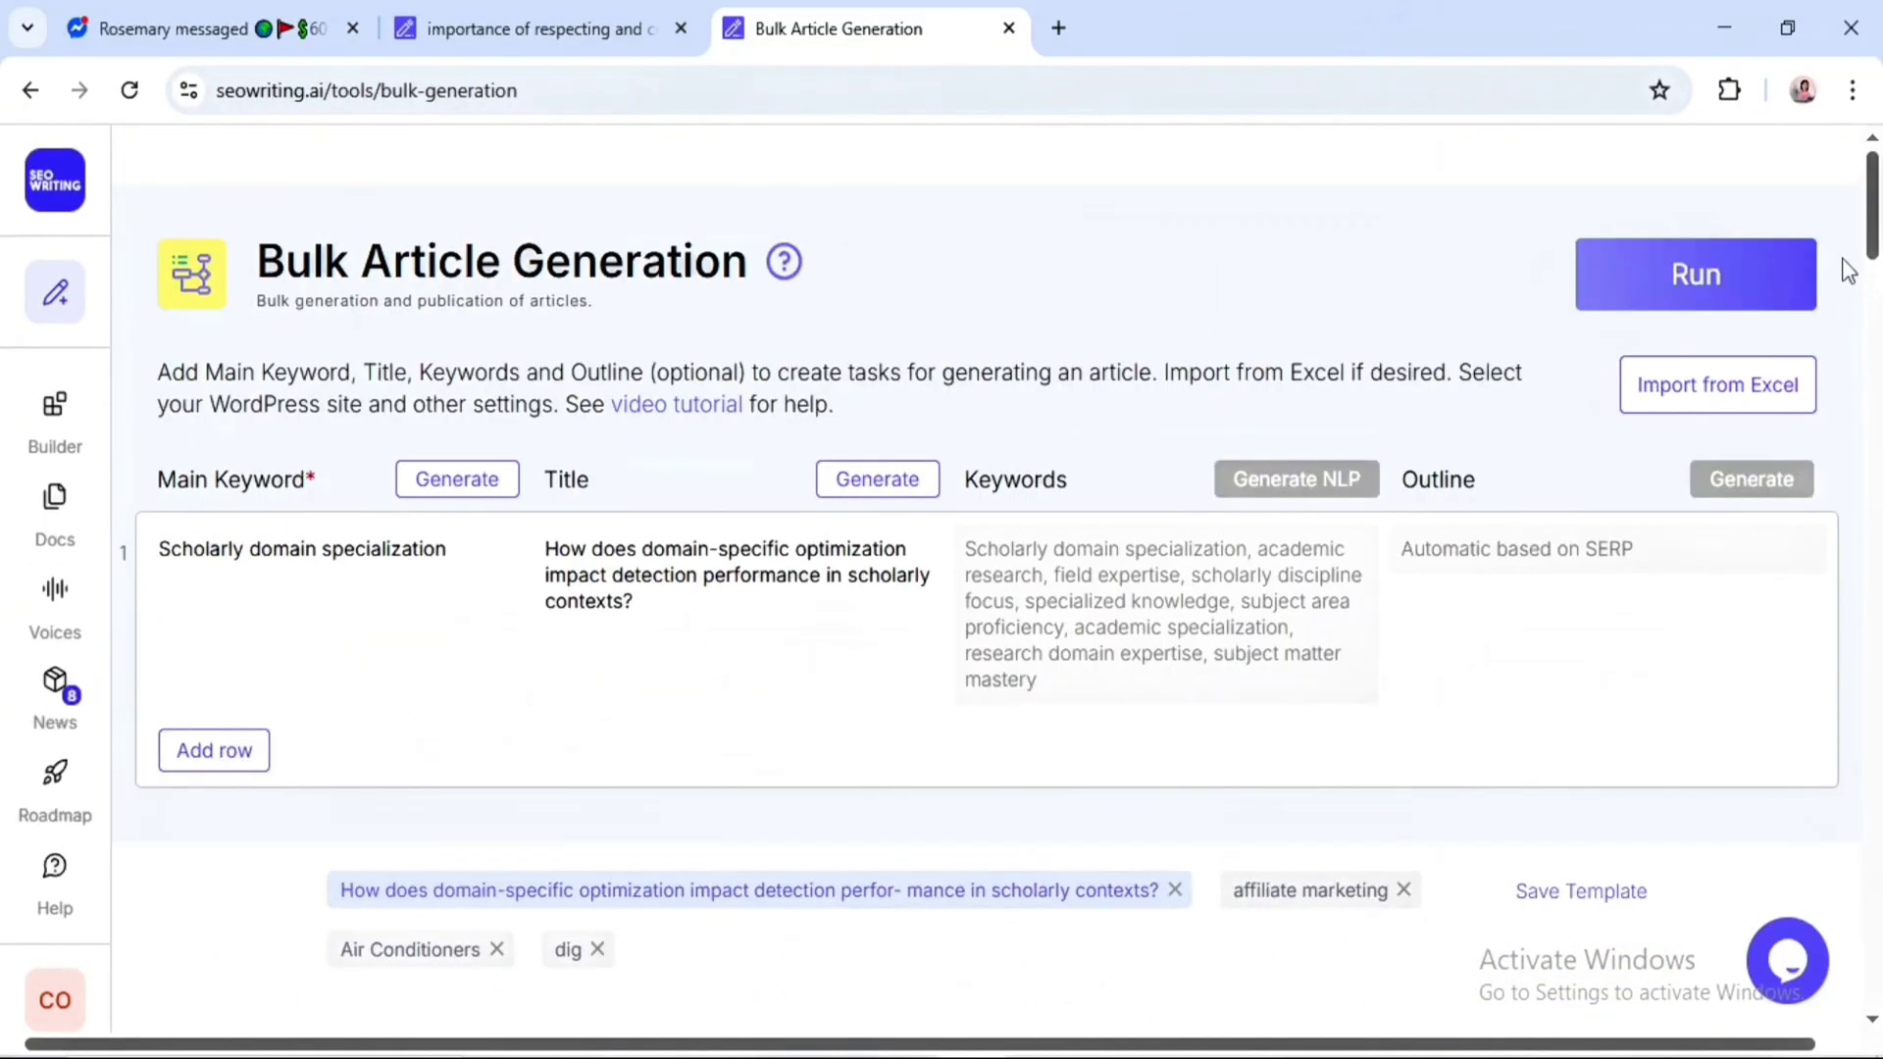
pyautogui.click(1695, 285)
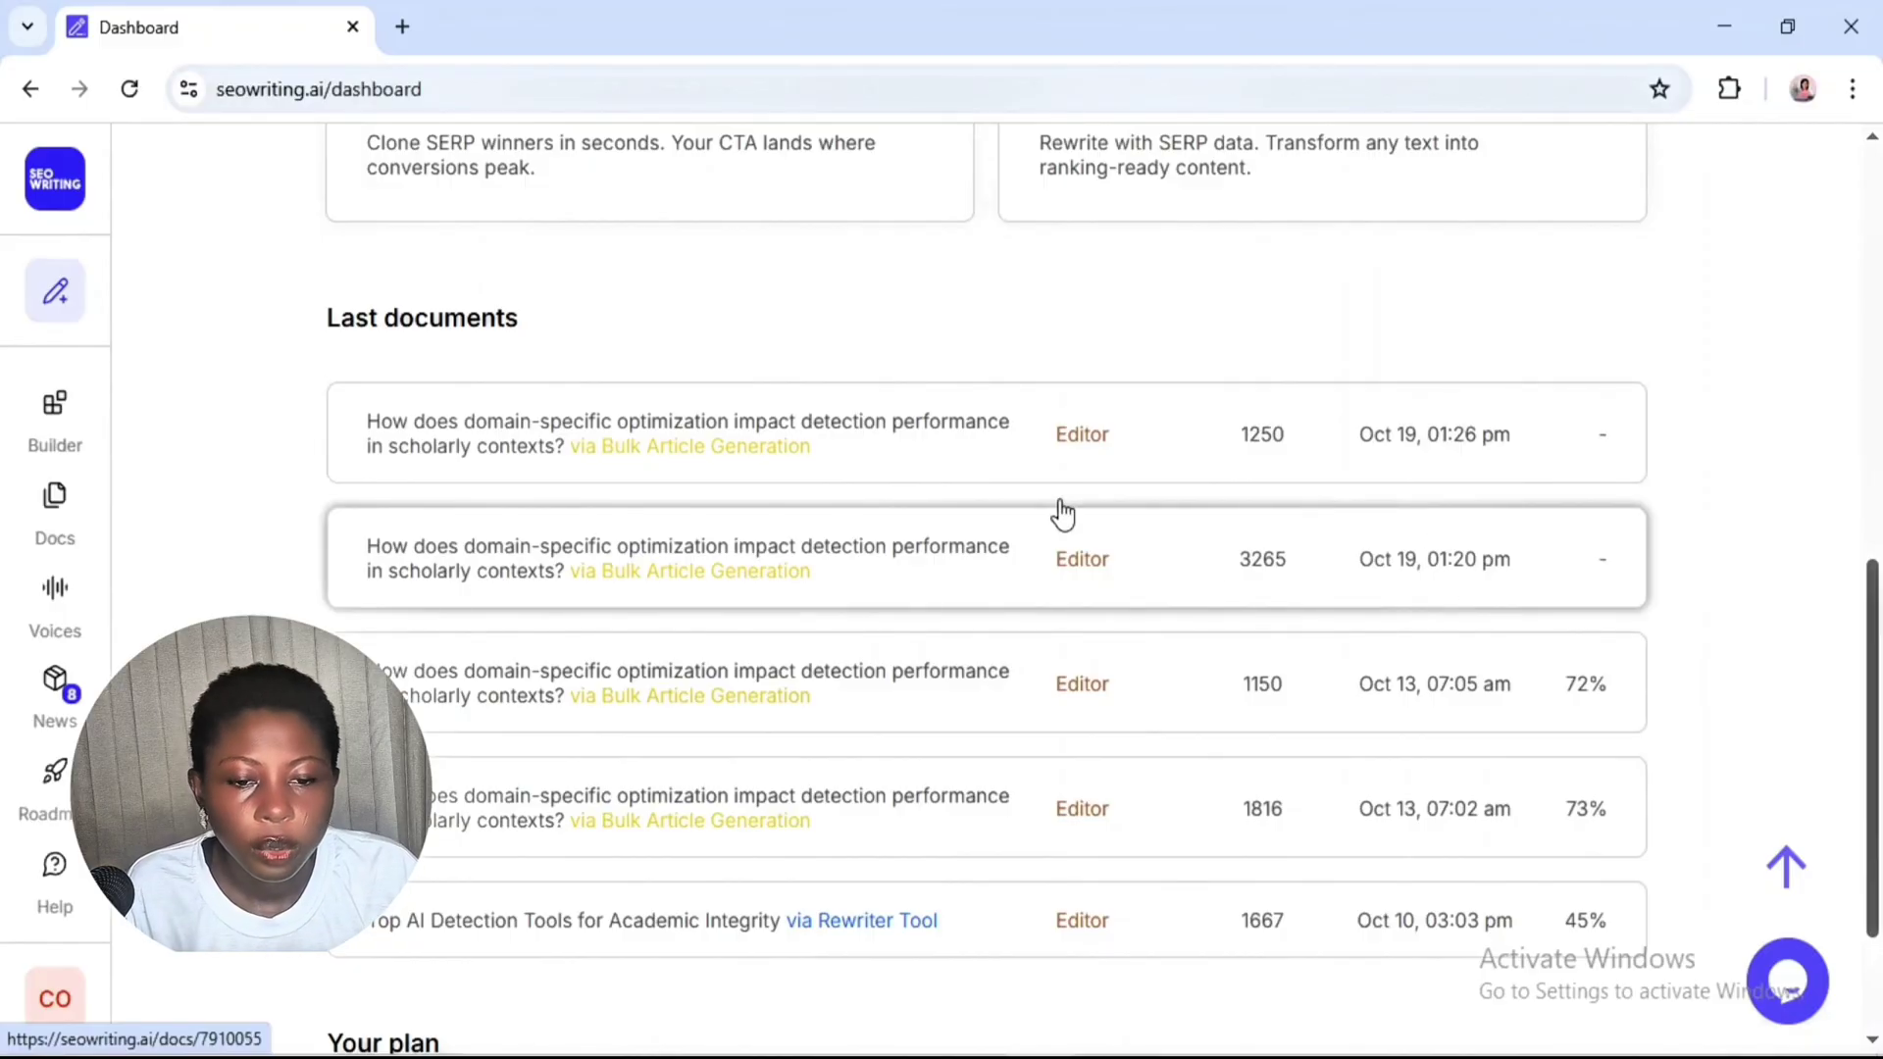
# - Open the newest document on domain-specific optimization from the last documents and read through its key takeaways and sections
pyautogui.click(620, 459)
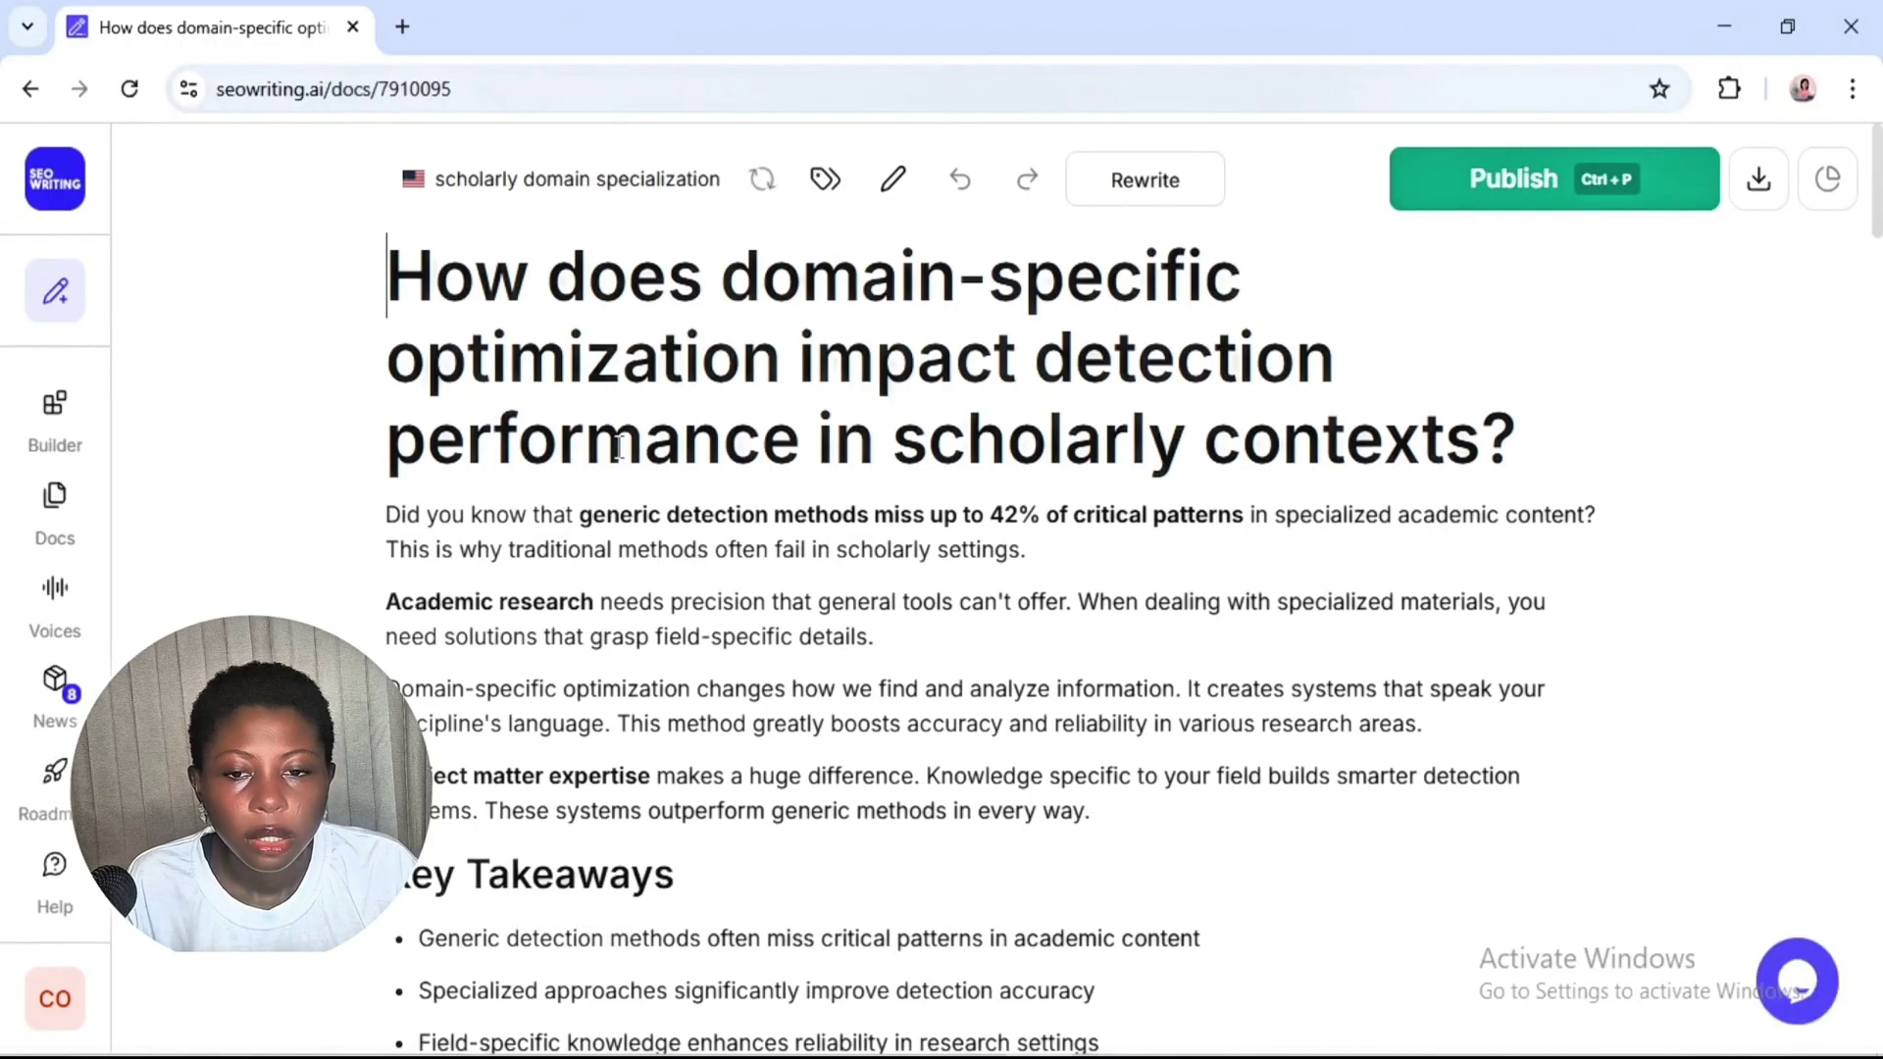
pyautogui.scroll(-8, 619, 448)
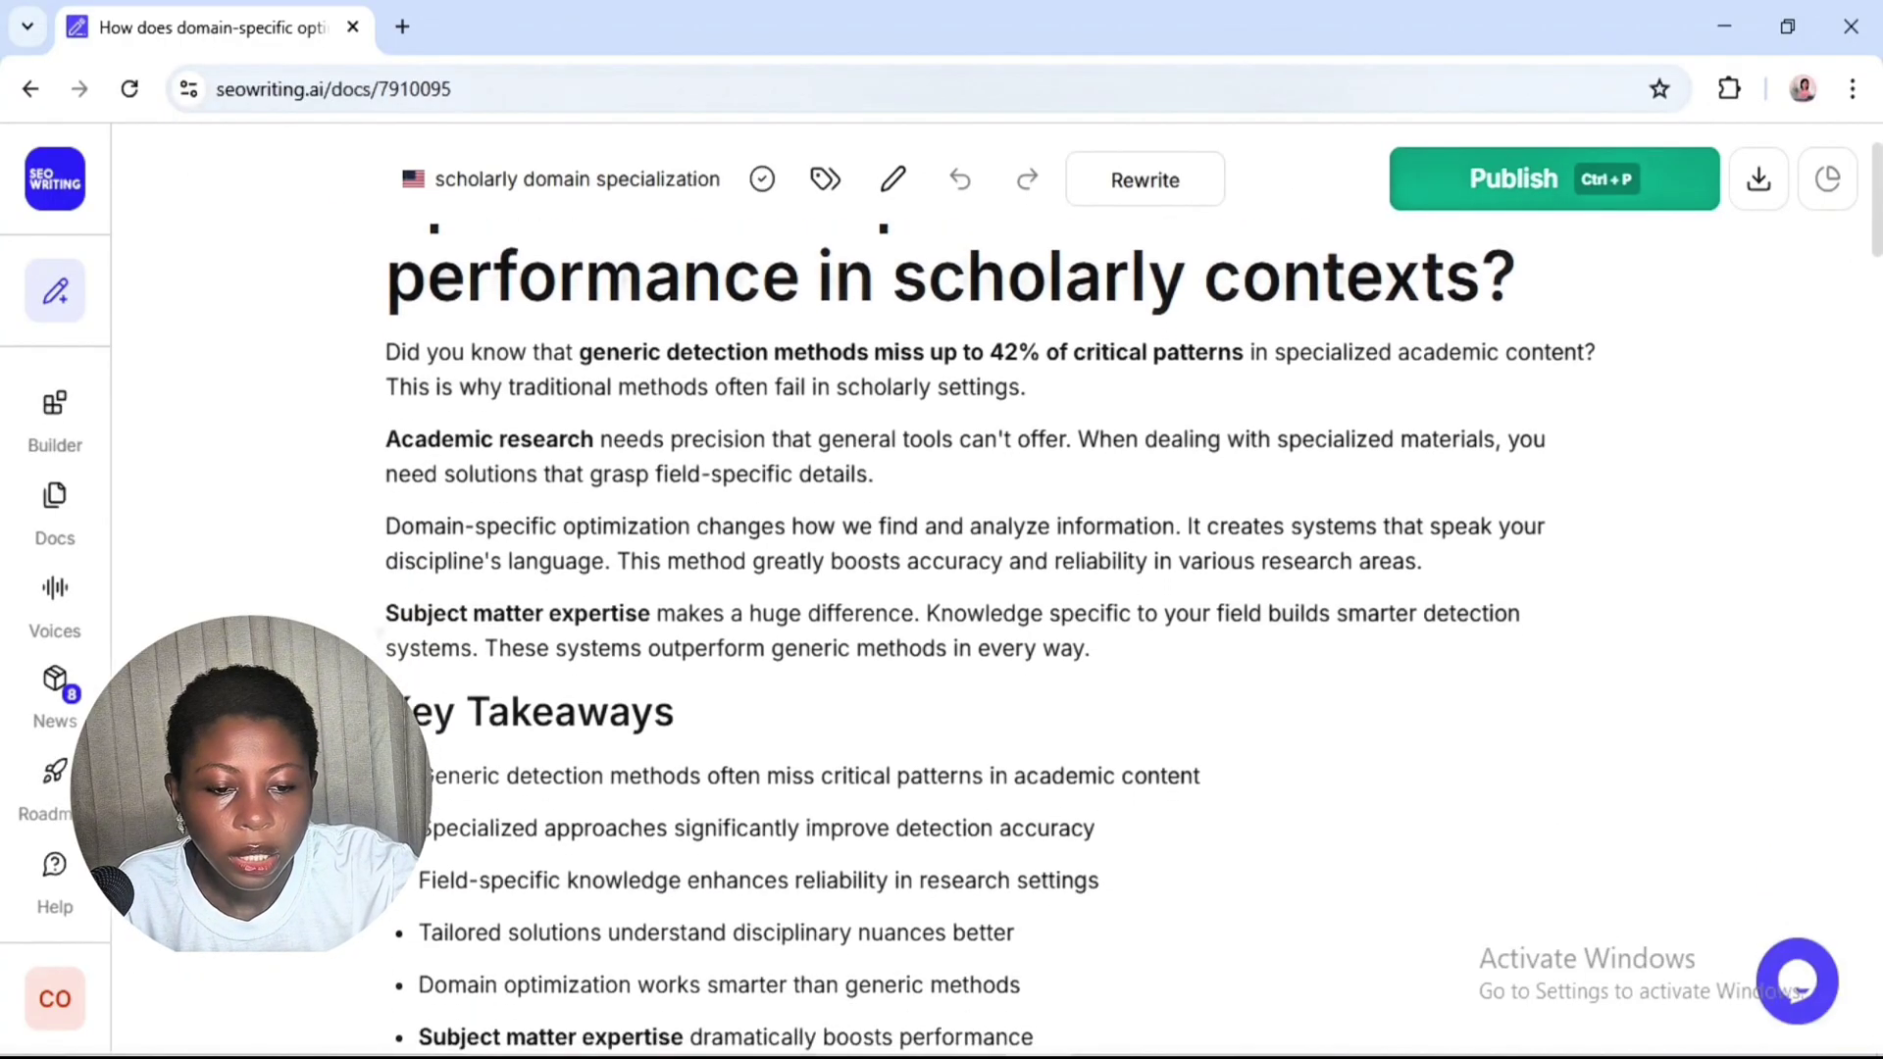
pyautogui.scroll(-11, 619, 448)
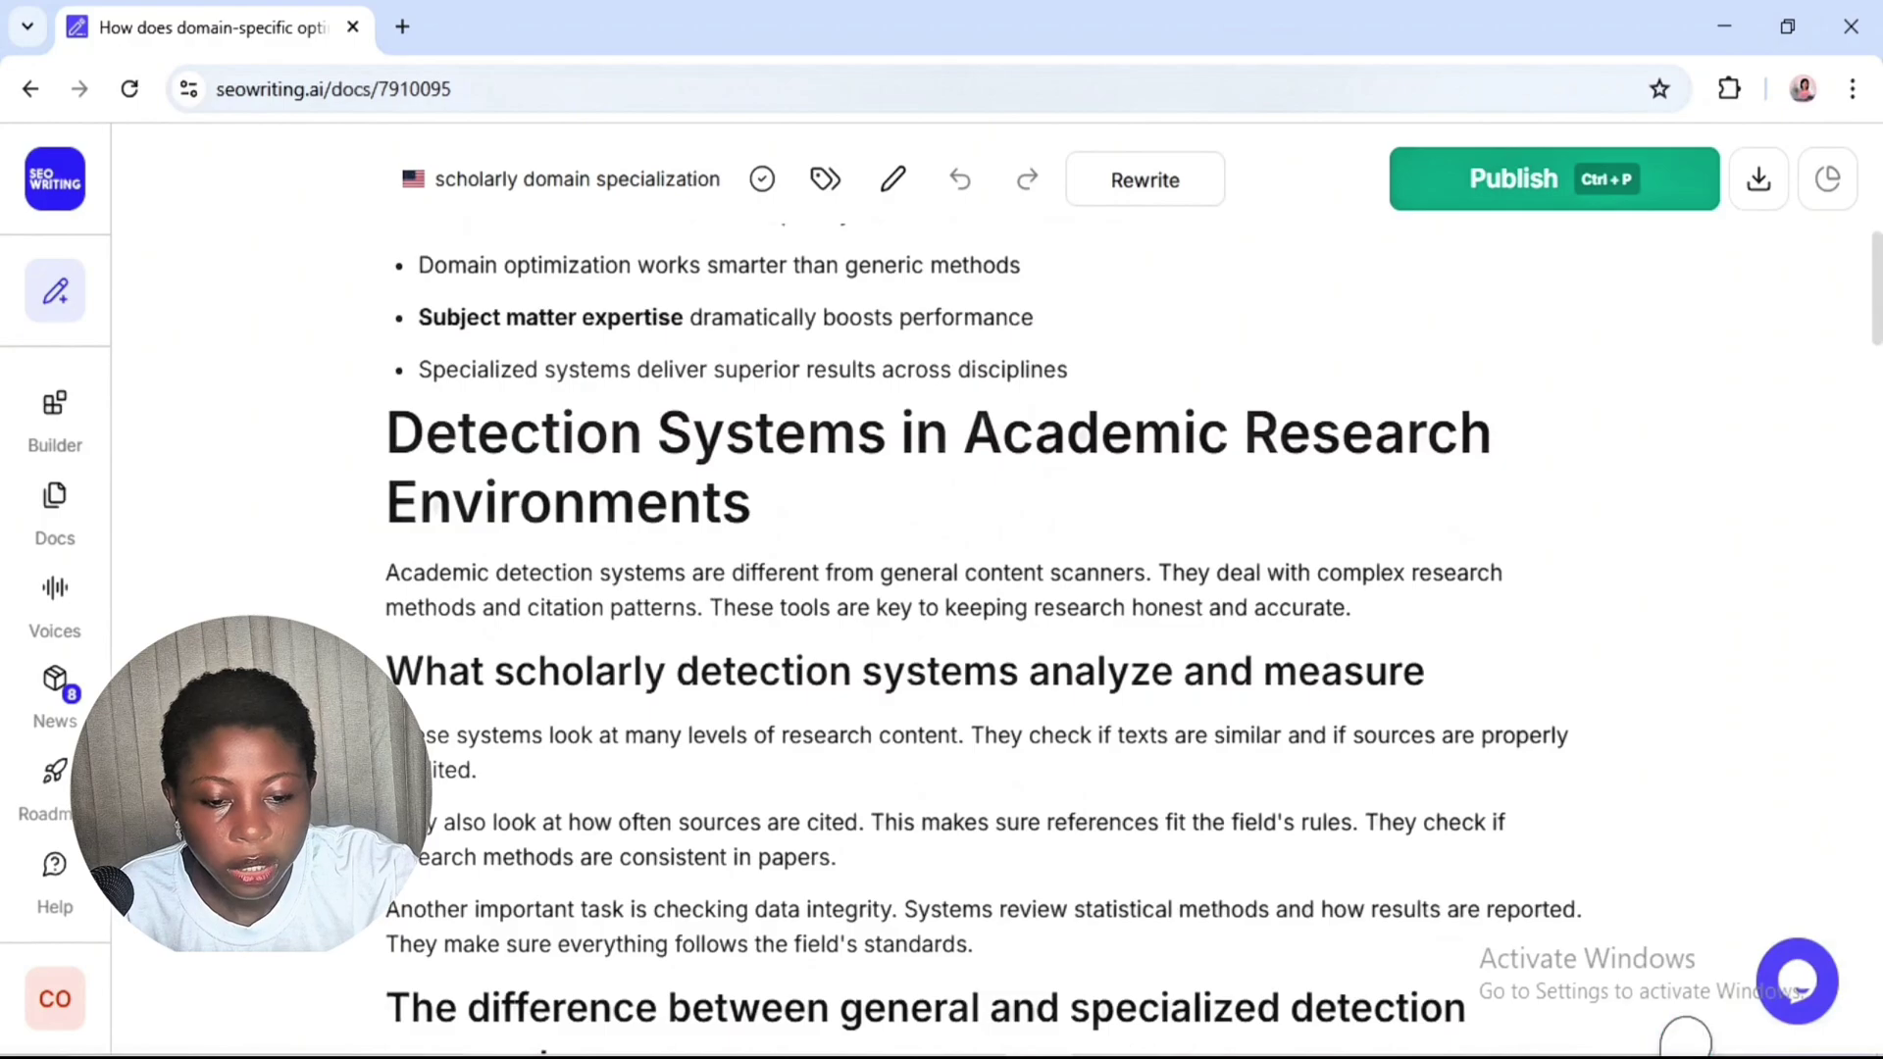
pyautogui.scroll(-5, 619, 448)
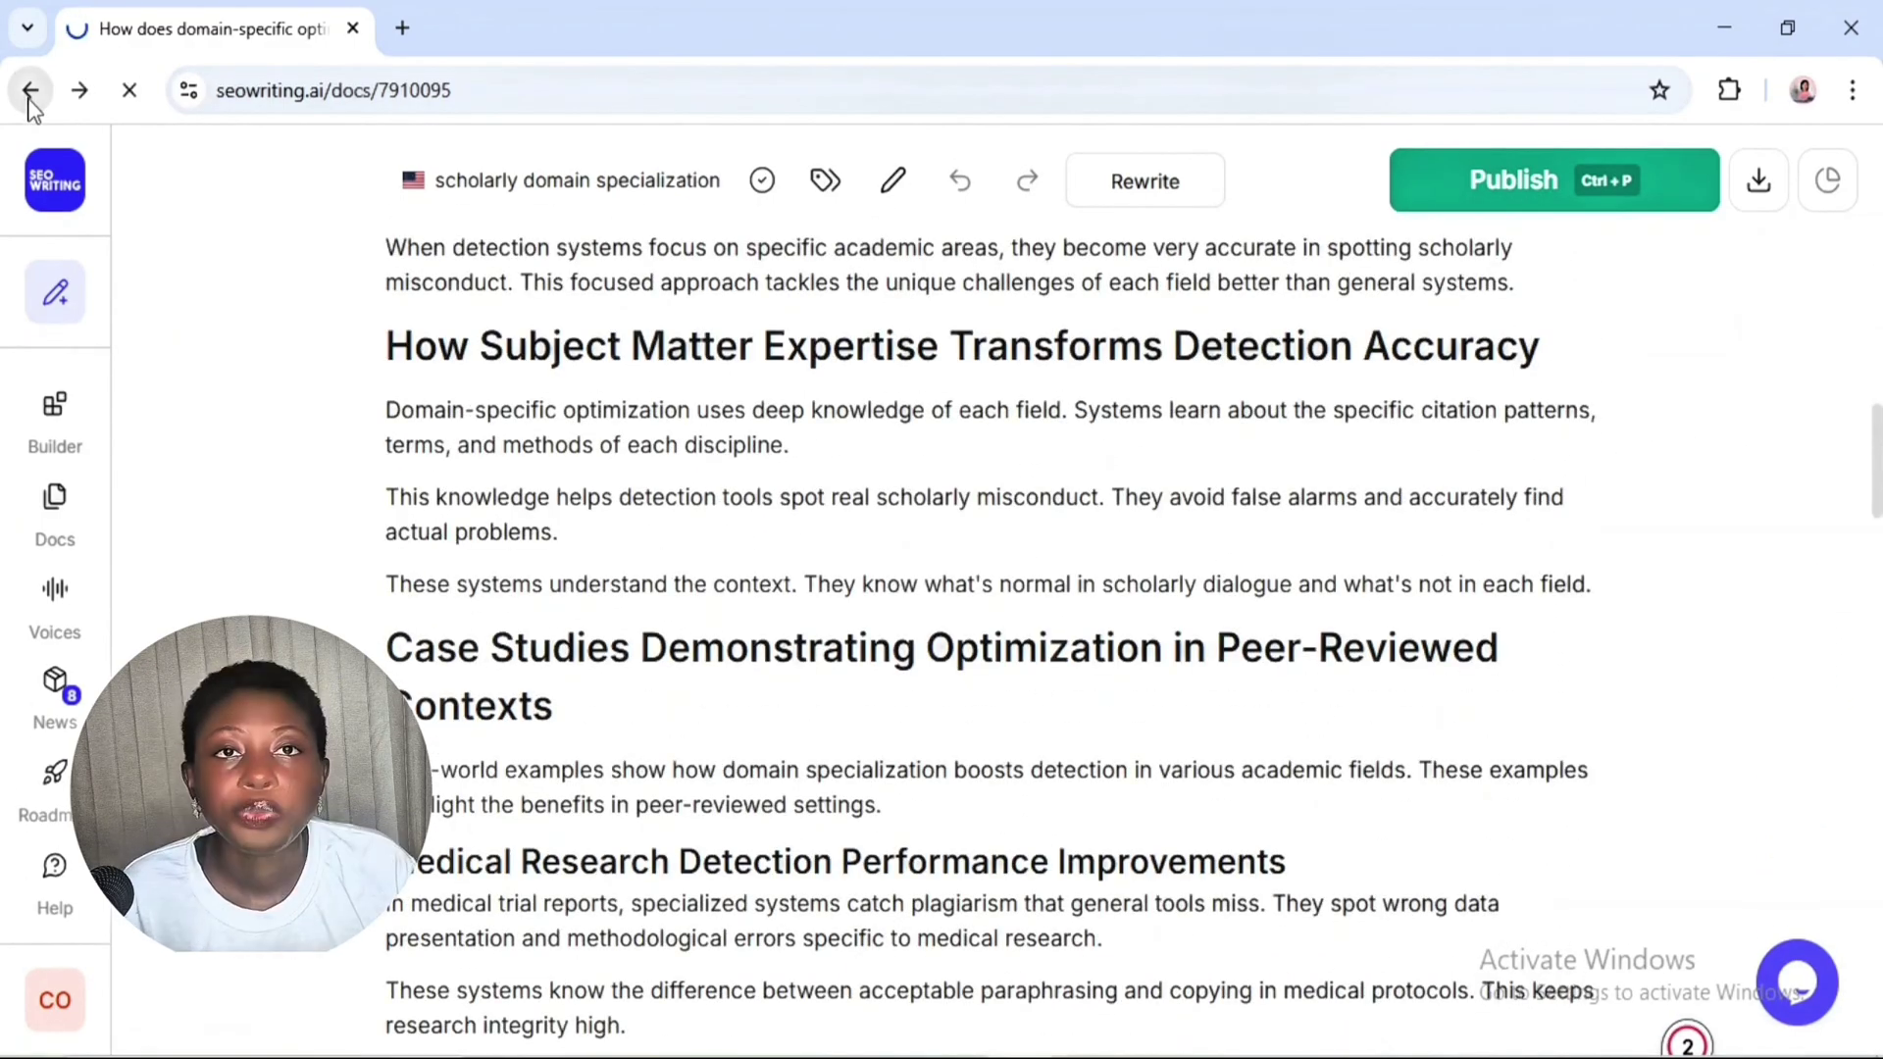
# - Return to the Builder's article list and open the second scholarly domain specialization article
pyautogui.click(30, 88)
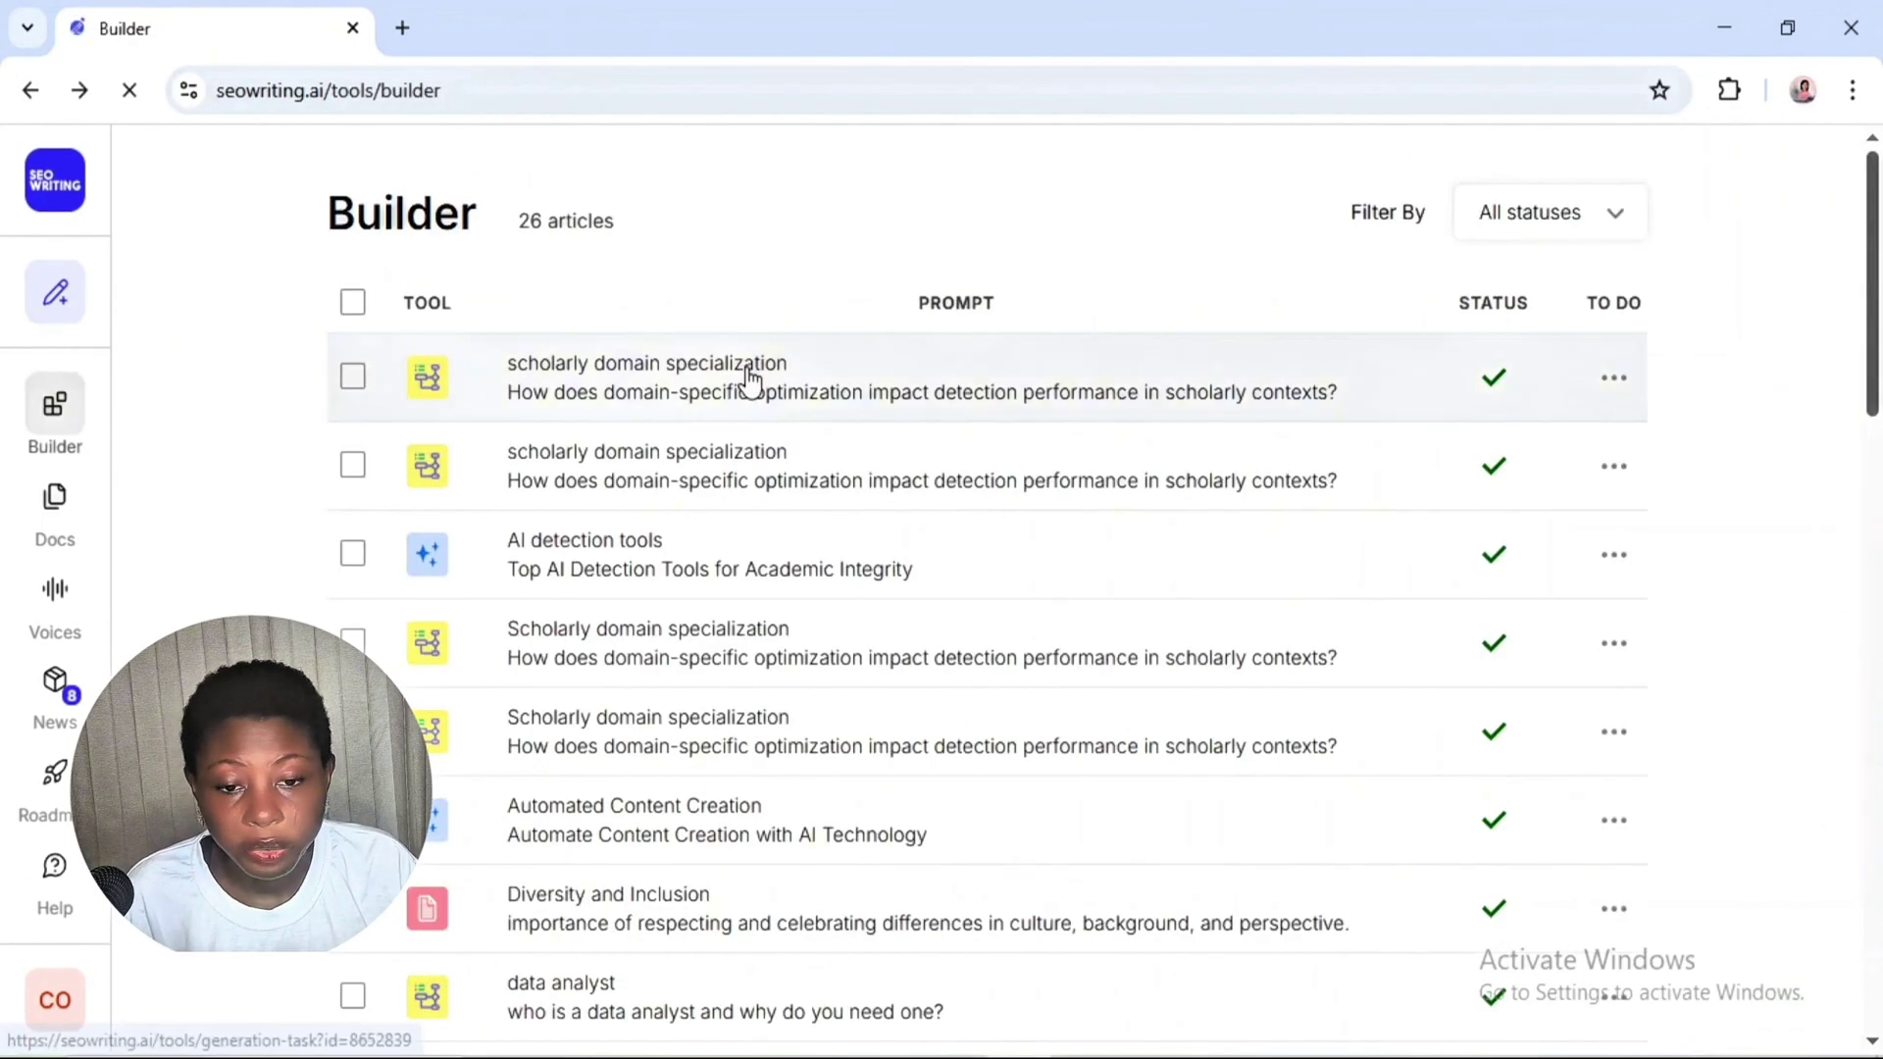
pyautogui.scroll(-1, 1009, 778)
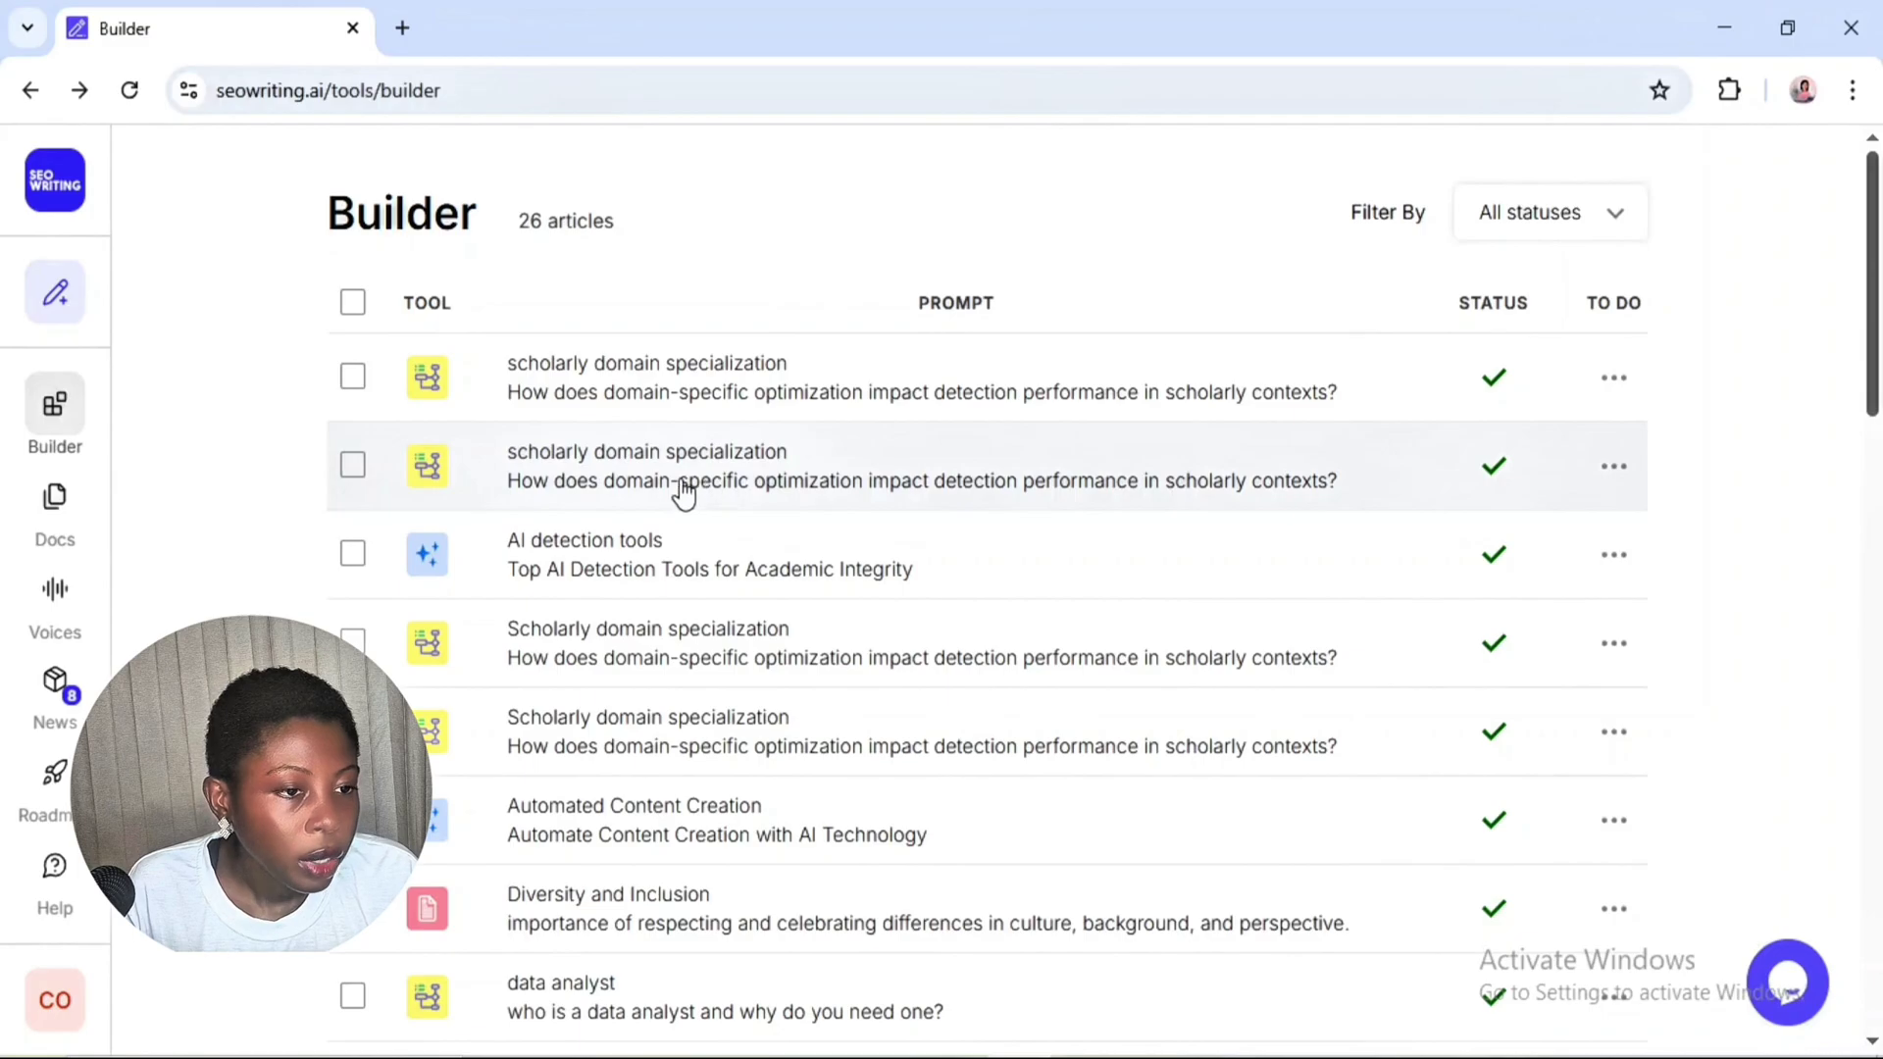
pyautogui.click(721, 496)
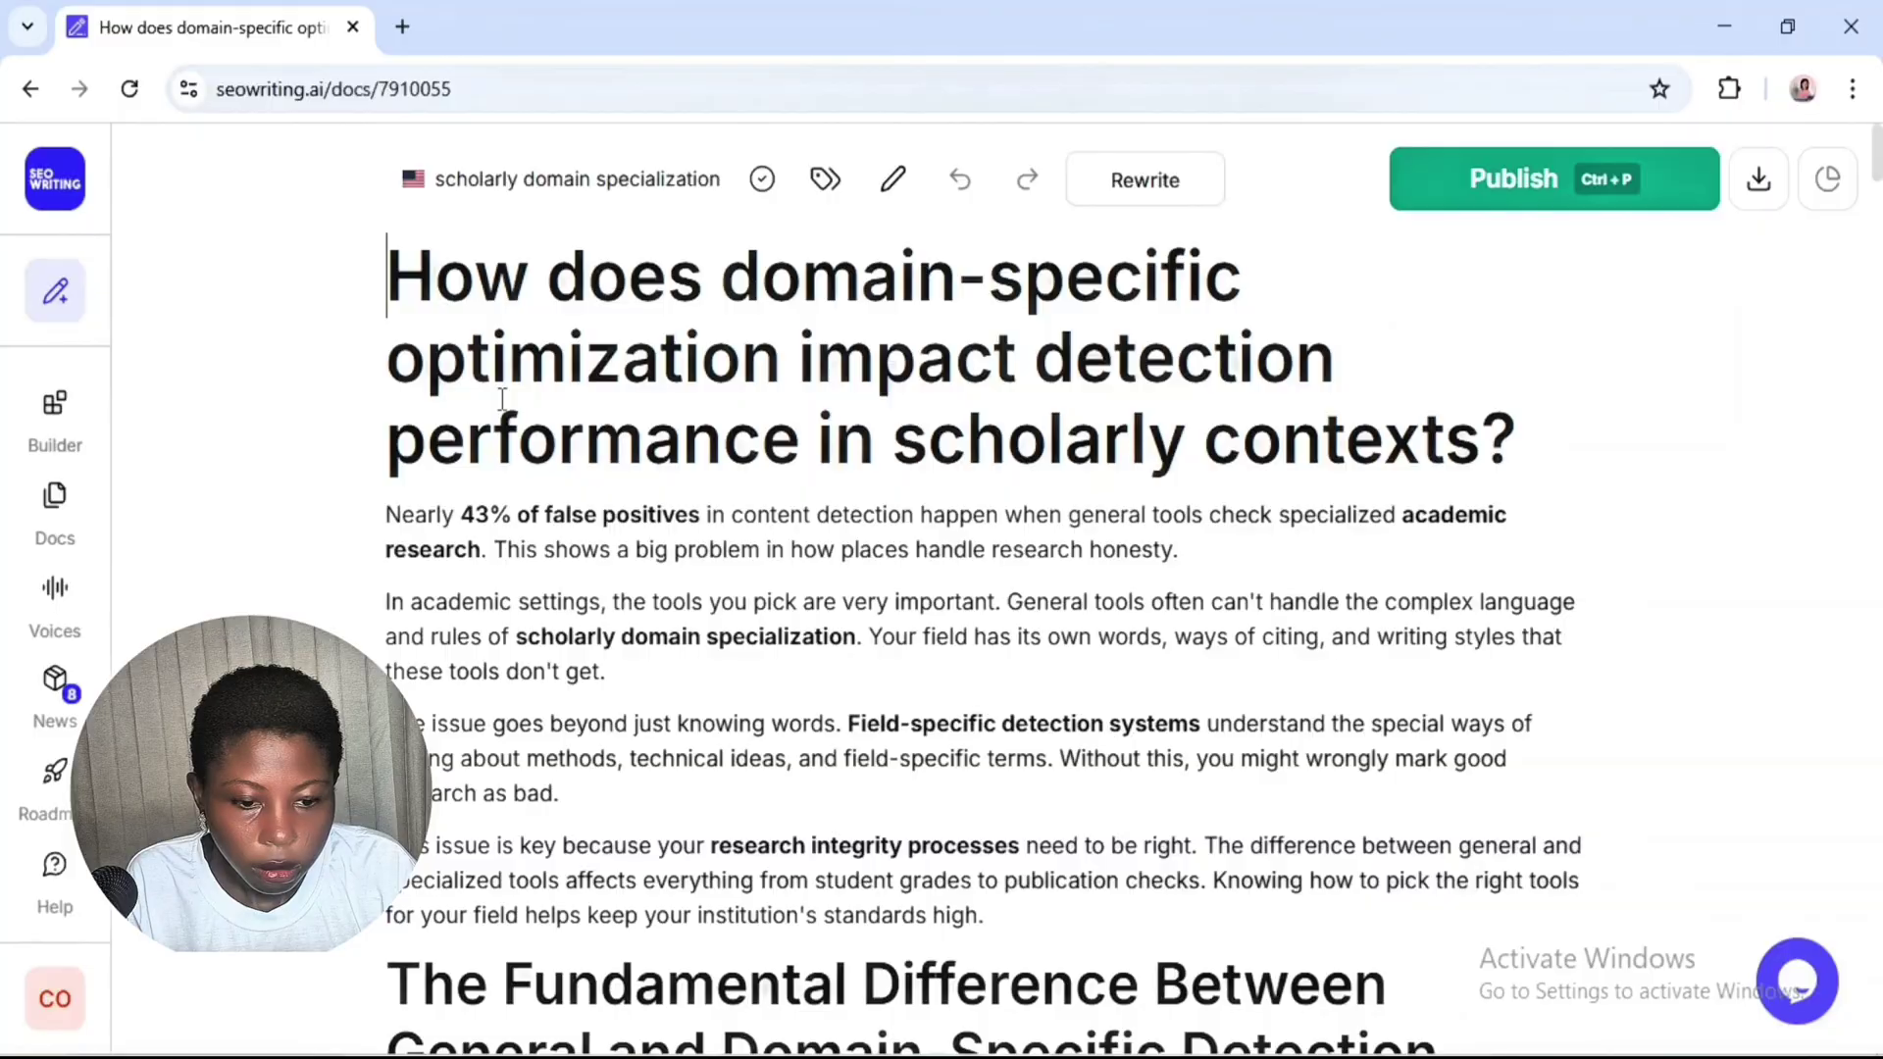
# - Select and copy the article text from the title down to the end of the section before "Performance Comparison"
pyautogui.moveTo(502, 399); pyautogui.dragTo(677, 441)
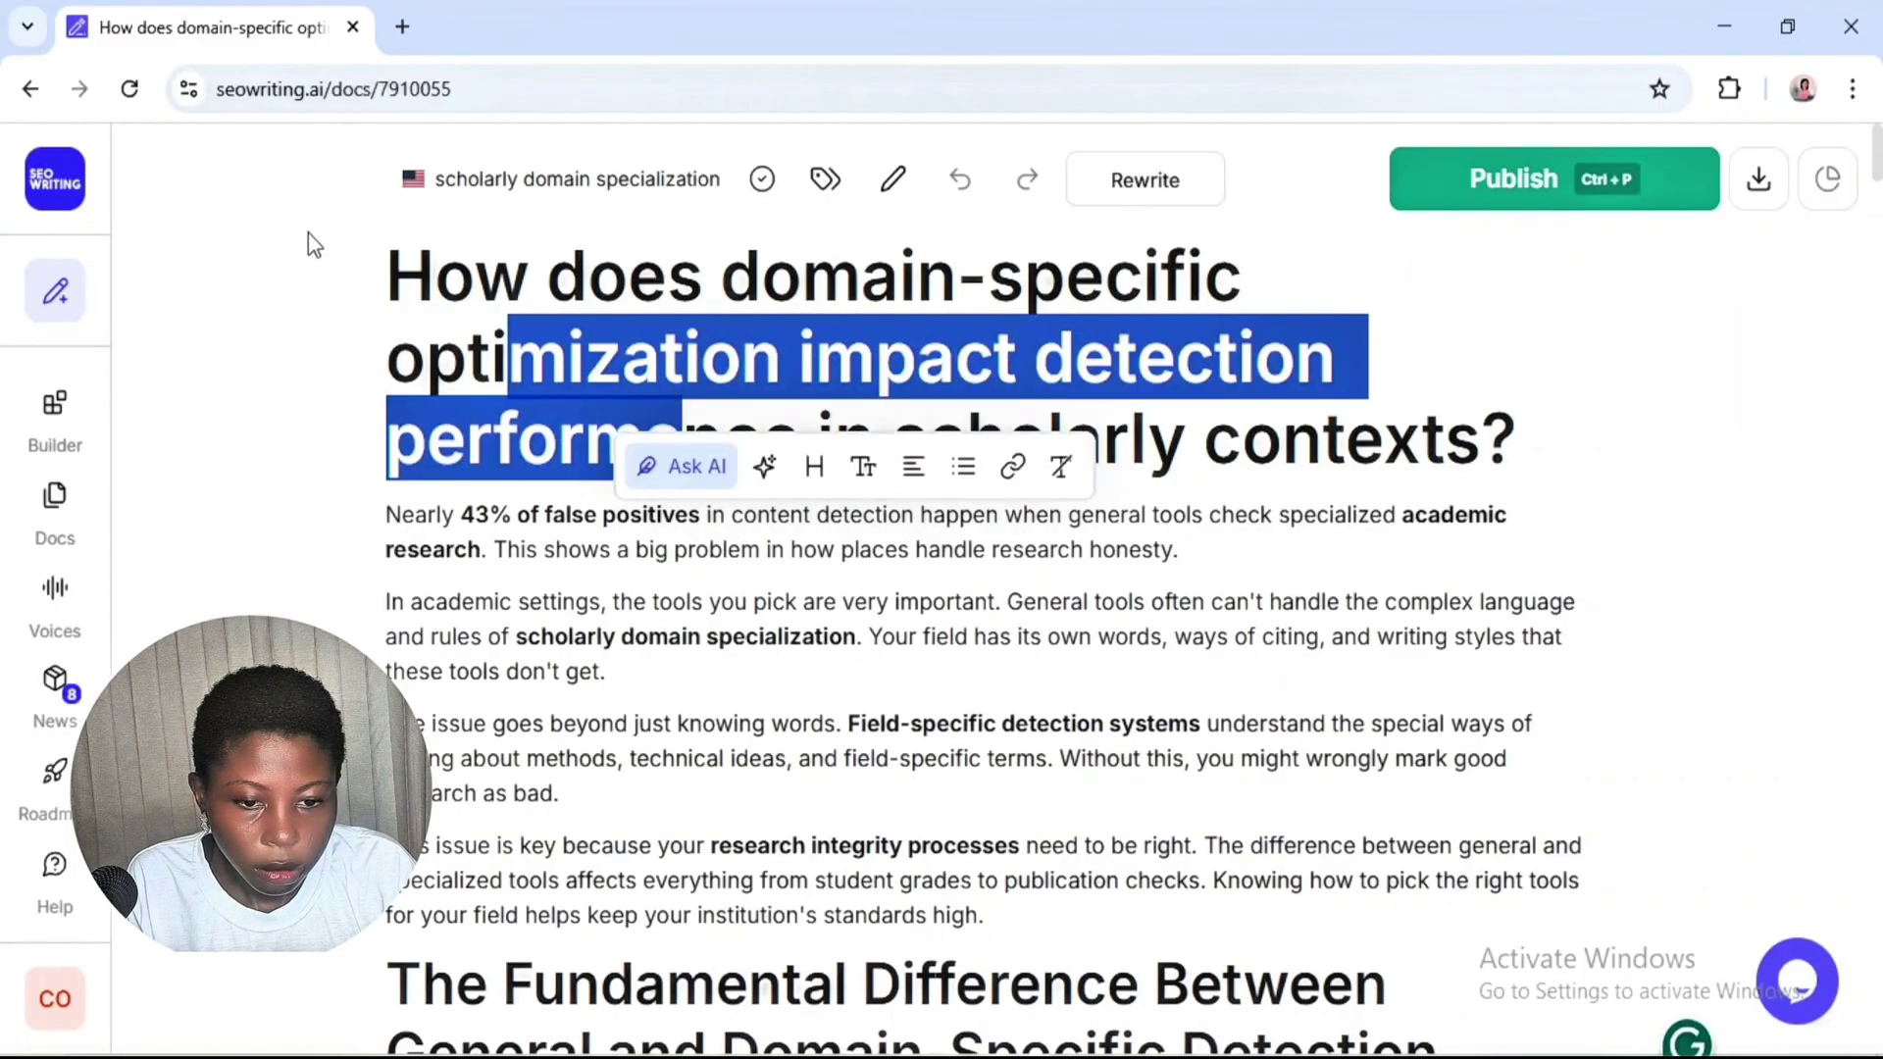
pyautogui.click(391, 278)
pyautogui.moveTo(392, 278); pyautogui.dragTo(1455, 351)
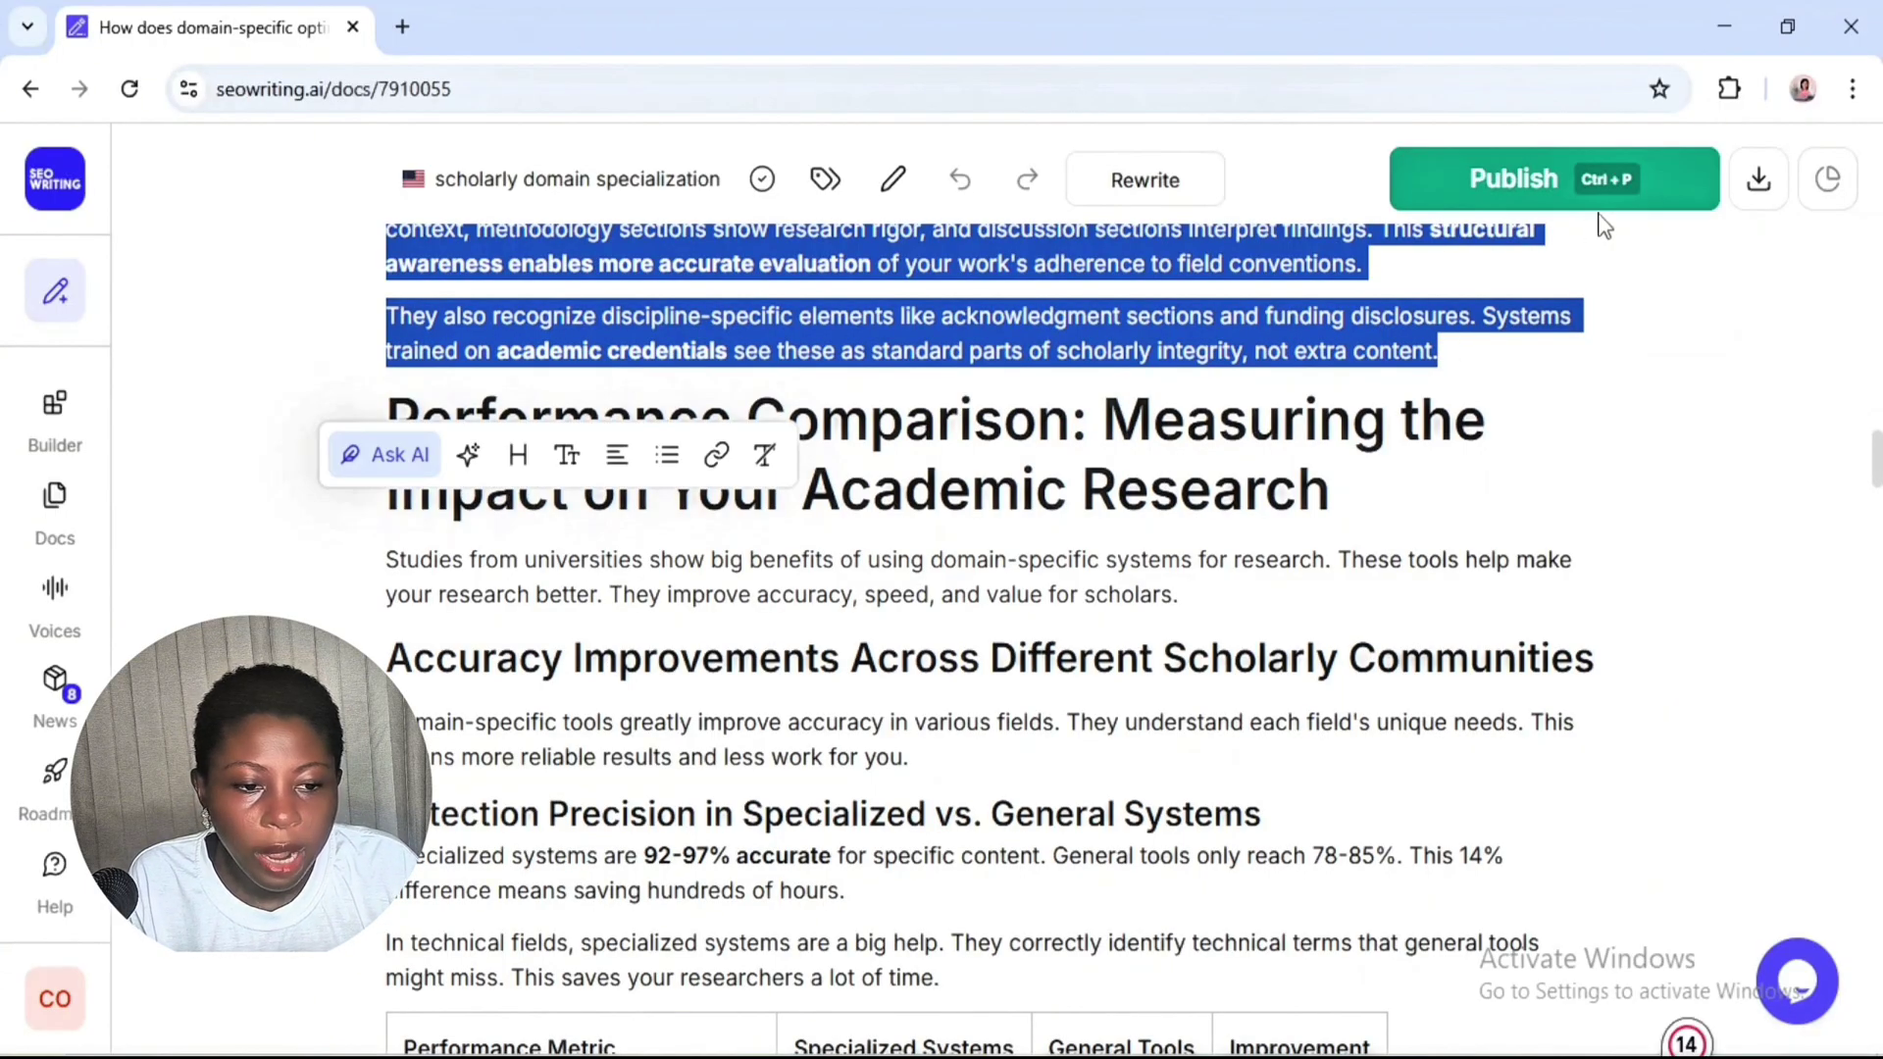
# - Switch to ZeroGPT in the other browser window, paste the copied article text, run the AI detection and look over the checked text
pyautogui.click(1721, 18)
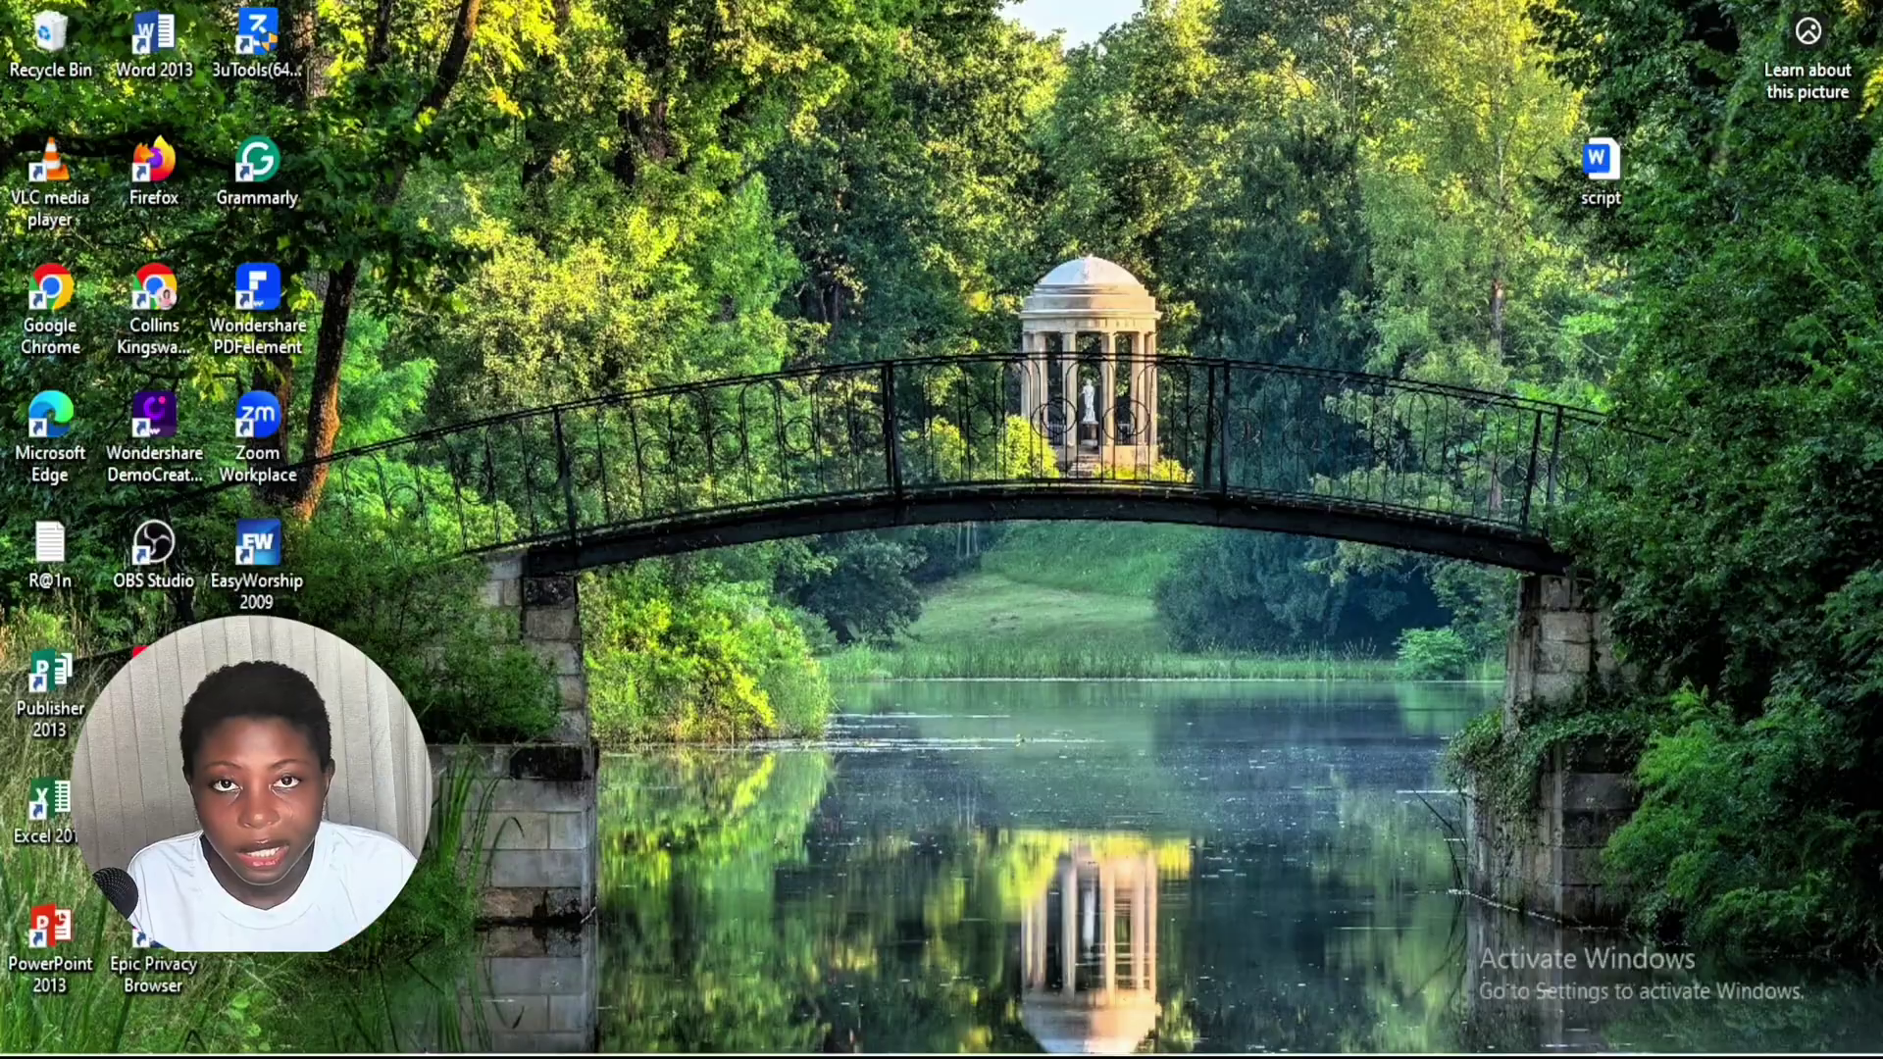
pyautogui.hotkey('alt', 'Tab')
pyautogui.click(597, 610)
pyautogui.hotkey('ctrl', 'v')
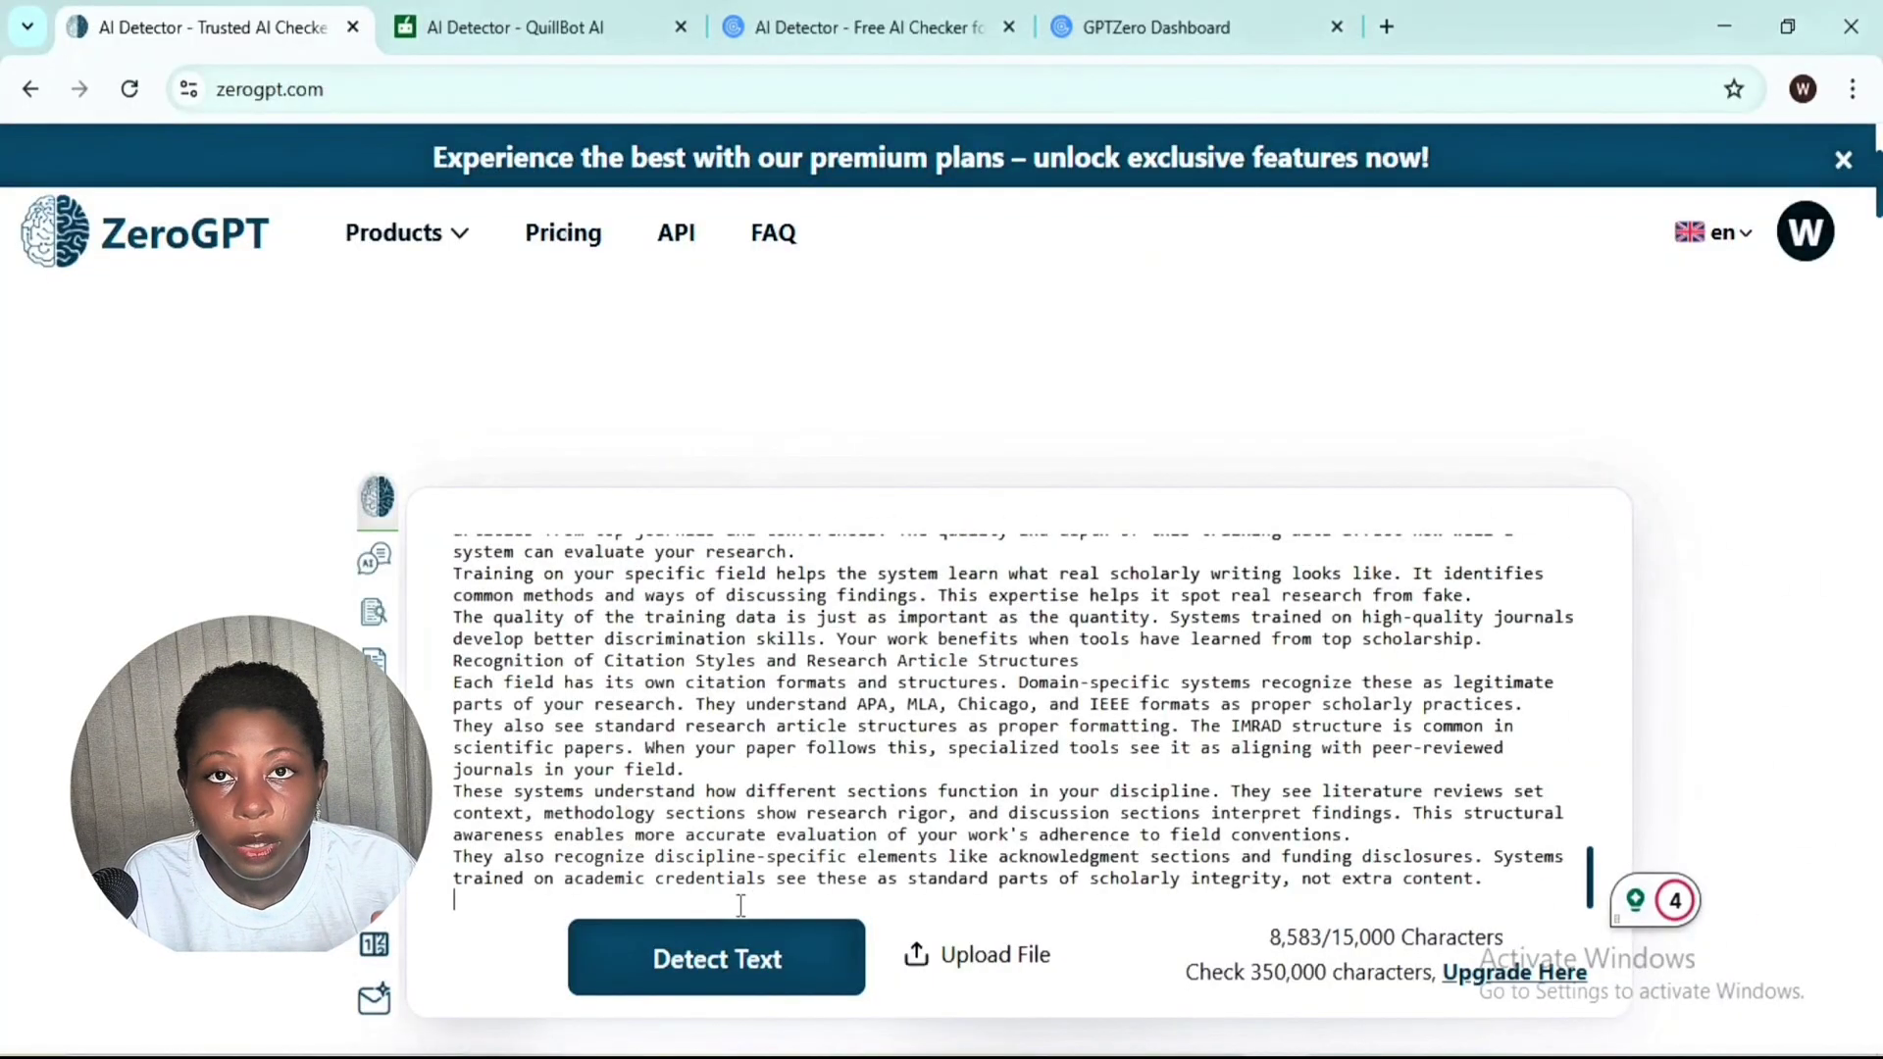
pyautogui.click(726, 962)
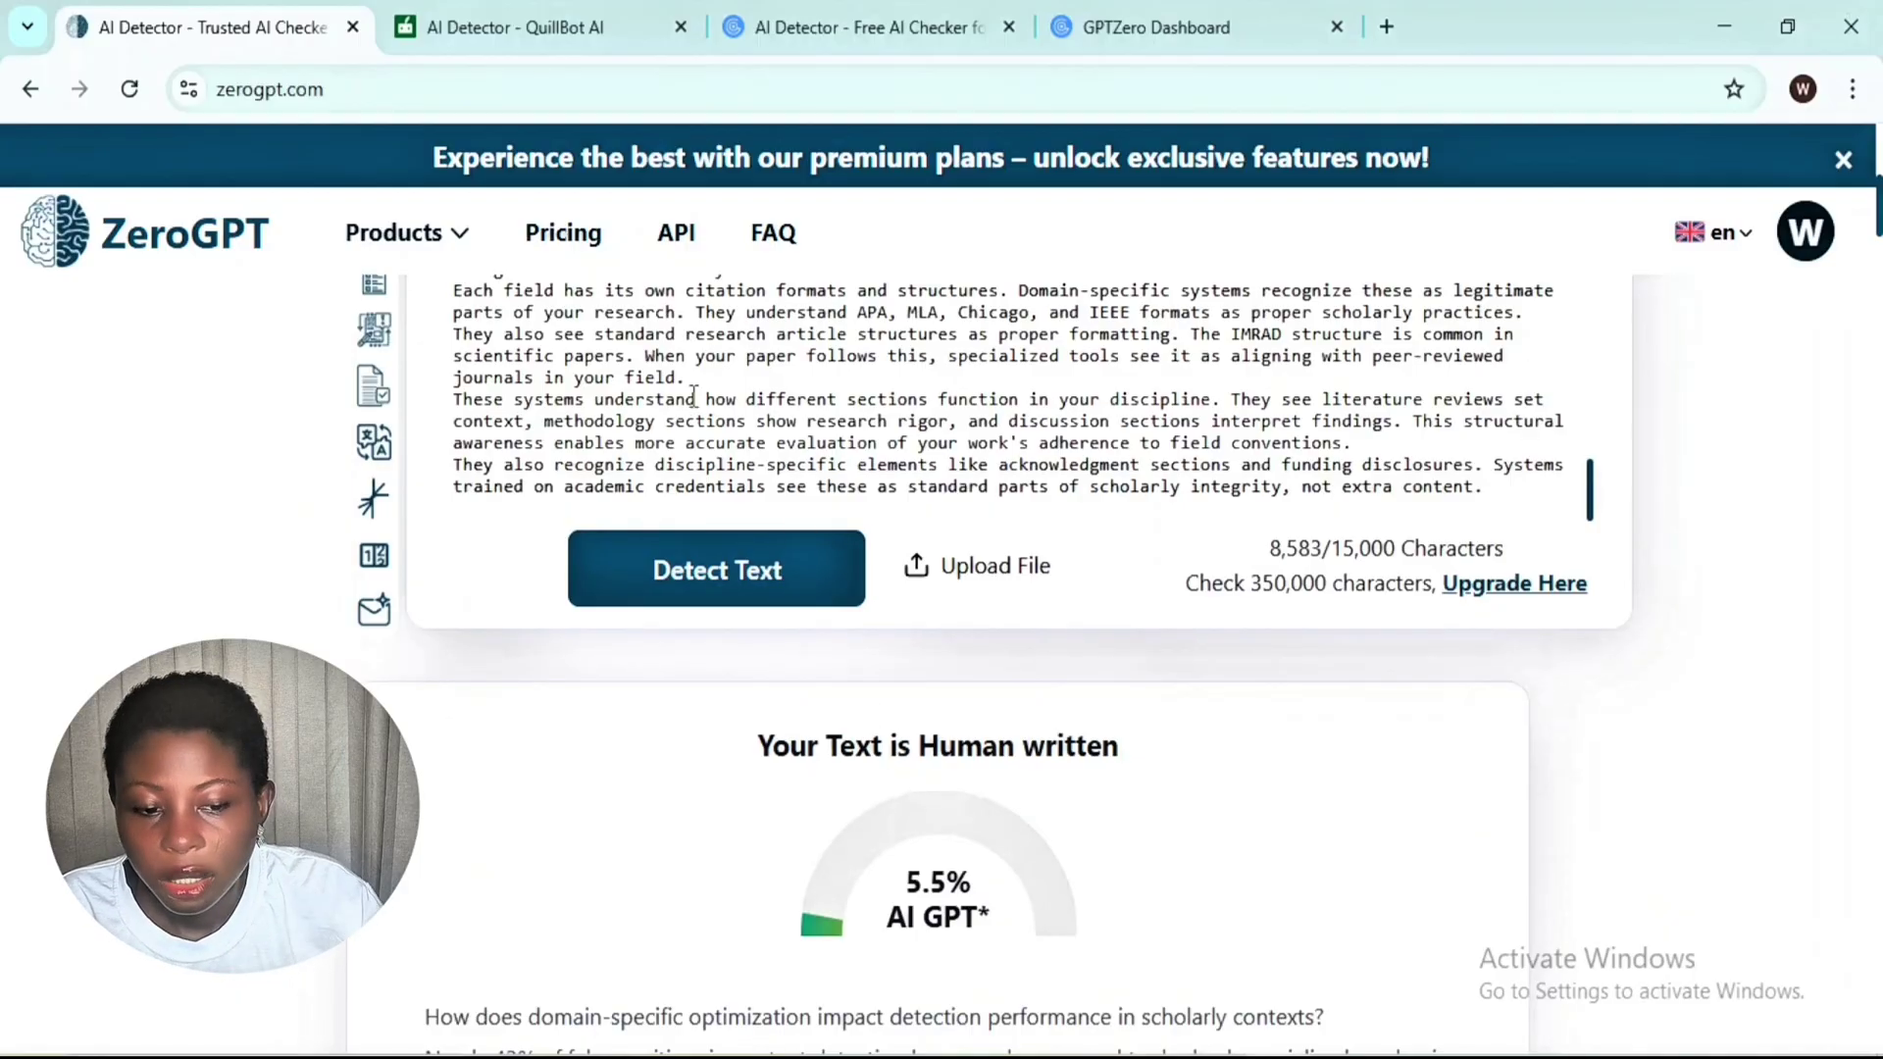
pyautogui.scroll(3, 694, 396)
pyautogui.scroll(10, 981, 397)
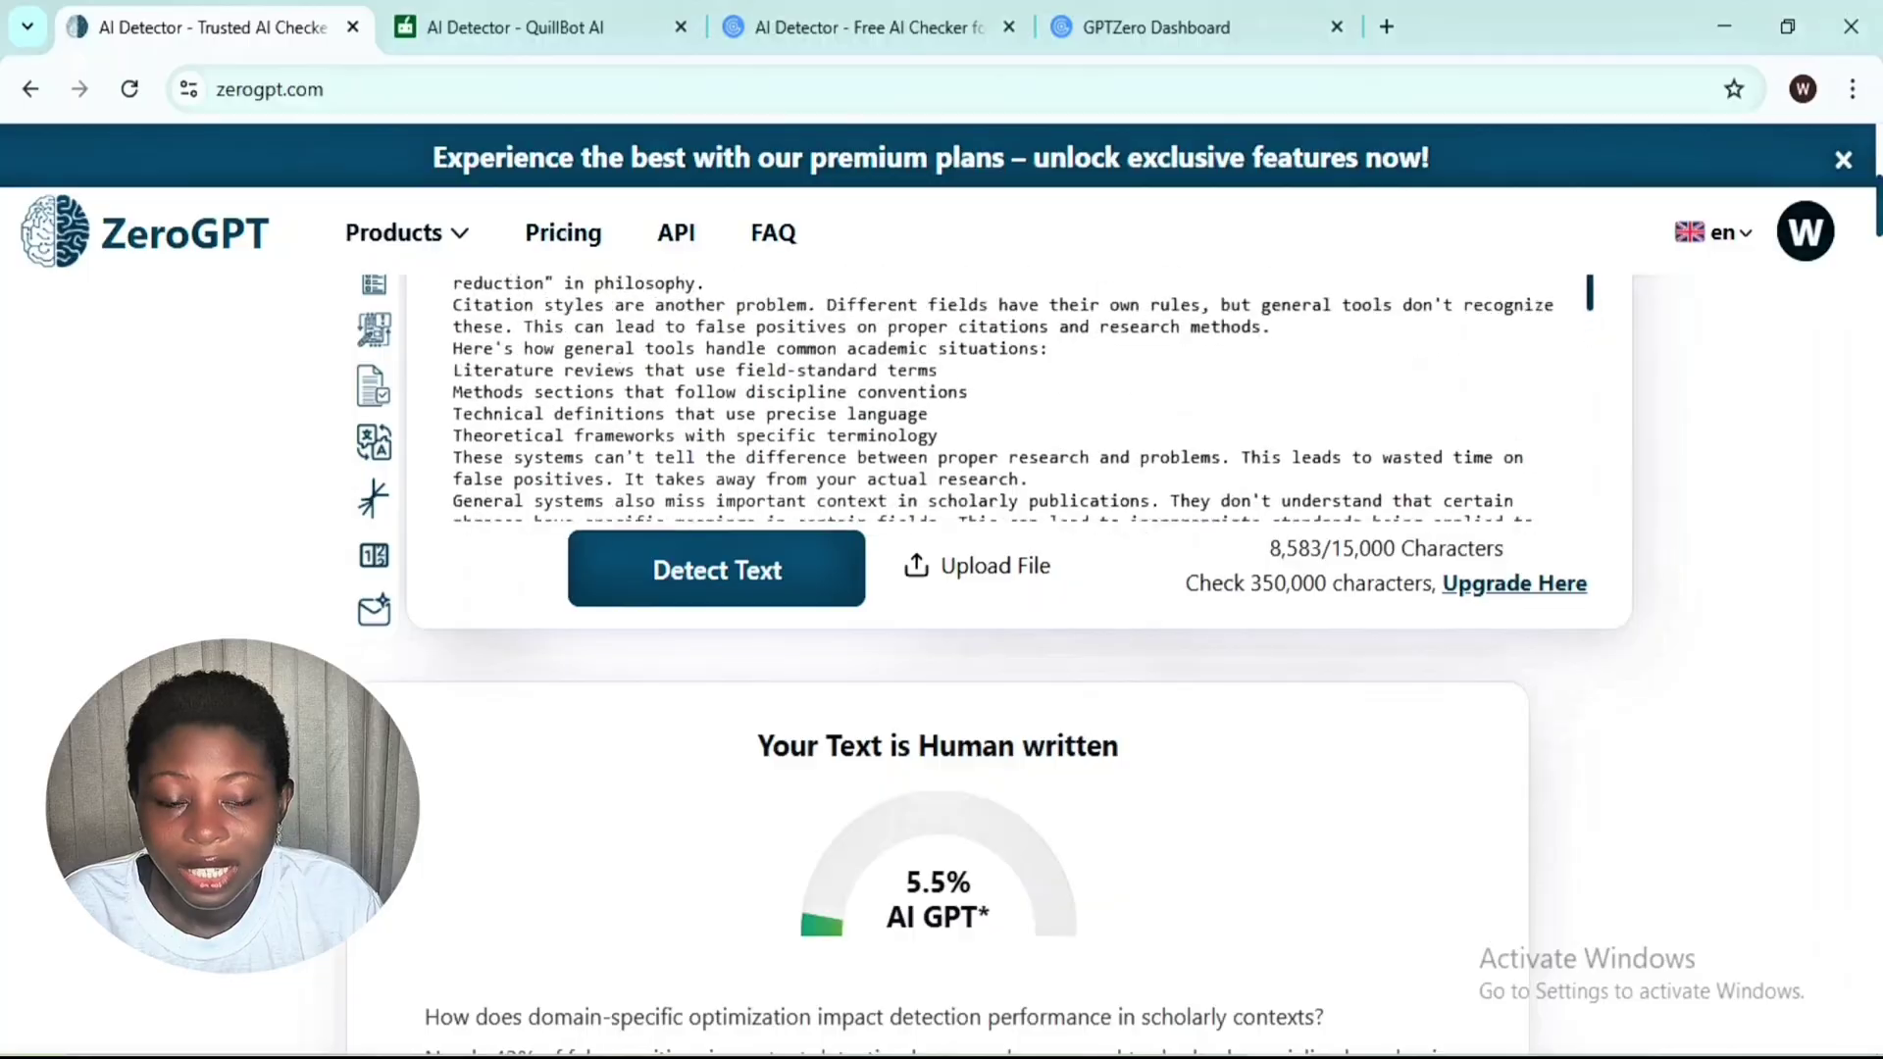
pyautogui.scroll(6, 981, 397)
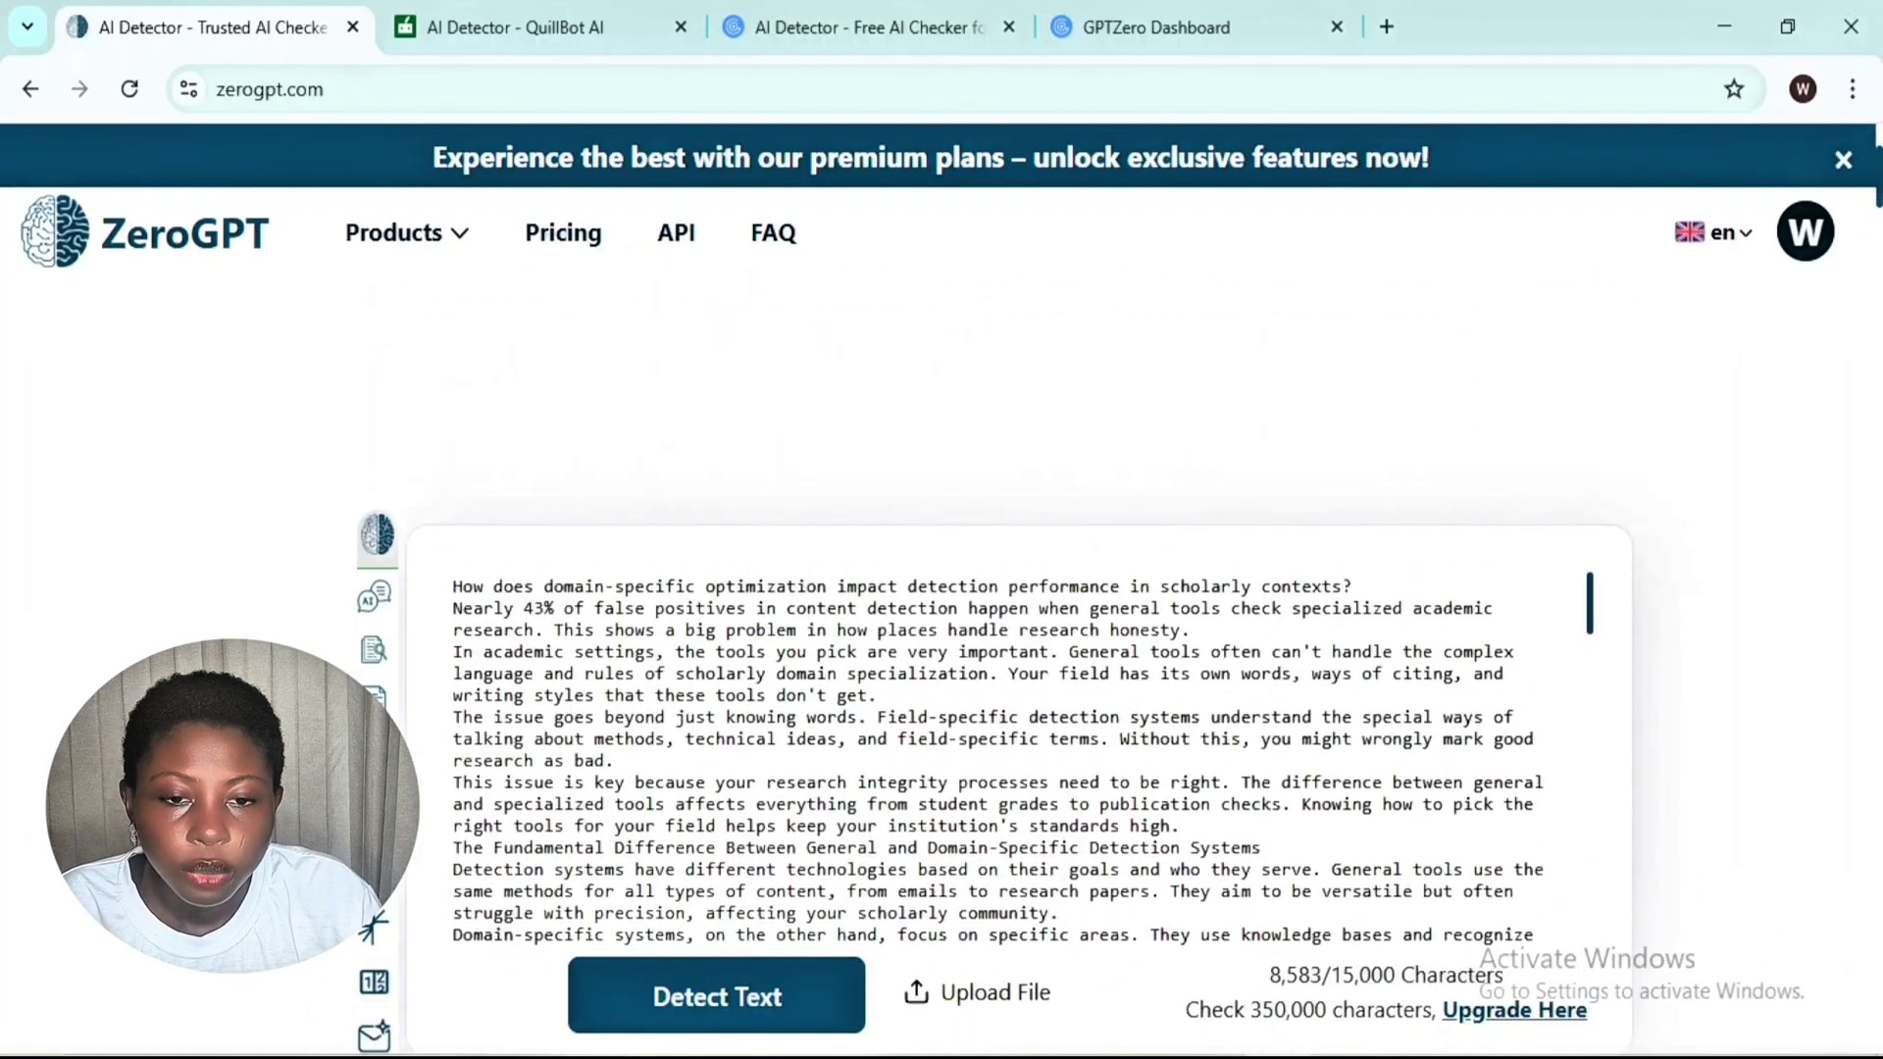
# - Switch to QuillBot's AI Detector, replace its text with the copied article, delete the article's last two paragraphs and run the AI detection
pyautogui.scroll(4, 605, 409)
pyautogui.click(535, 30)
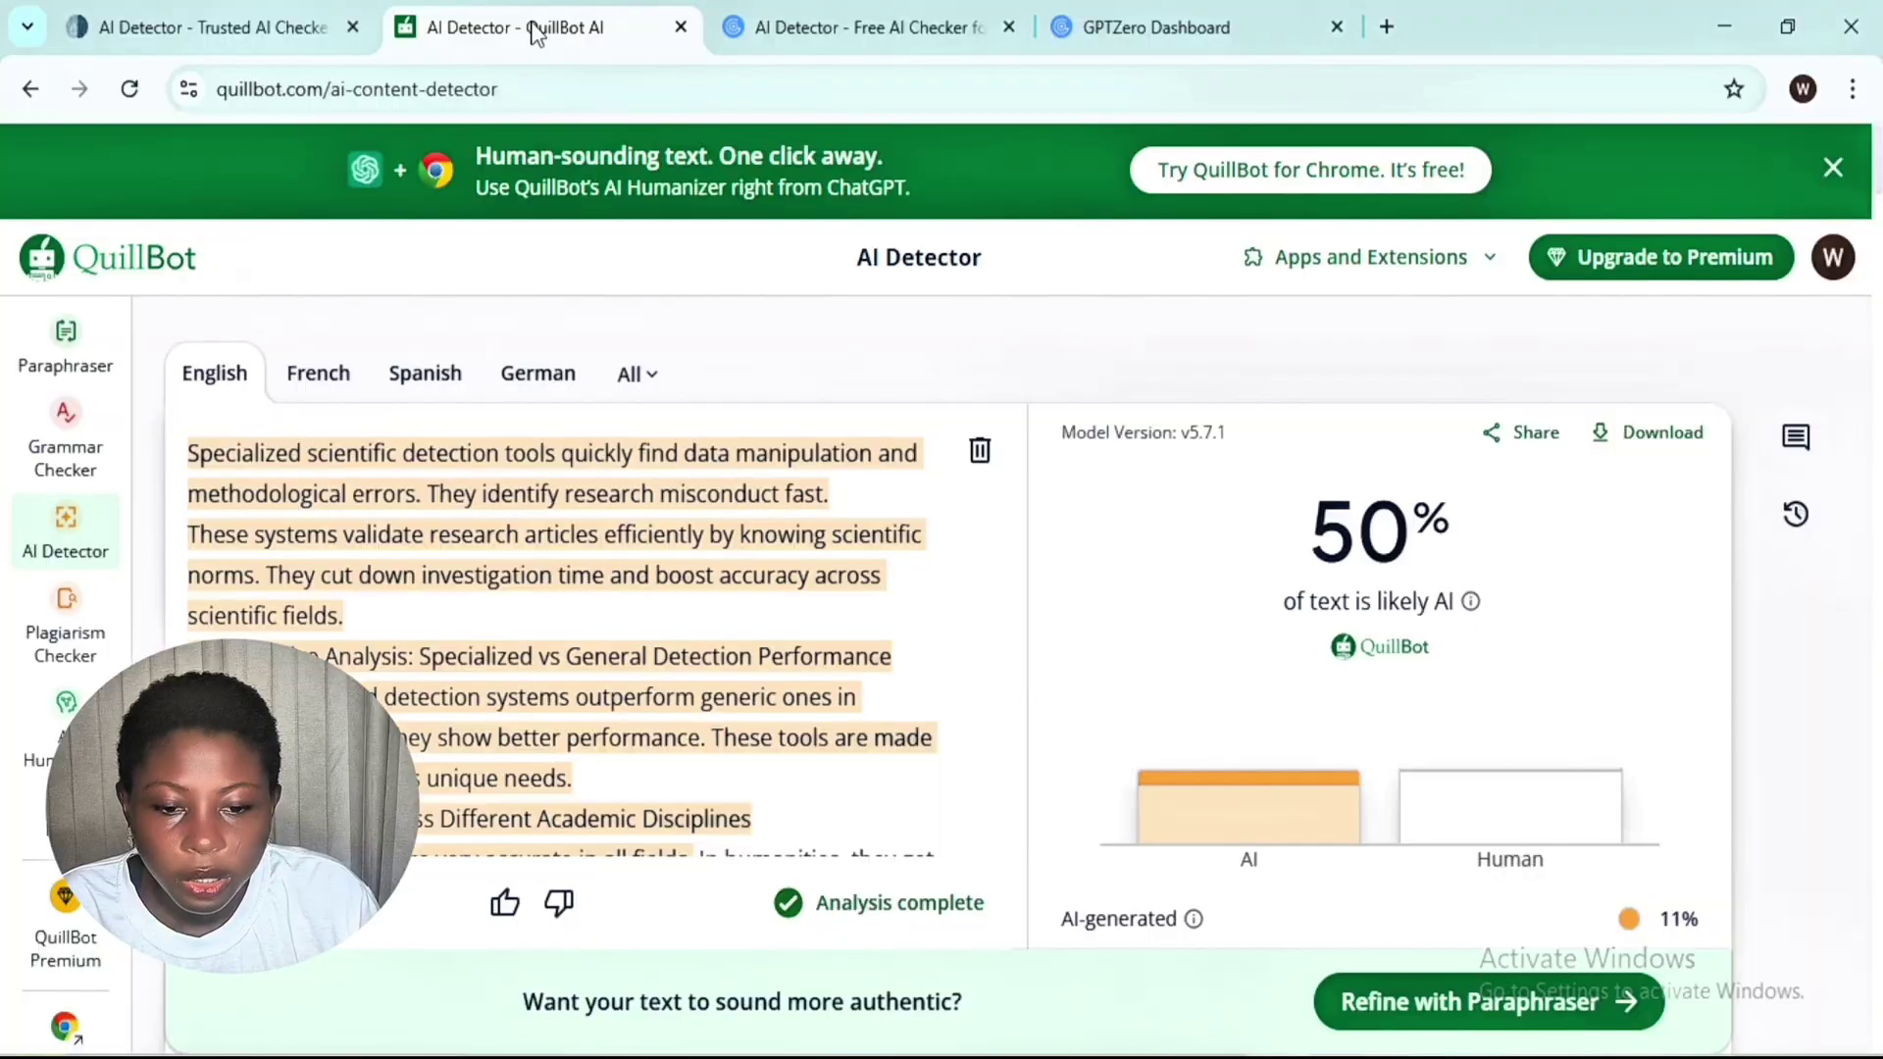
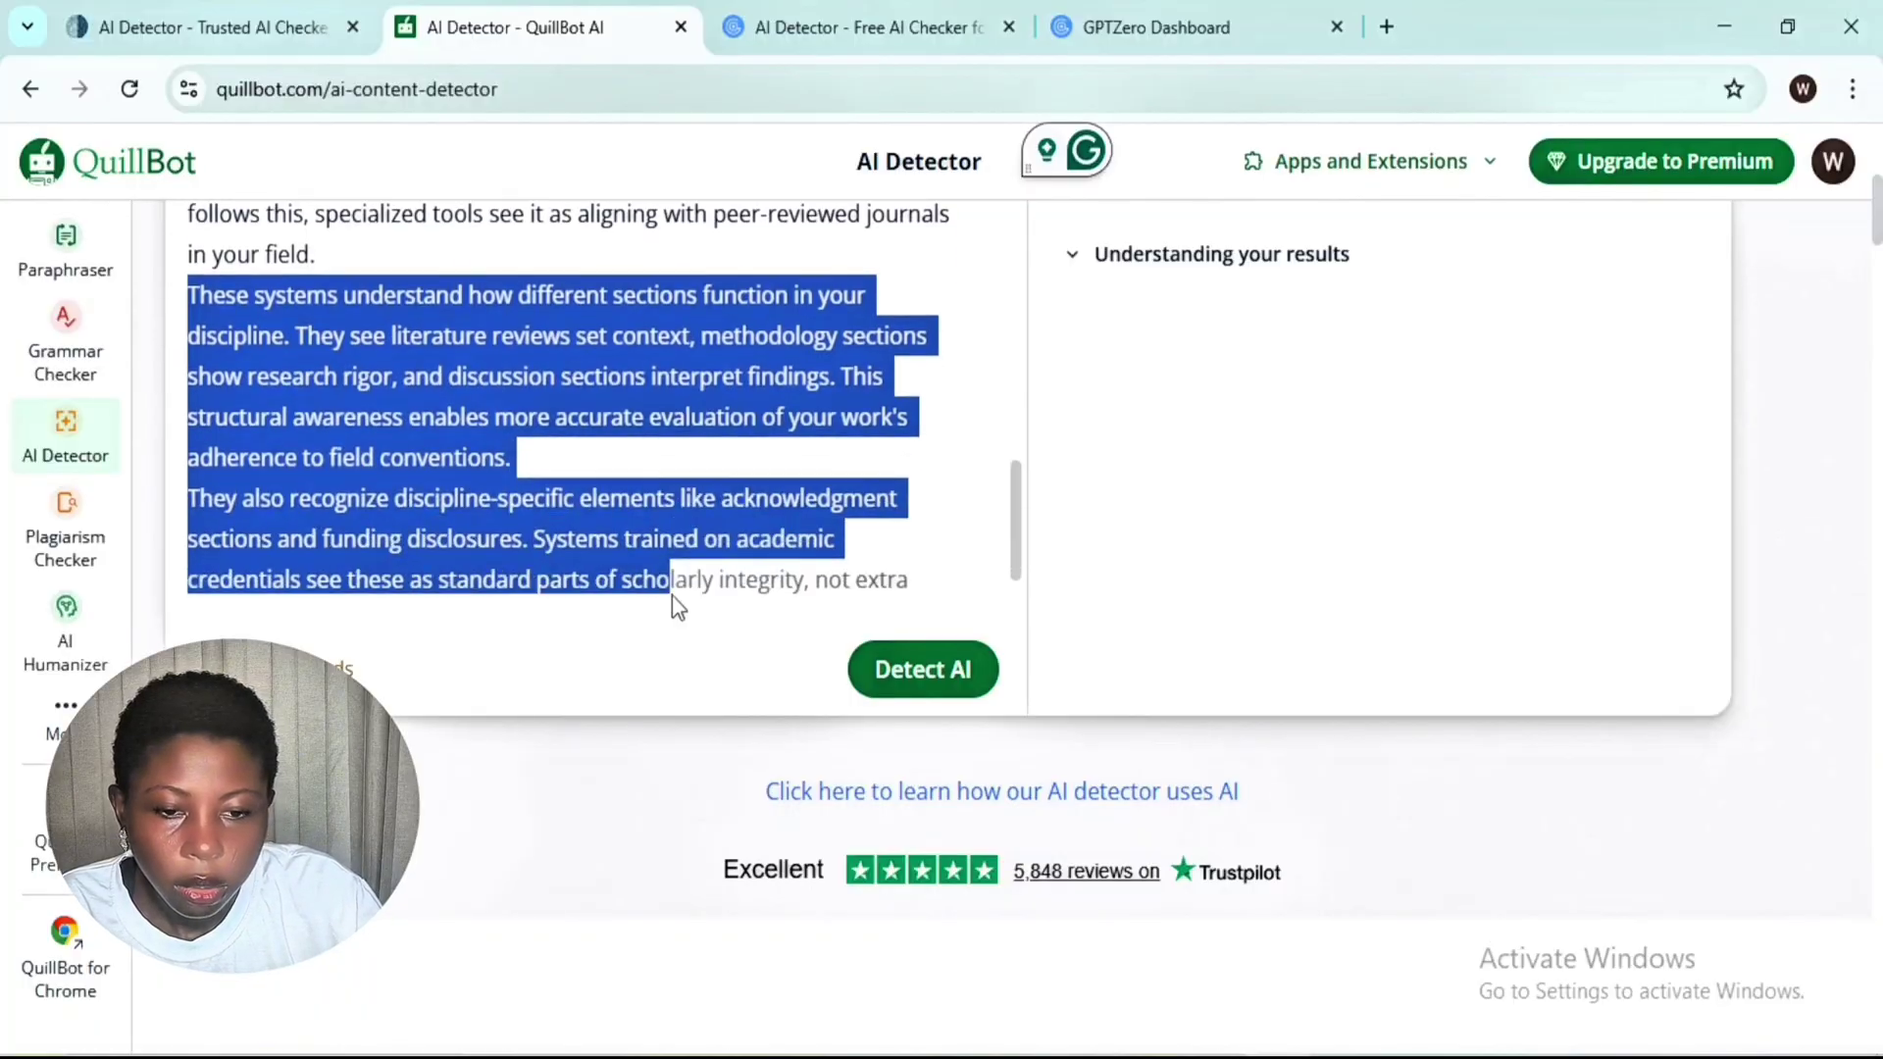
pyautogui.scroll(-4, 707, 668)
pyautogui.press('BackSpace')
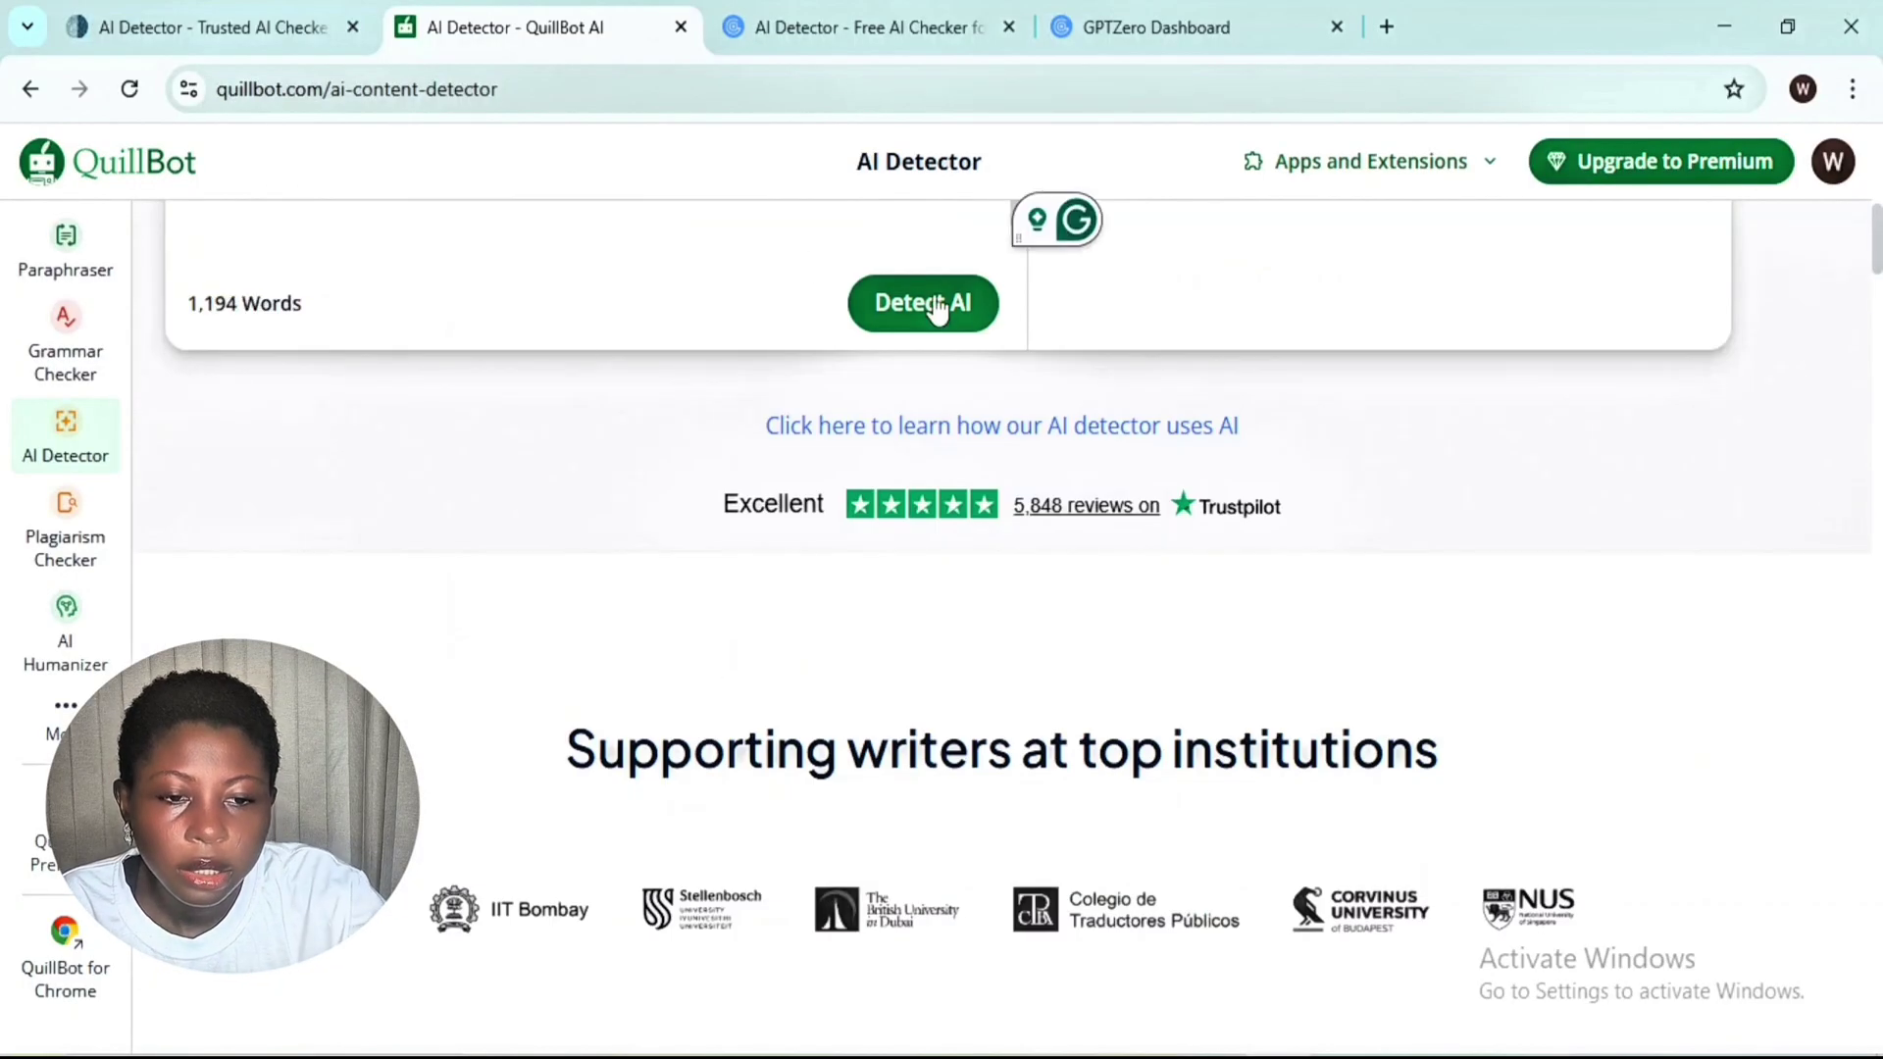
pyautogui.click(938, 304)
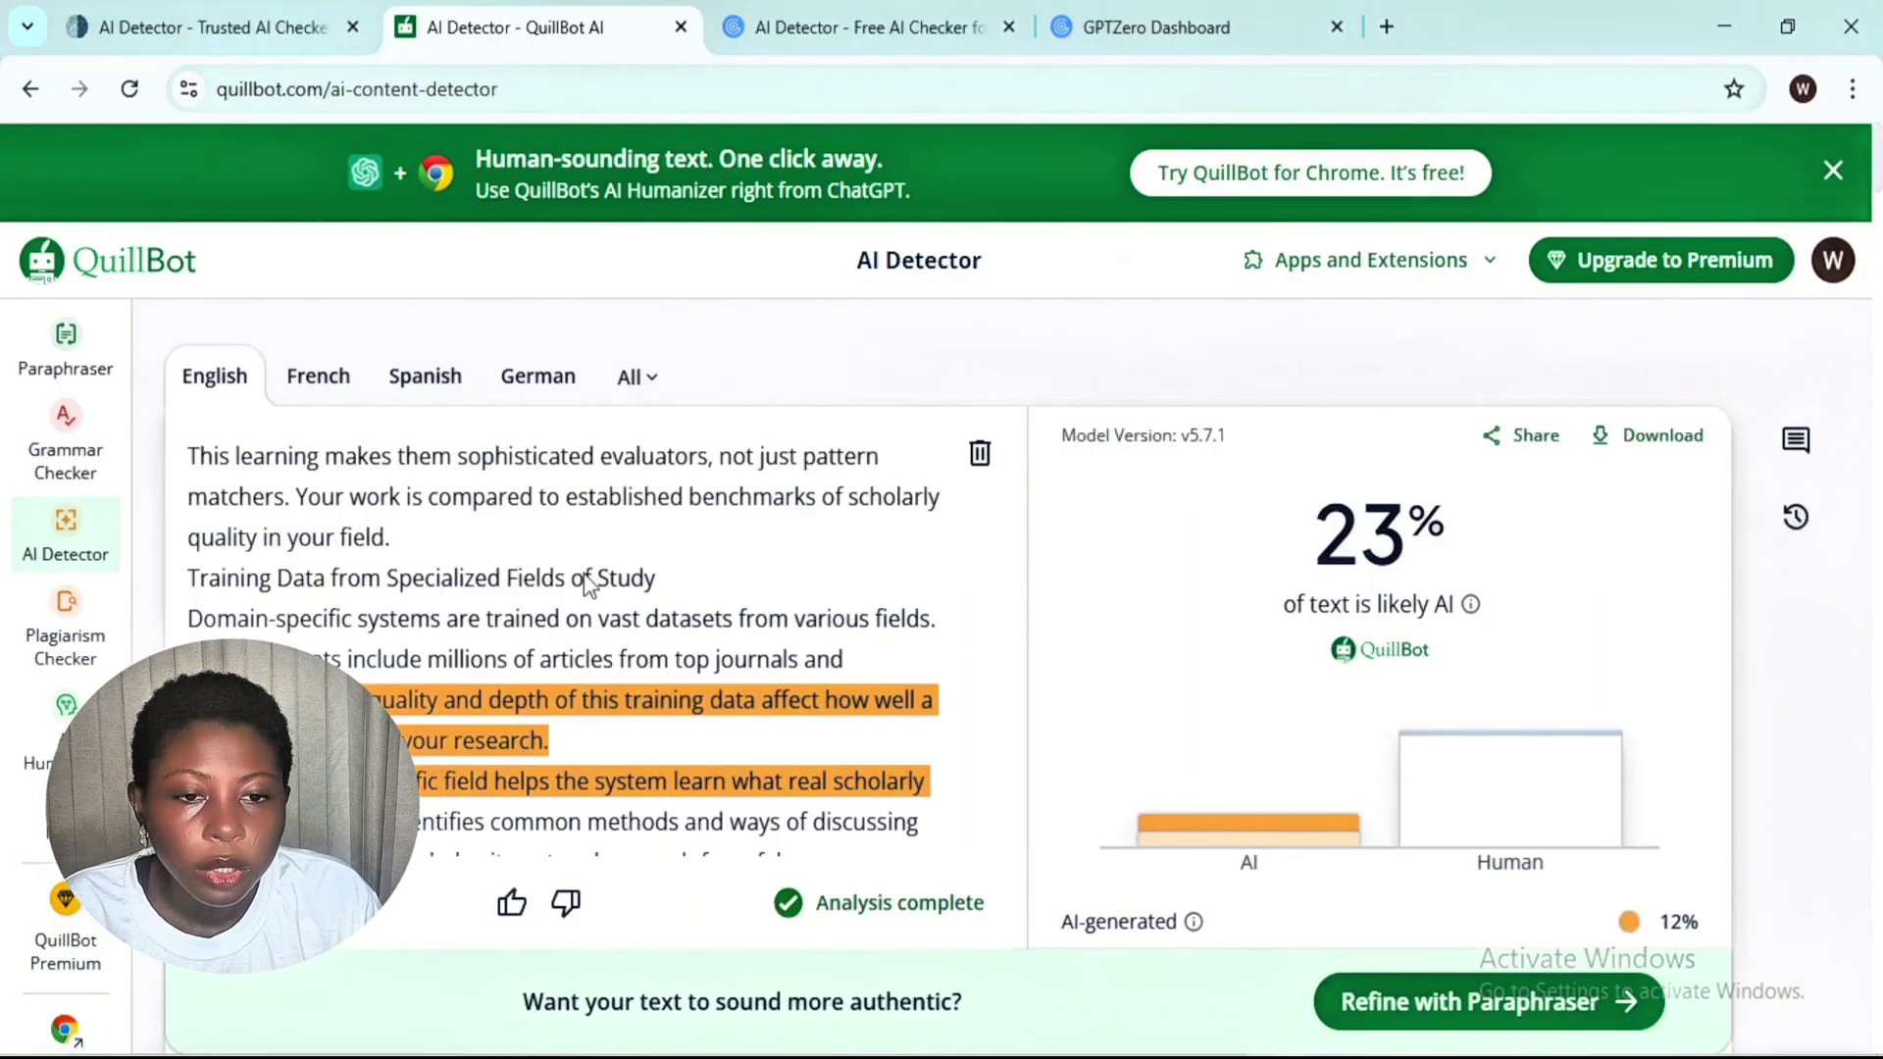
# - Switch to the GPTZero dashboard, replace the existing text with the copied article and scan it
pyautogui.click(1108, 27)
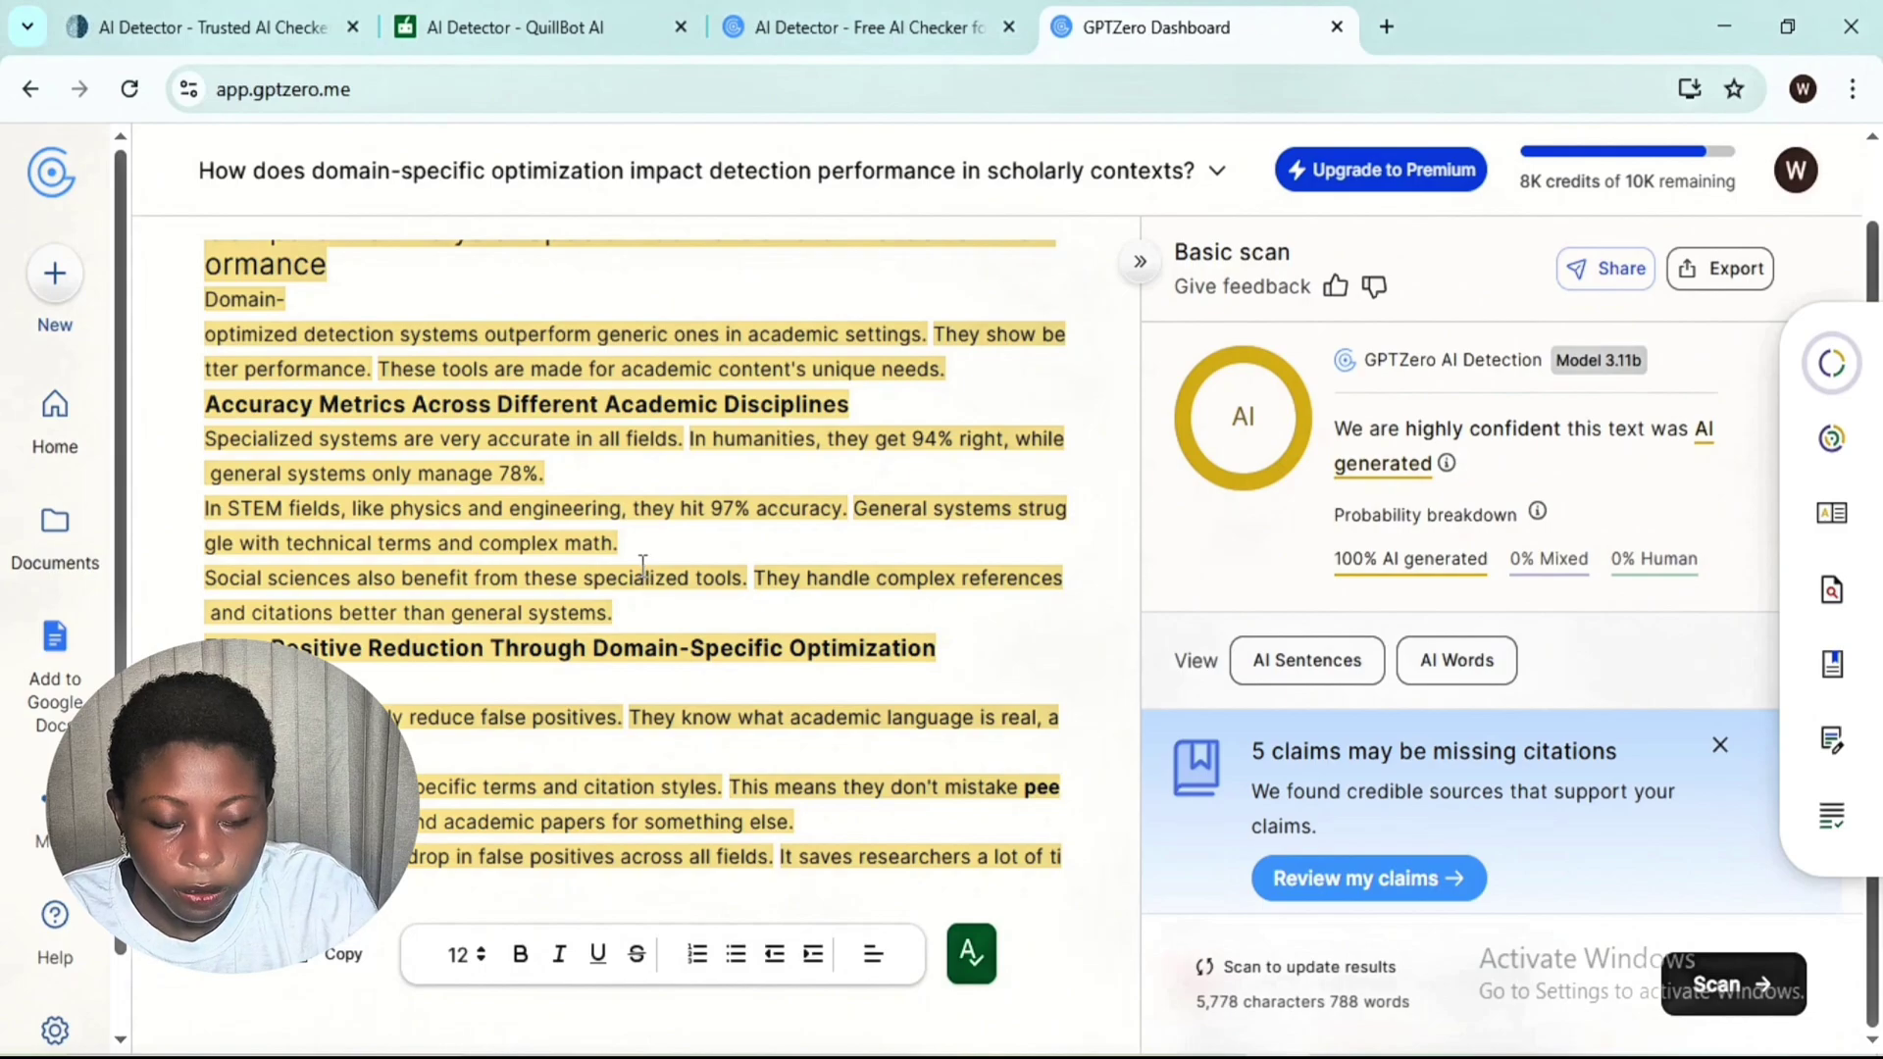
pyautogui.hotkey('ctrl', 'a')
pyautogui.press('BackSpace')
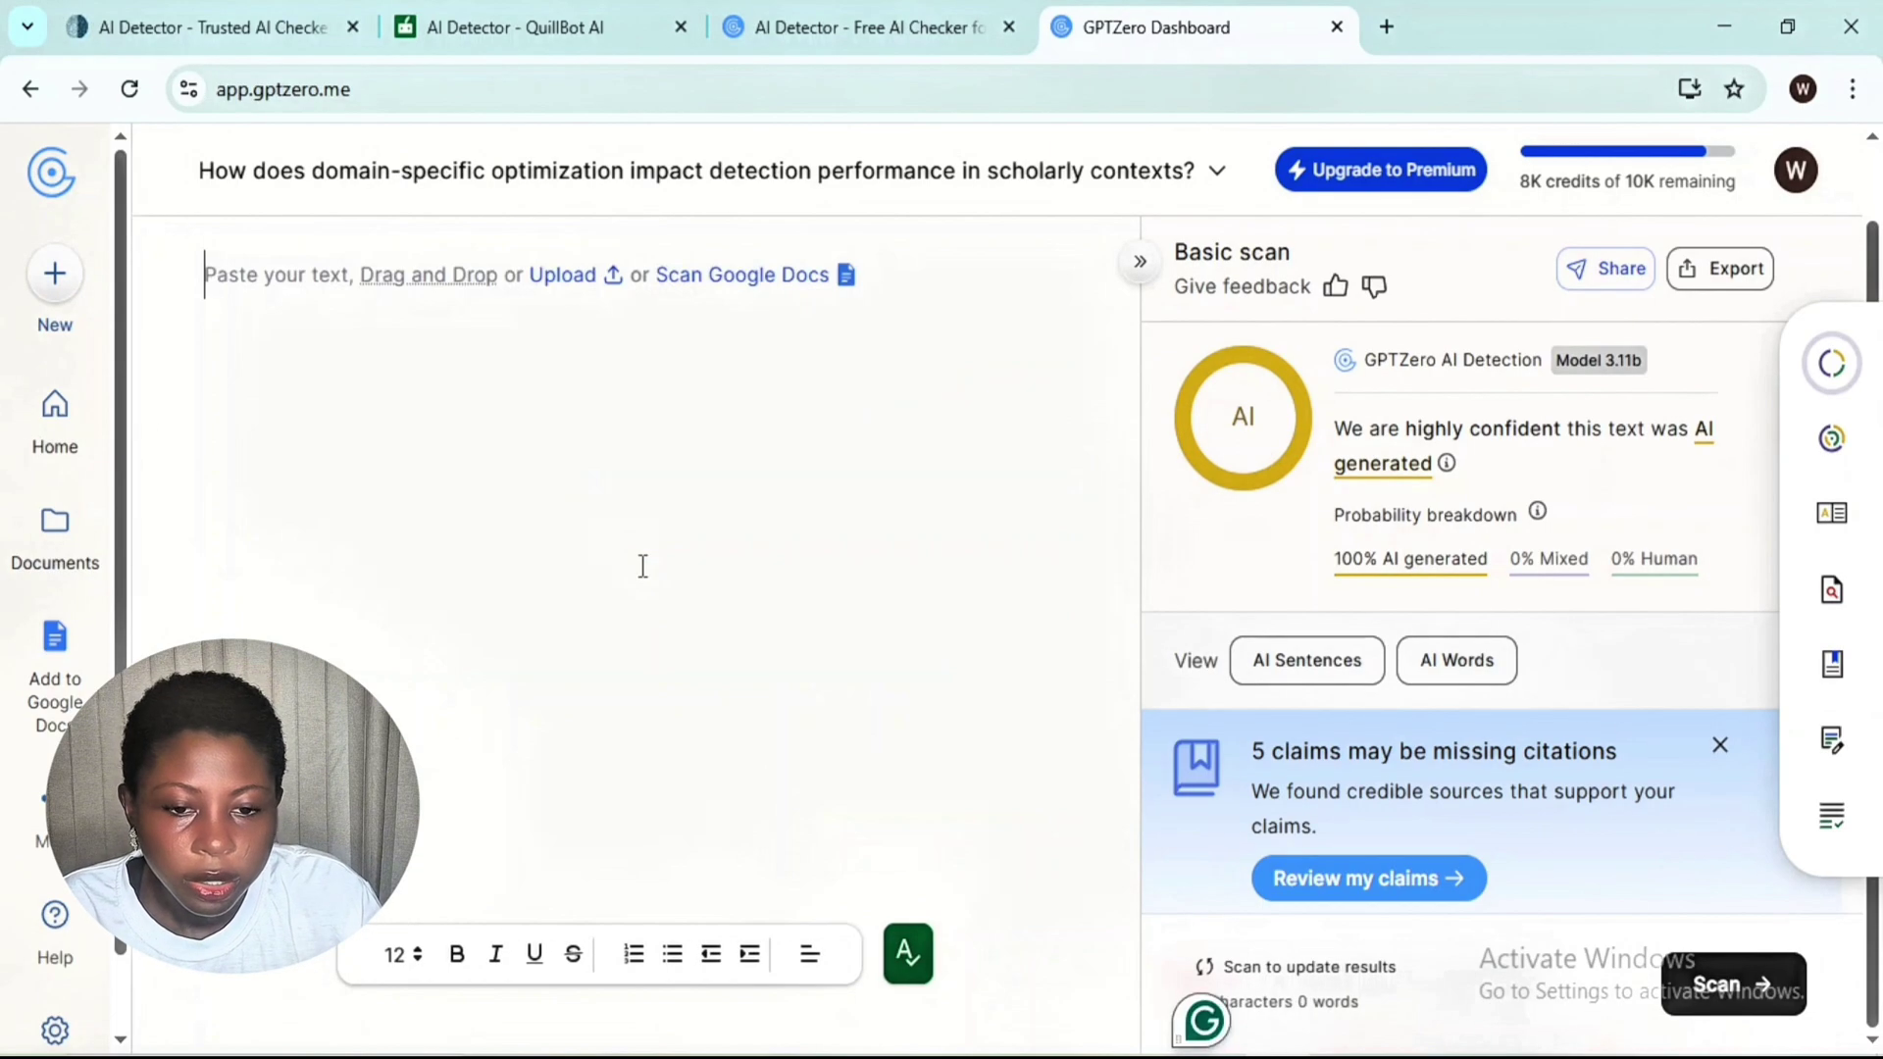
pyautogui.hotkey('ctrl', 'v')
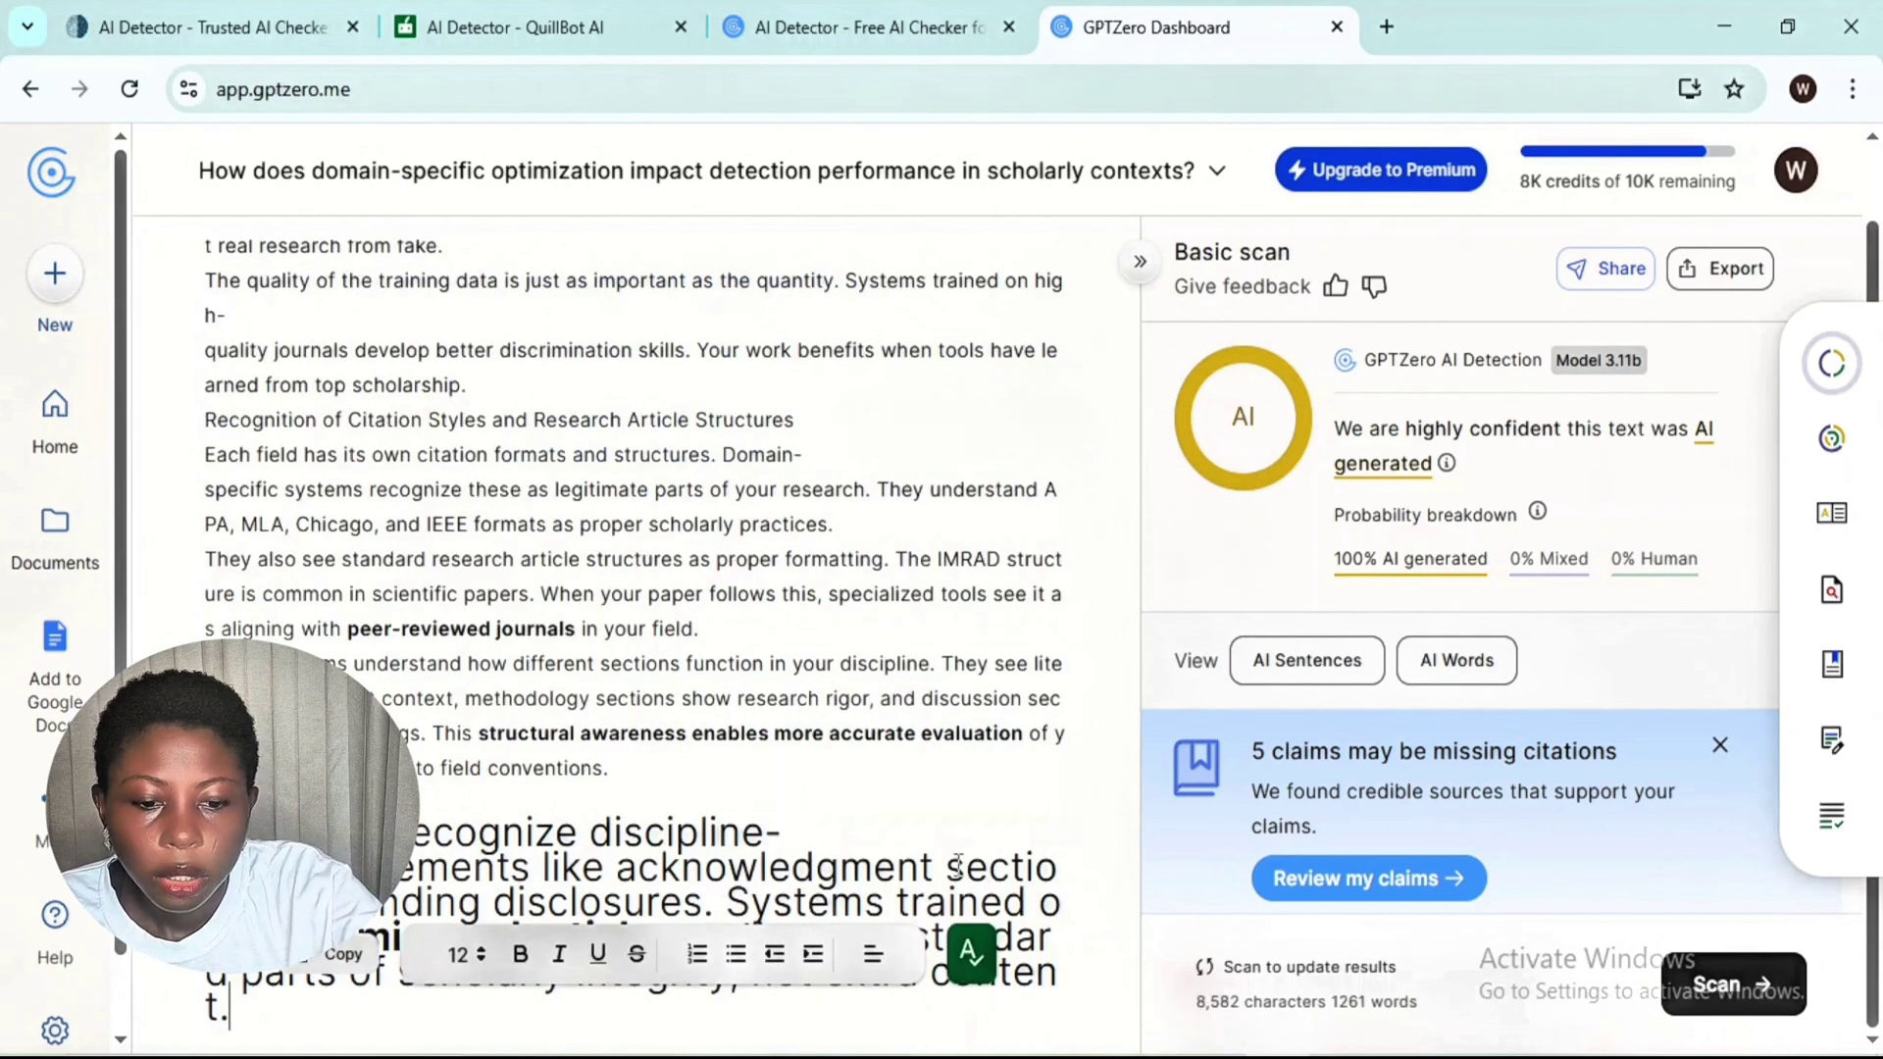
pyautogui.scroll(-2, 882, 784)
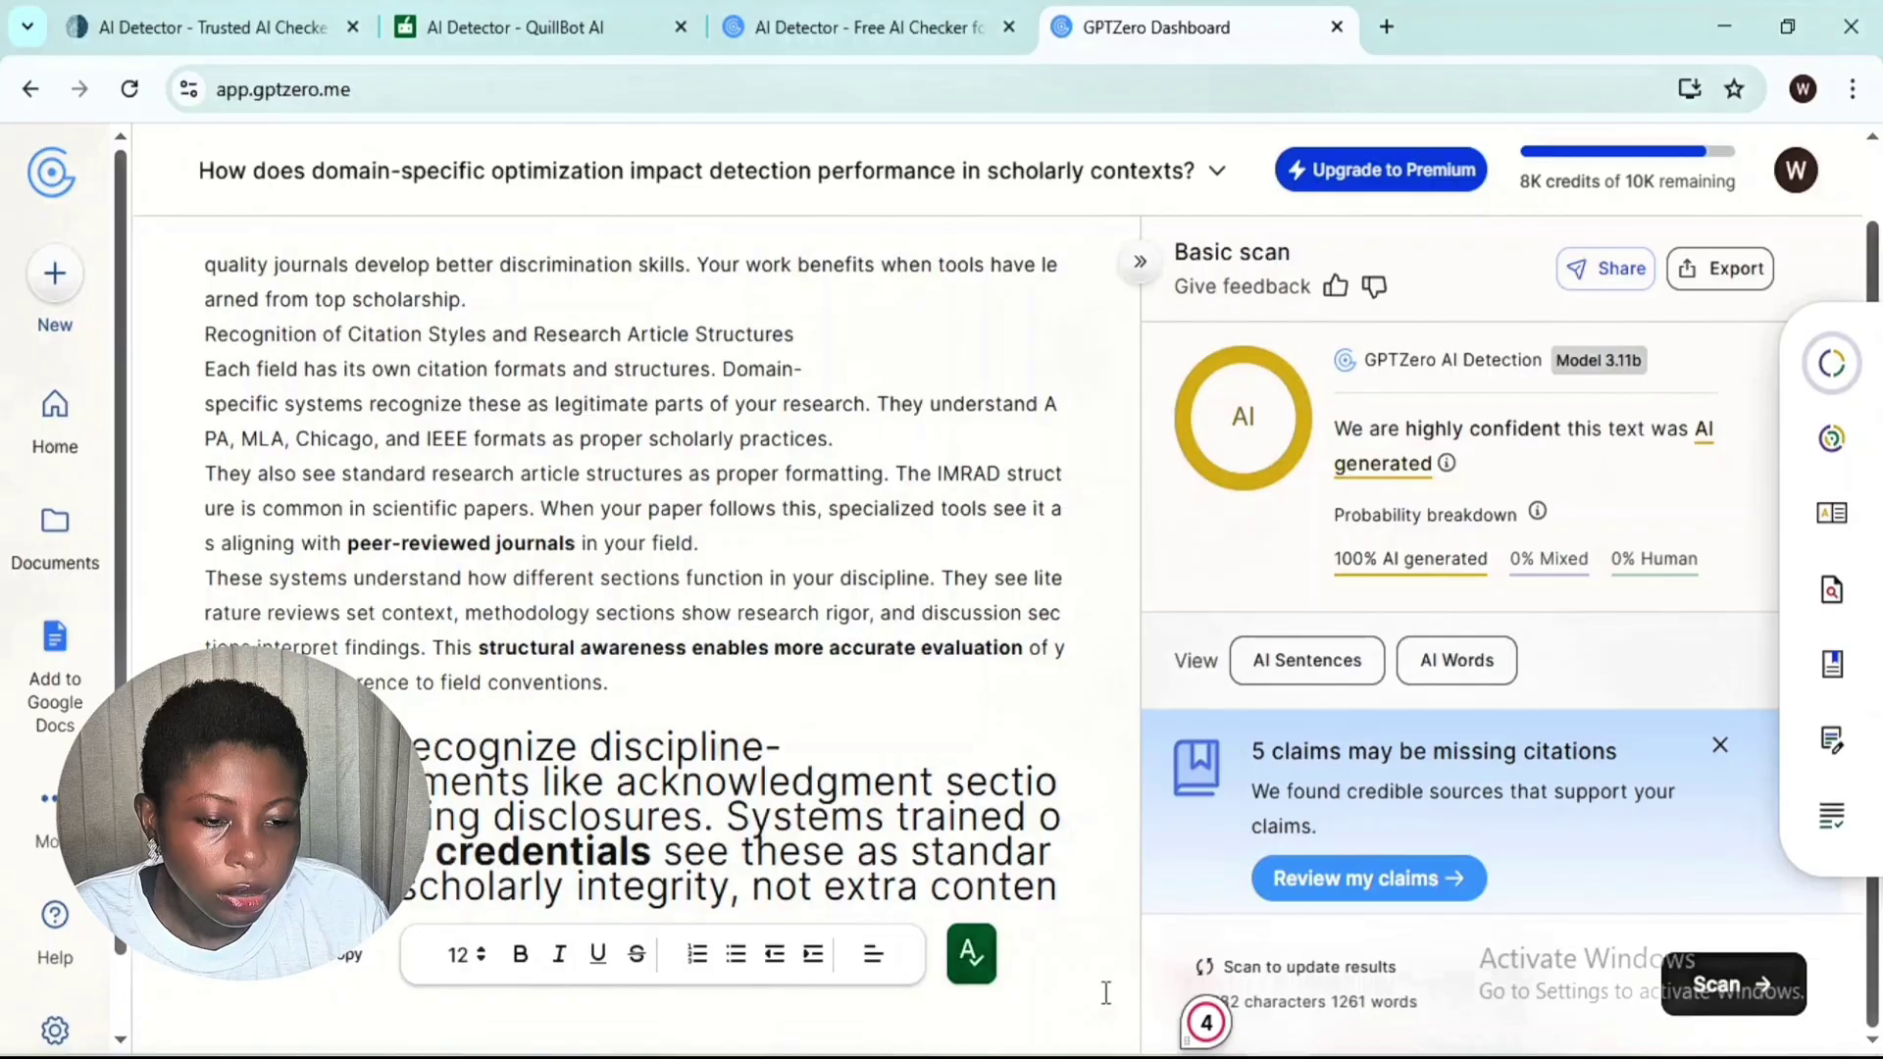
pyautogui.click(1724, 999)
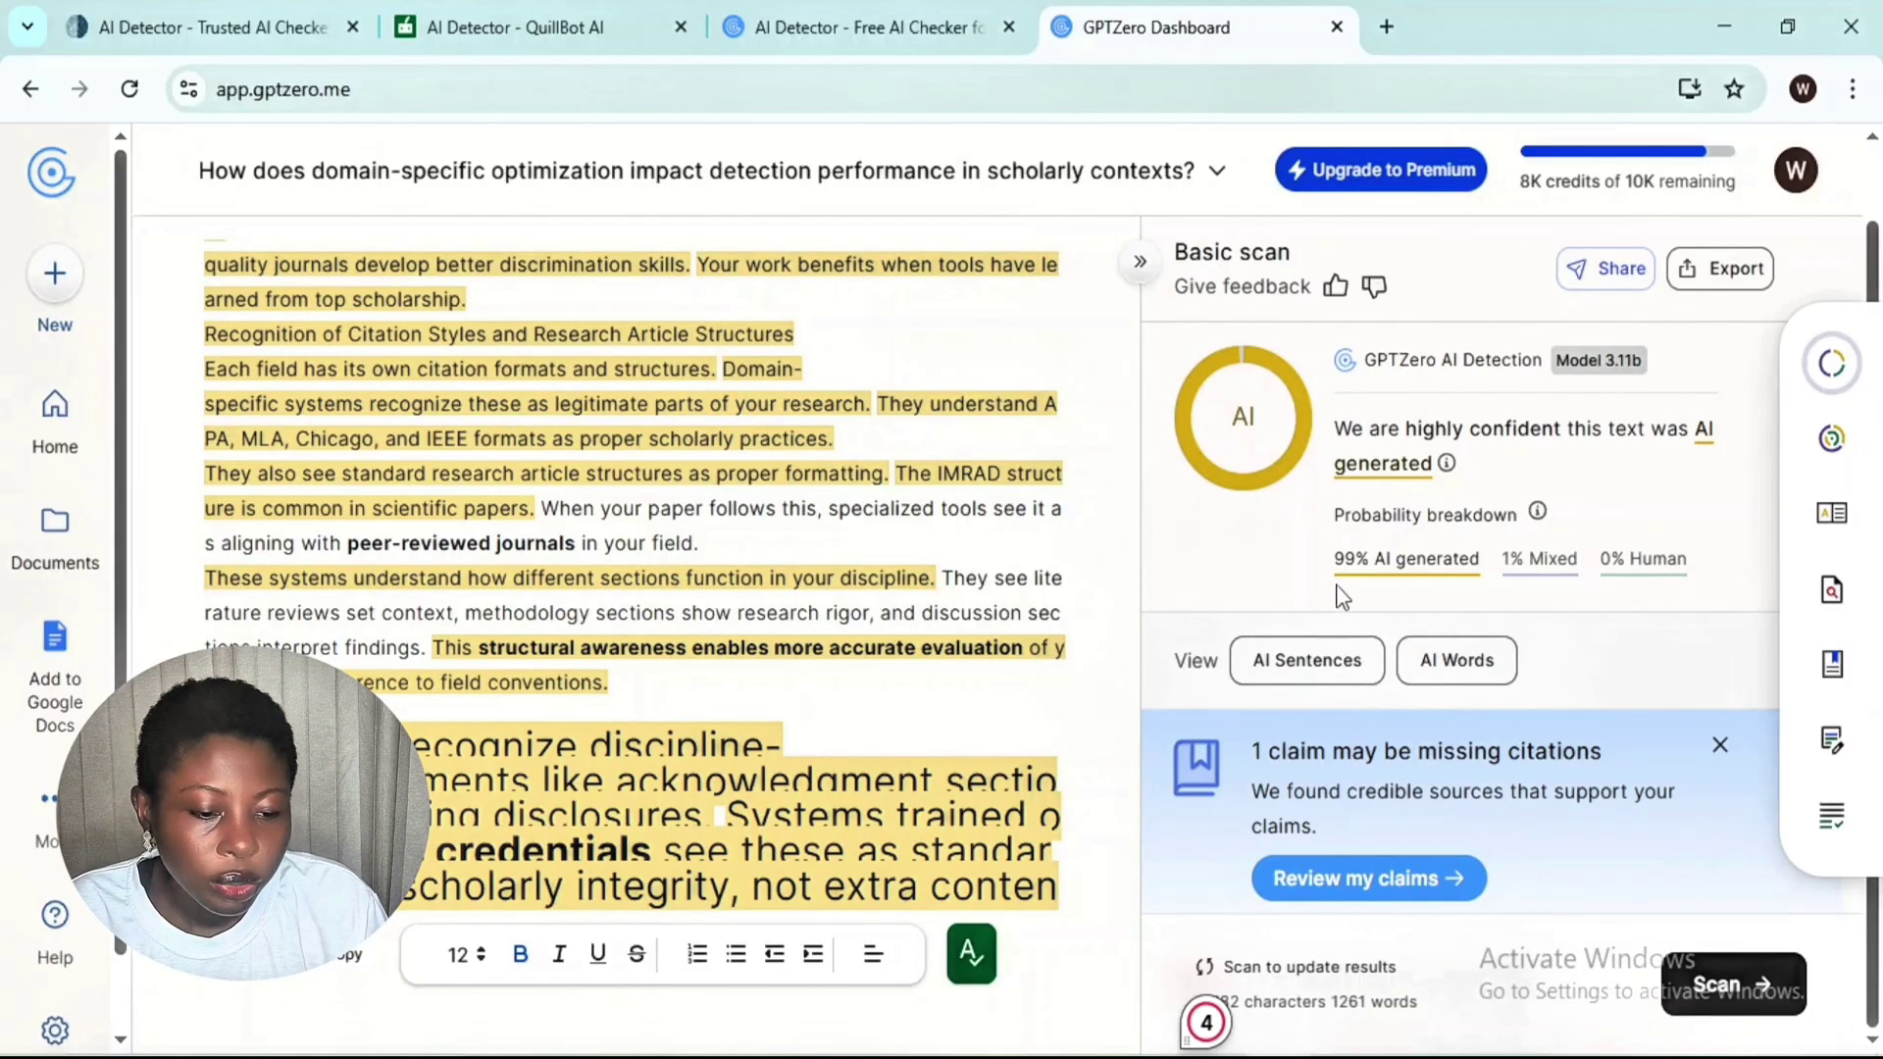
# - Switch to the SciSpace AI detector, replace its text with the copied article, reanalyse it and look over the flagged sentences
pyautogui.hotkey('alt', 'Tab')
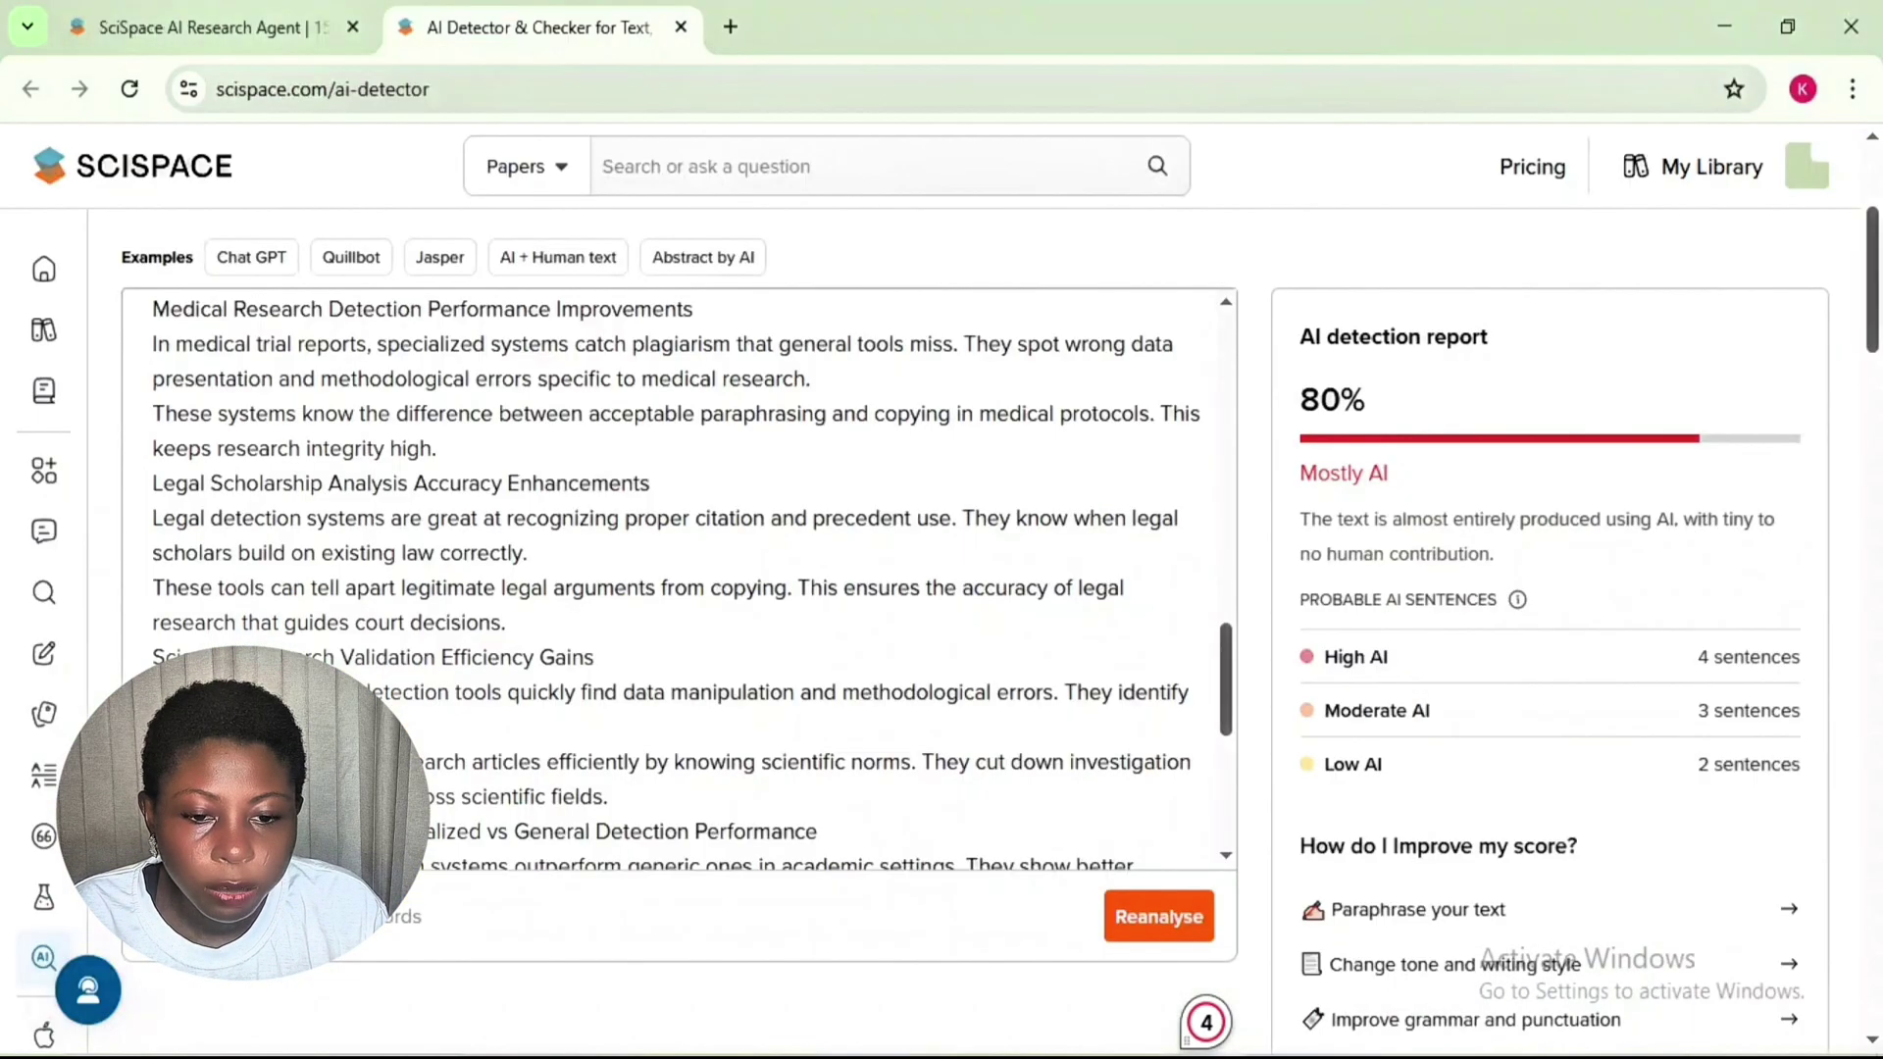
pyautogui.hotkey('ctrl', 'a')
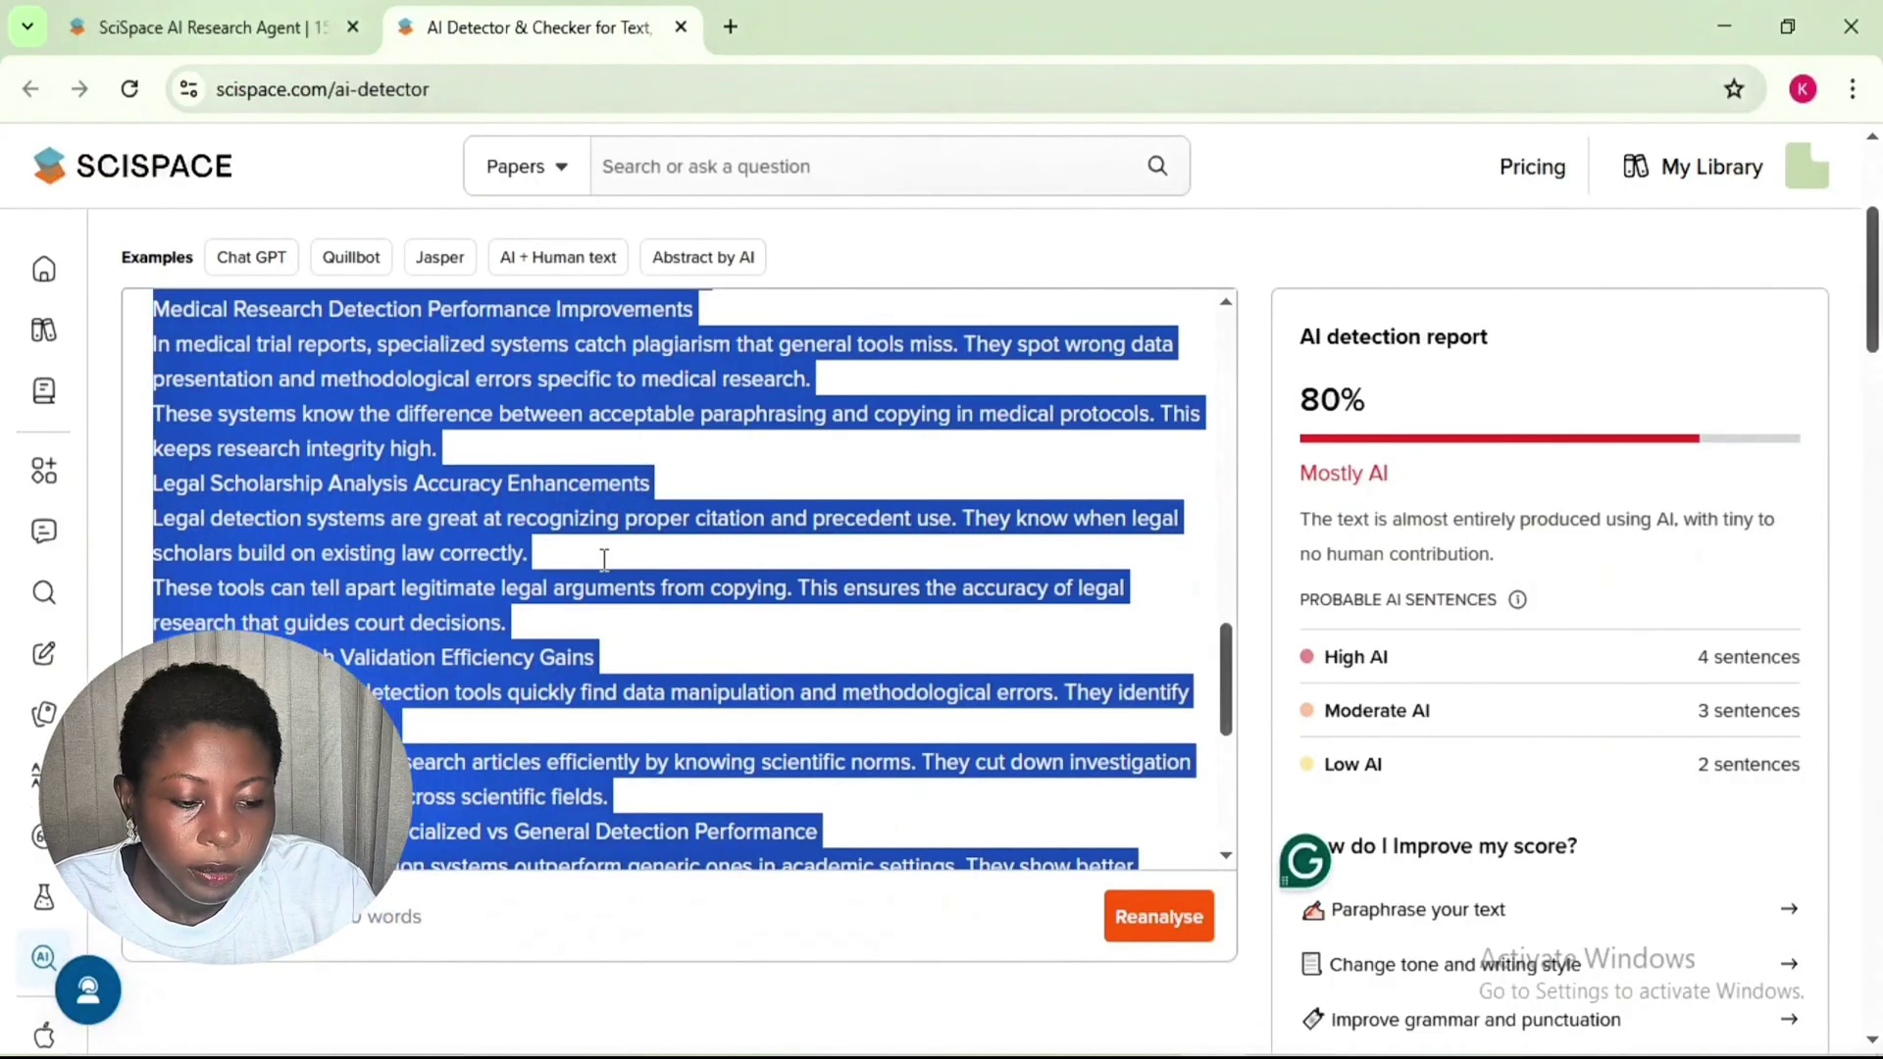
pyautogui.press('BackSpace')
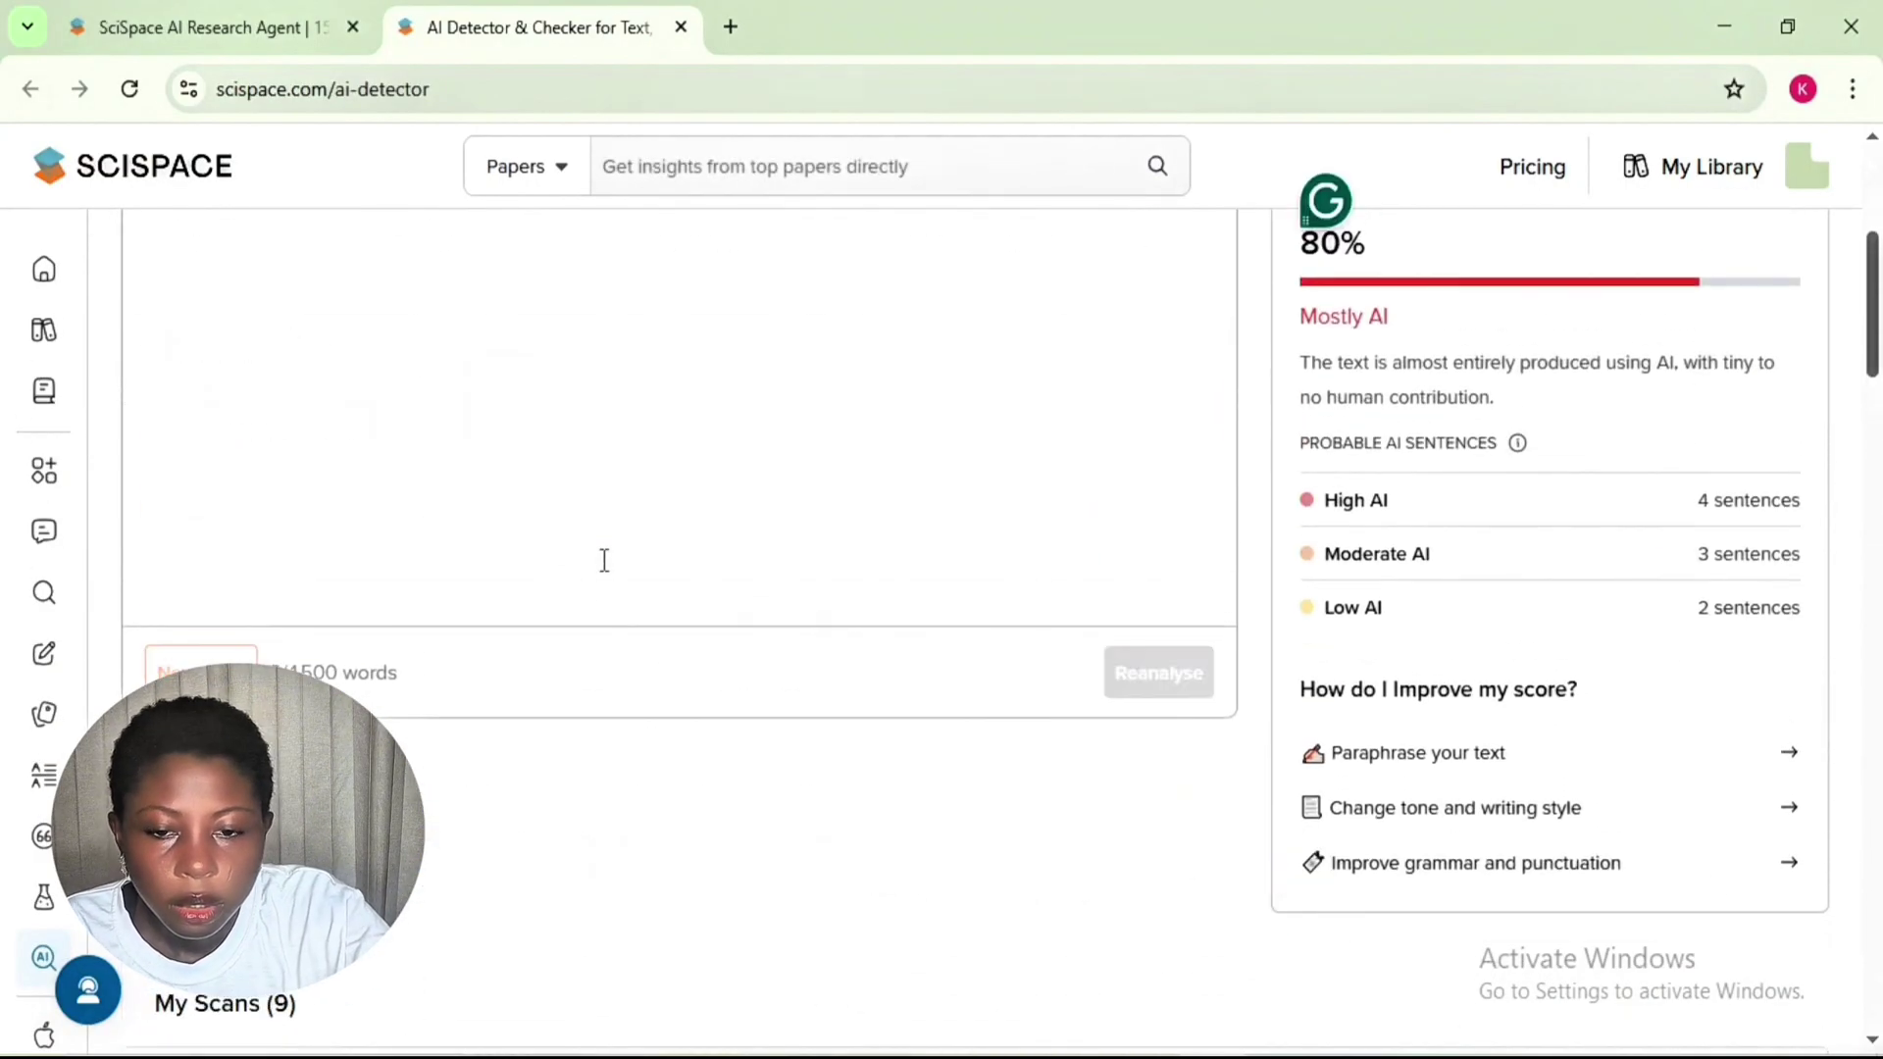
pyautogui.hotkey('ctrl', 'v')
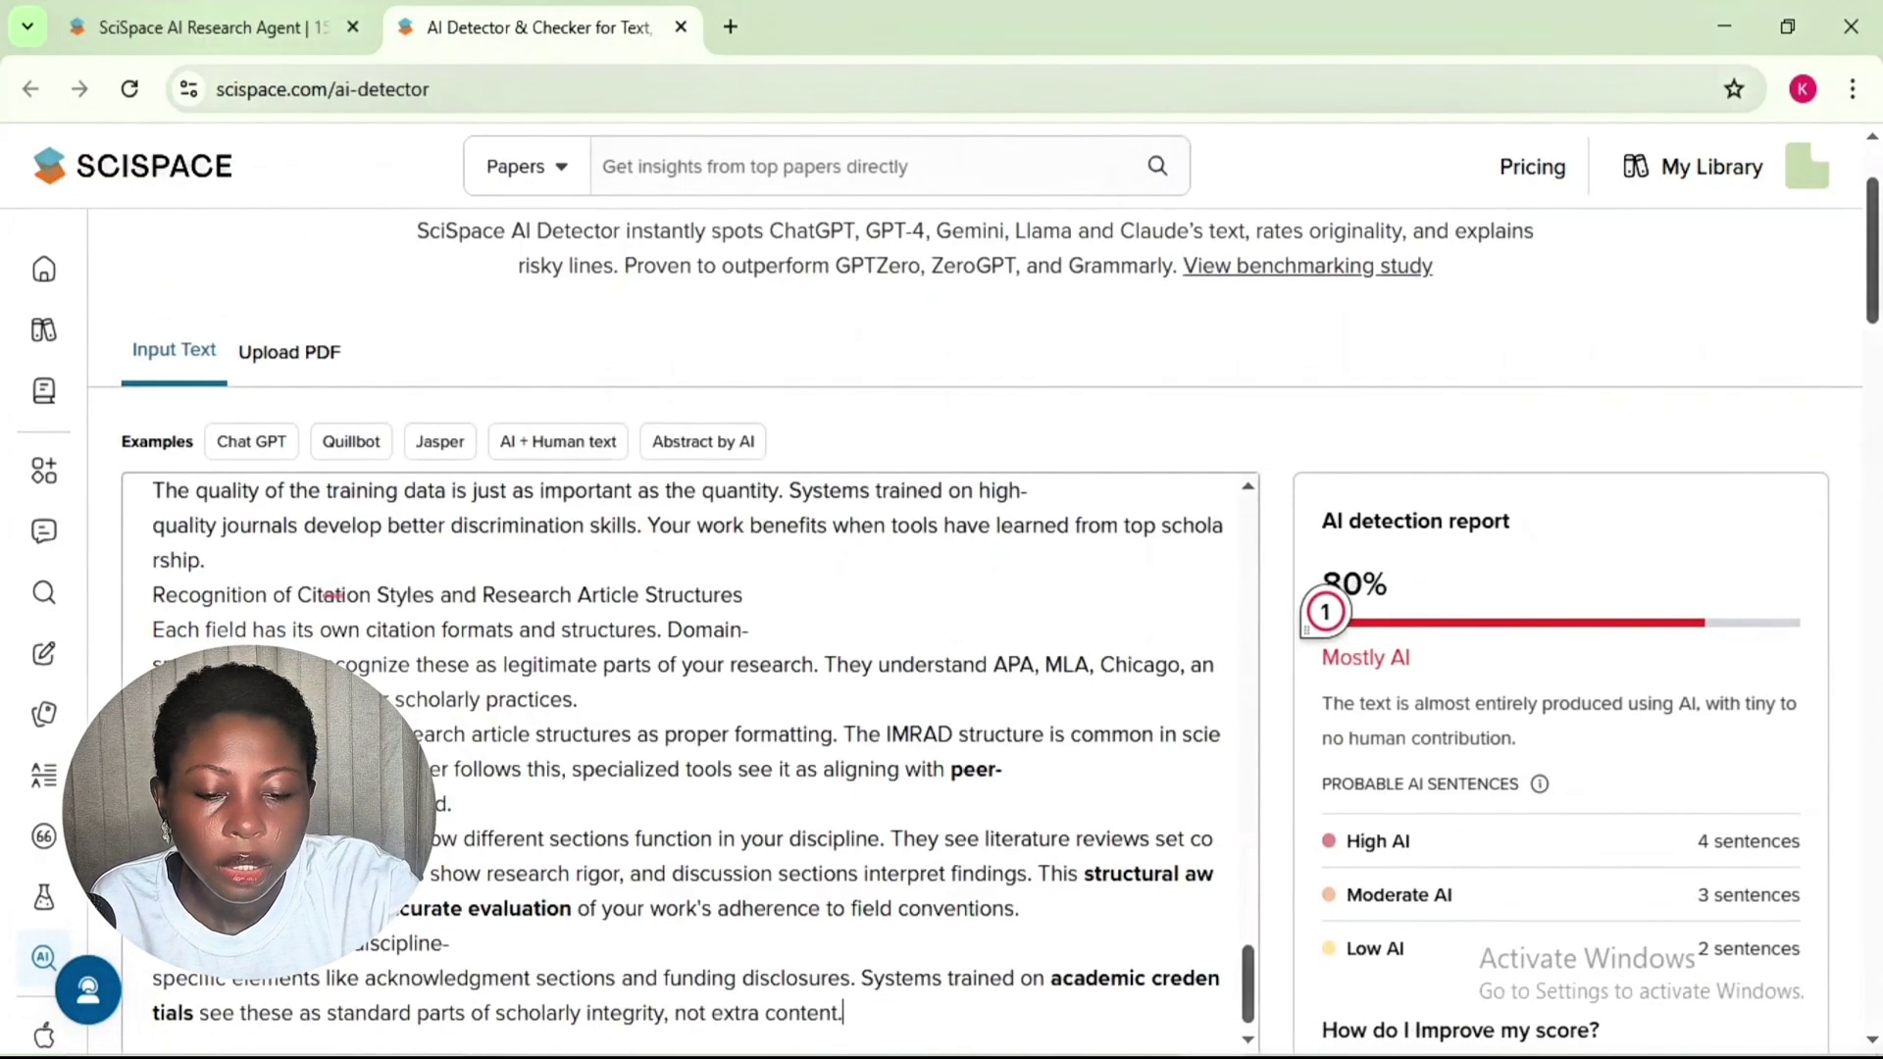
pyautogui.scroll(-5, 1030, 567)
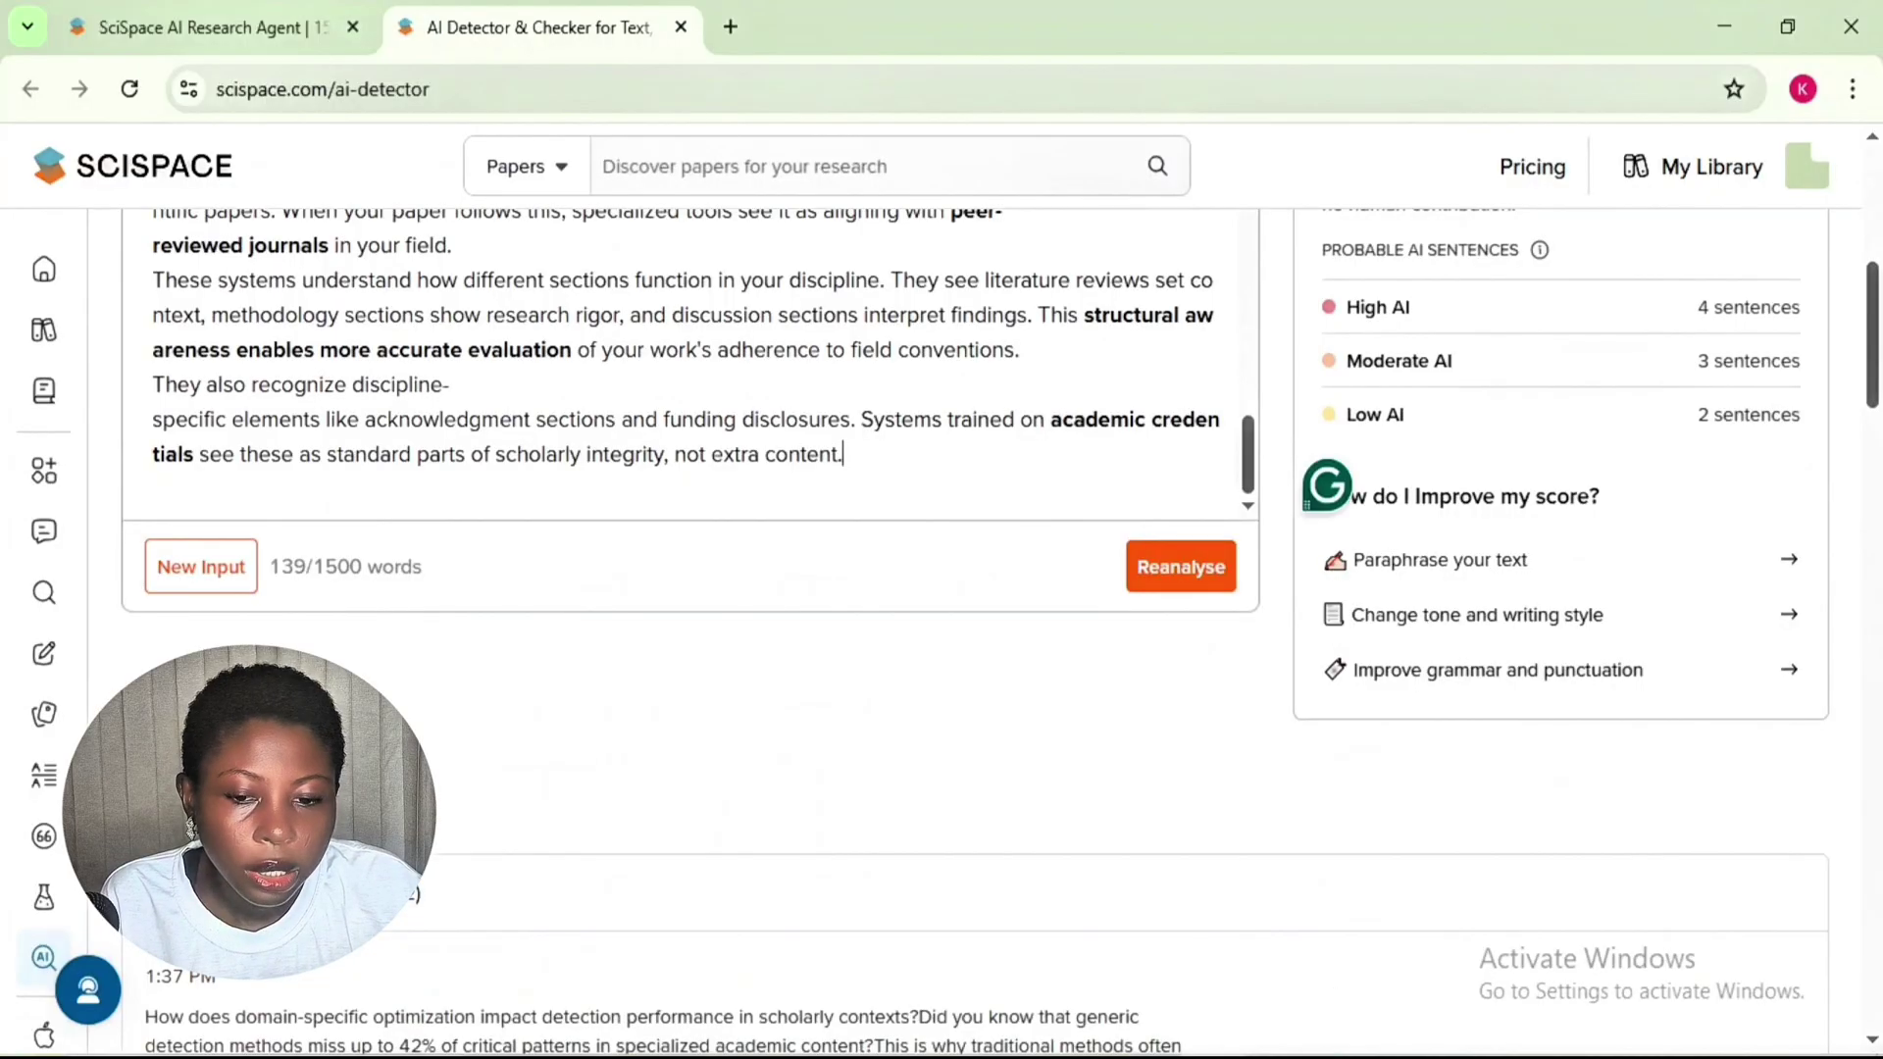
pyautogui.click(1134, 567)
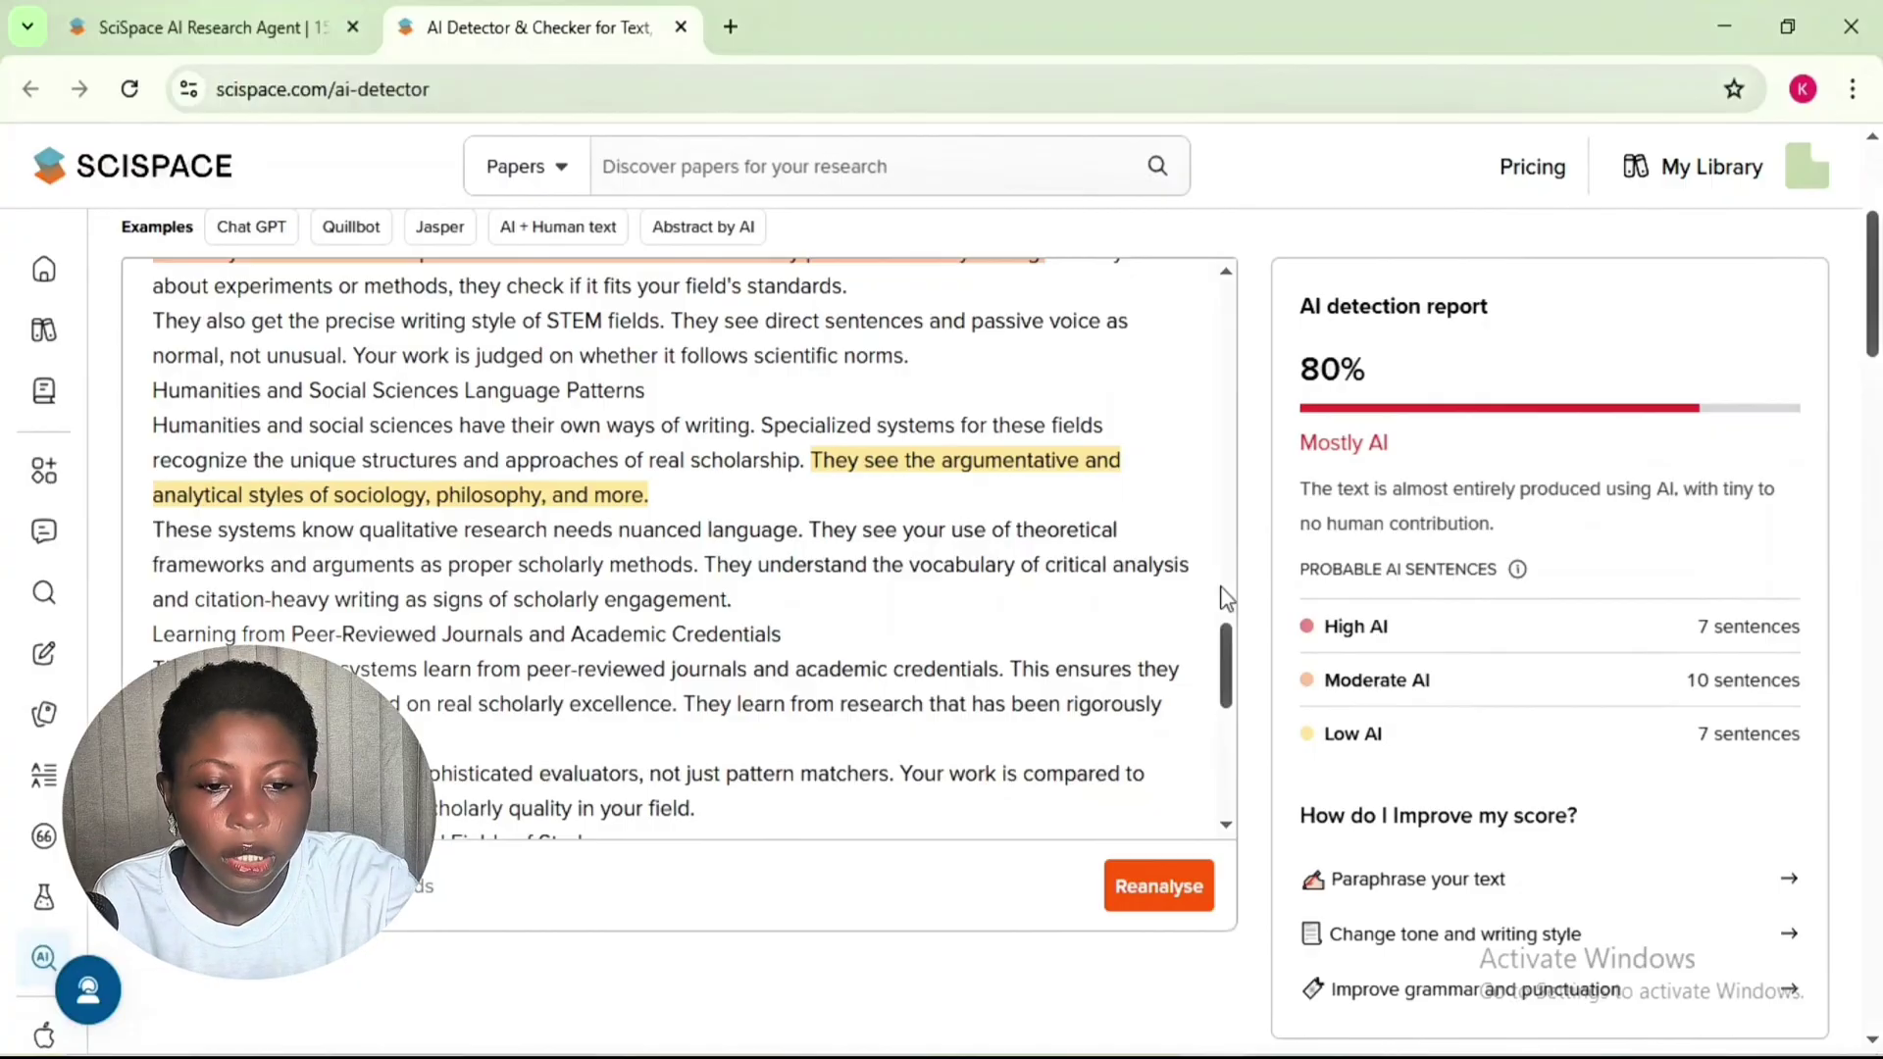
pyautogui.scroll(15, 1206, 588)
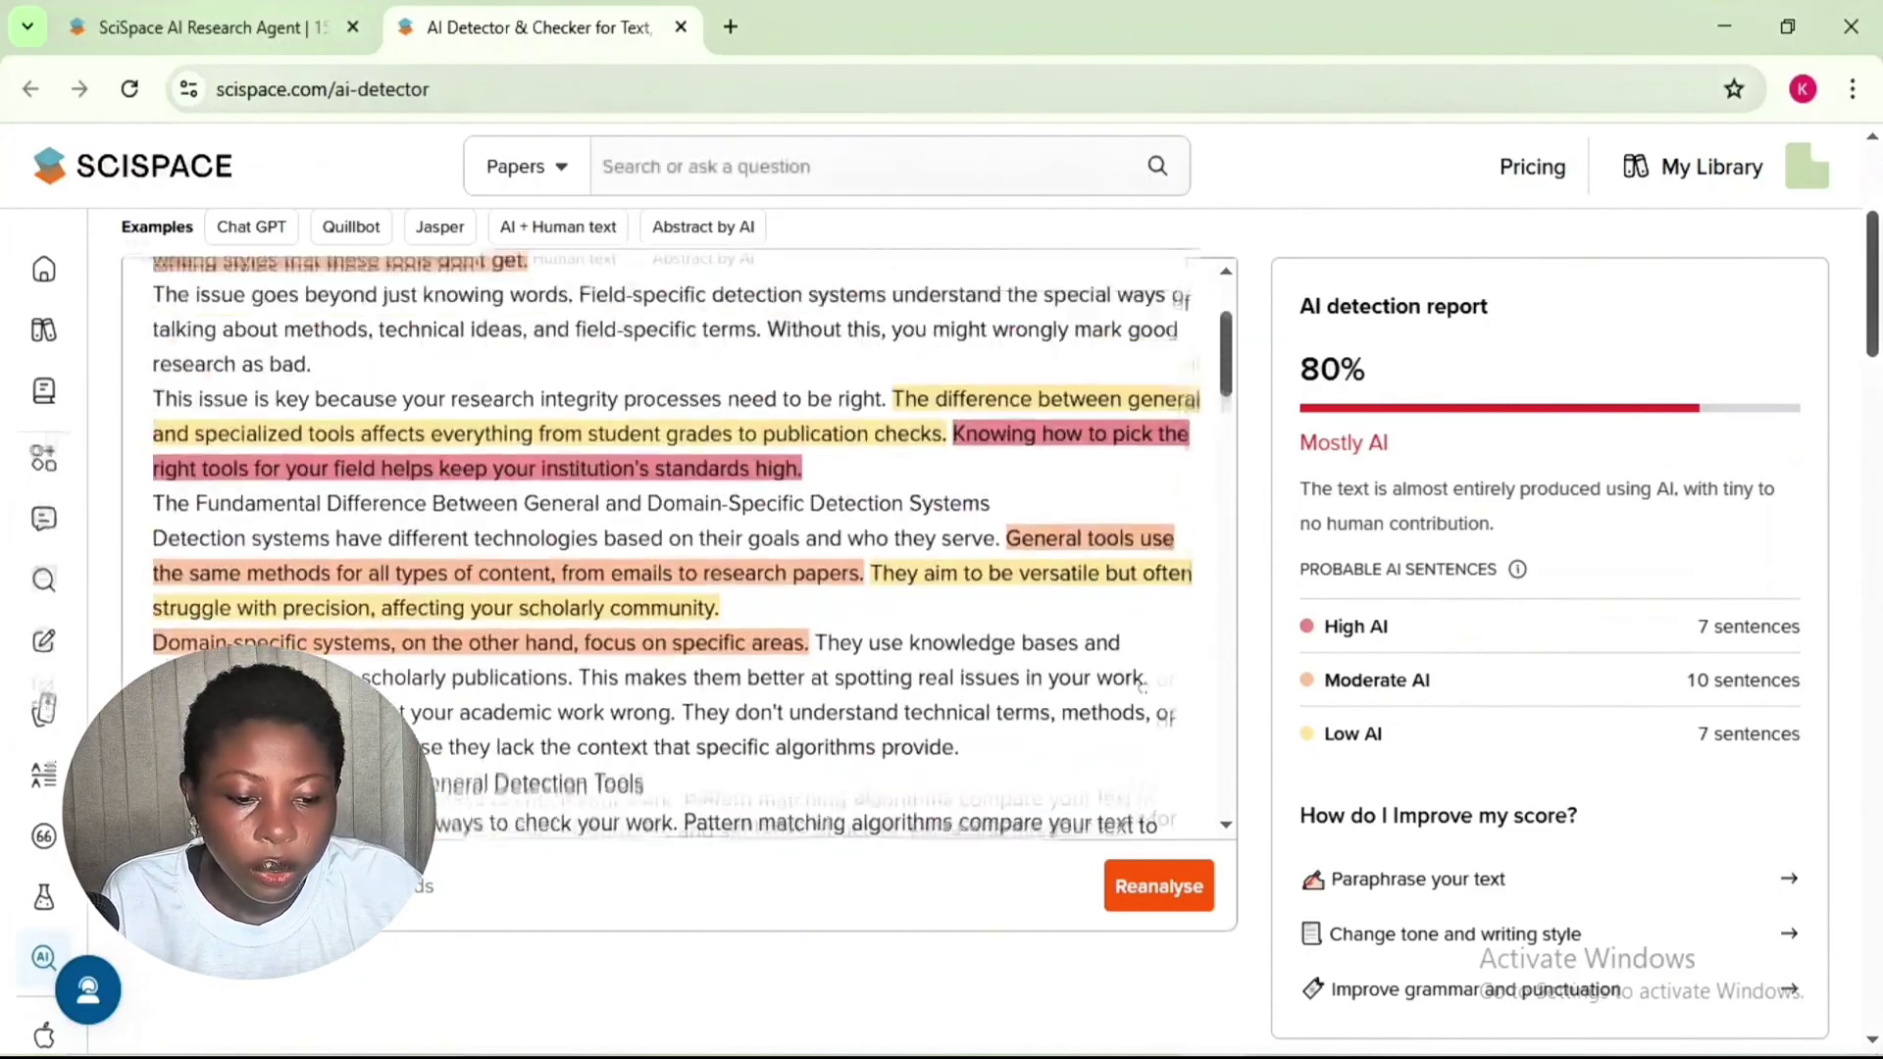
# - Return to the Builder's article list, open the first scholarly domain specialization article and copy its text through the "Processing Speed and Efficiency Comparisons" section
pyautogui.hotkey('alt', 'Tab')
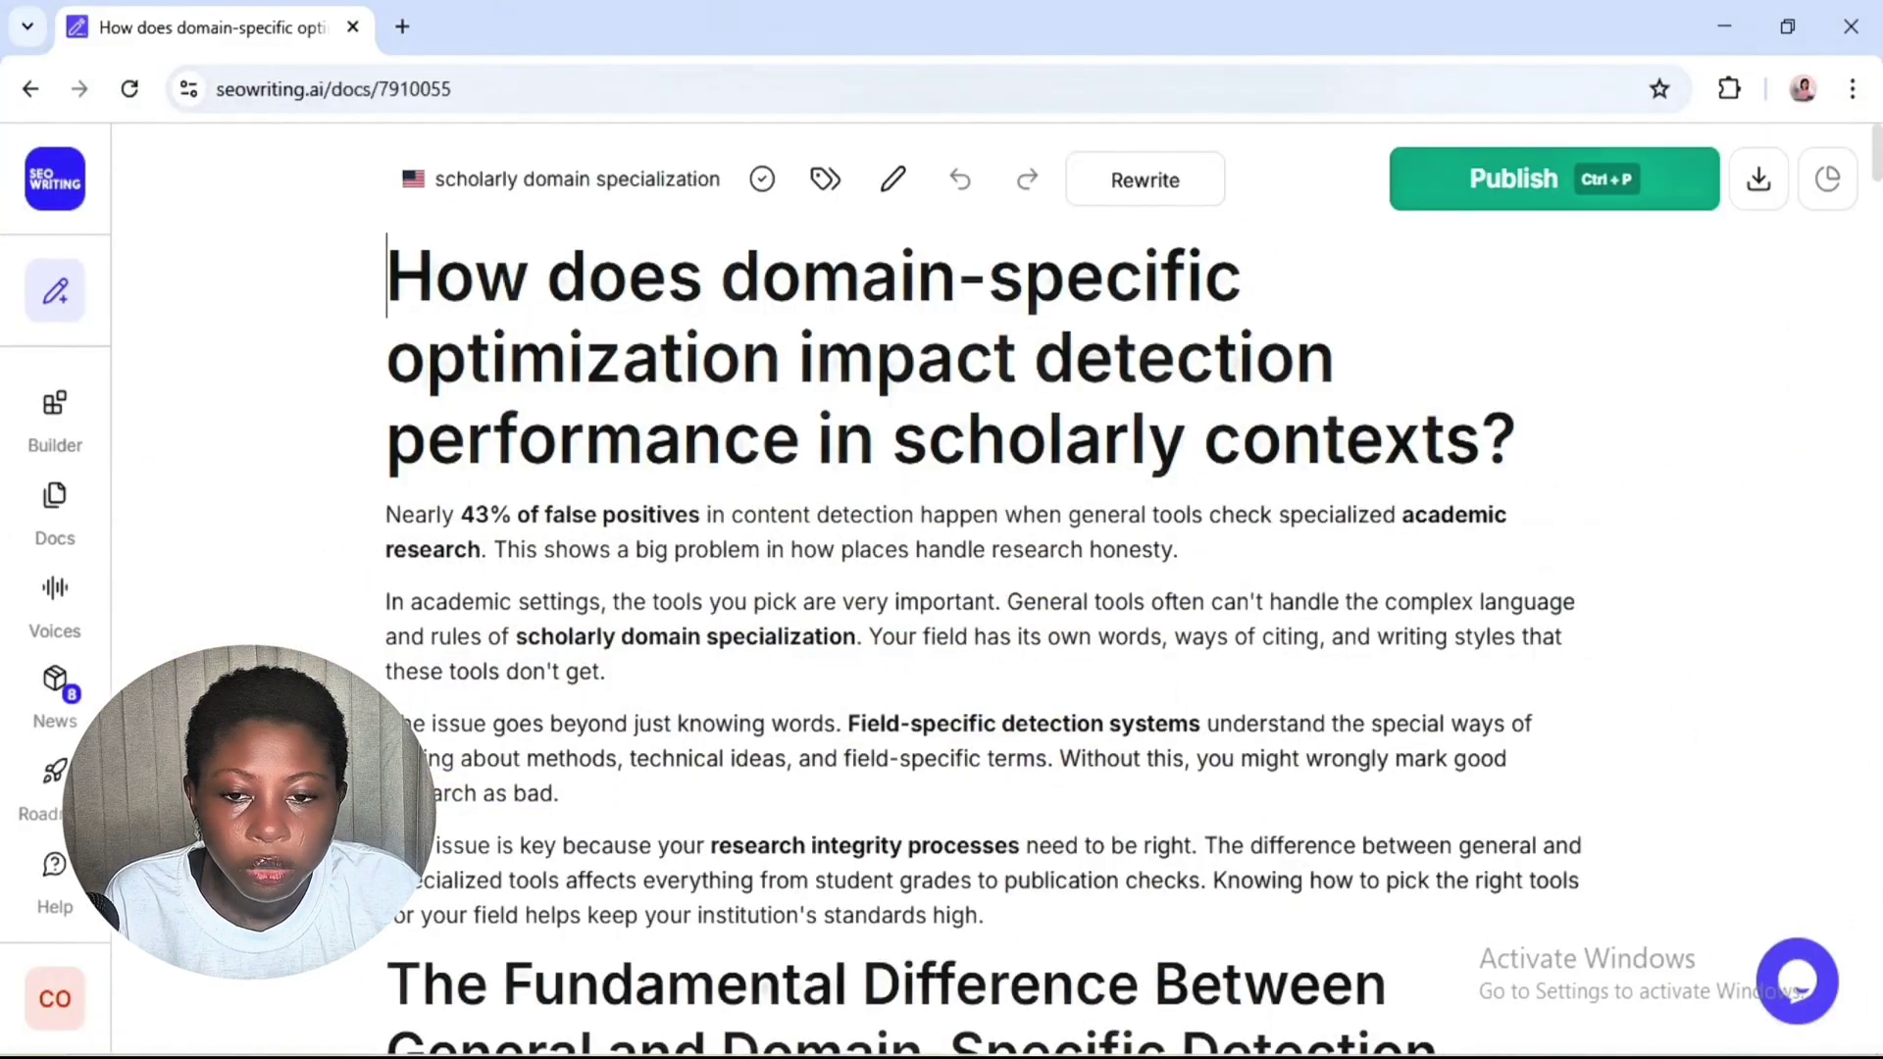
pyautogui.click(31, 89)
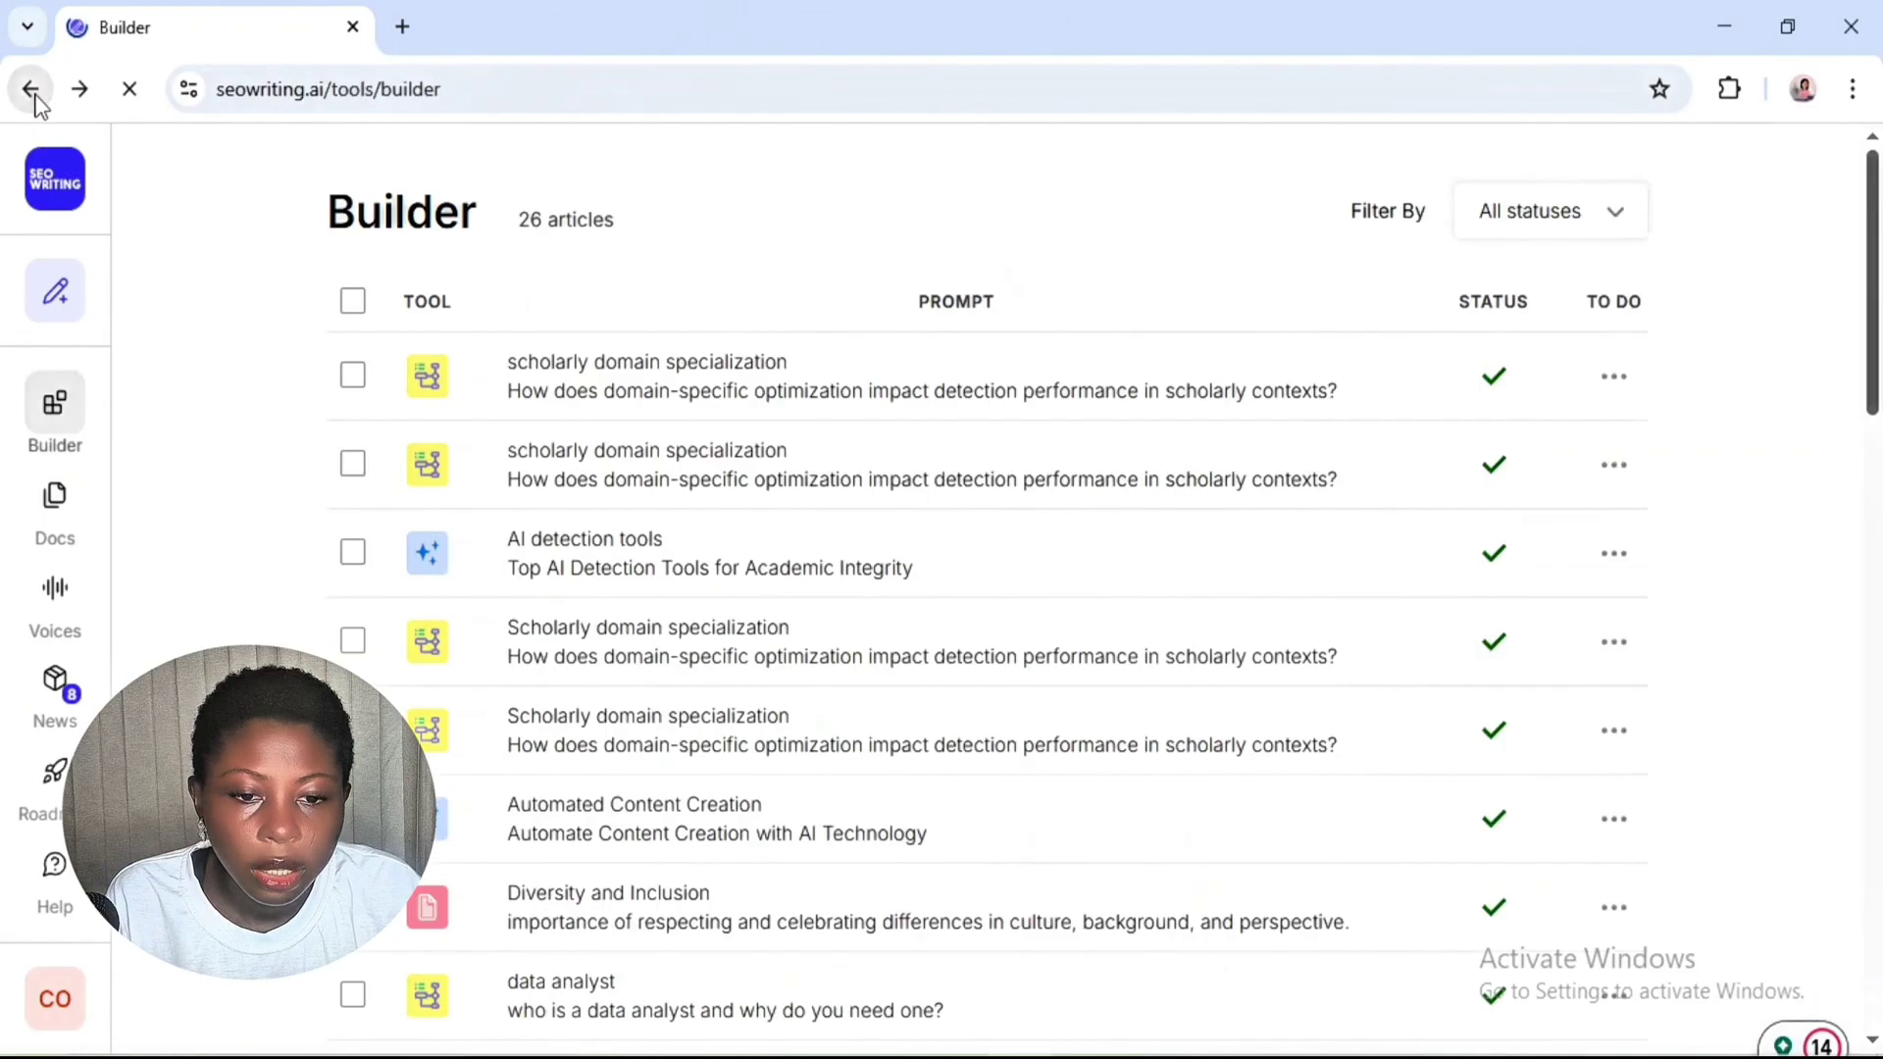
pyautogui.click(696, 379)
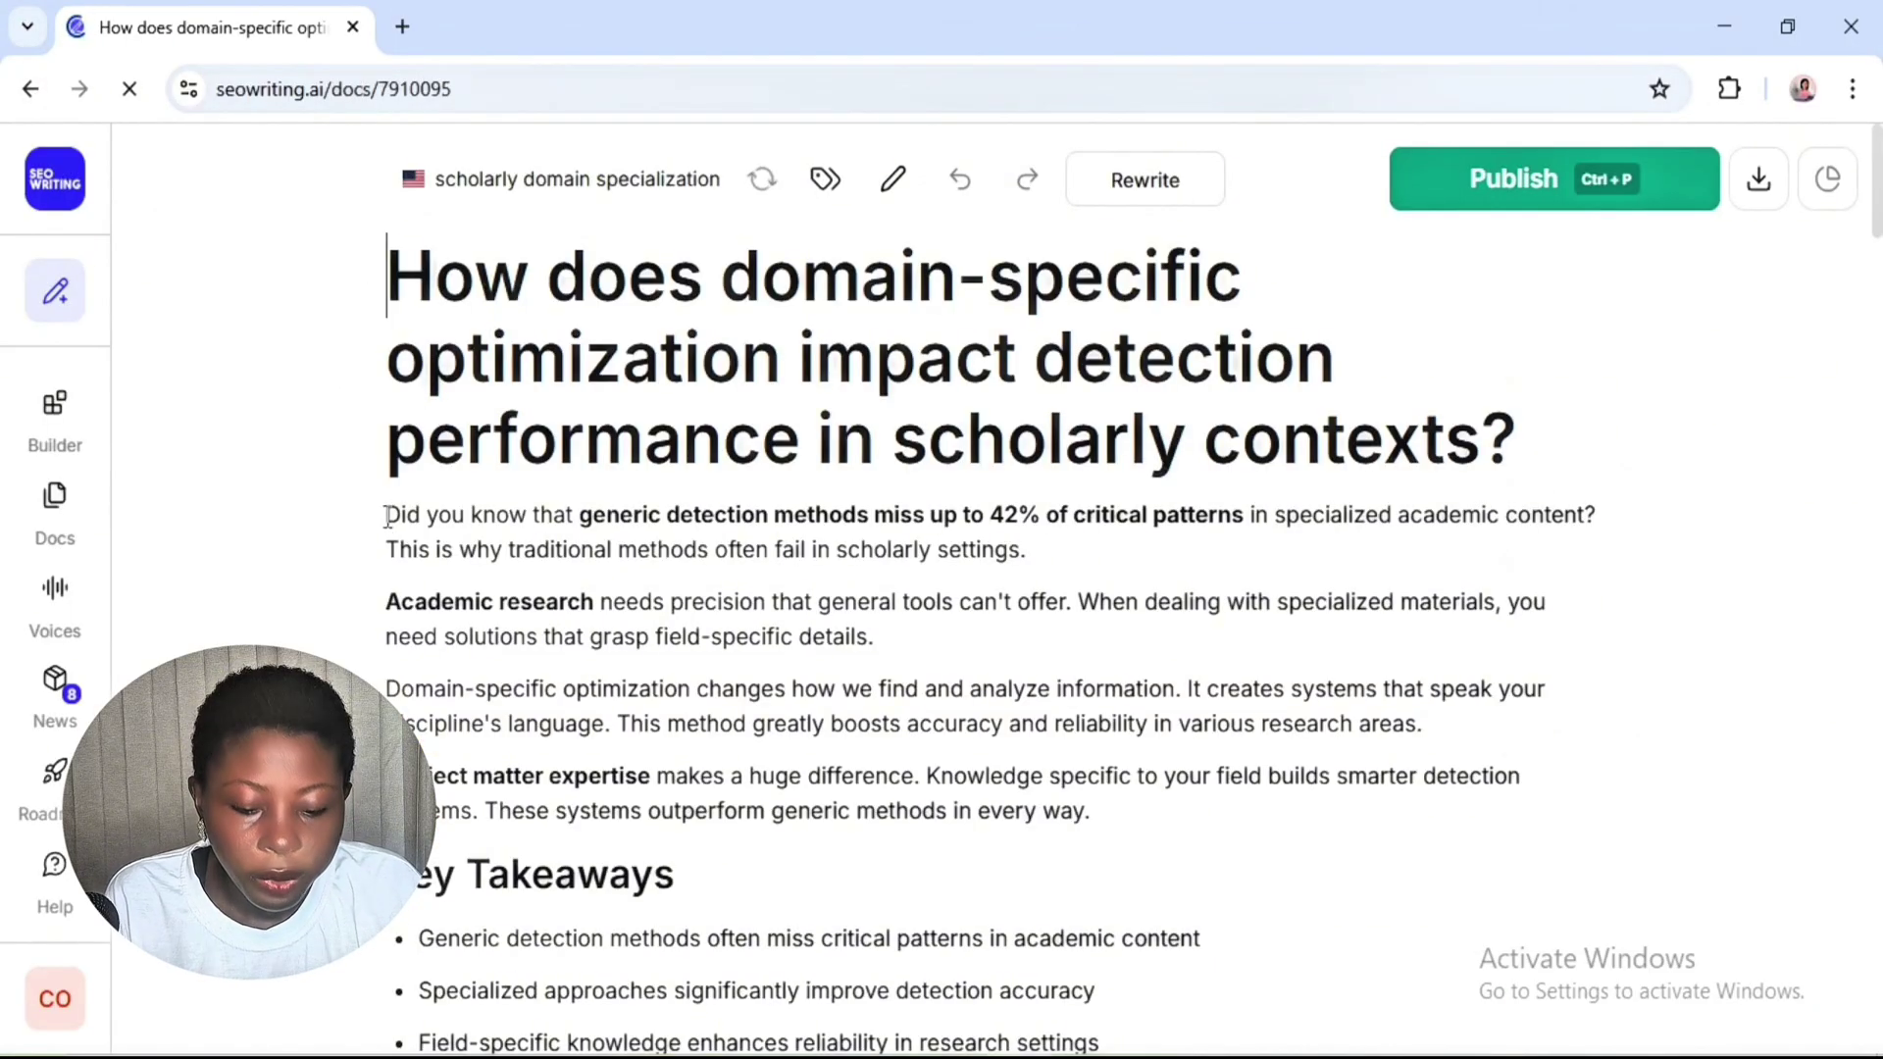
pyautogui.moveTo(388, 270); pyautogui.dragTo(1685, 1042)
pyautogui.scroll(10, 1682, 588)
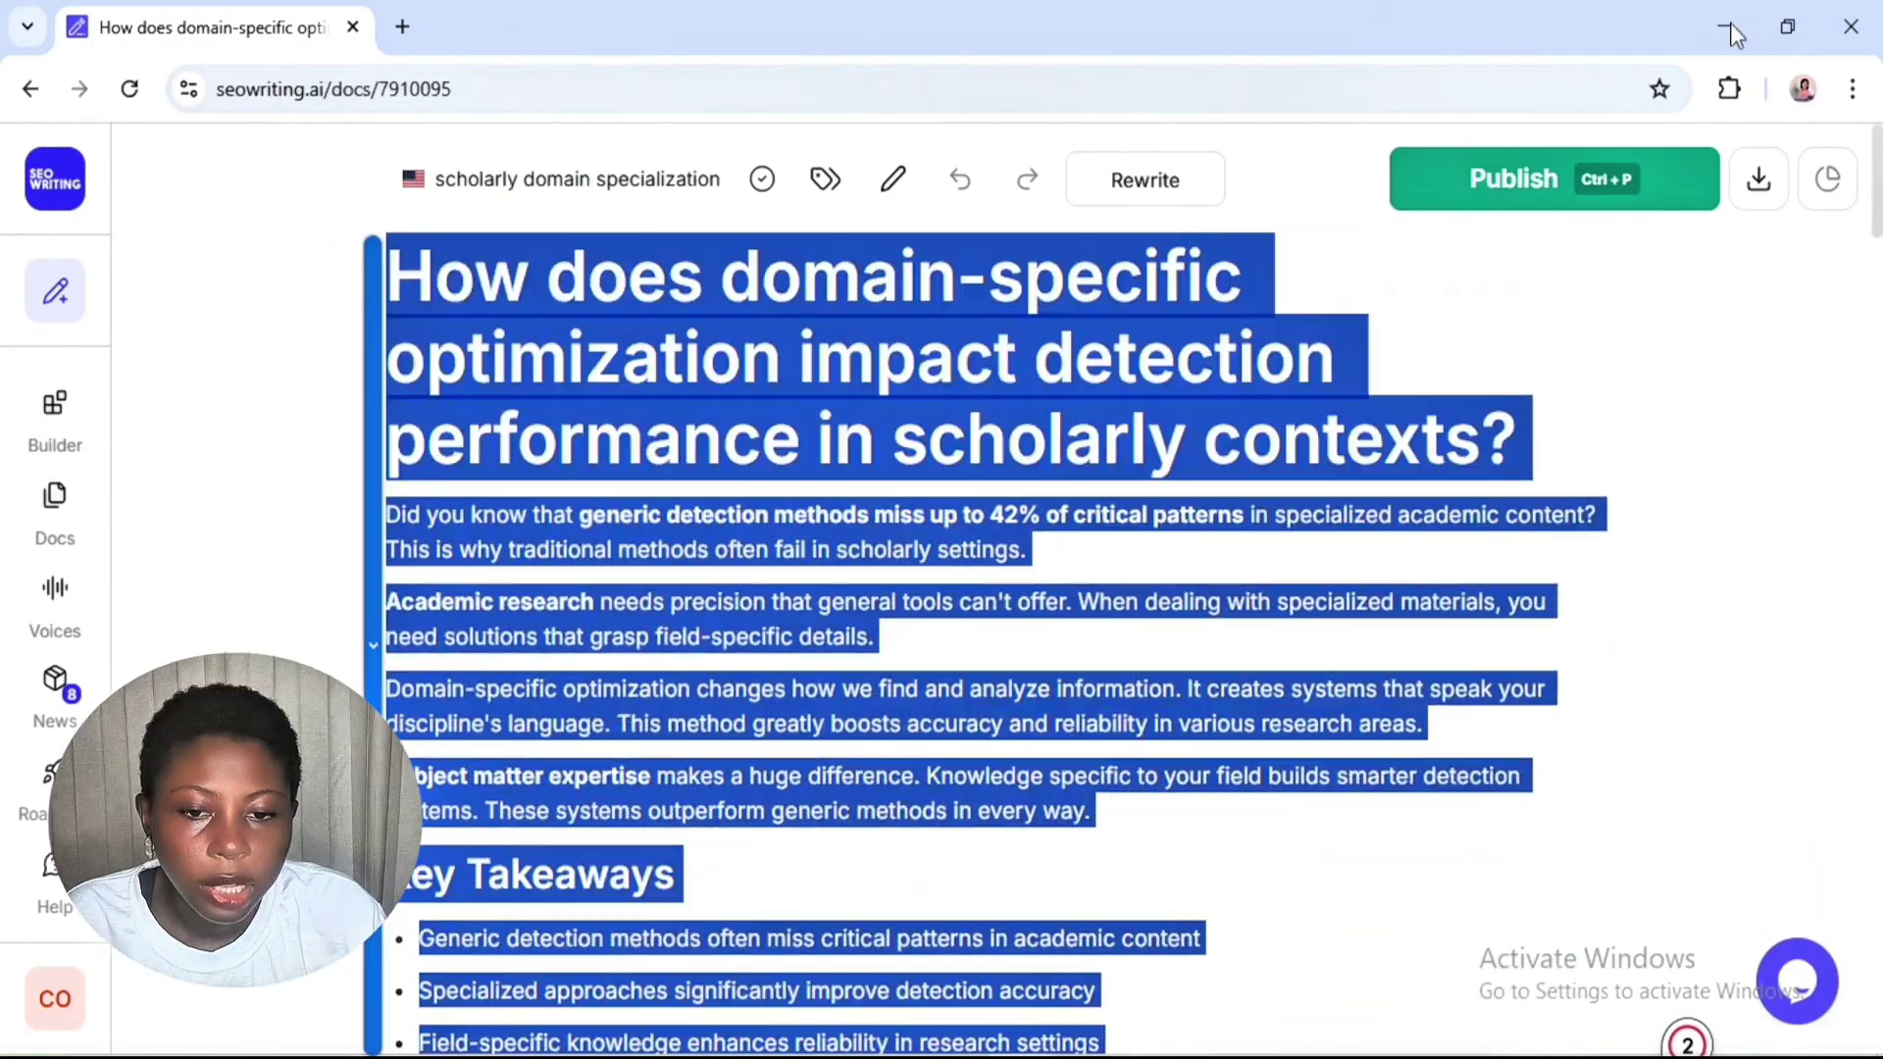
# - Switch to ZeroGPT in the other browser window and look over the detection result of the previously checked article
pyautogui.click(1725, 27)
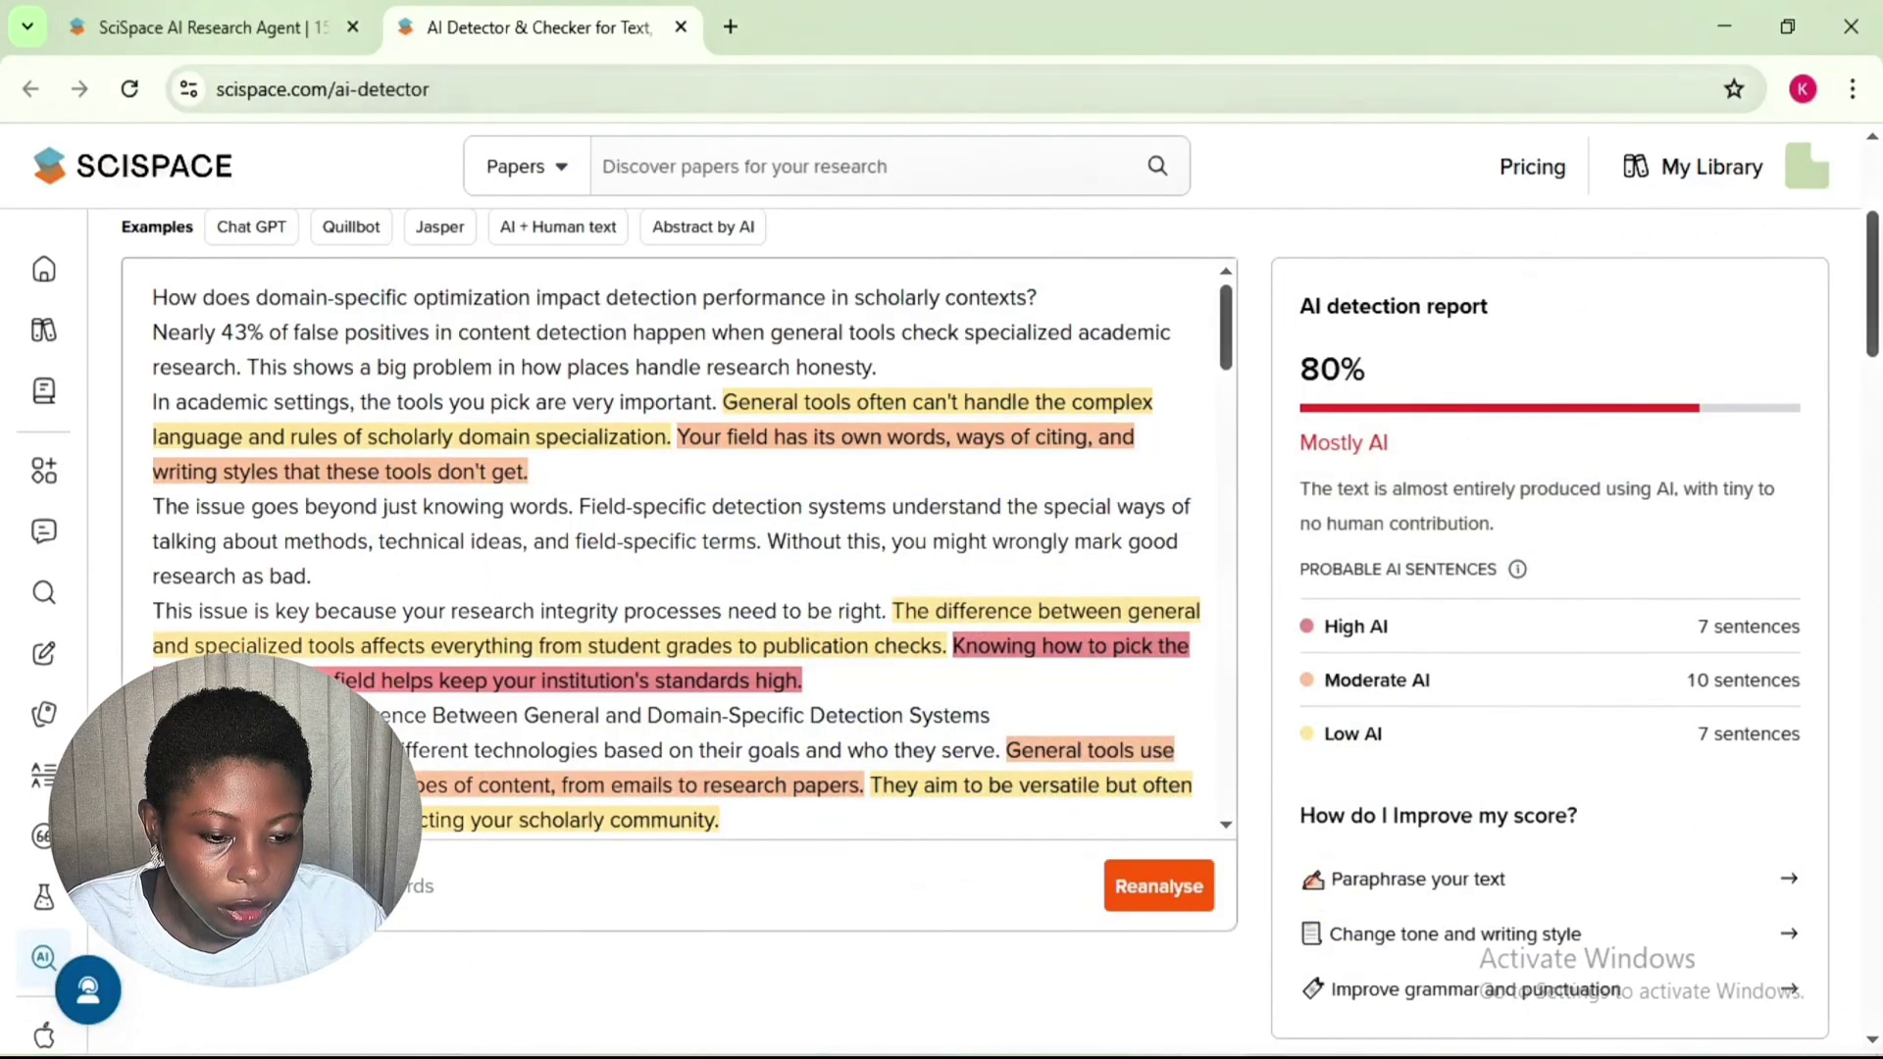
pyautogui.click(1207, 947)
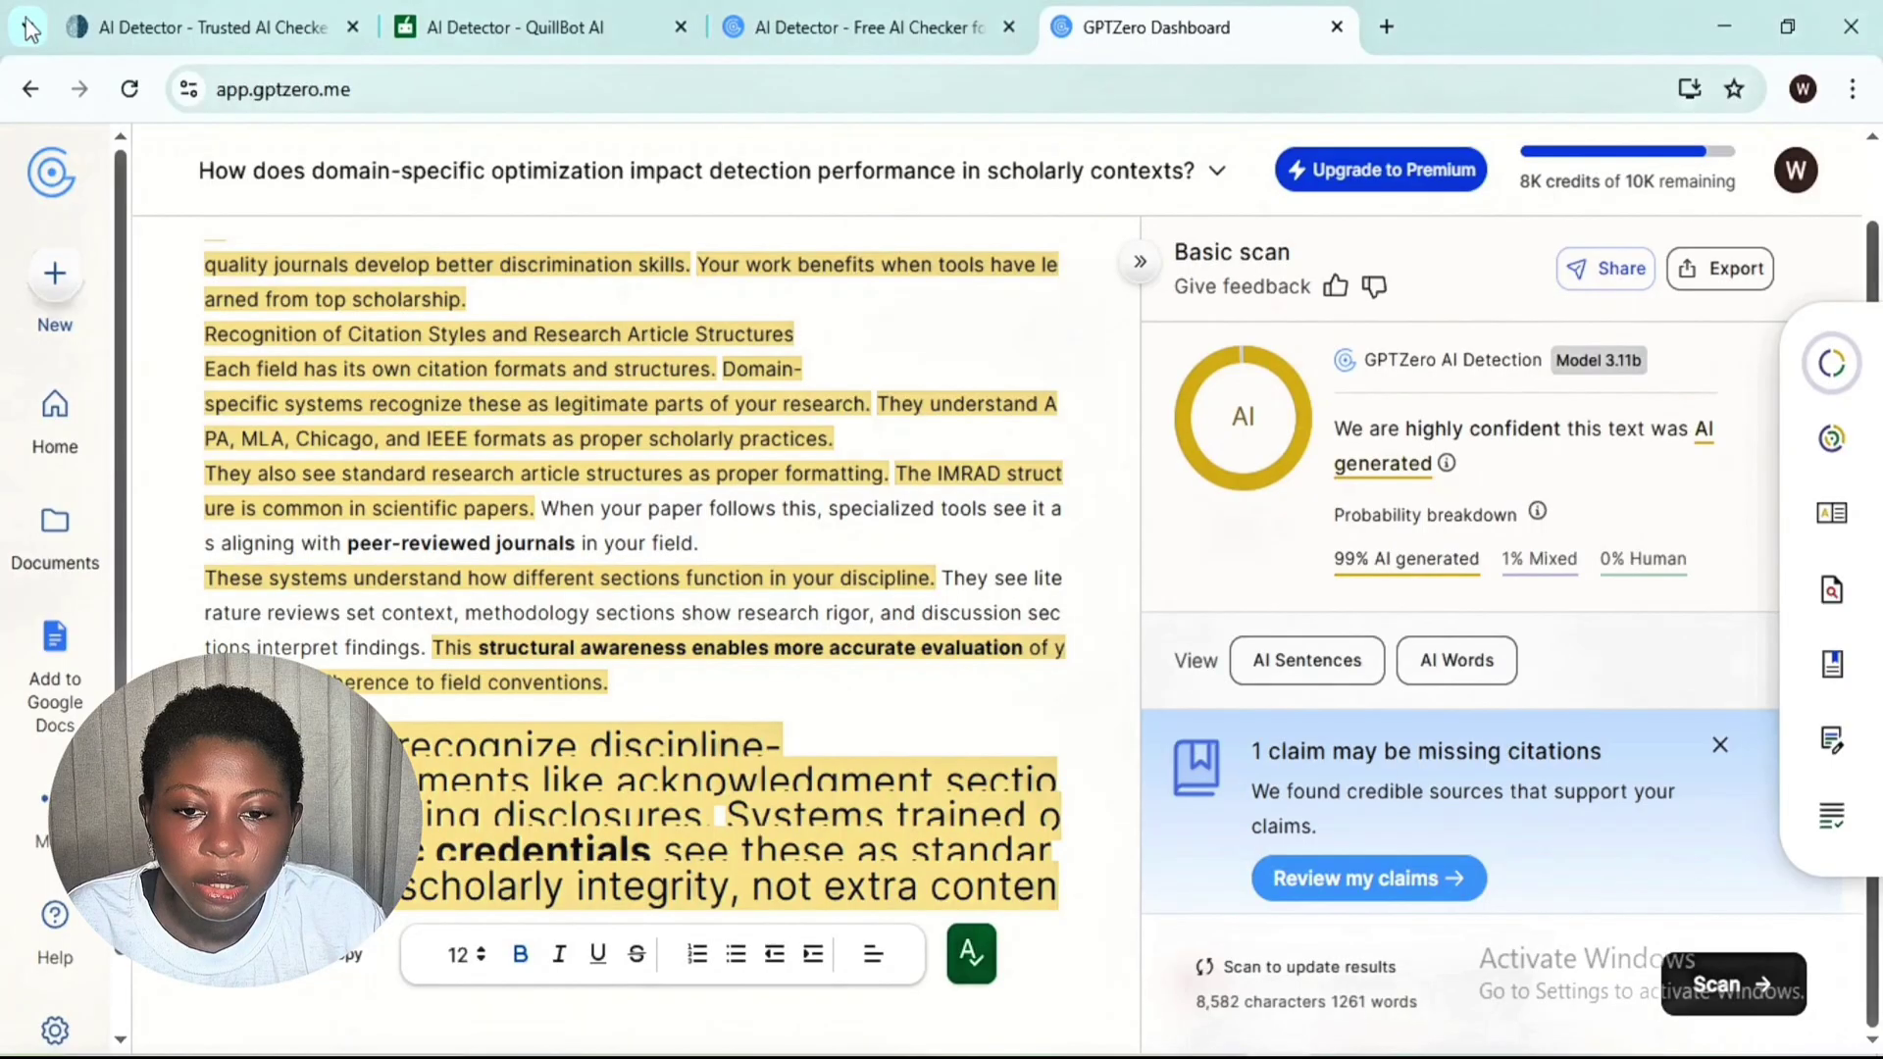
pyautogui.click(240, 29)
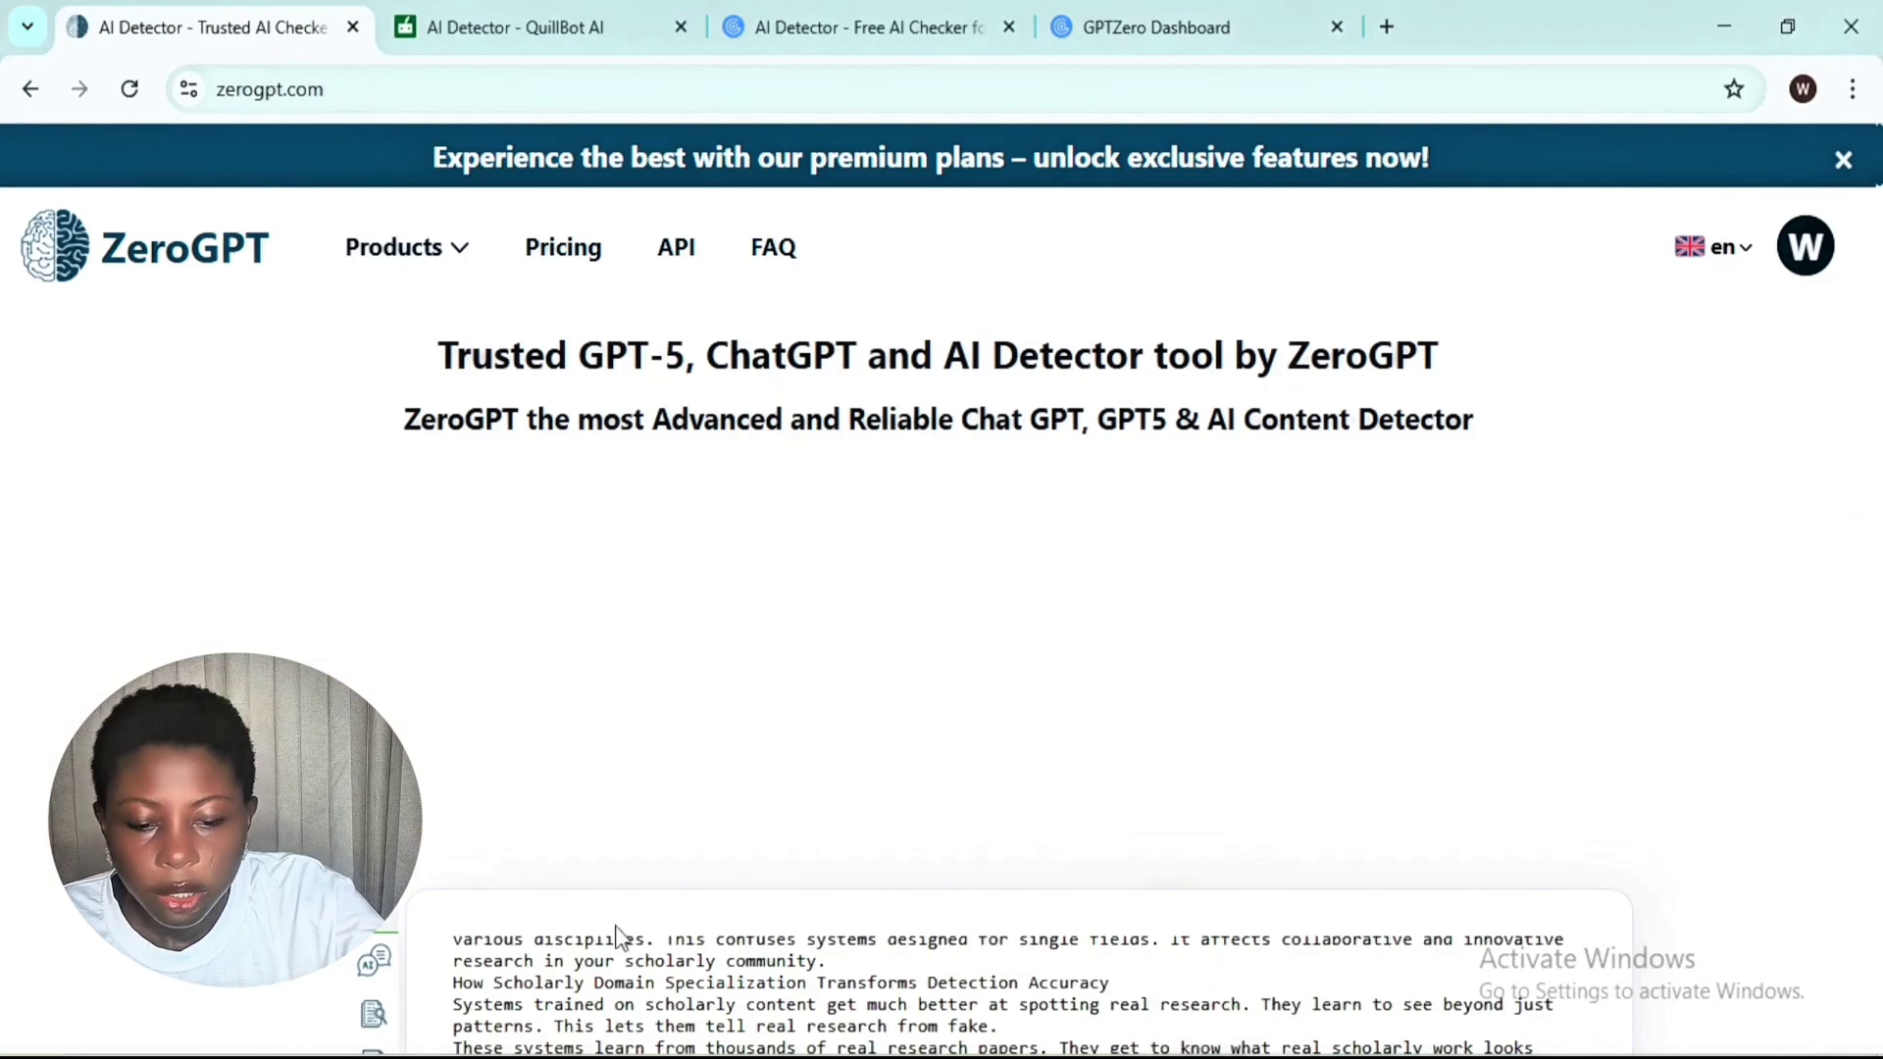
pyautogui.scroll(-10, 618, 937)
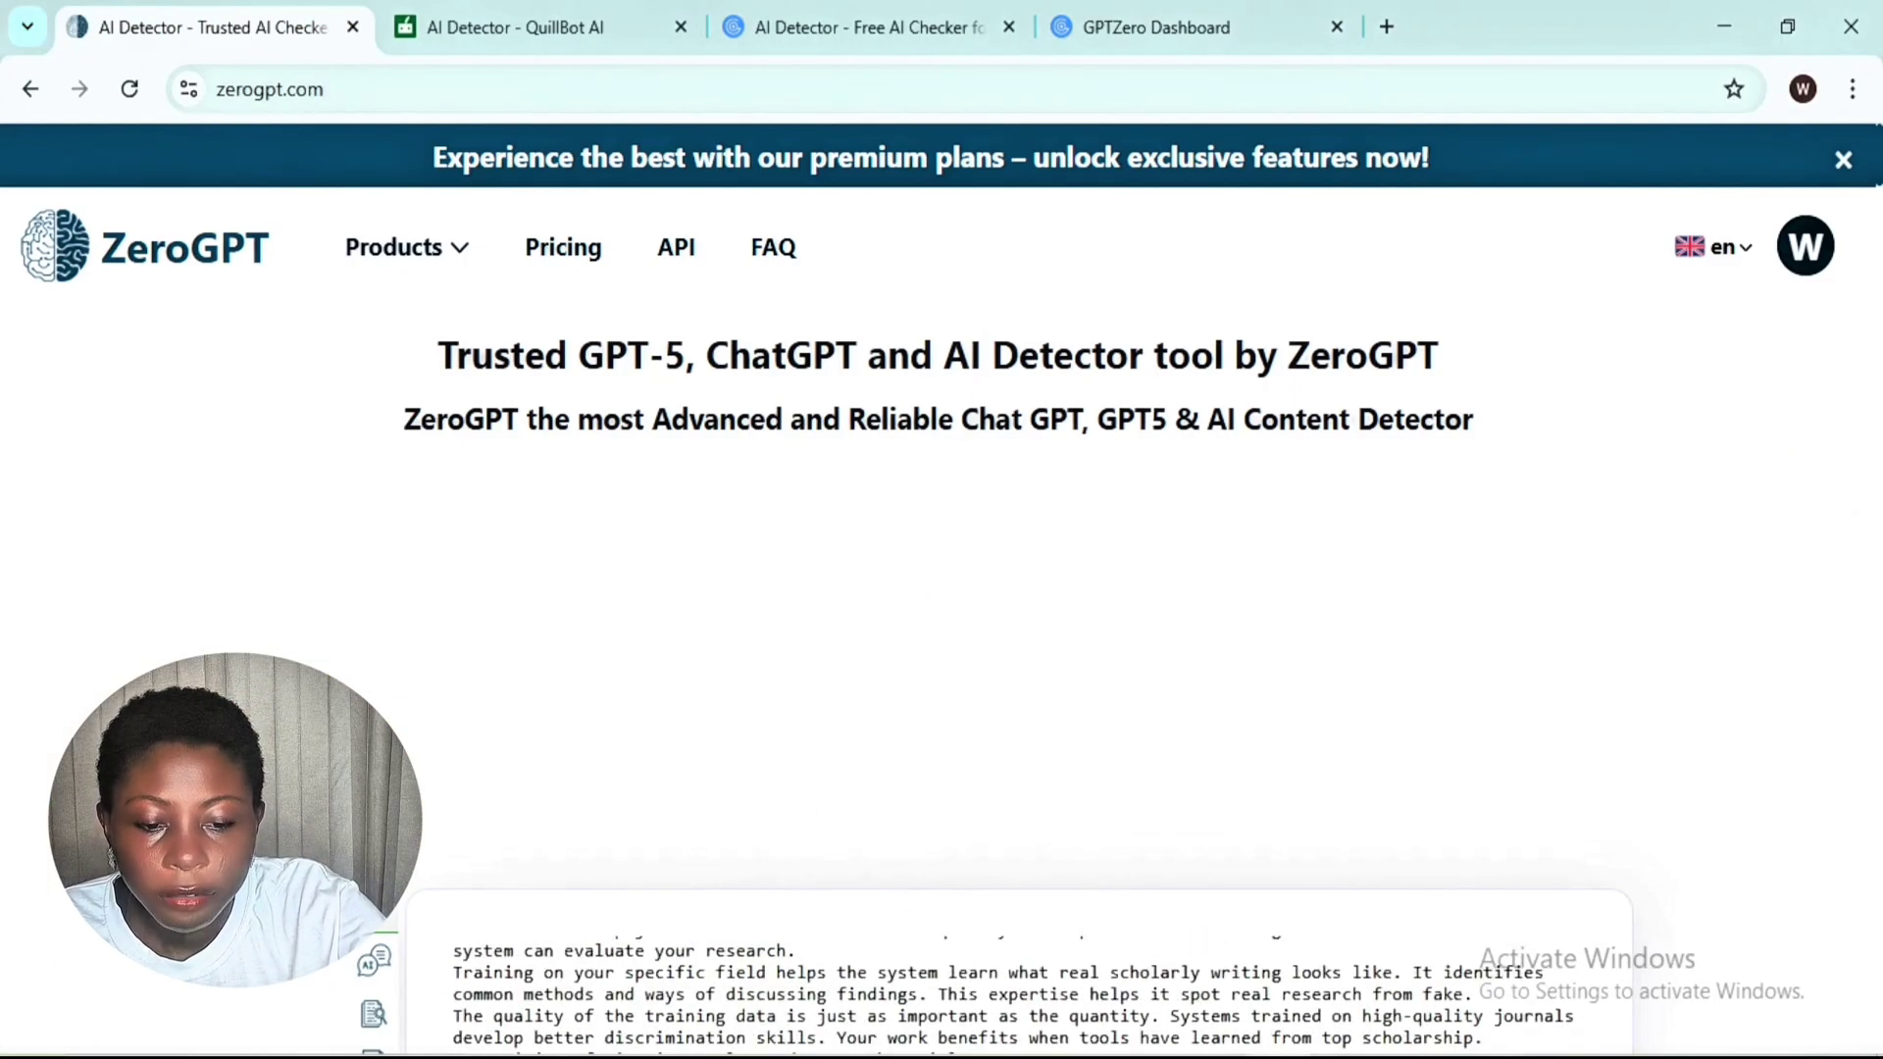
pyautogui.scroll(-3, 941, 667)
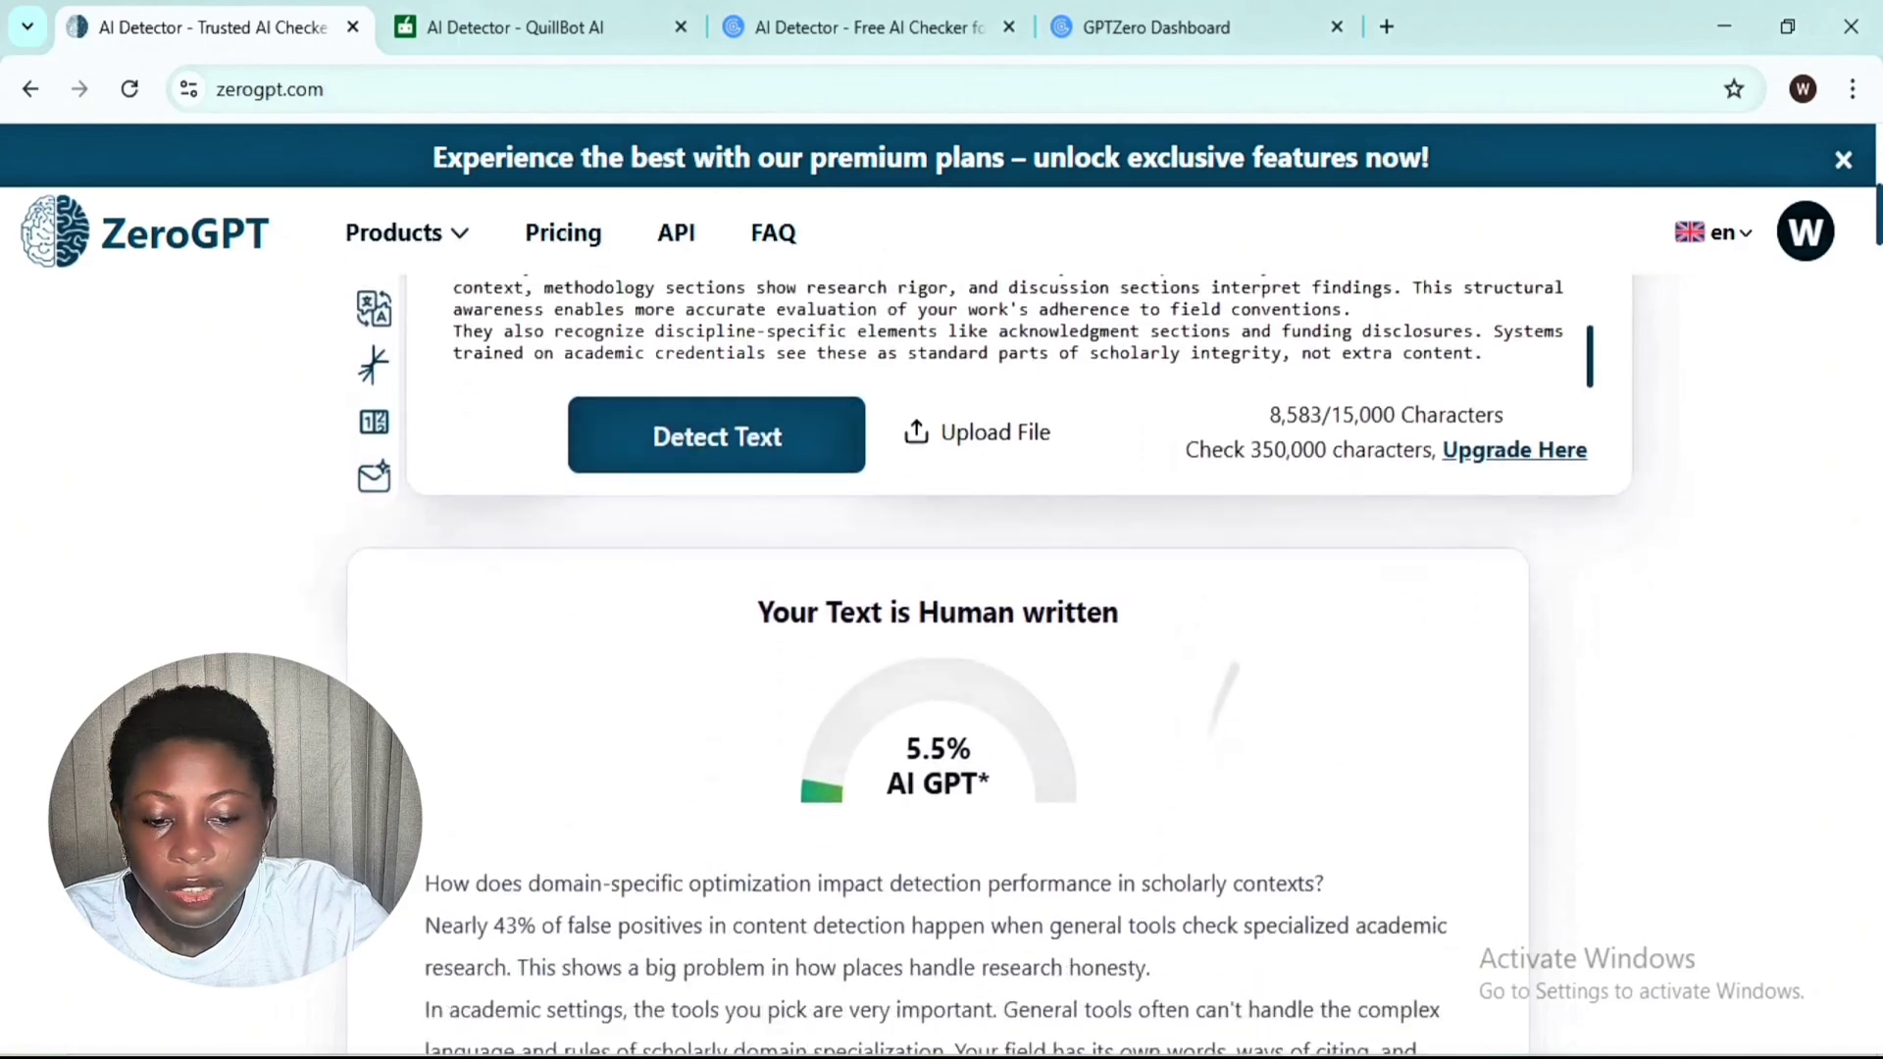
pyautogui.scroll(-1, 942, 647)
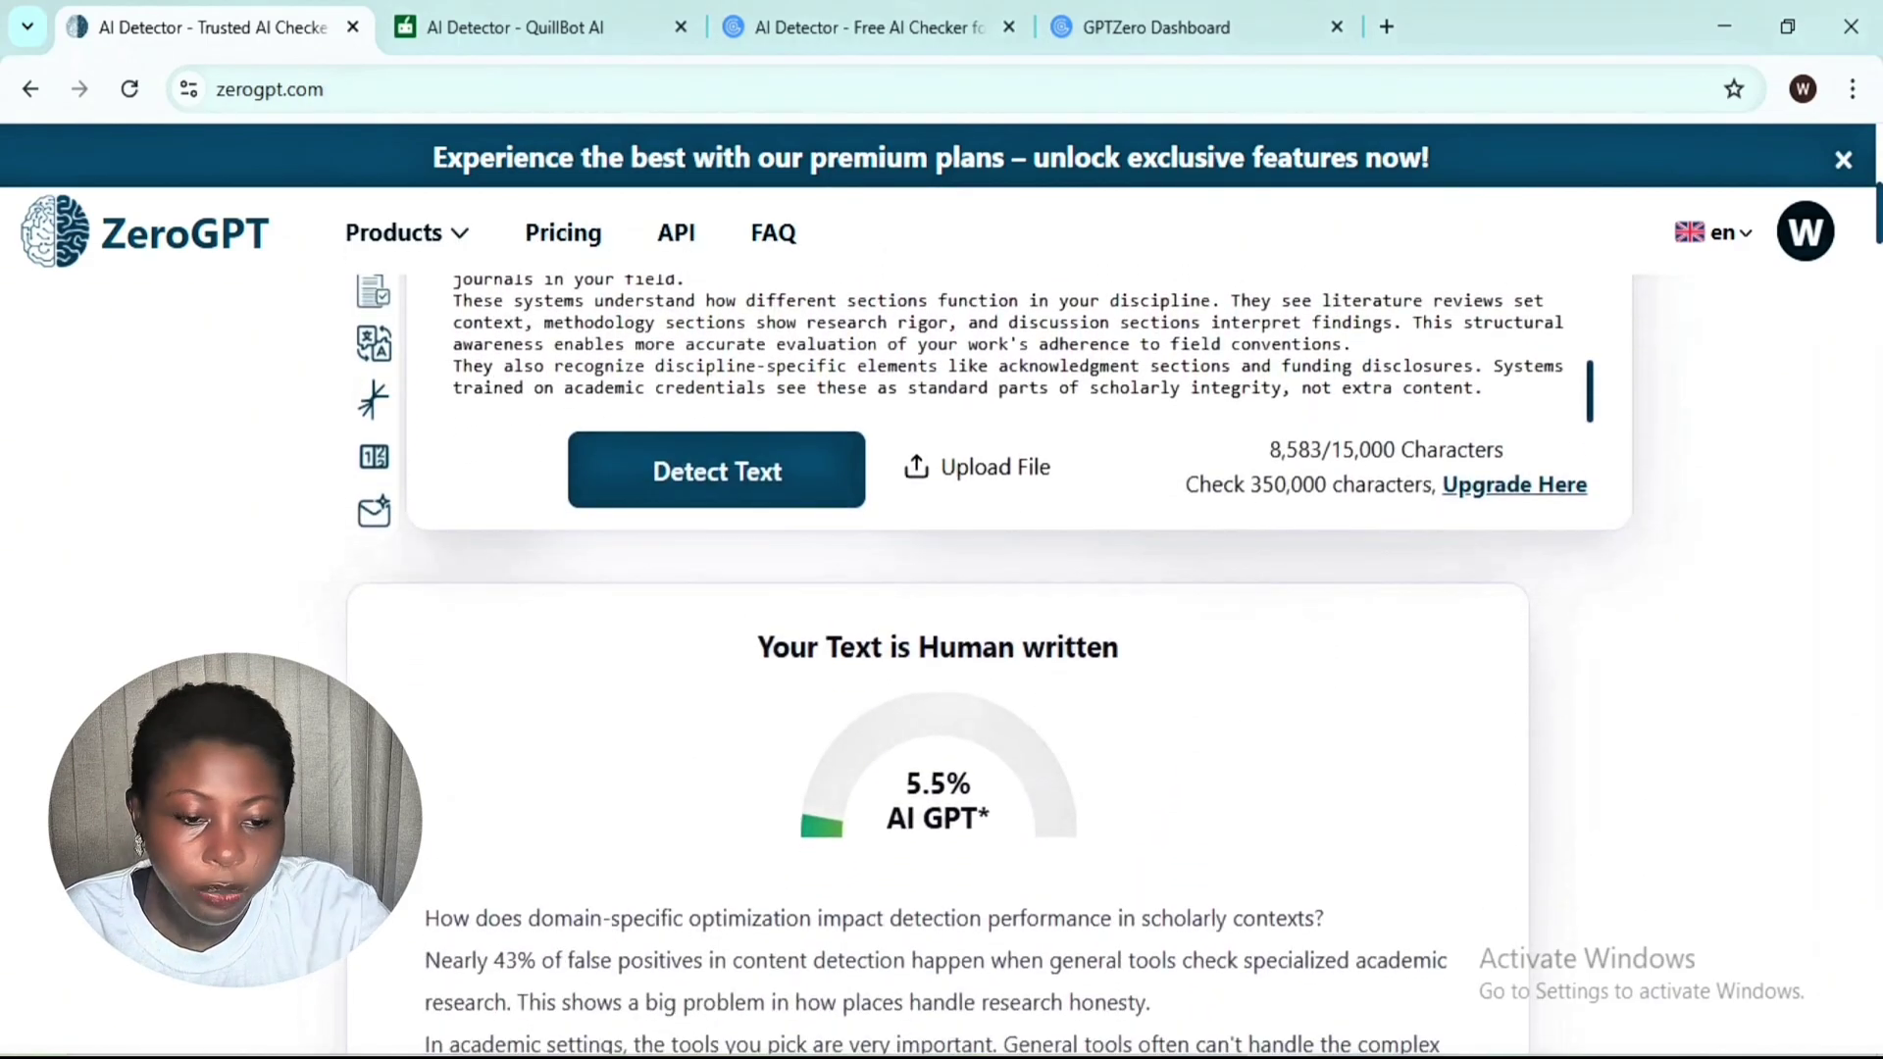
pyautogui.scroll(5, 1000, 344)
pyautogui.scroll(4, 942, 667)
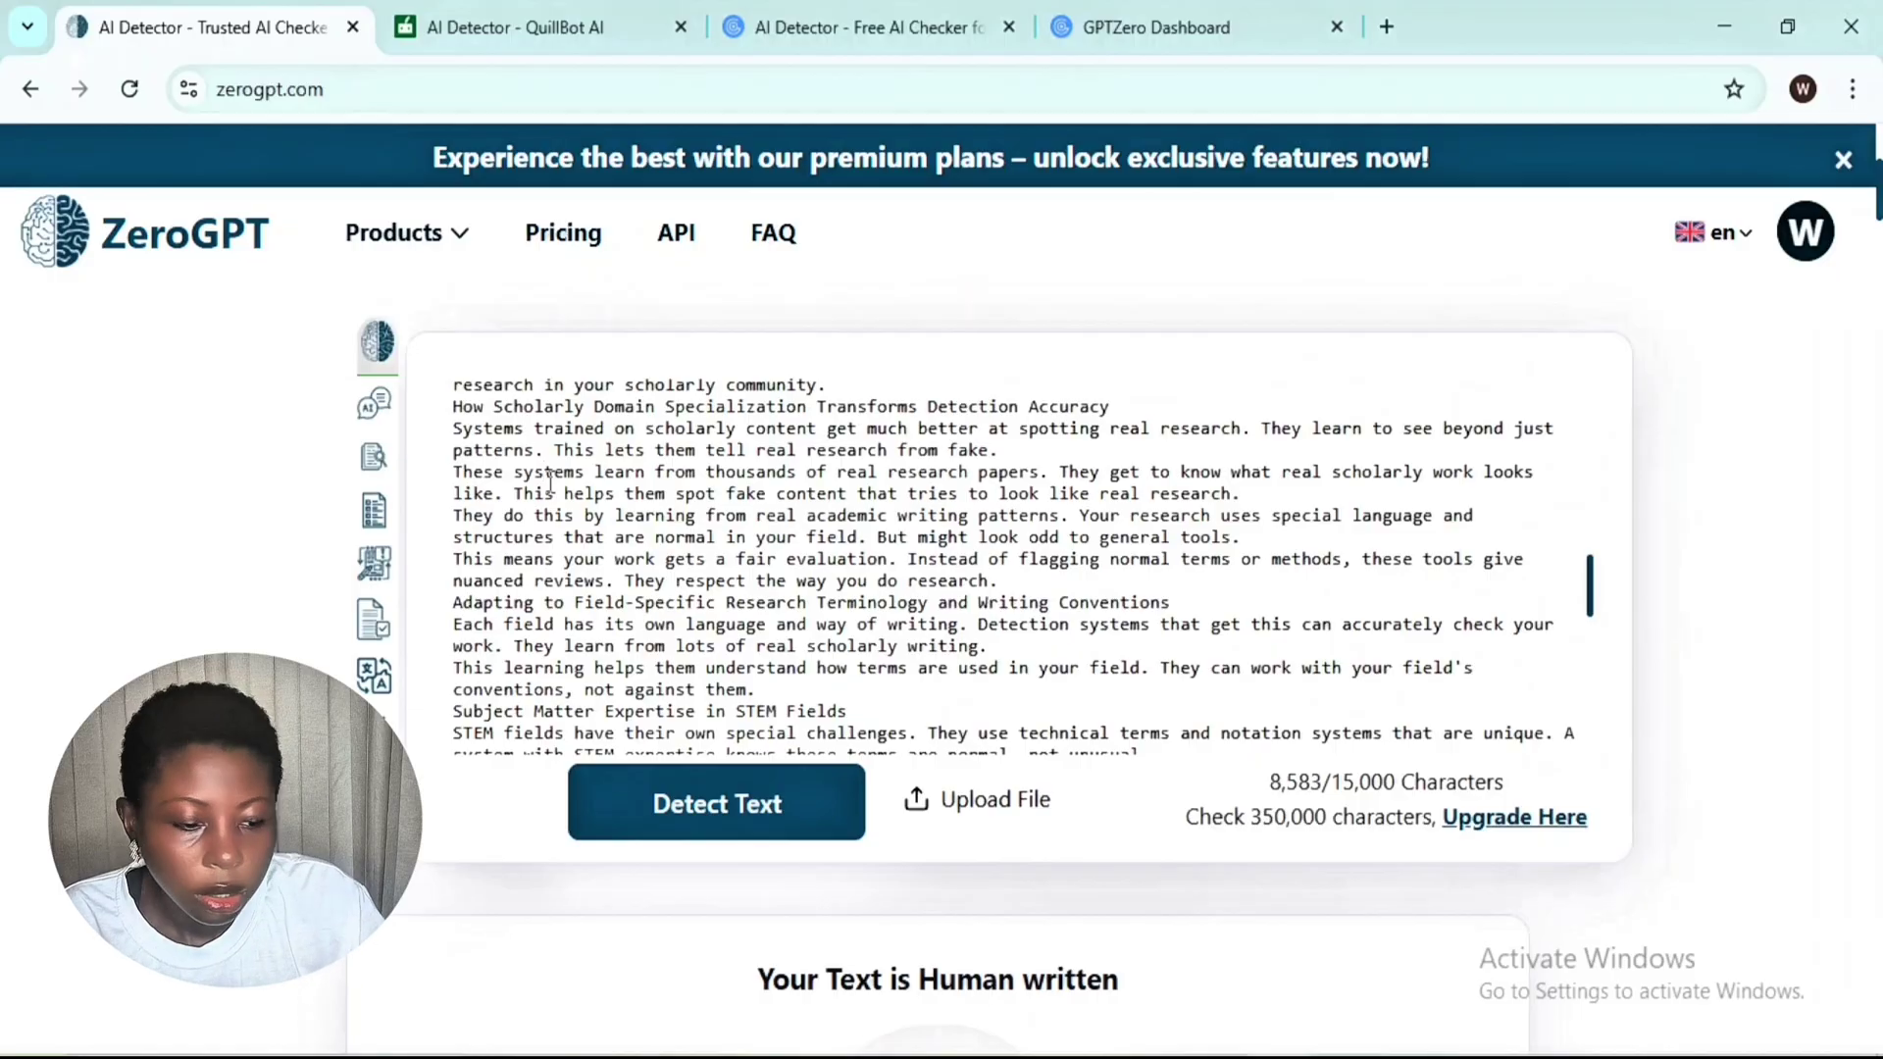
# - Replace the ZeroGPT text with the newly copied article, run the AI detection and view its result
pyautogui.hotkey('ctrl', 'a')
pyautogui.press('BackSpace')
pyautogui.hotkey('ctrl', 'v')
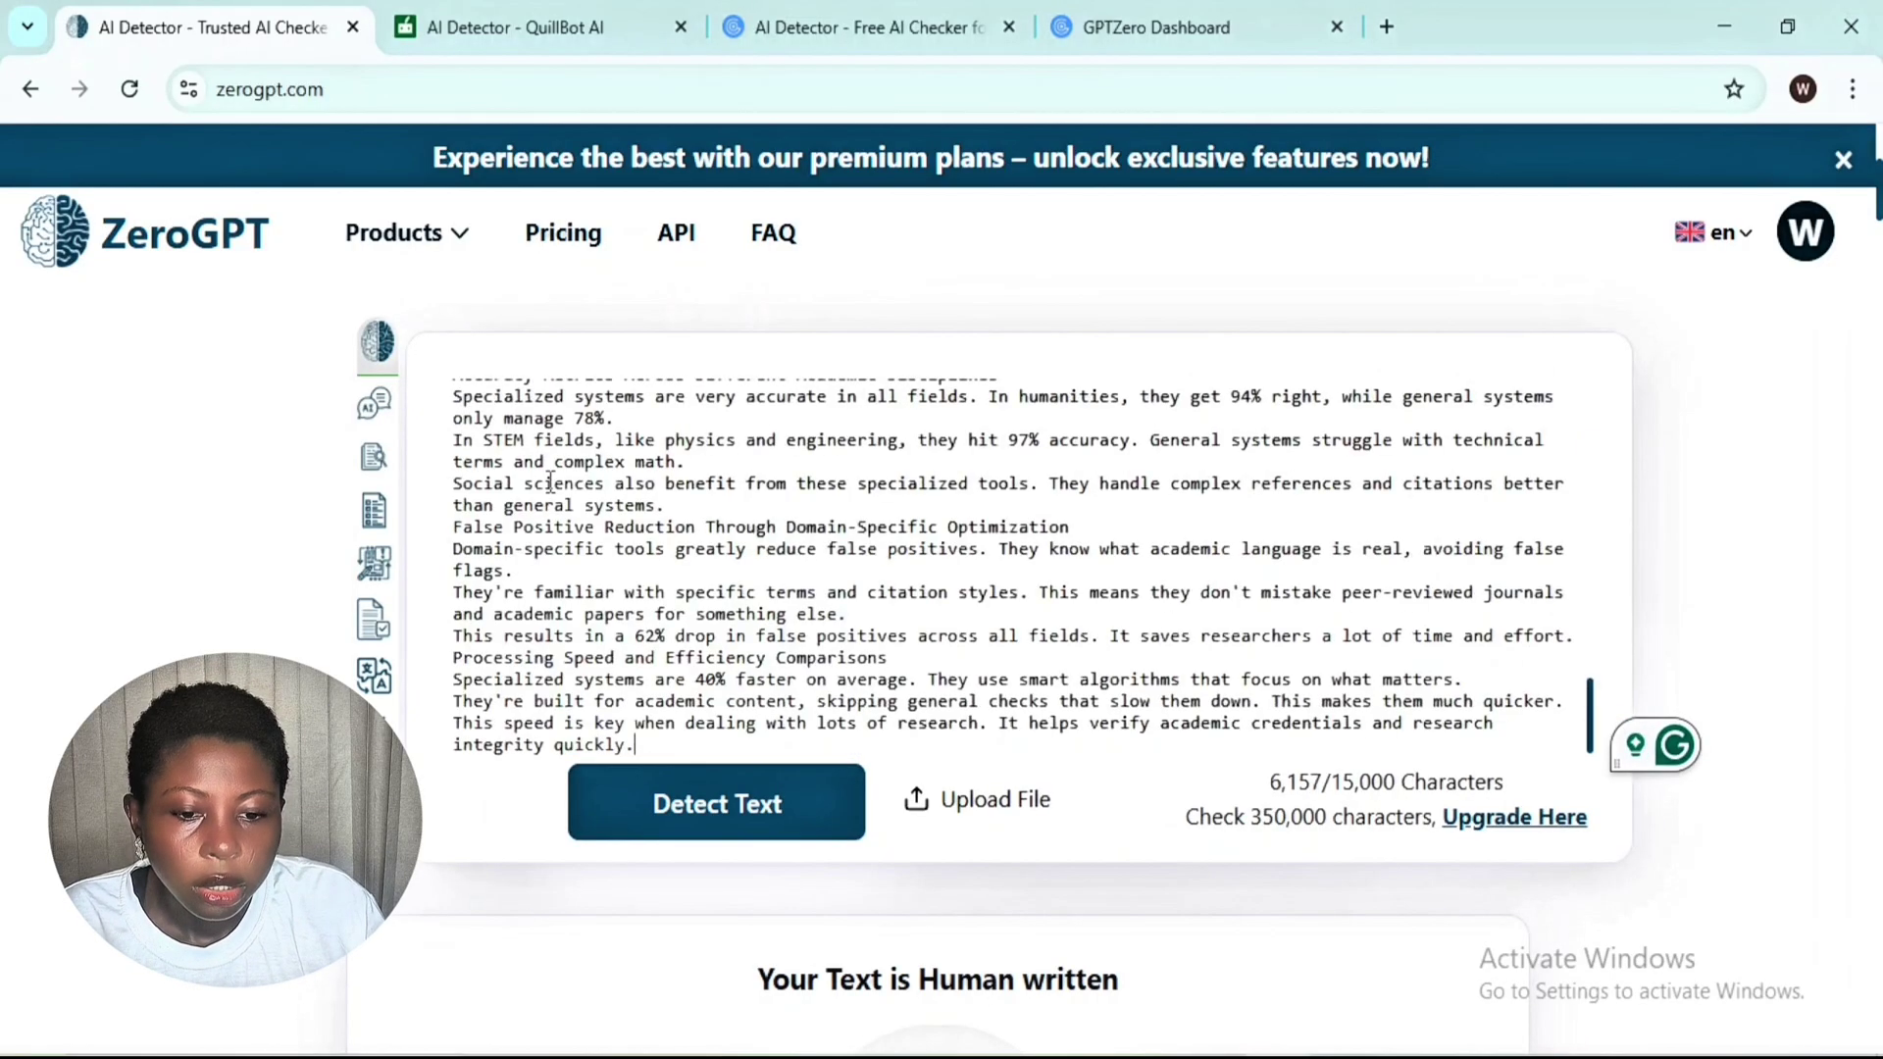
pyautogui.click(716, 814)
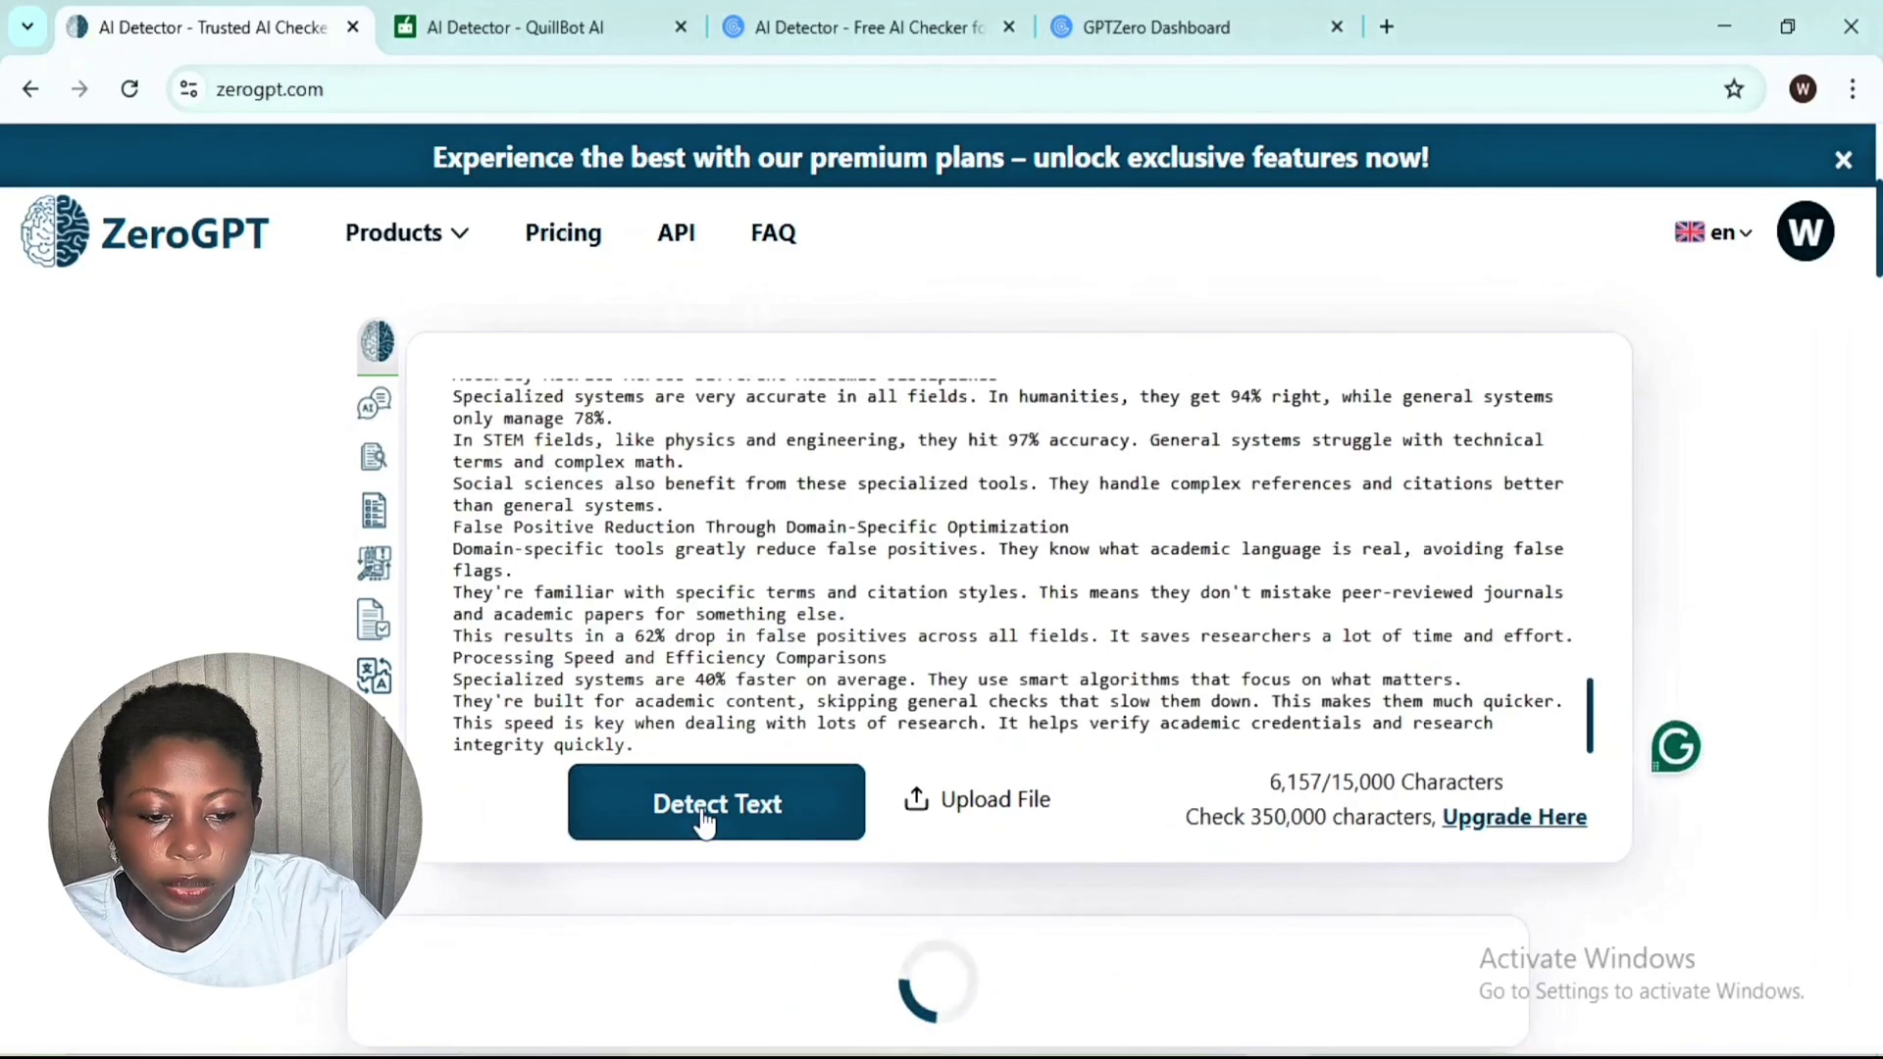
pyautogui.scroll(-1, 707, 820)
pyautogui.scroll(-2, 942, 588)
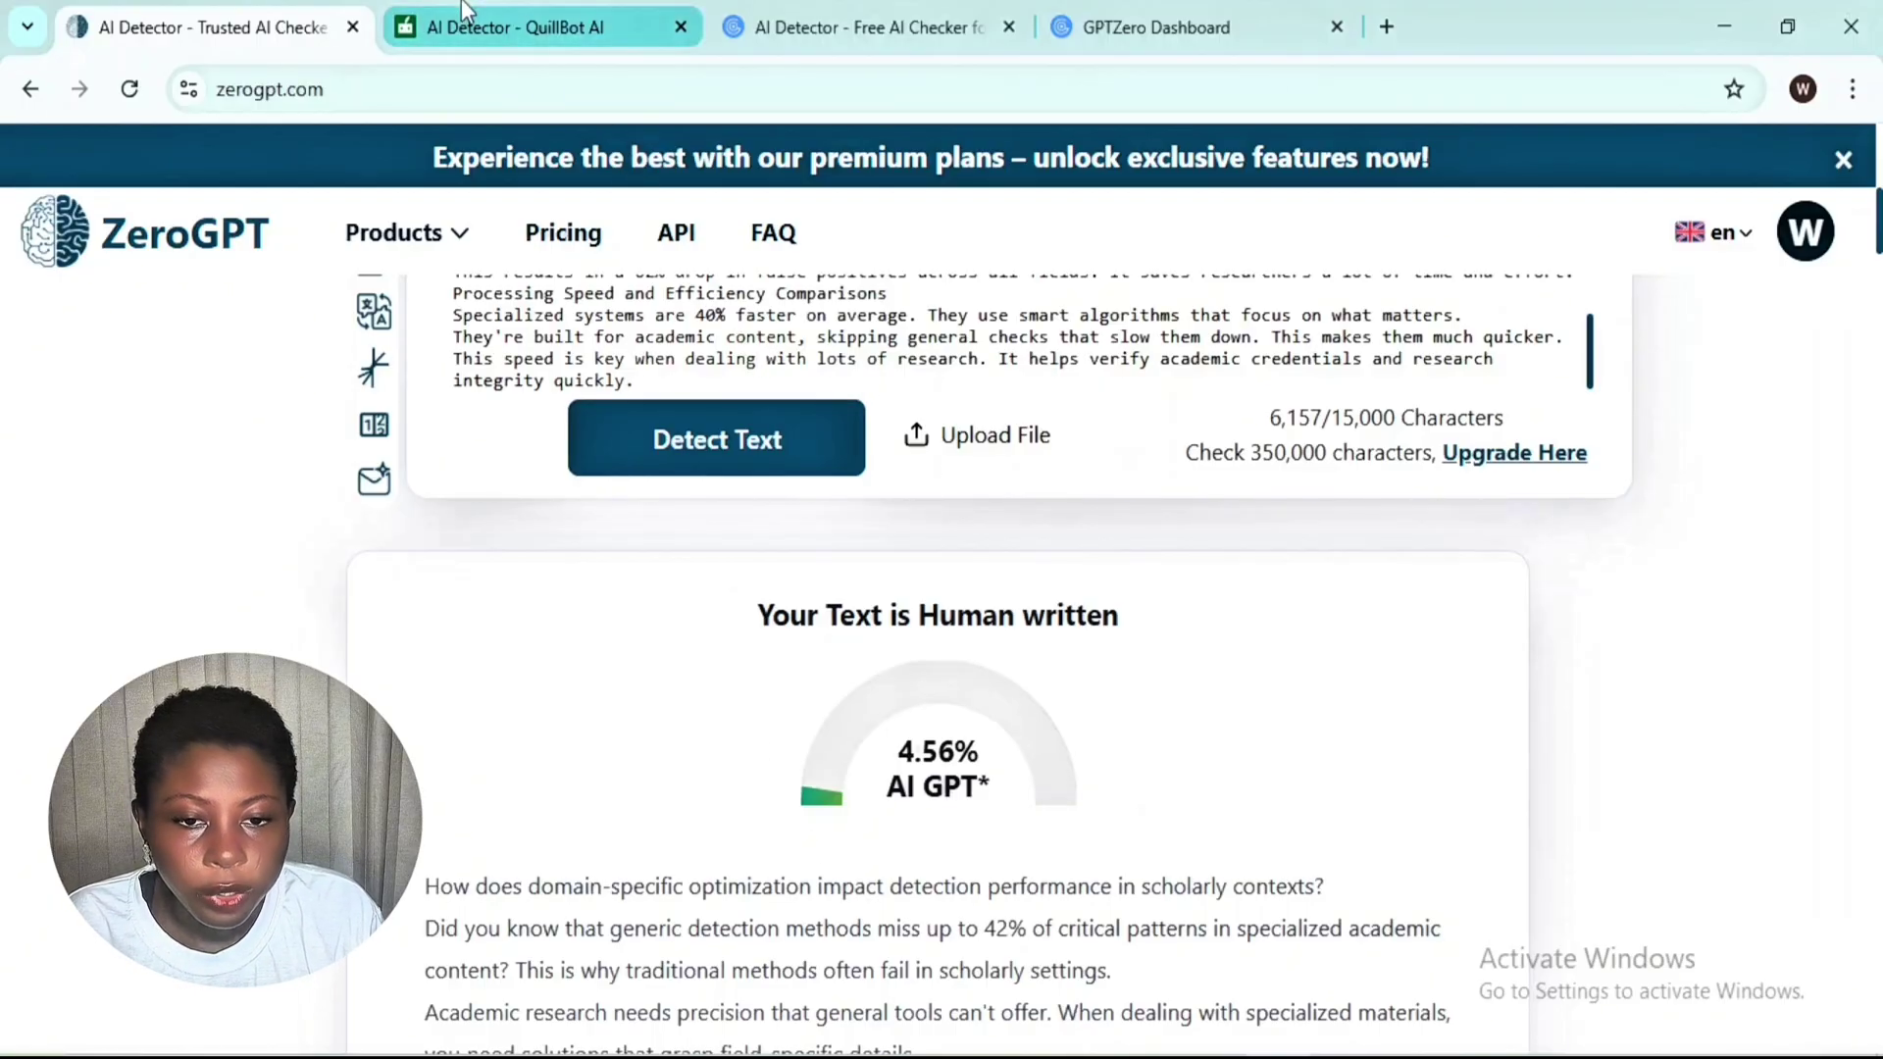
# - Switch to QuillBot's AI Detector, replace the earlier article with the newly copied one and run the AI detection
pyautogui.click(575, 49)
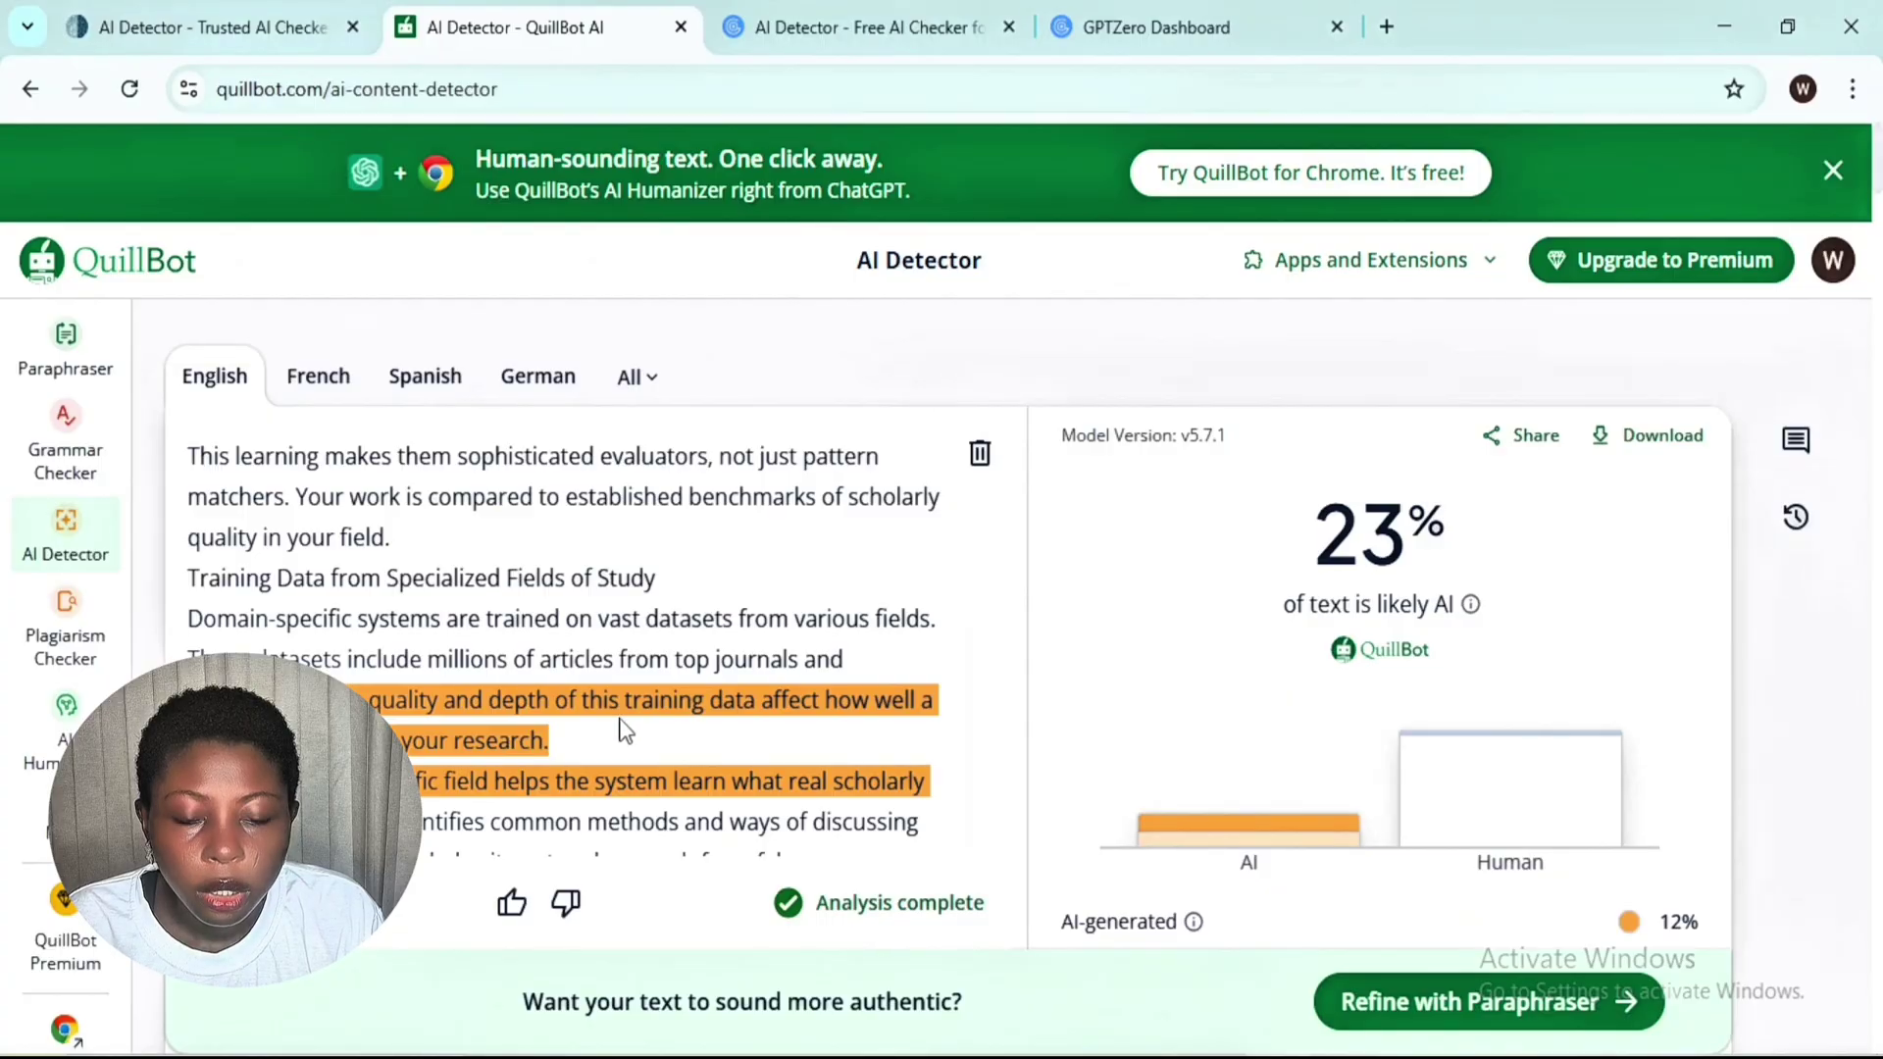
pyautogui.hotkey('ctrl', 'a')
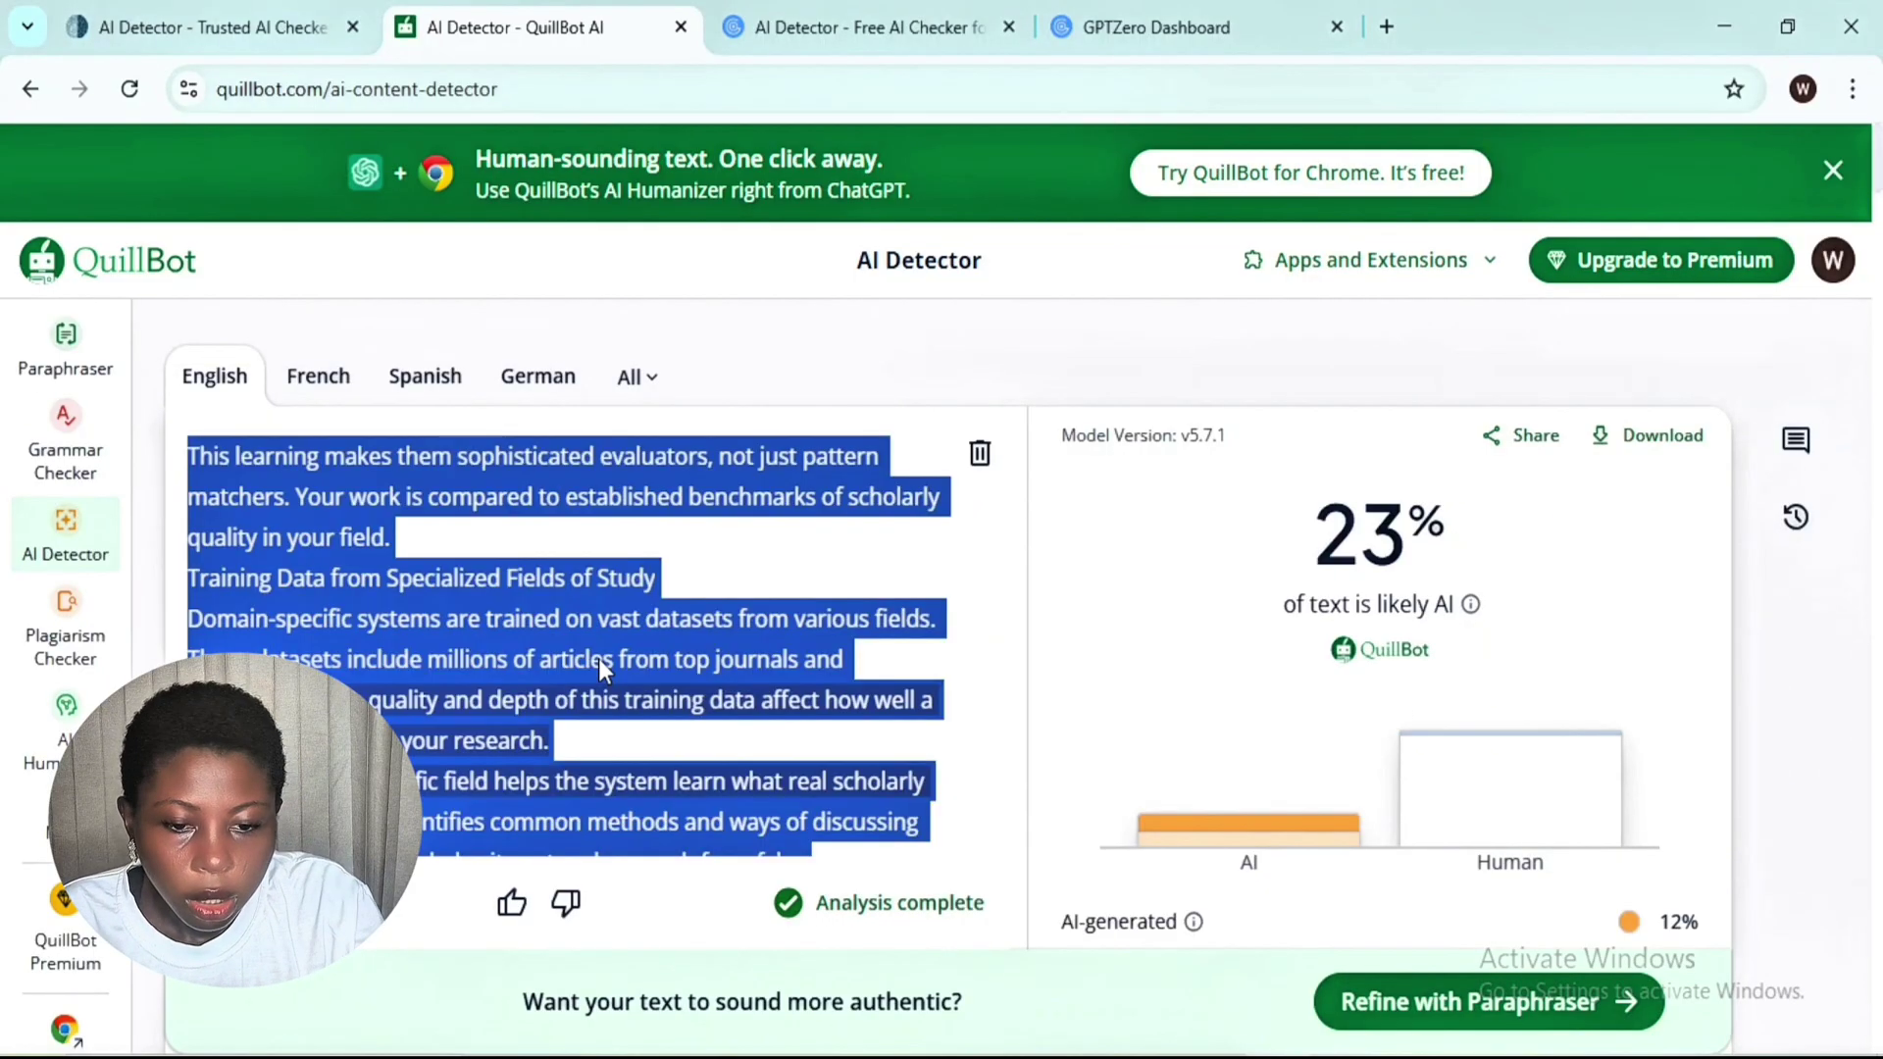
pyautogui.press('BackSpace')
pyautogui.hotkey('ctrl', 'v')
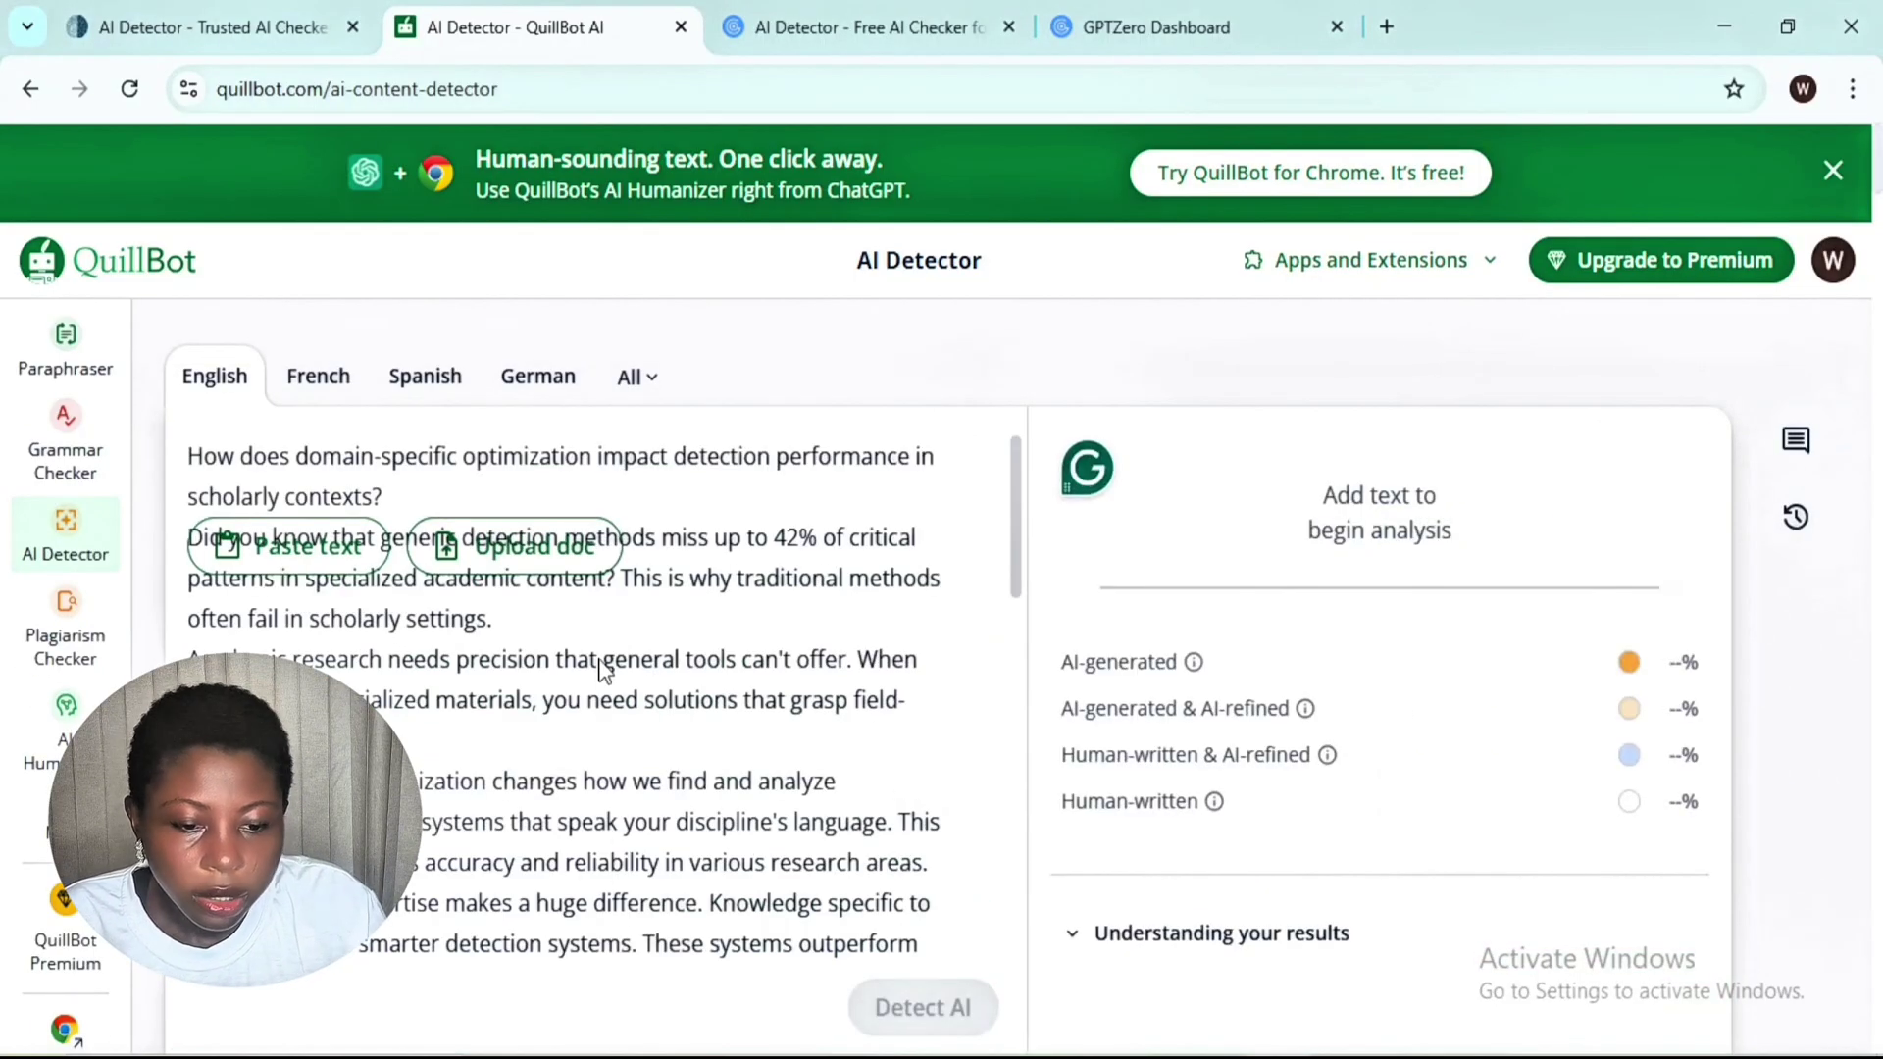
pyautogui.click(903, 1020)
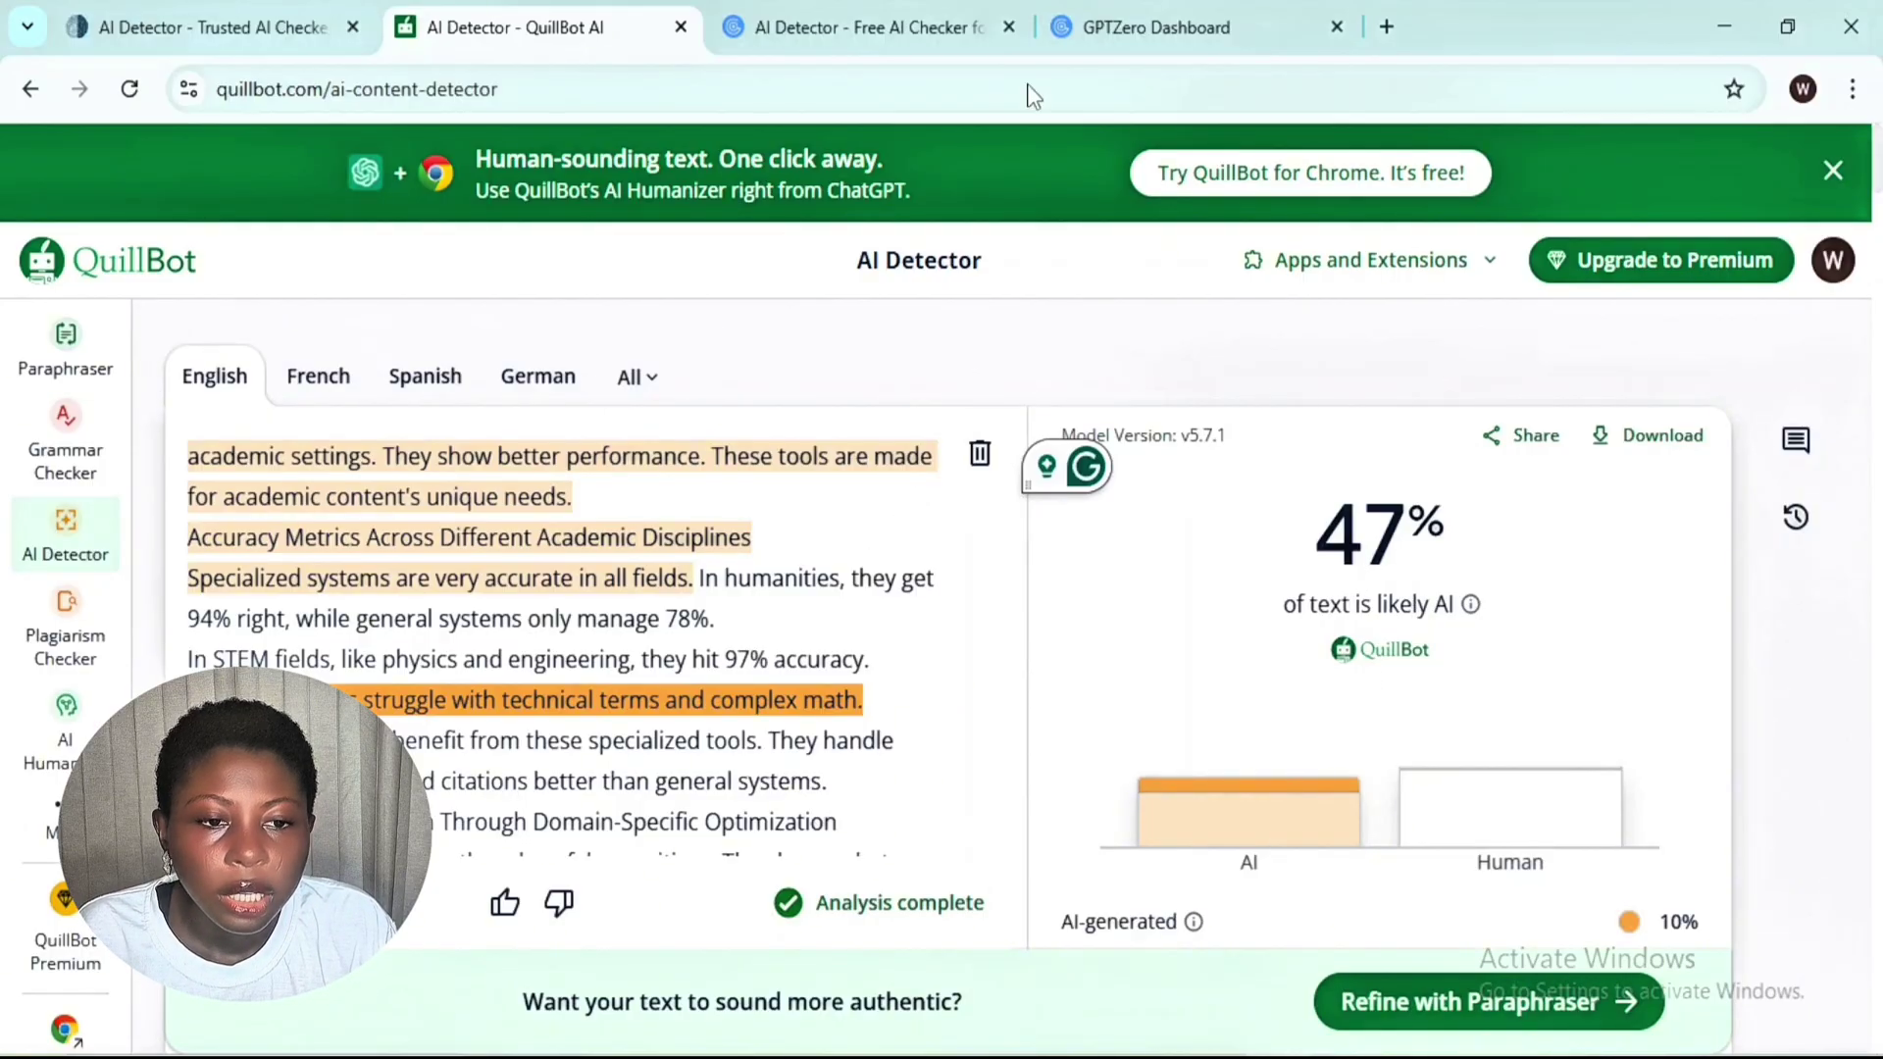
# - Switch to the GPTZero dashboard, replace the earlier article with the newly copied one and run the scan
pyautogui.click(1163, 22)
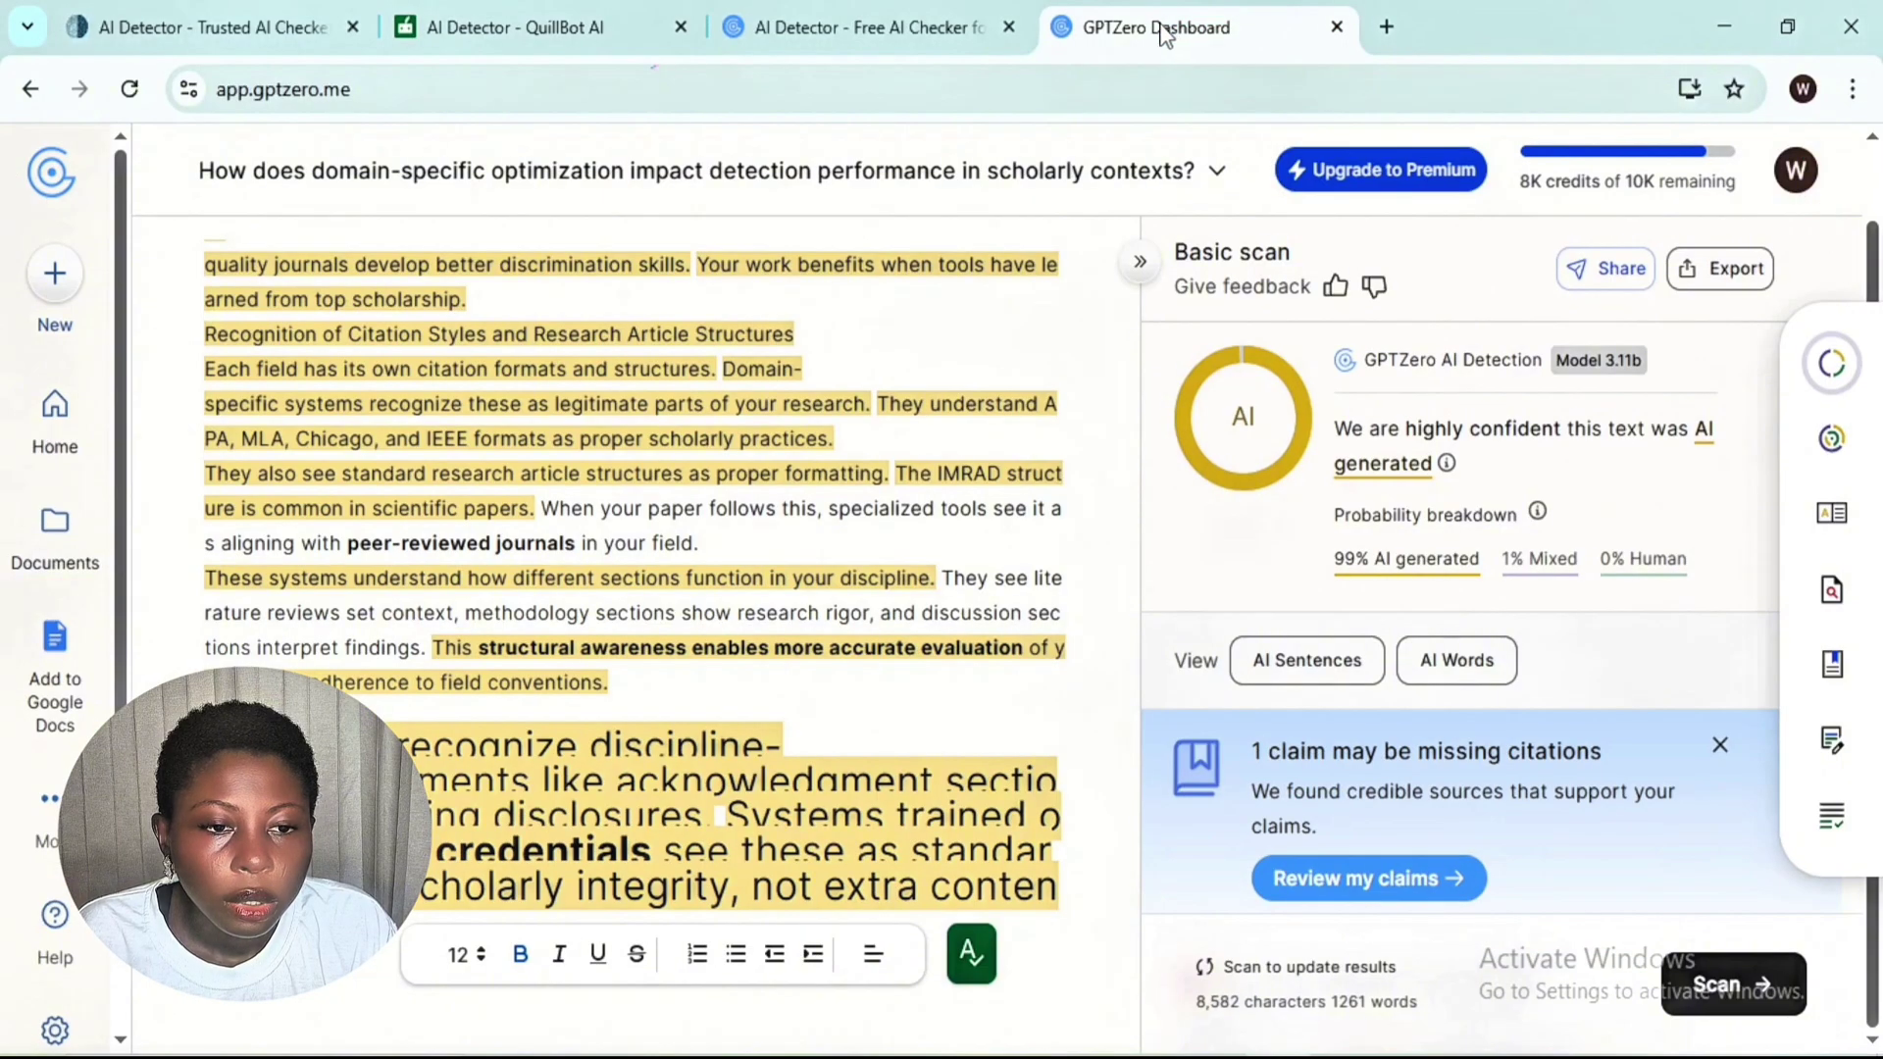
pyautogui.hotkey('ctrl', 'a')
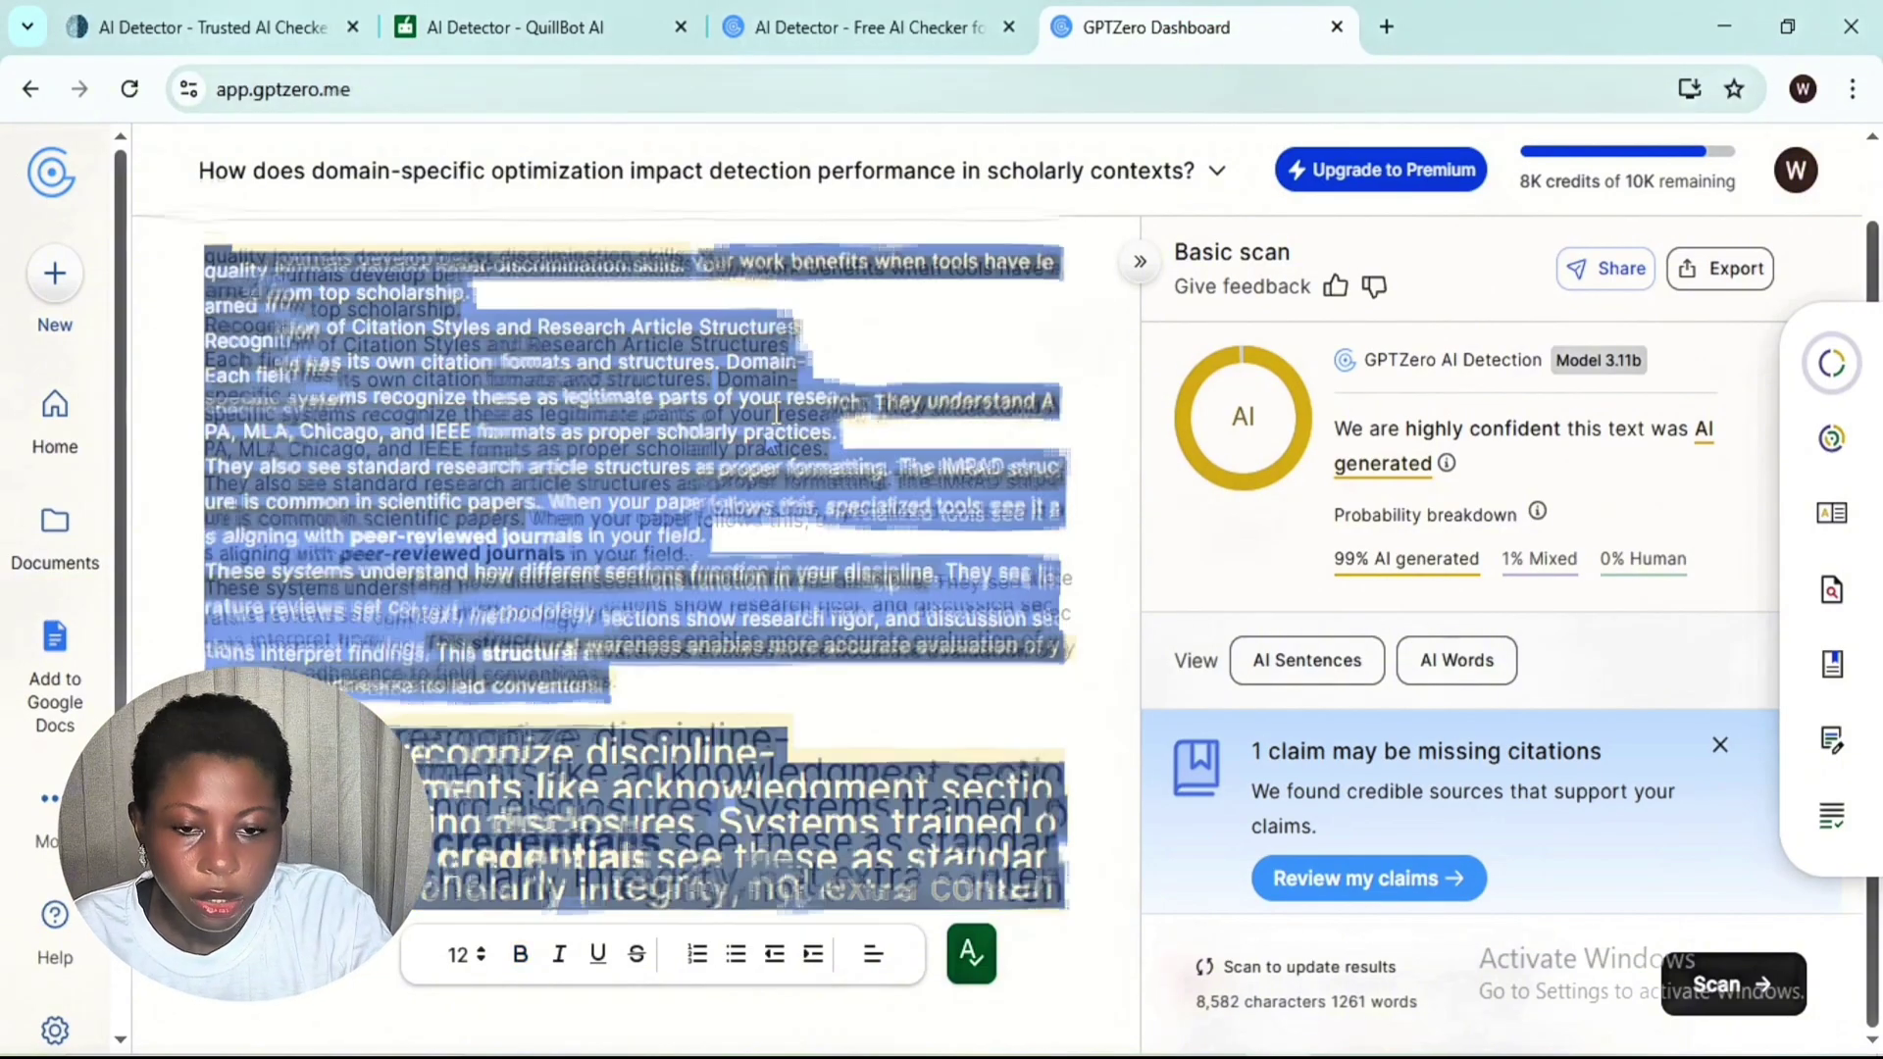
pyautogui.press('BackSpace')
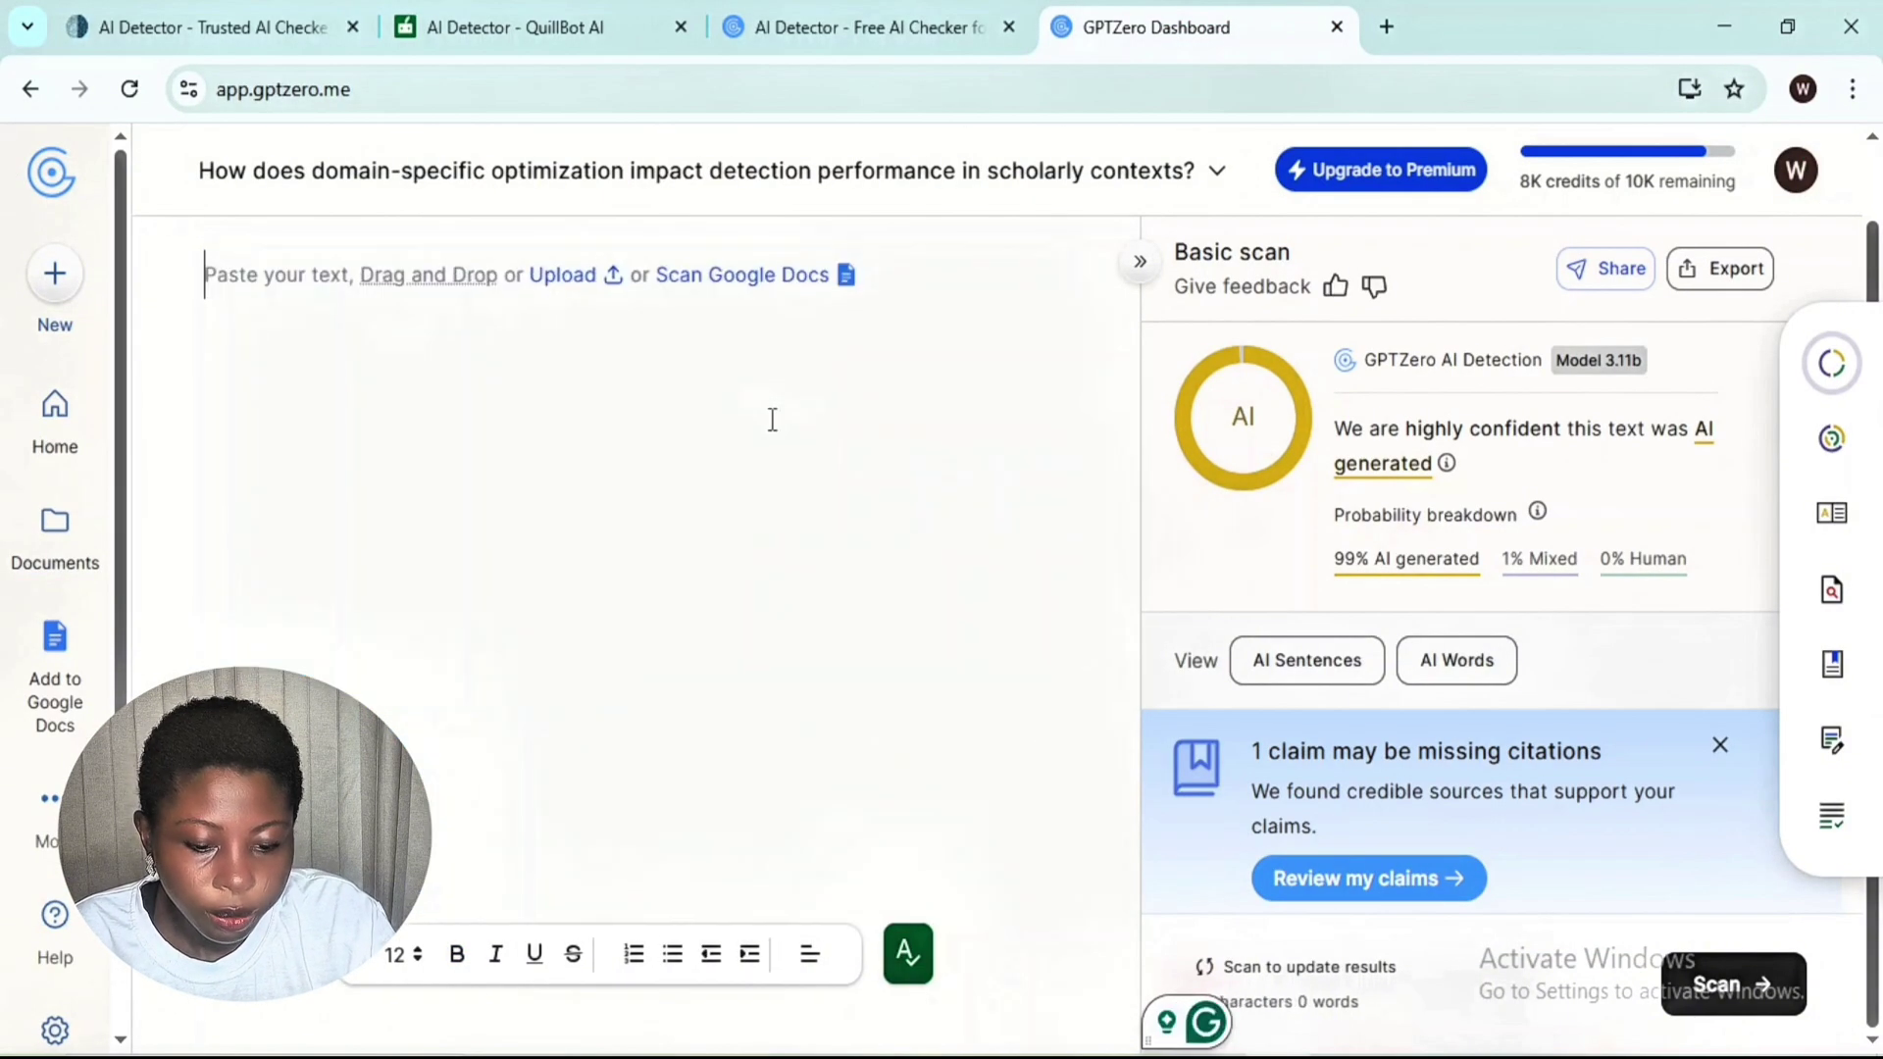
pyautogui.hotkey('ctrl', 'v')
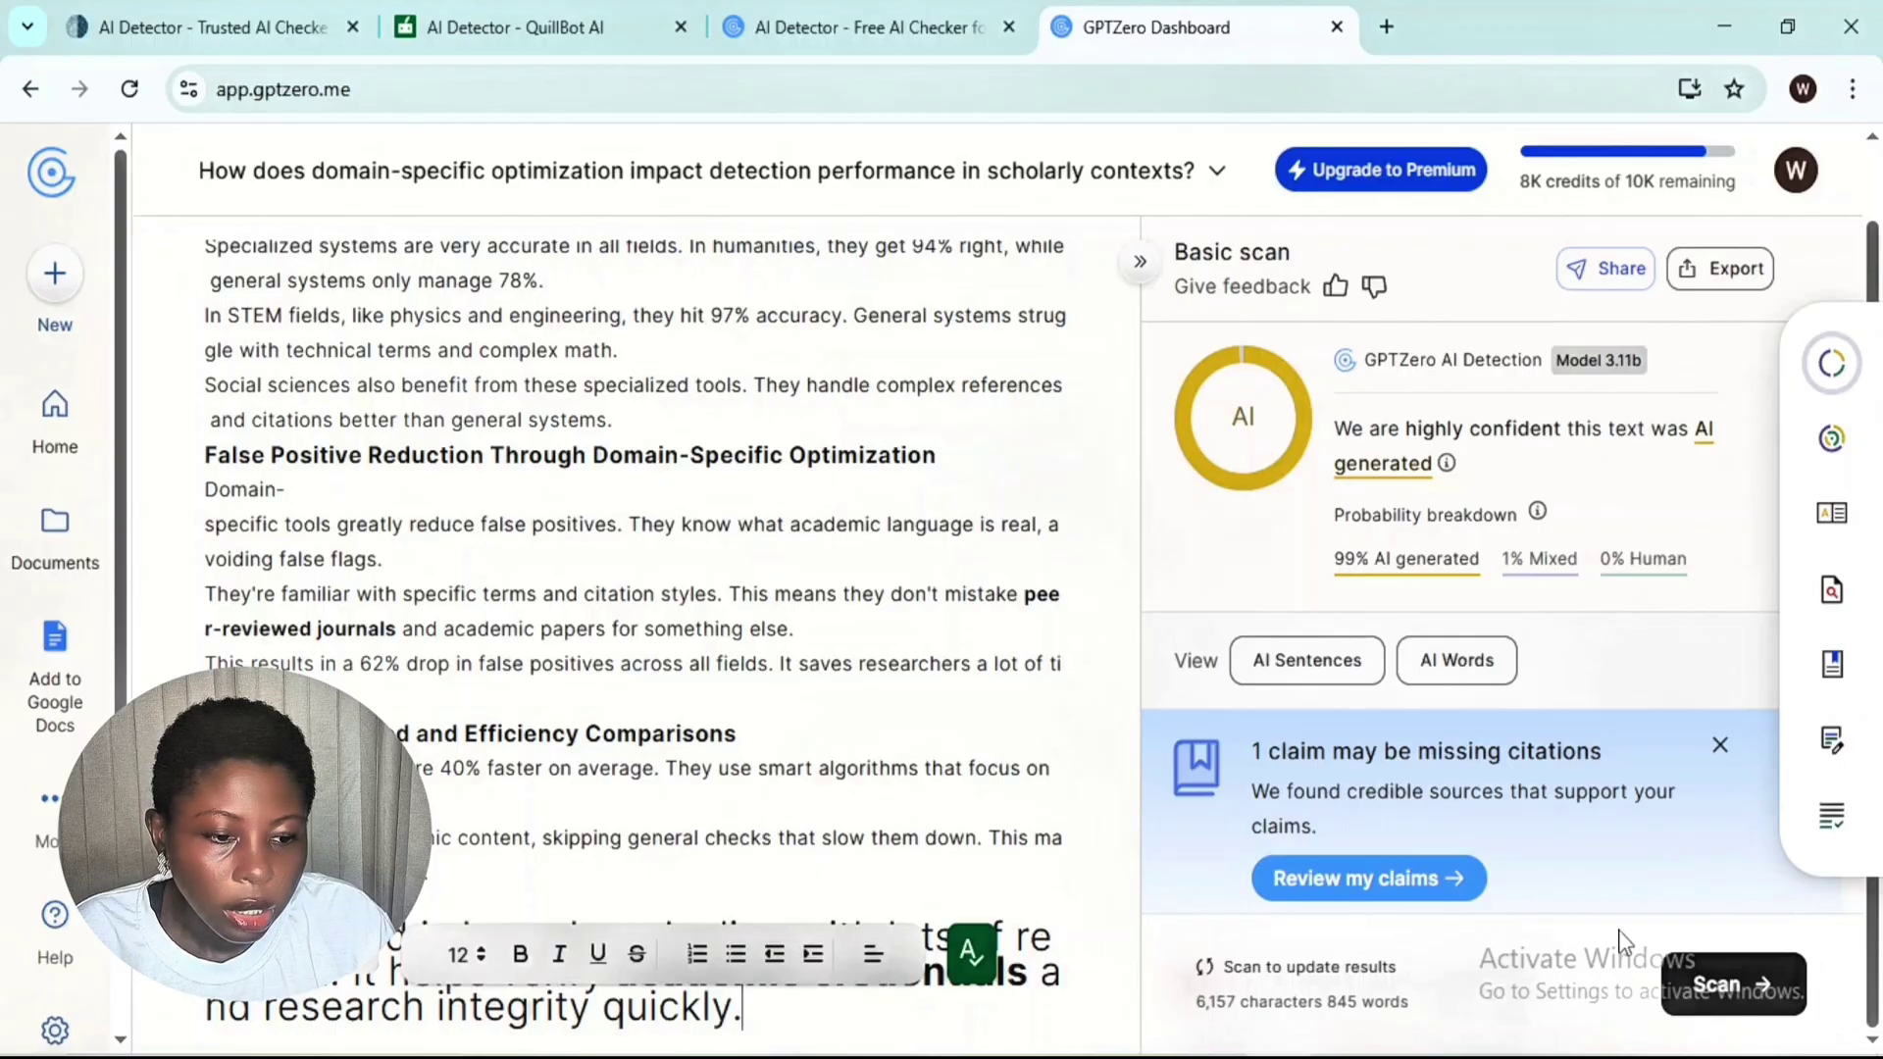
pyautogui.click(1717, 986)
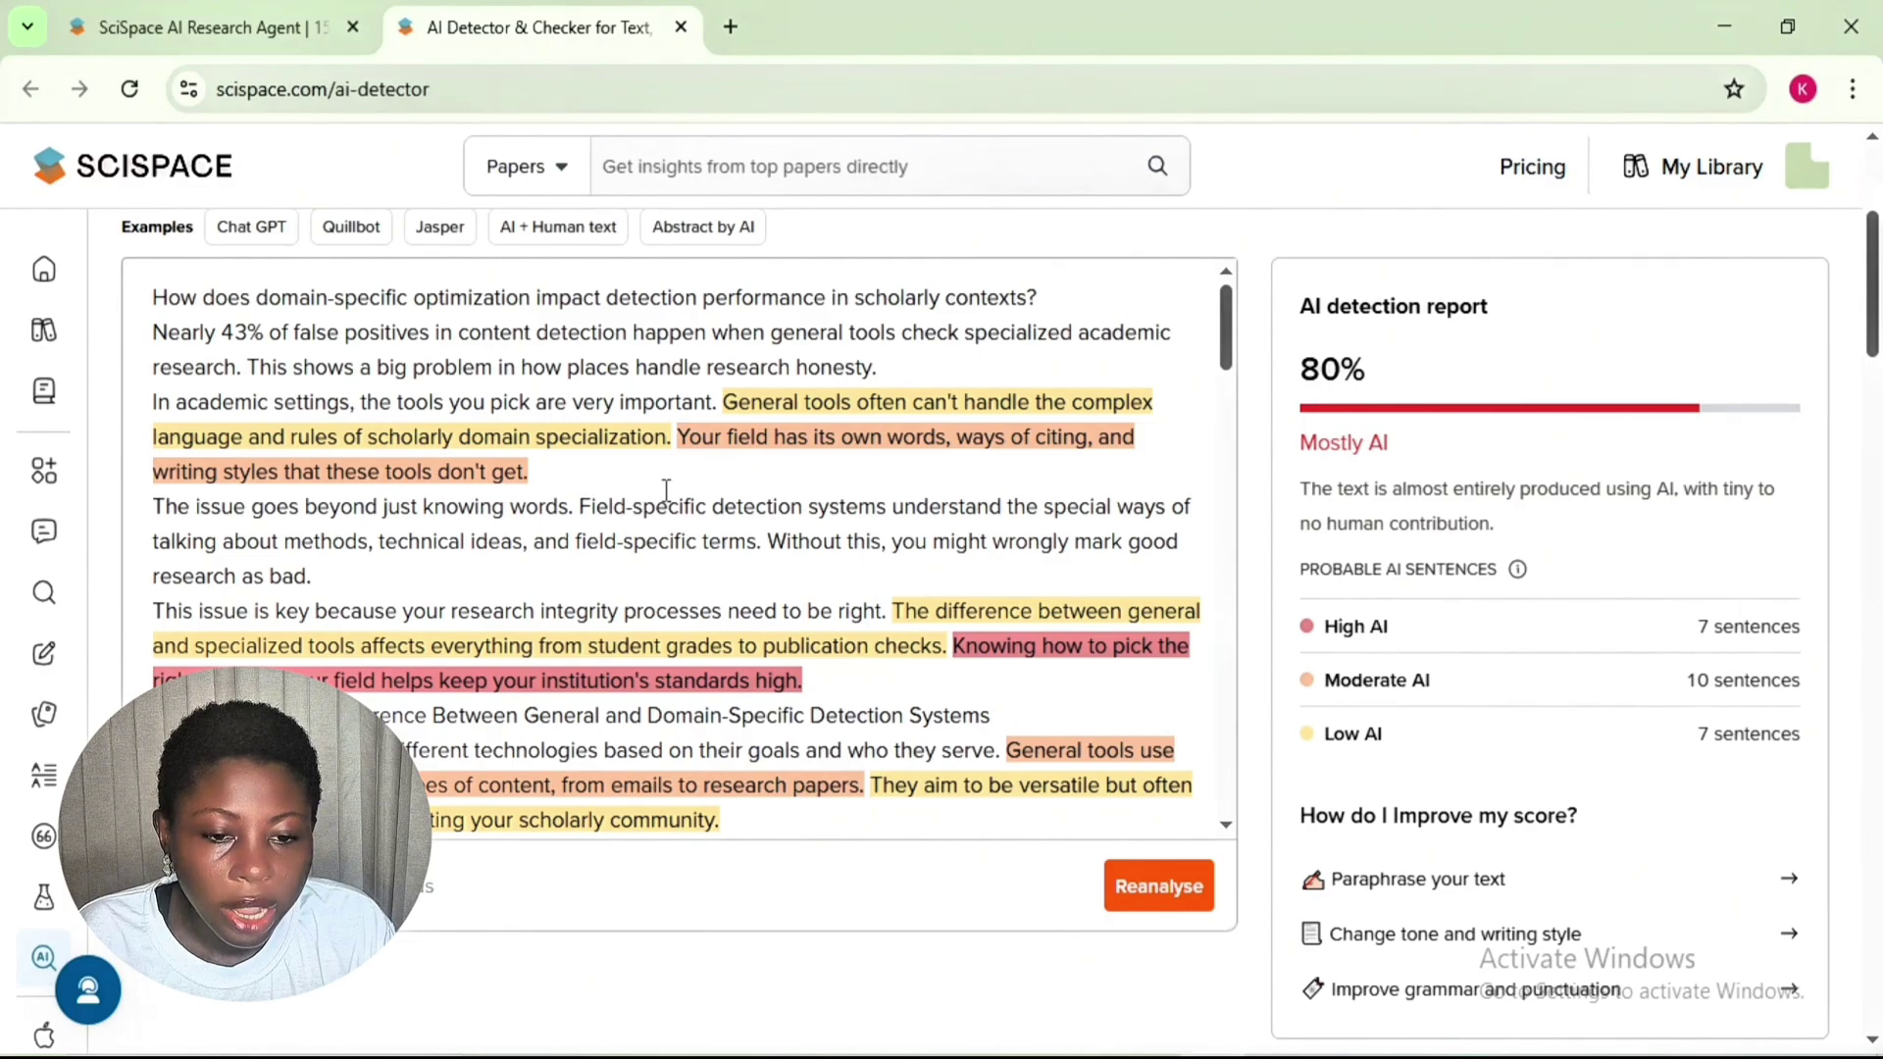
# - Replace the text in SciSpace's AI Detector with the newly copied article, reanalyse it and view the detection report
pyautogui.hotkey('ctrl', 'a')
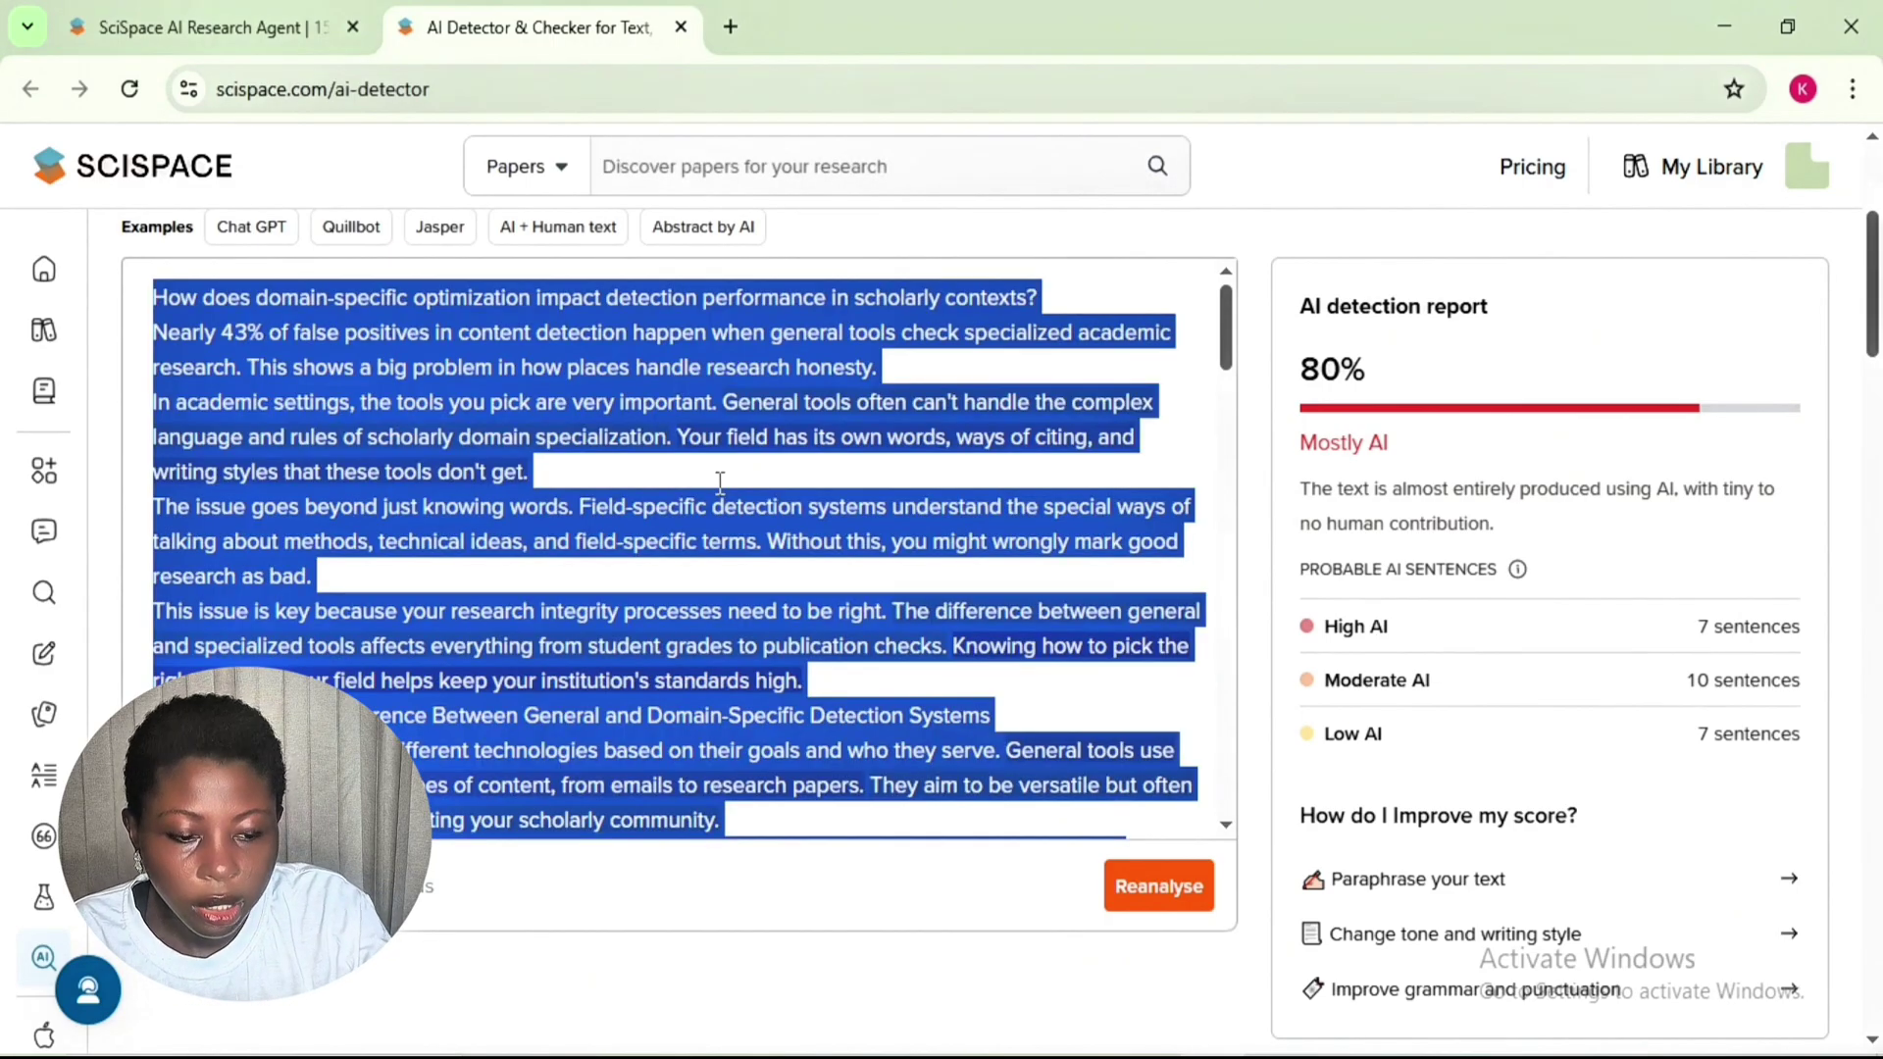
pyautogui.press('BackSpace')
pyautogui.hotkey('ctrl', 'v')
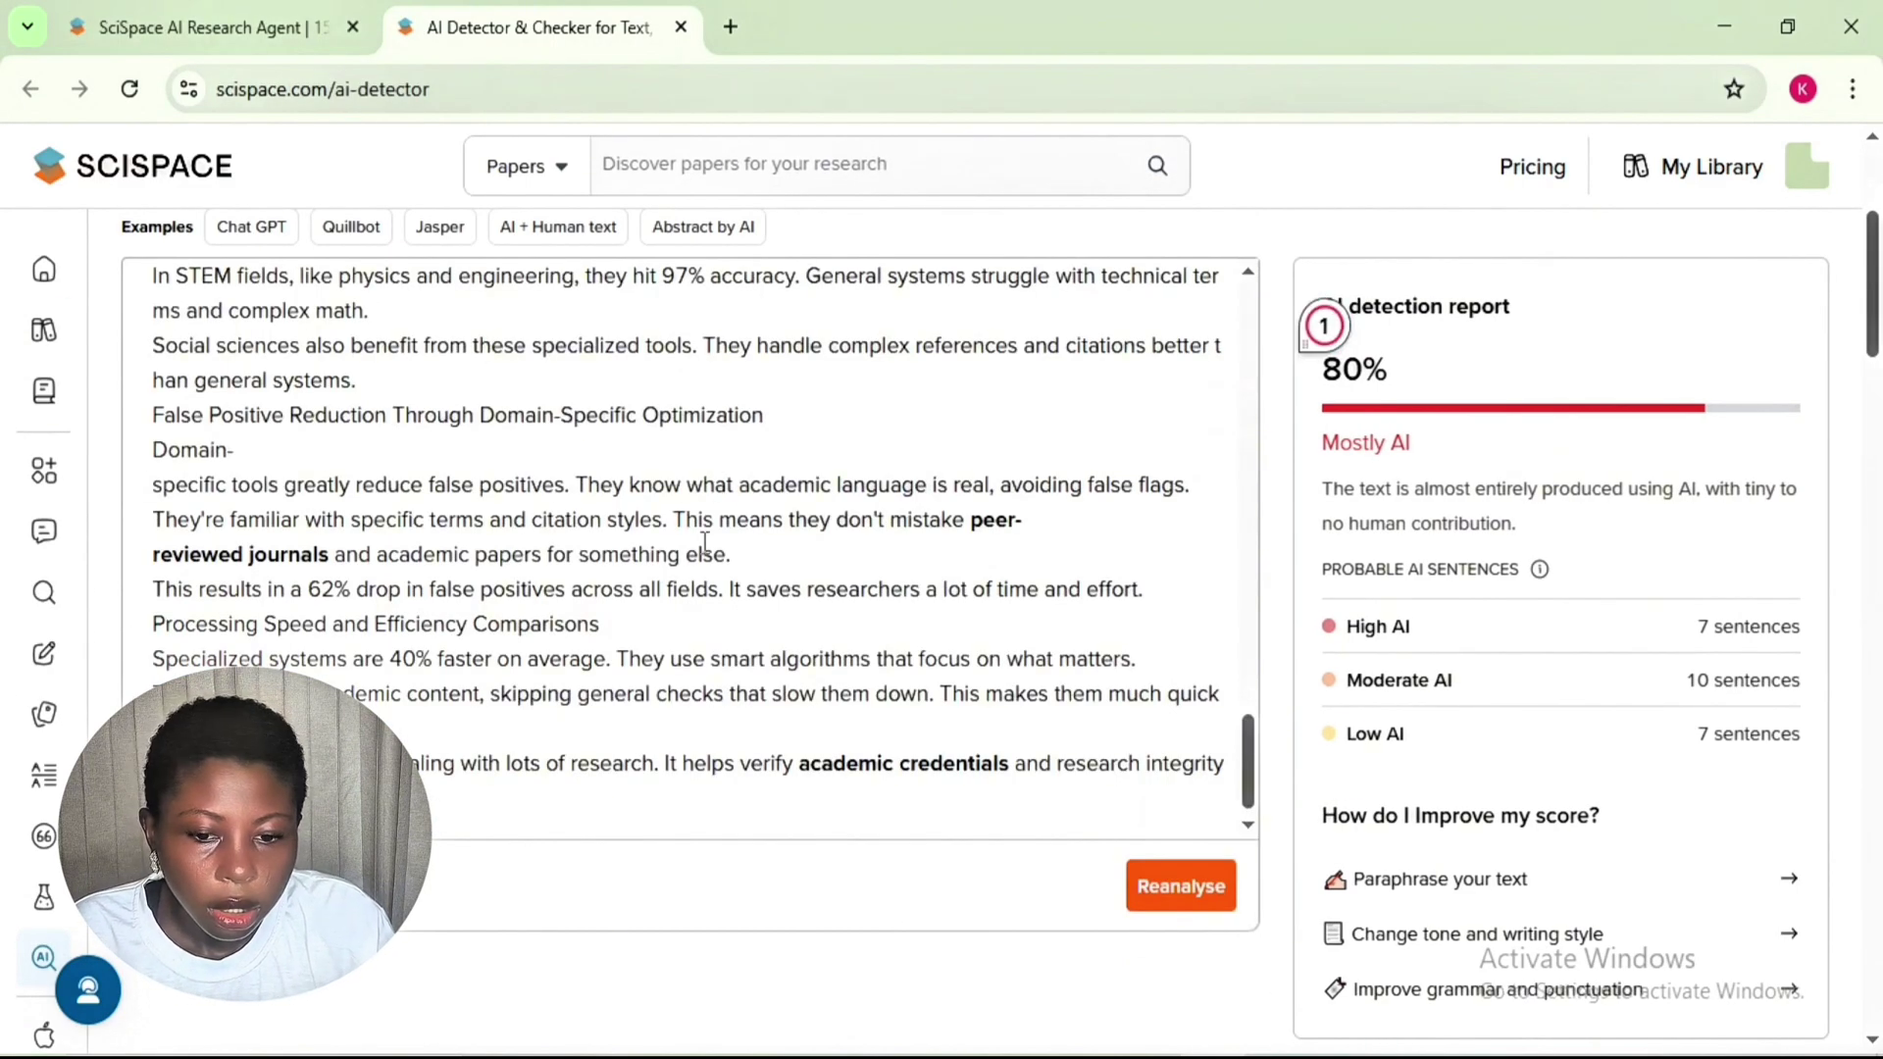
pyautogui.click(1173, 893)
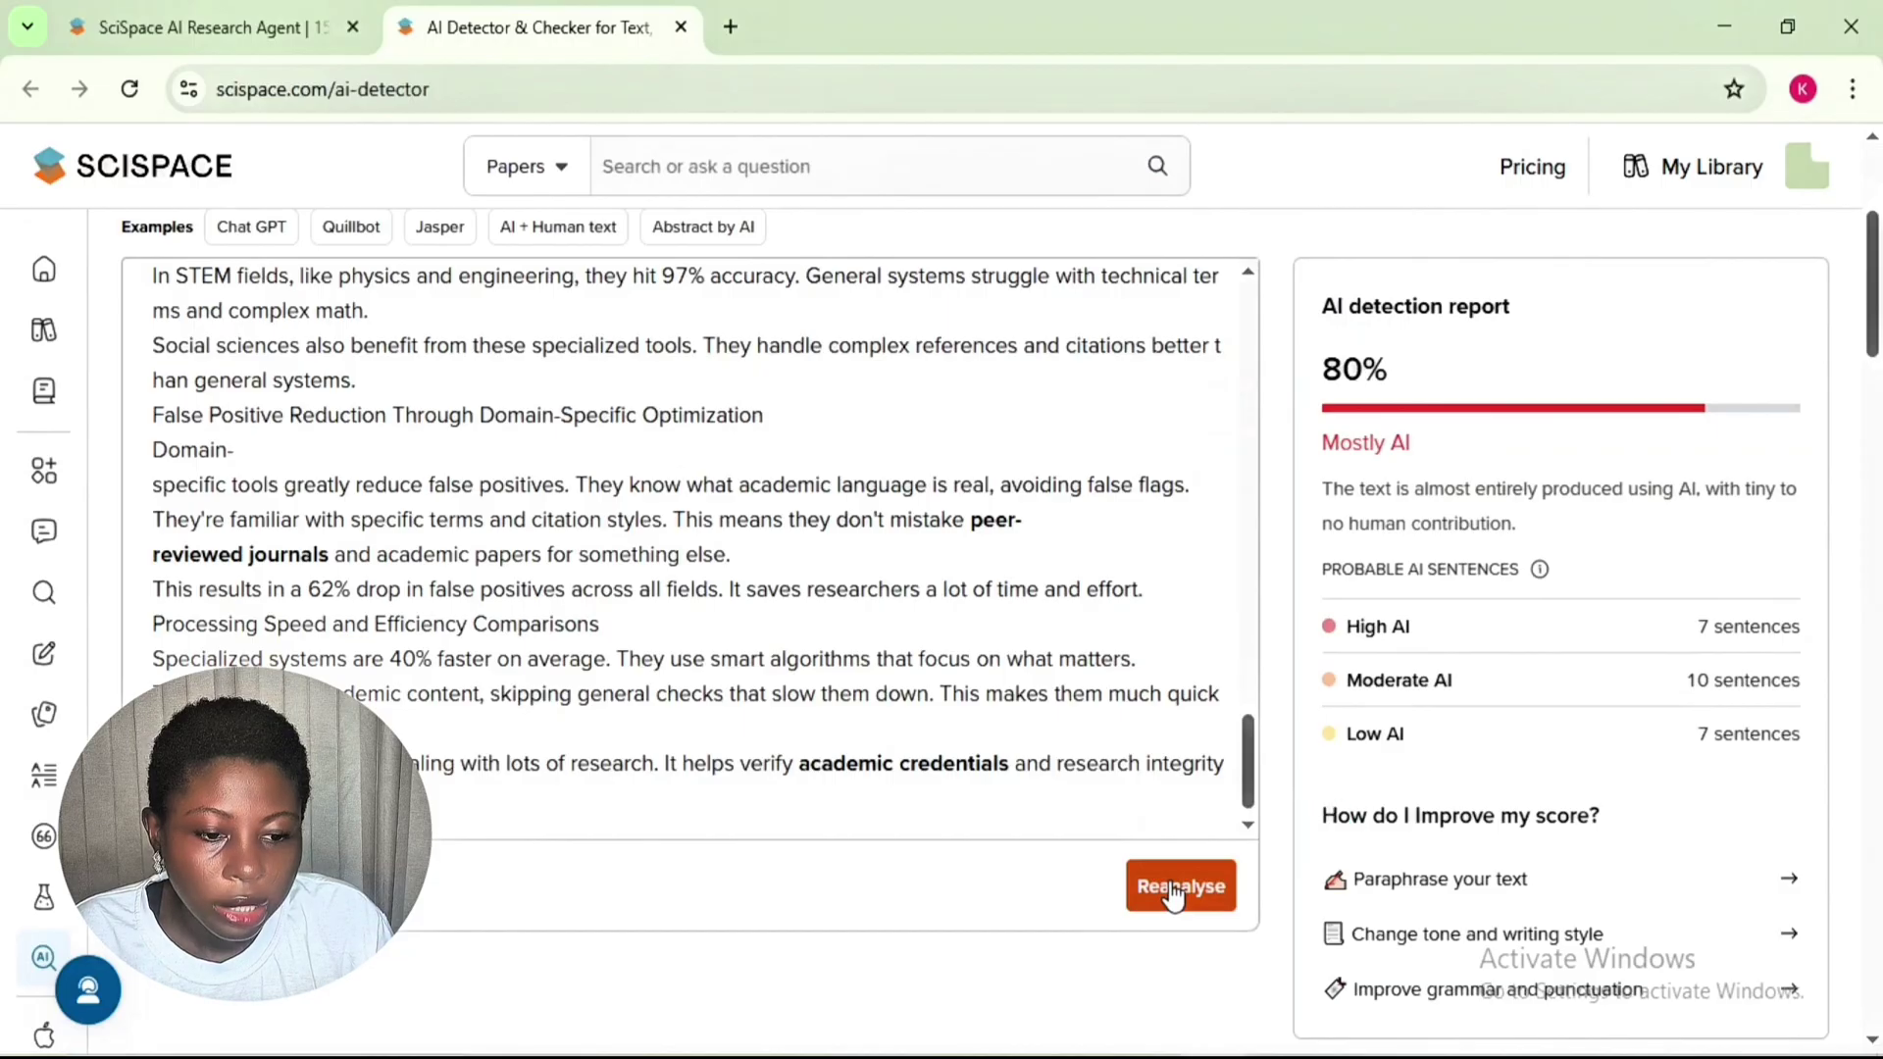
pyautogui.click(1160, 887)
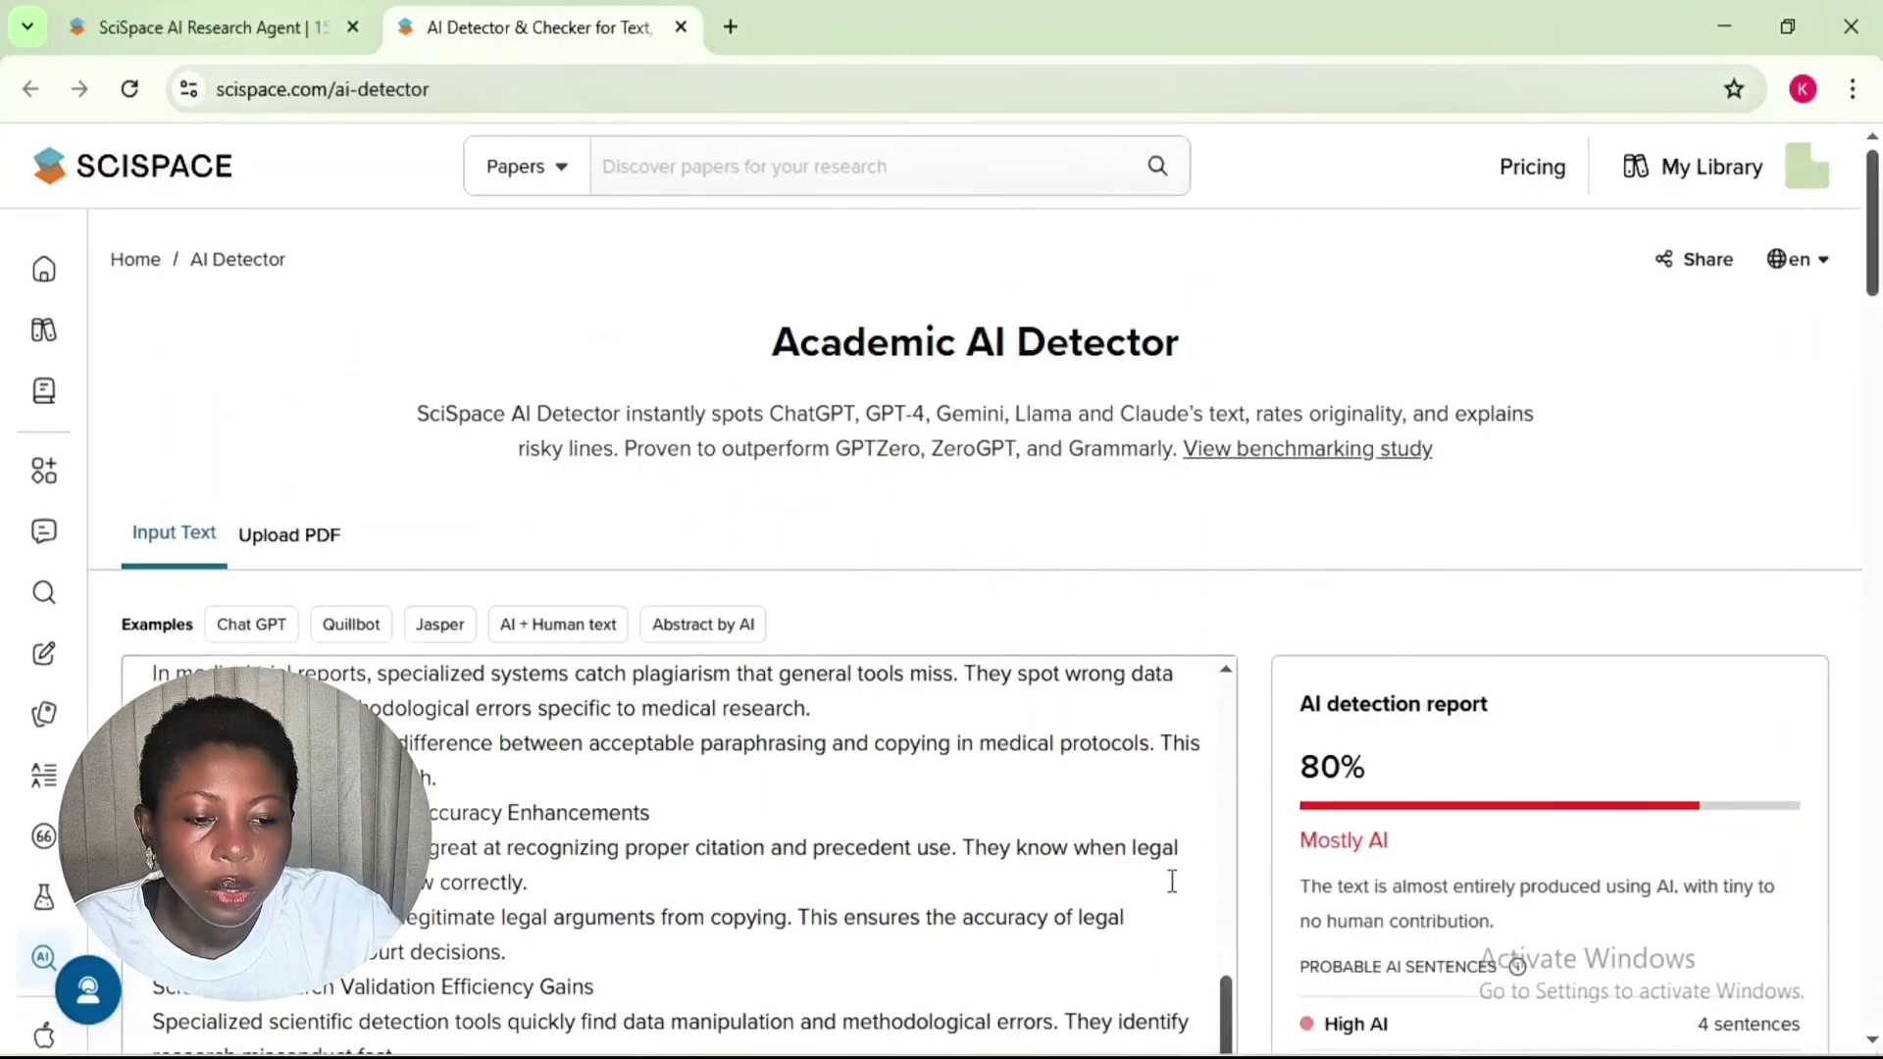
pyautogui.scroll(-5, 1172, 880)
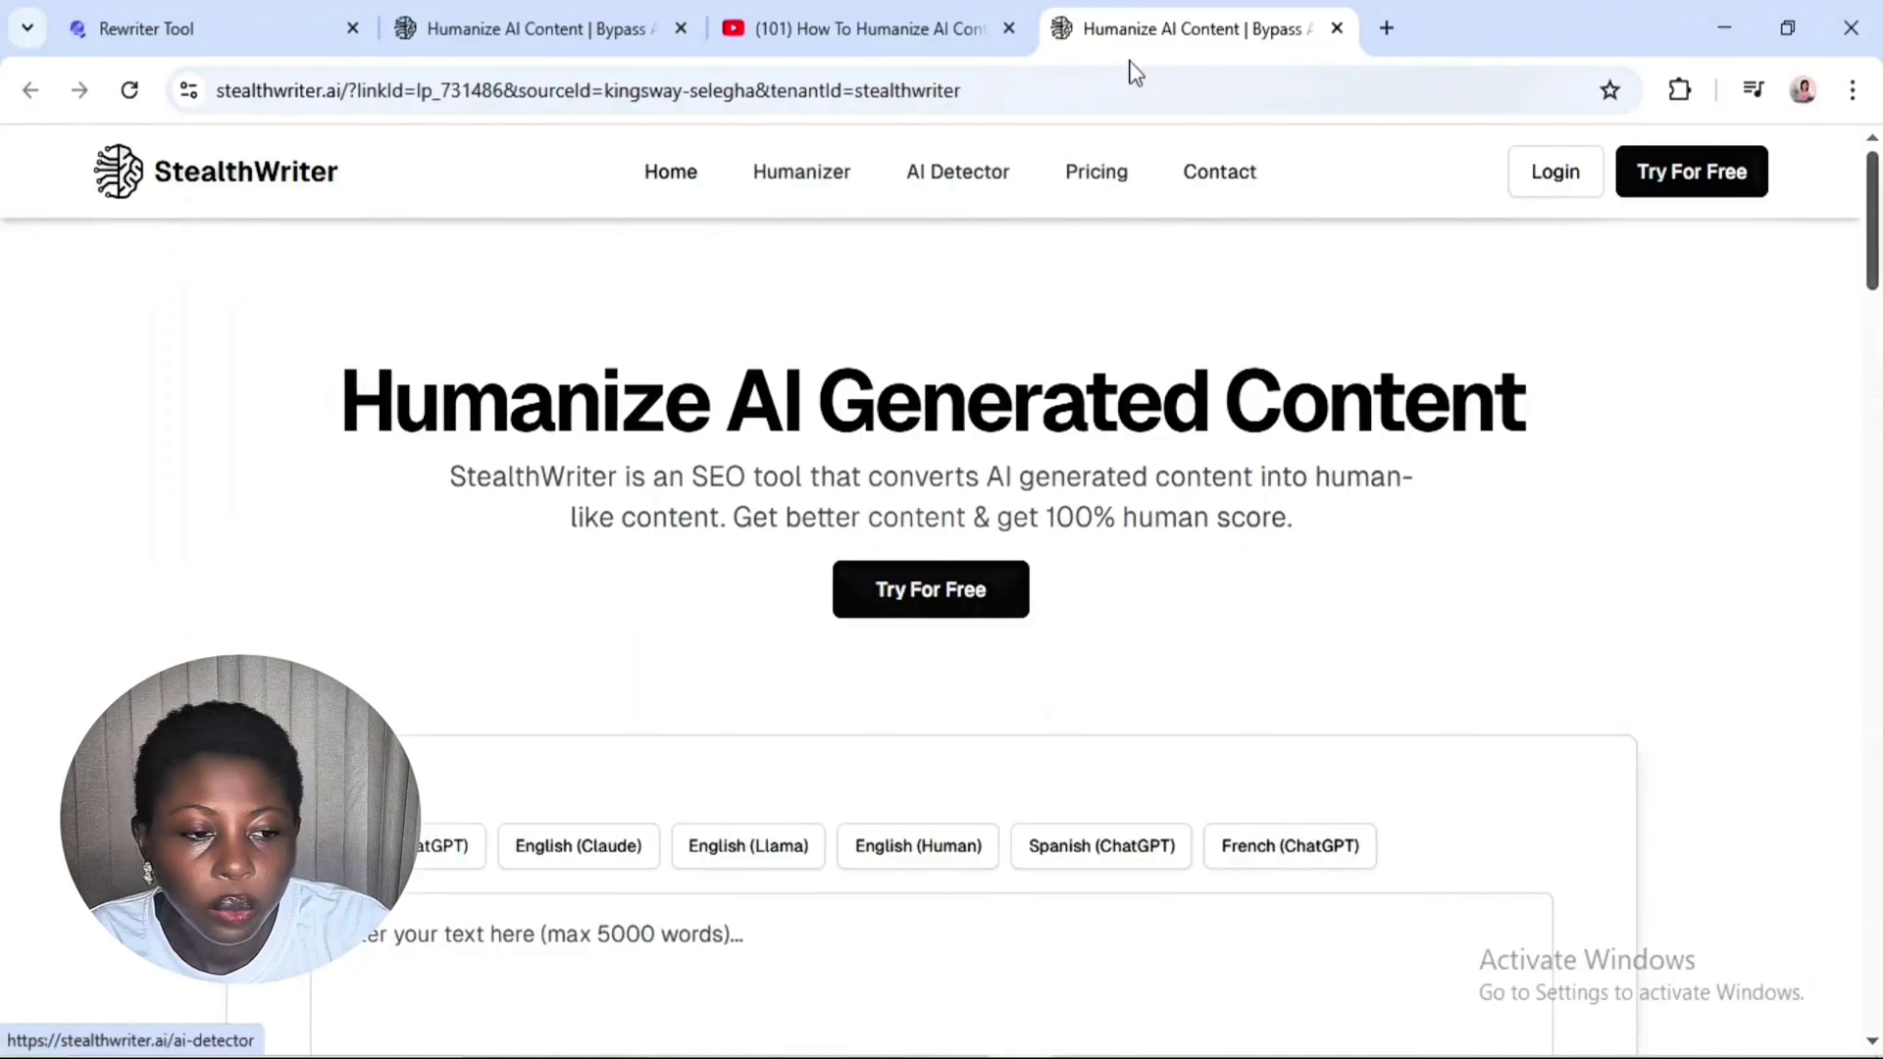
# - In the StealthWriter window, close the duplicate StealthWriter and YouTube tabs and open the humanizer through the free trial
pyautogui.click(680, 28)
pyautogui.click(681, 27)
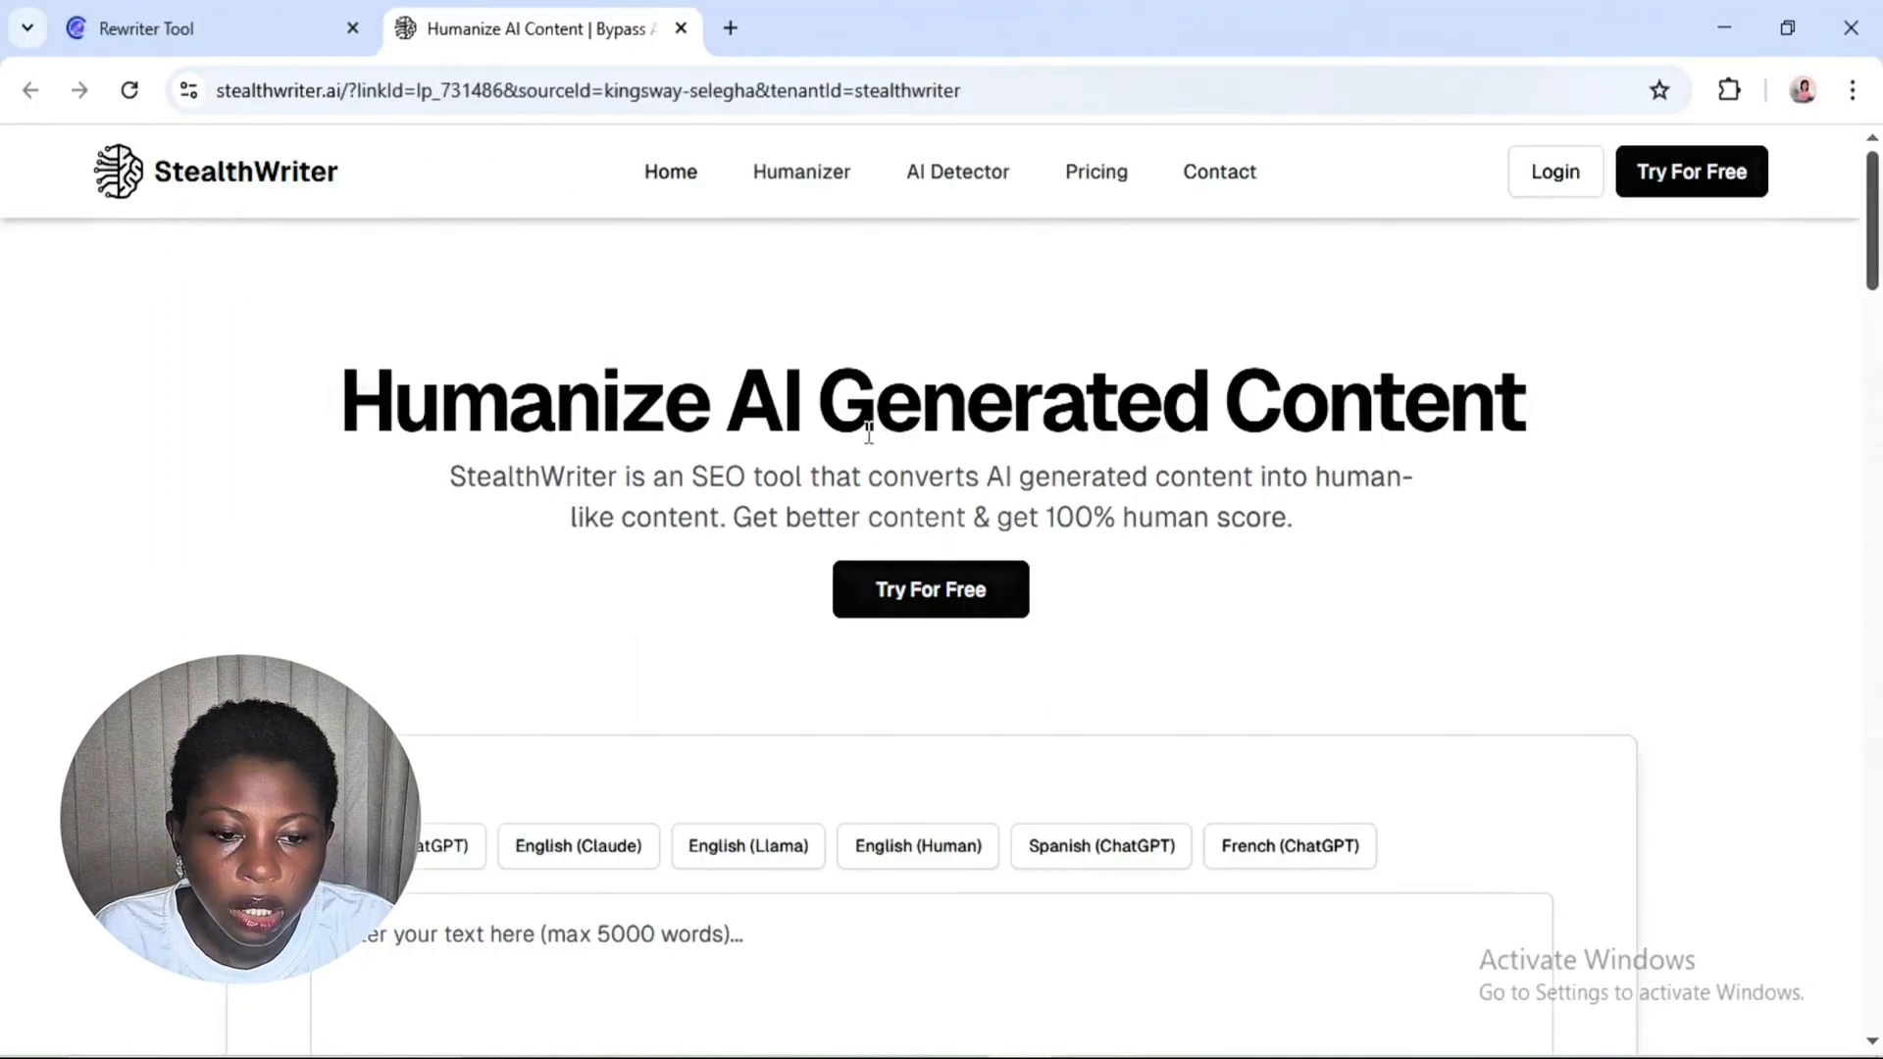
pyautogui.scroll(-2, 871, 444)
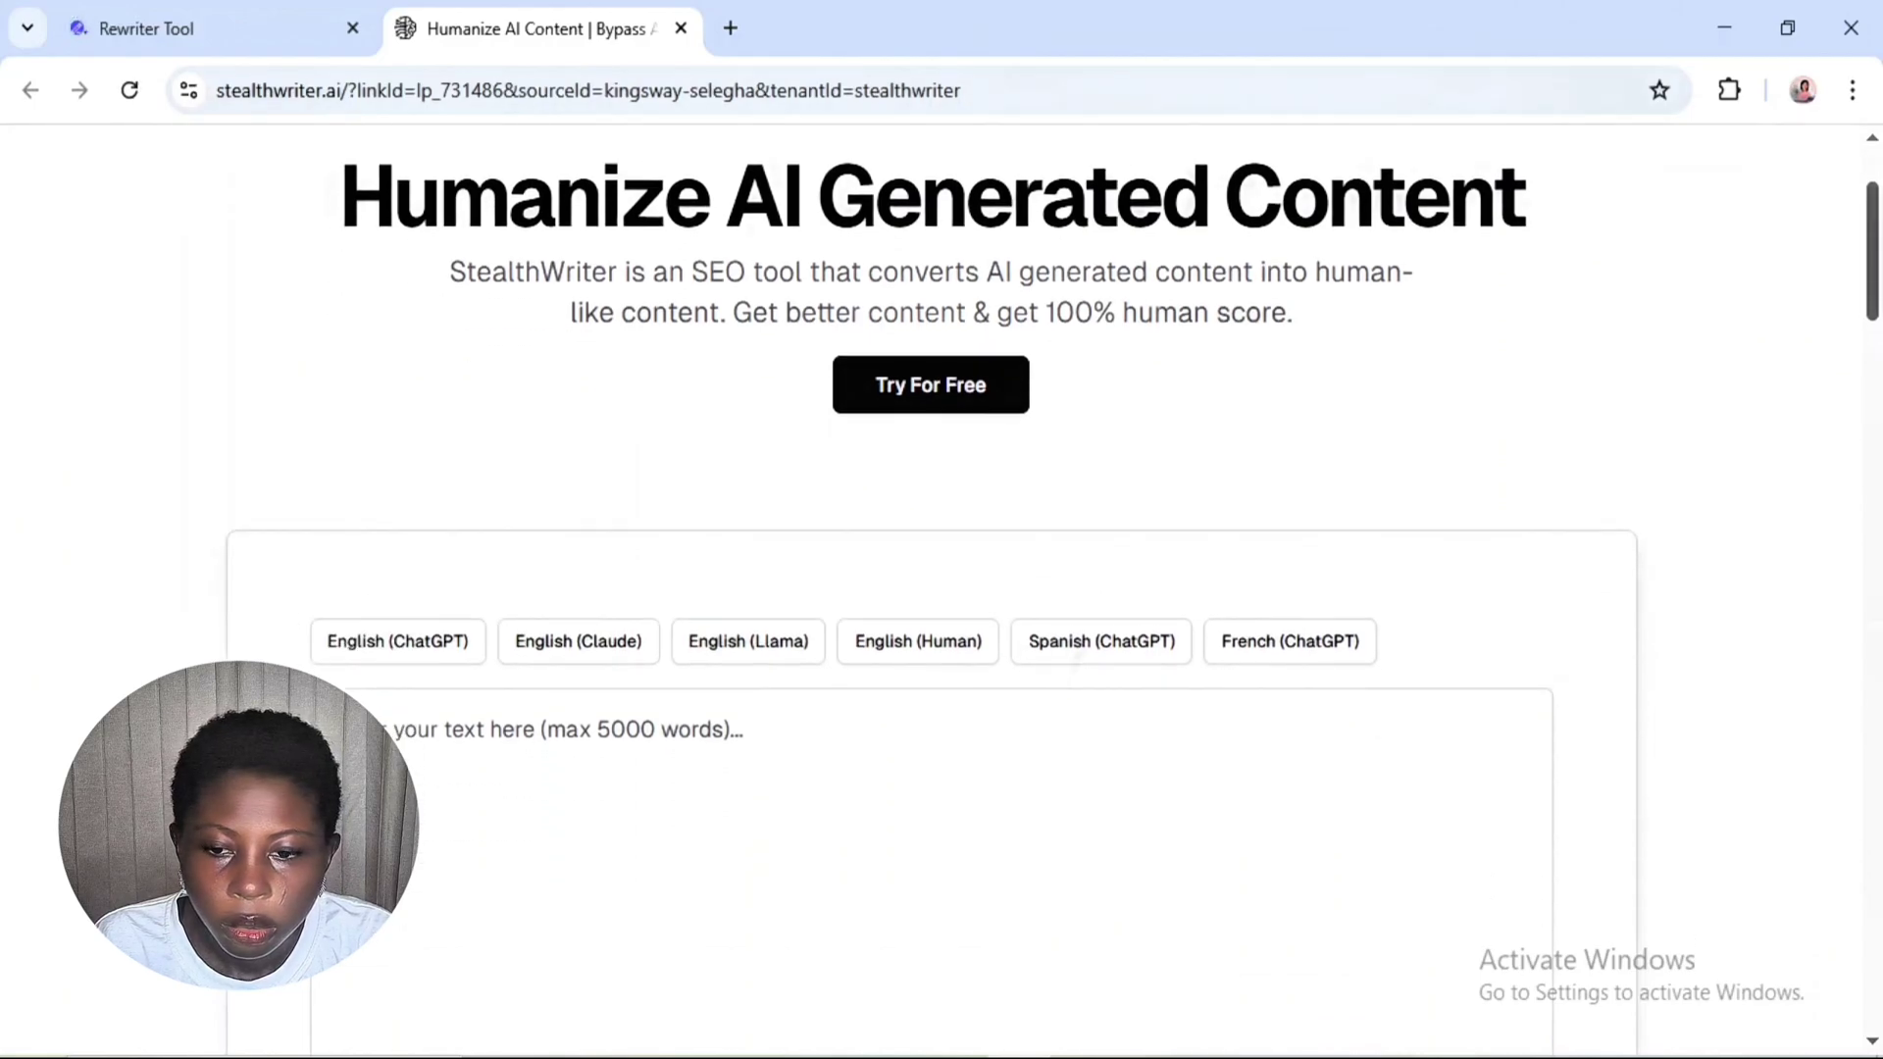
pyautogui.click(929, 382)
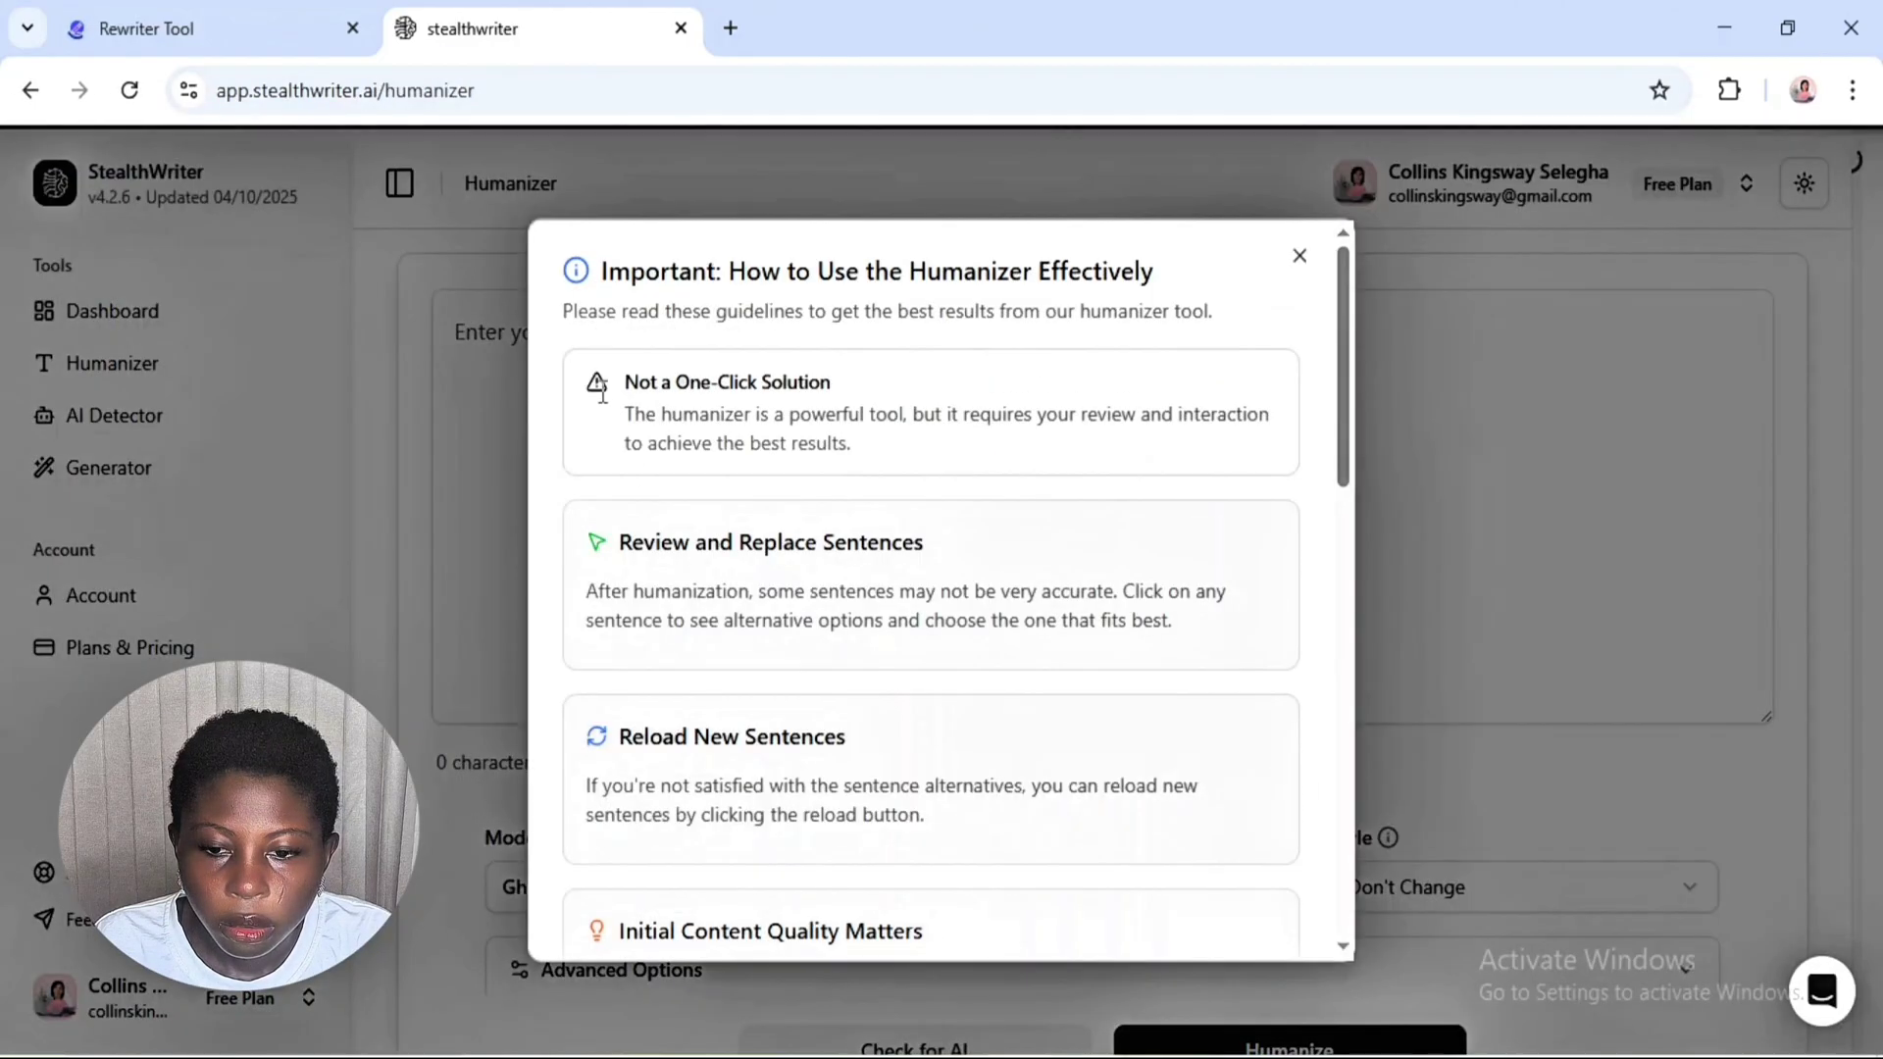
# - Dismiss the humanizer usage guidelines and paste the copied article into the humanizer's text box
pyautogui.click(1300, 256)
pyautogui.click(597, 449)
pyautogui.hotkey('ctrl', 'v')
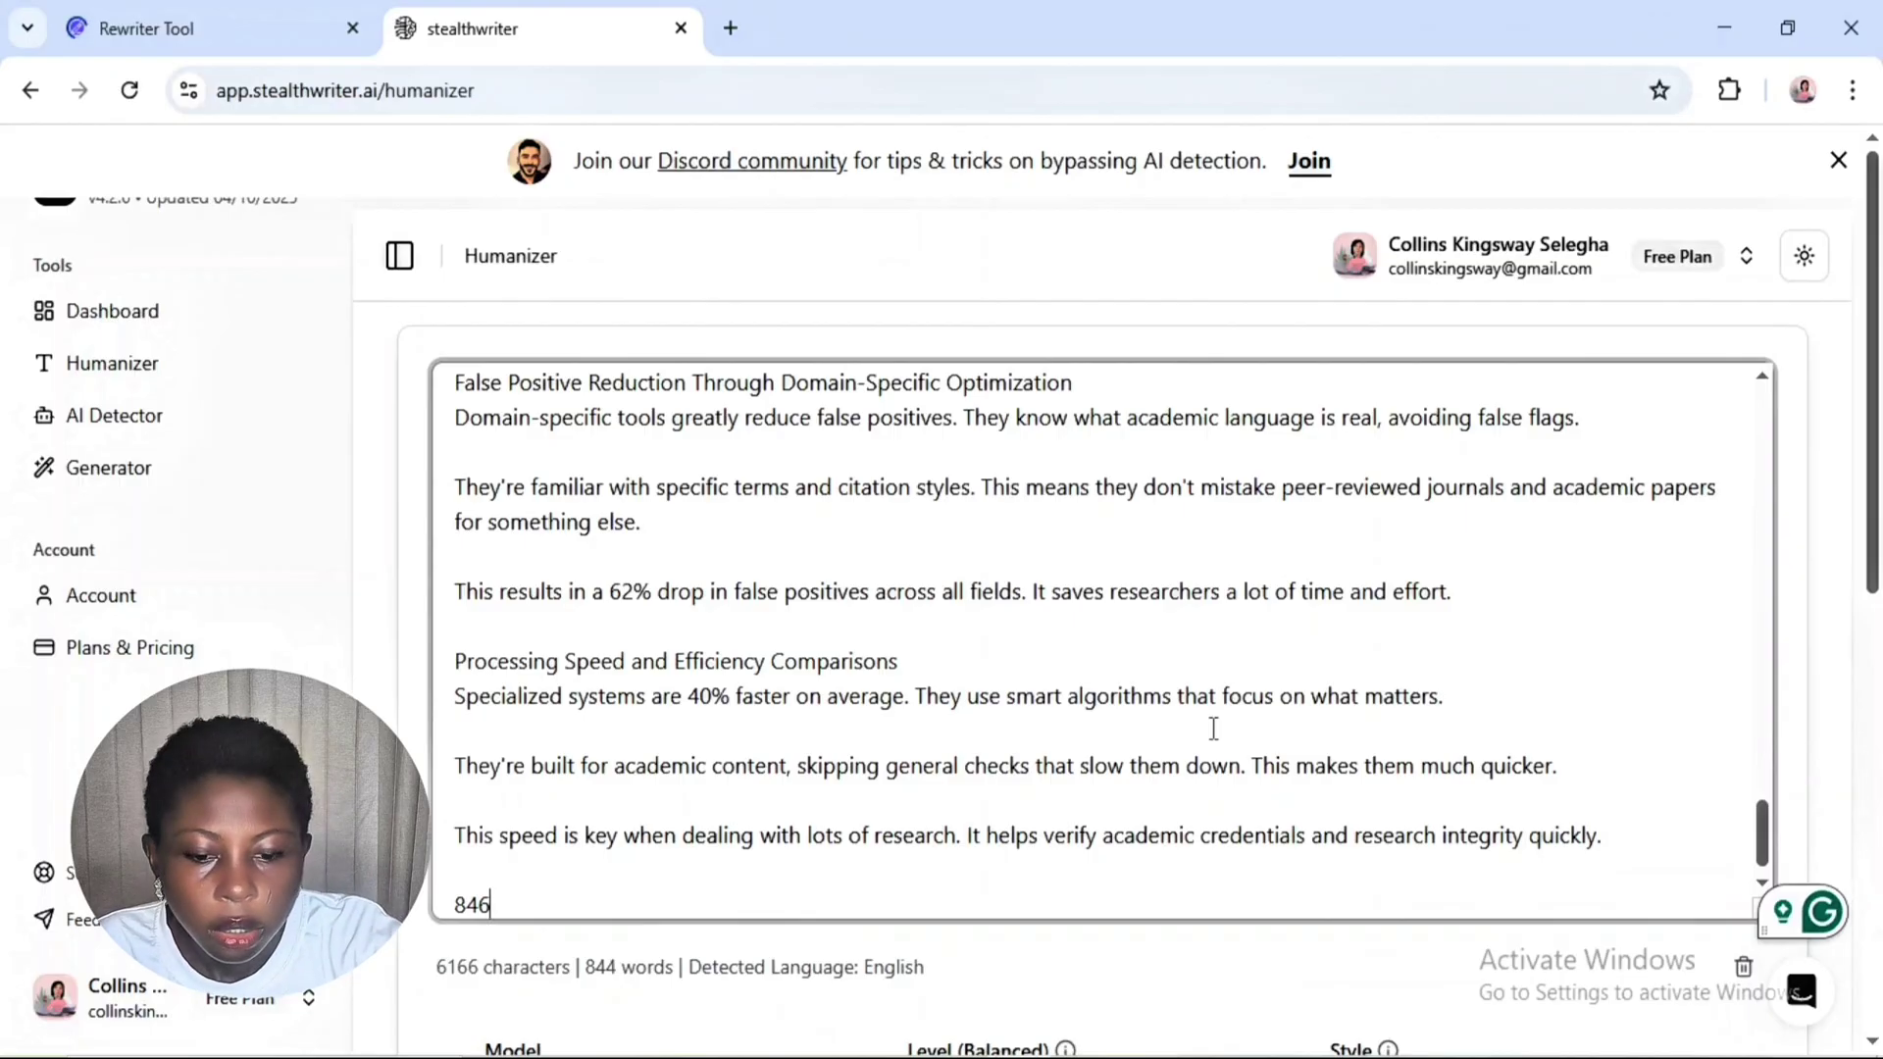
# - Set the humanization level to 5 and keep the style at Don't Change
pyautogui.scroll(-4, 1213, 728)
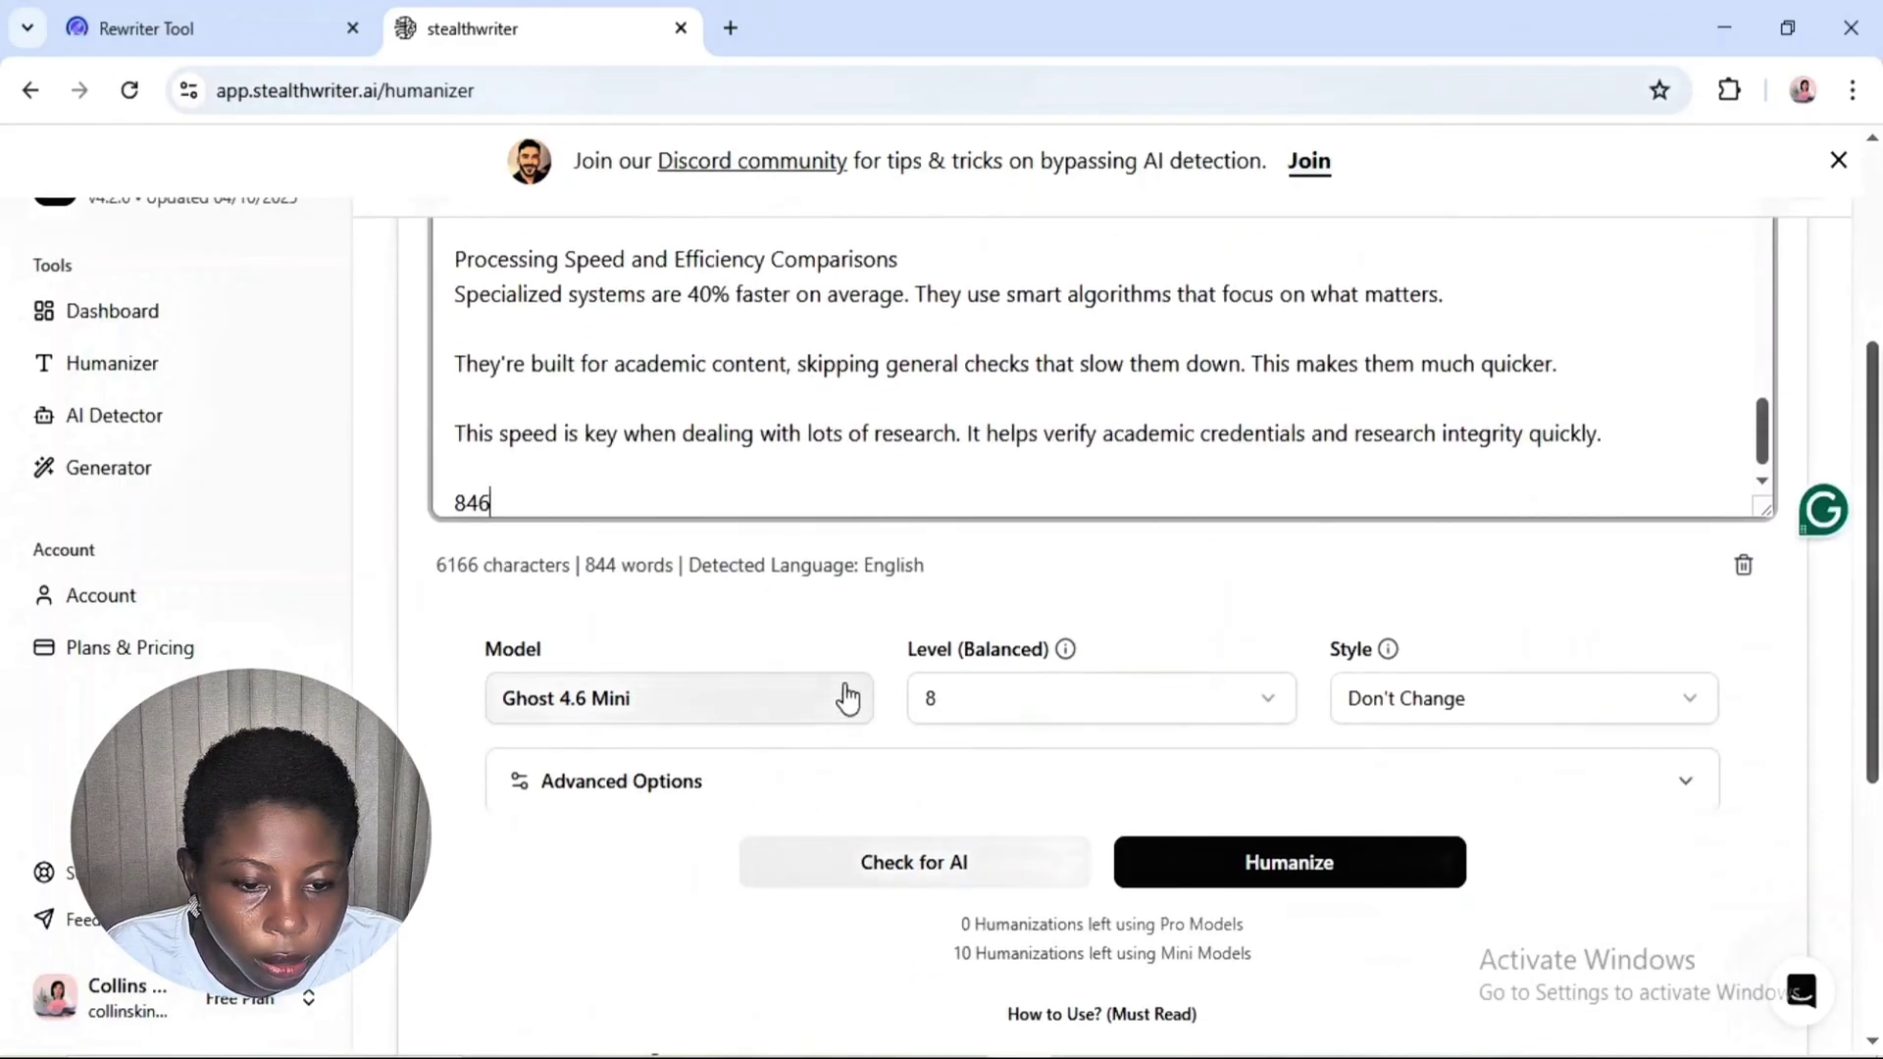
pyautogui.click(1266, 708)
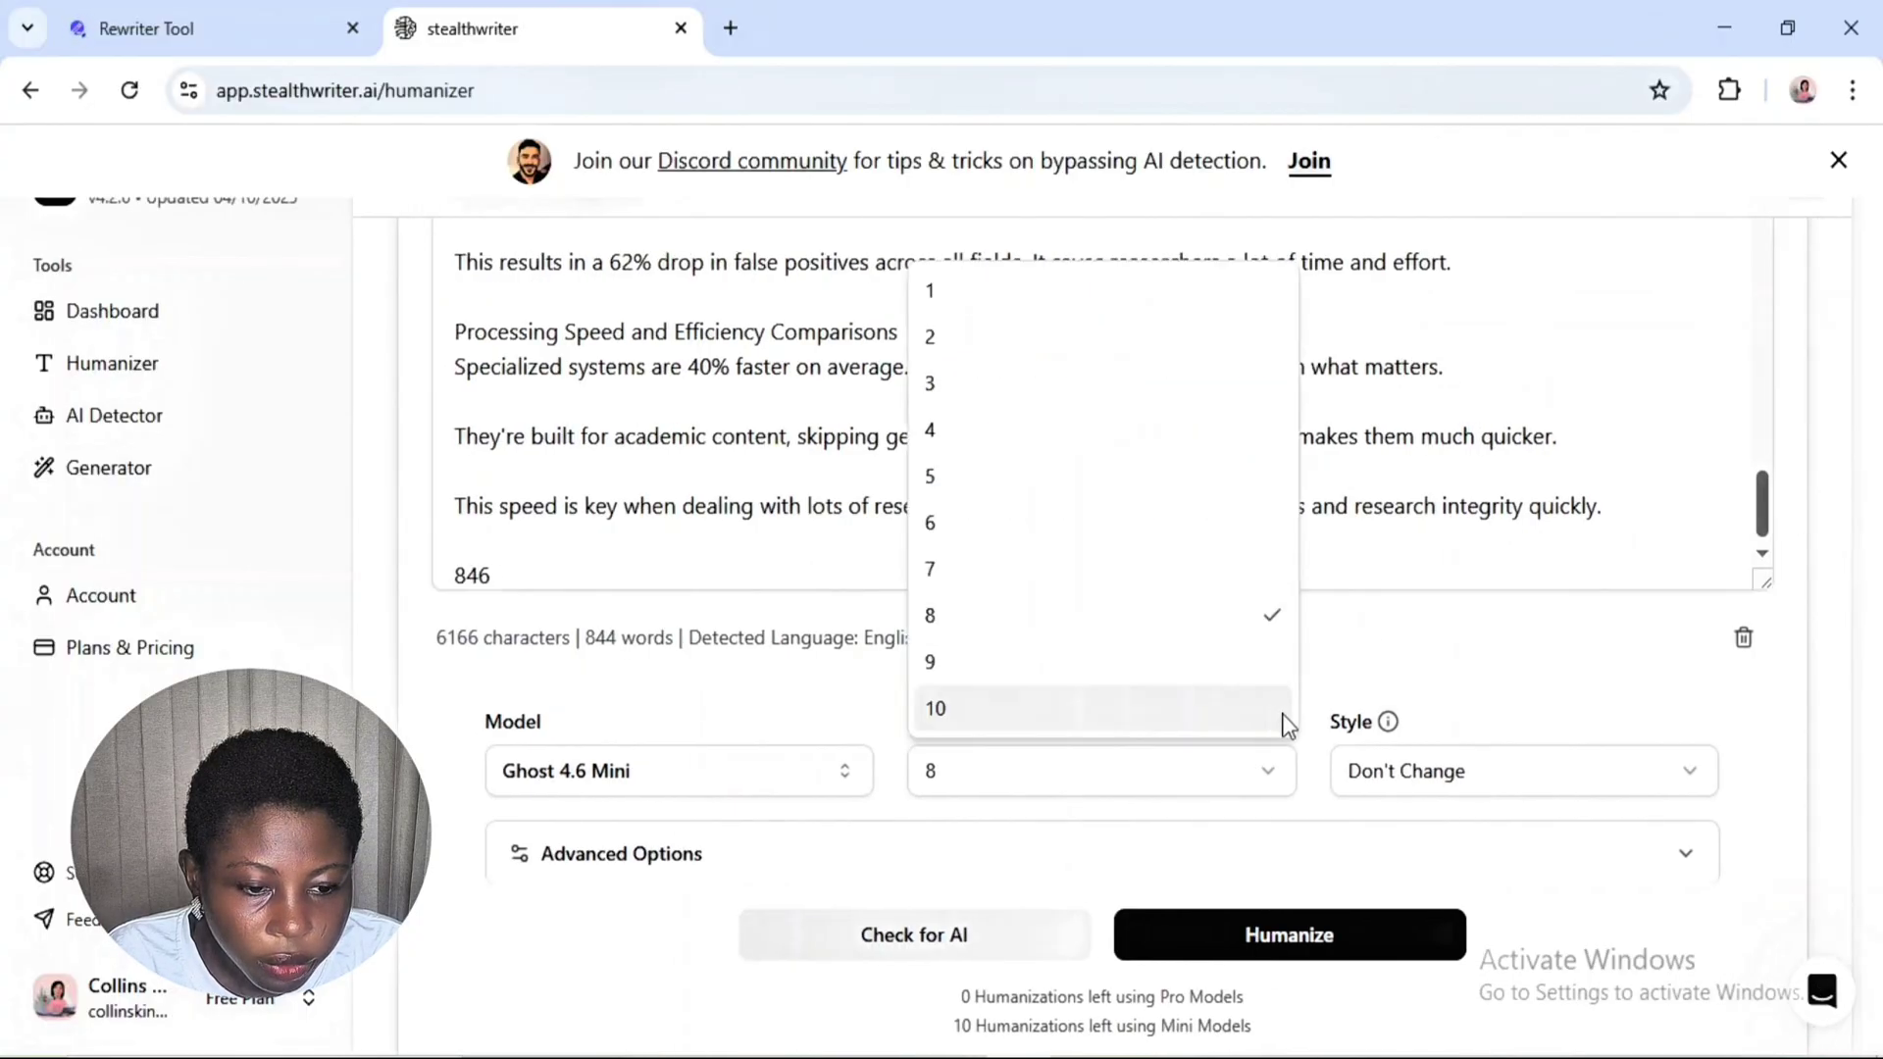
pyautogui.click(1017, 478)
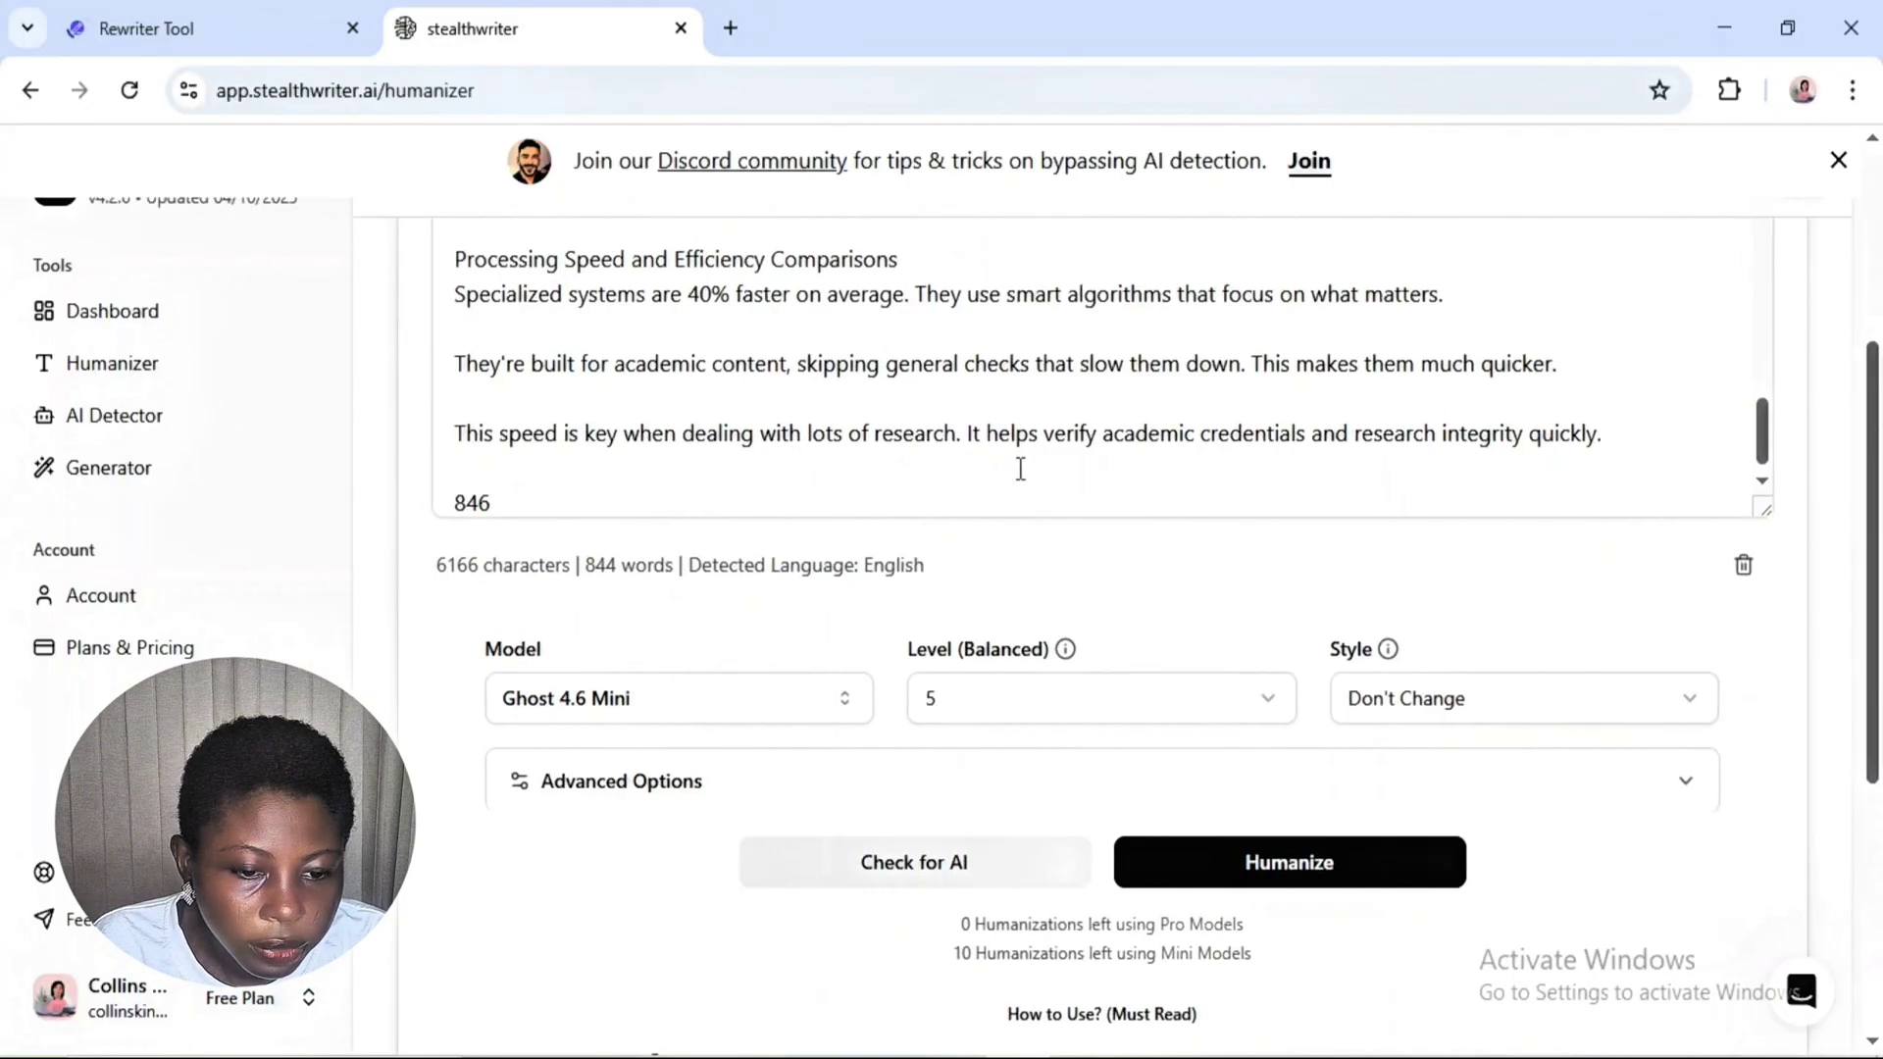
pyautogui.click(1689, 711)
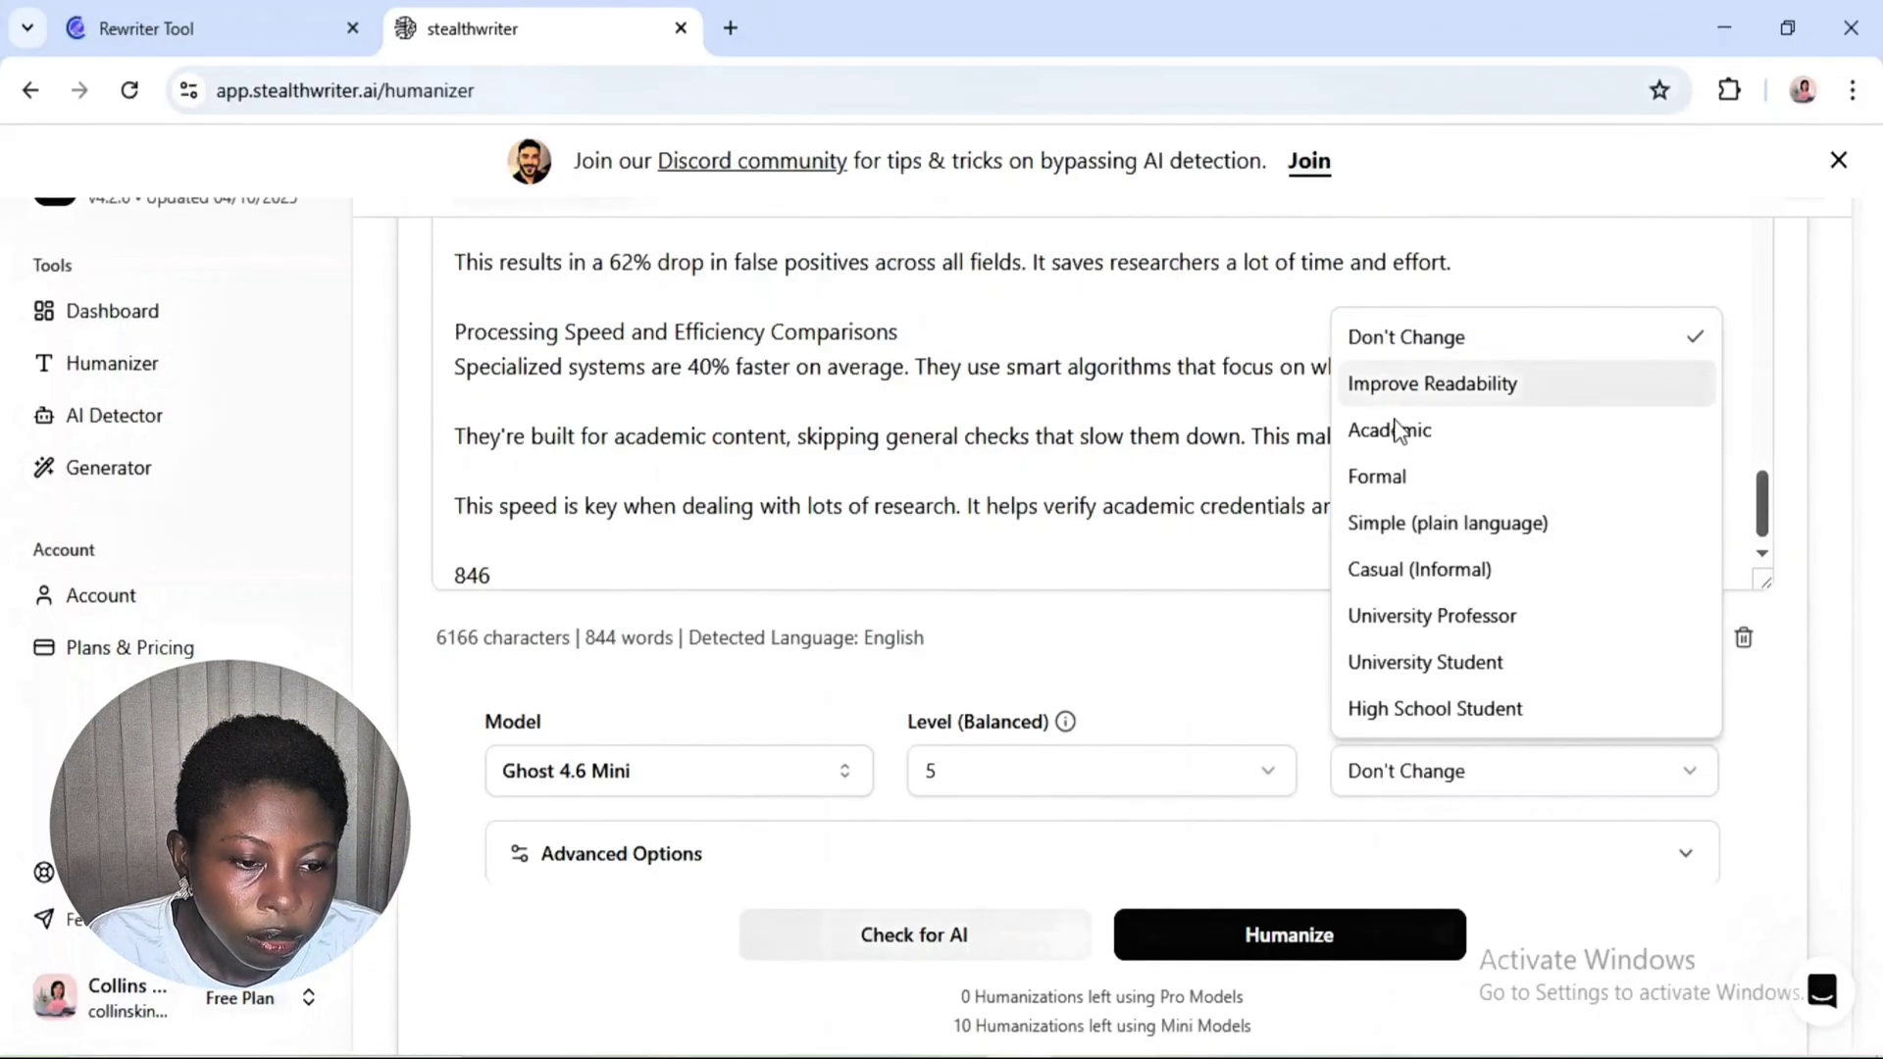
pyautogui.click(1396, 355)
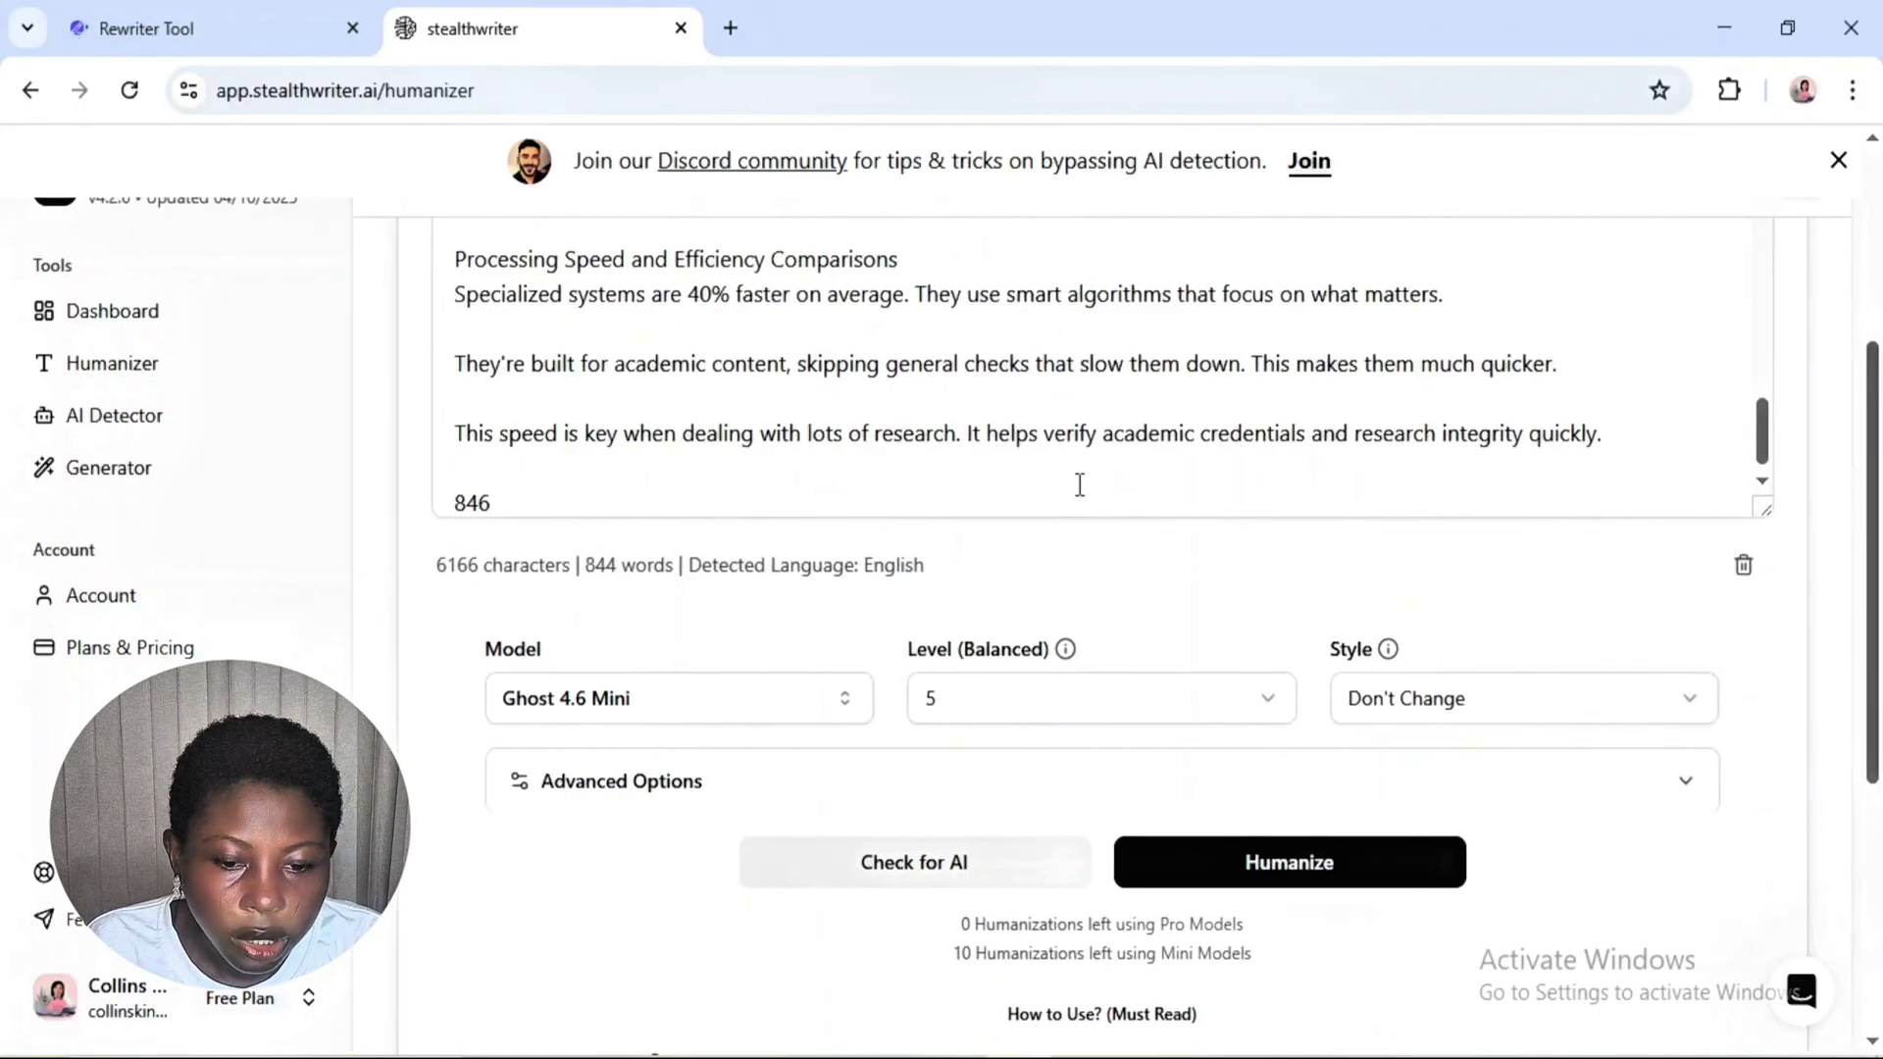
# - Look through the available humanizer models and keep Ghost 4.6 Mini selected
pyautogui.click(841, 705)
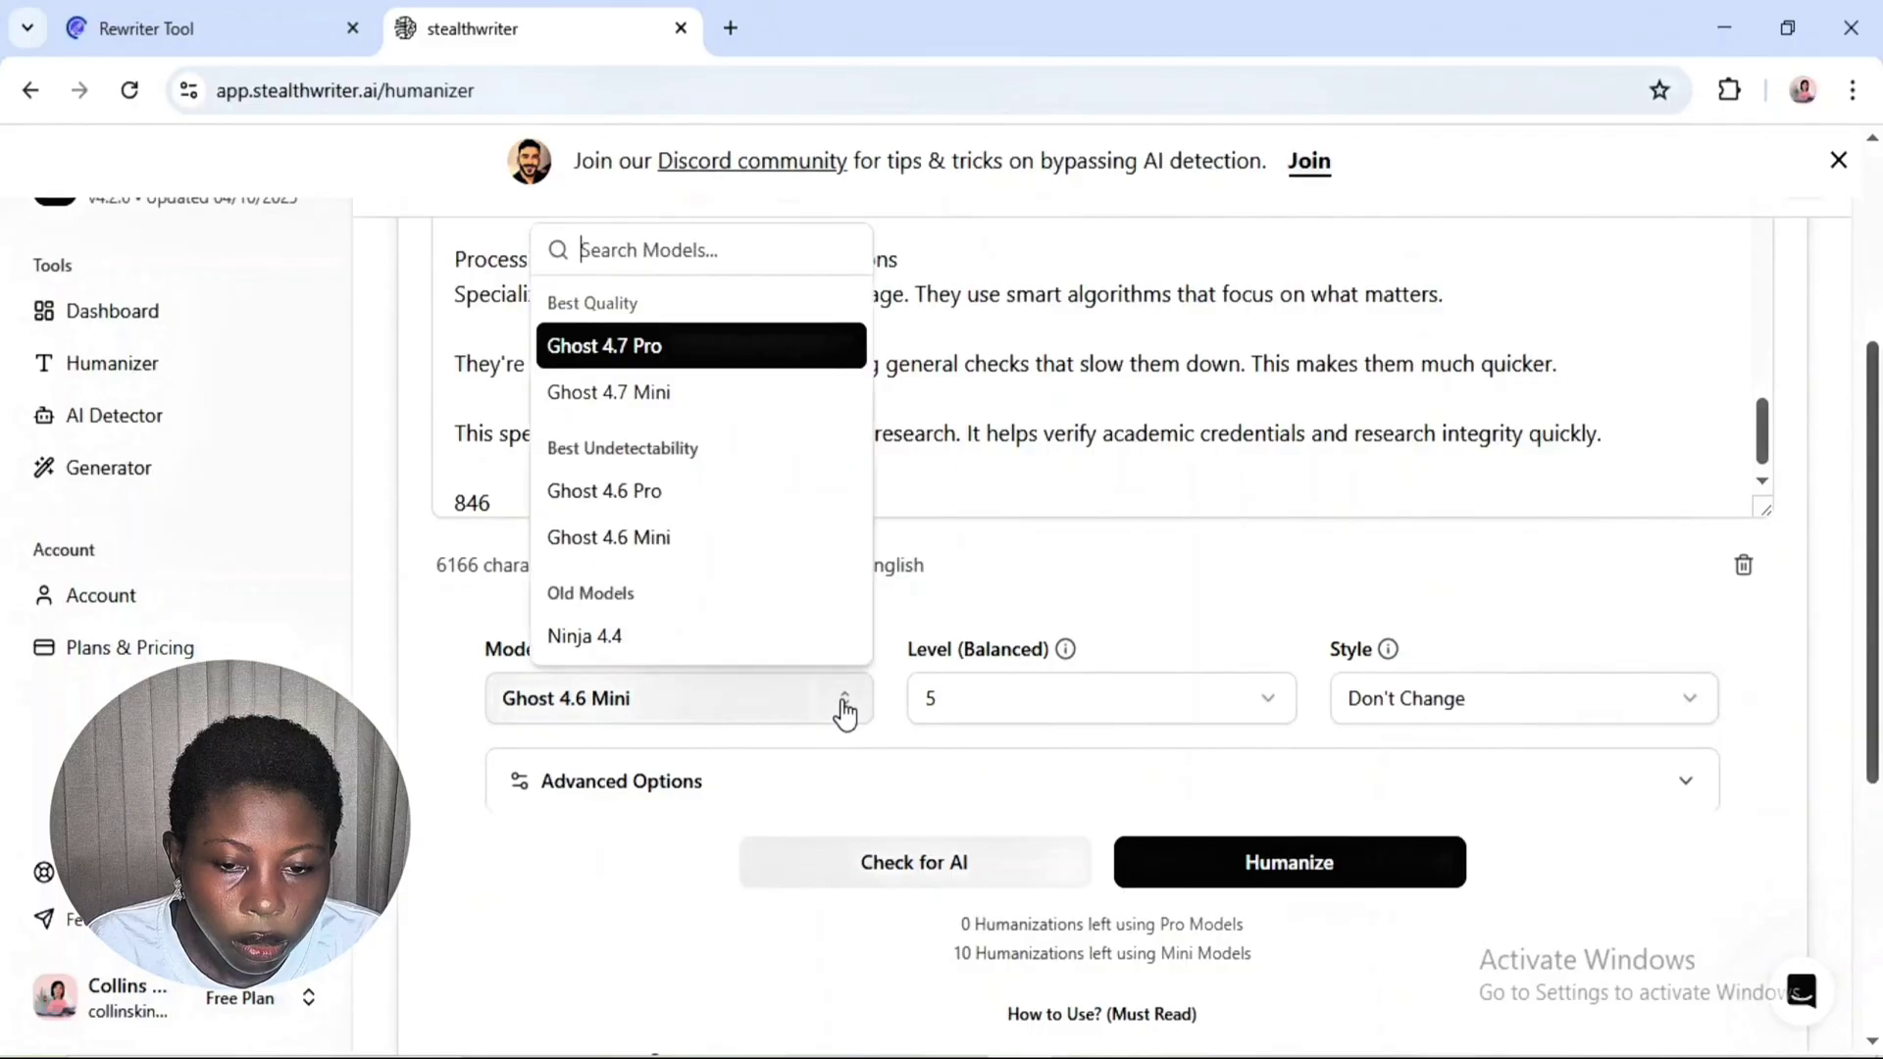
pyautogui.click(814, 702)
pyautogui.click(852, 702)
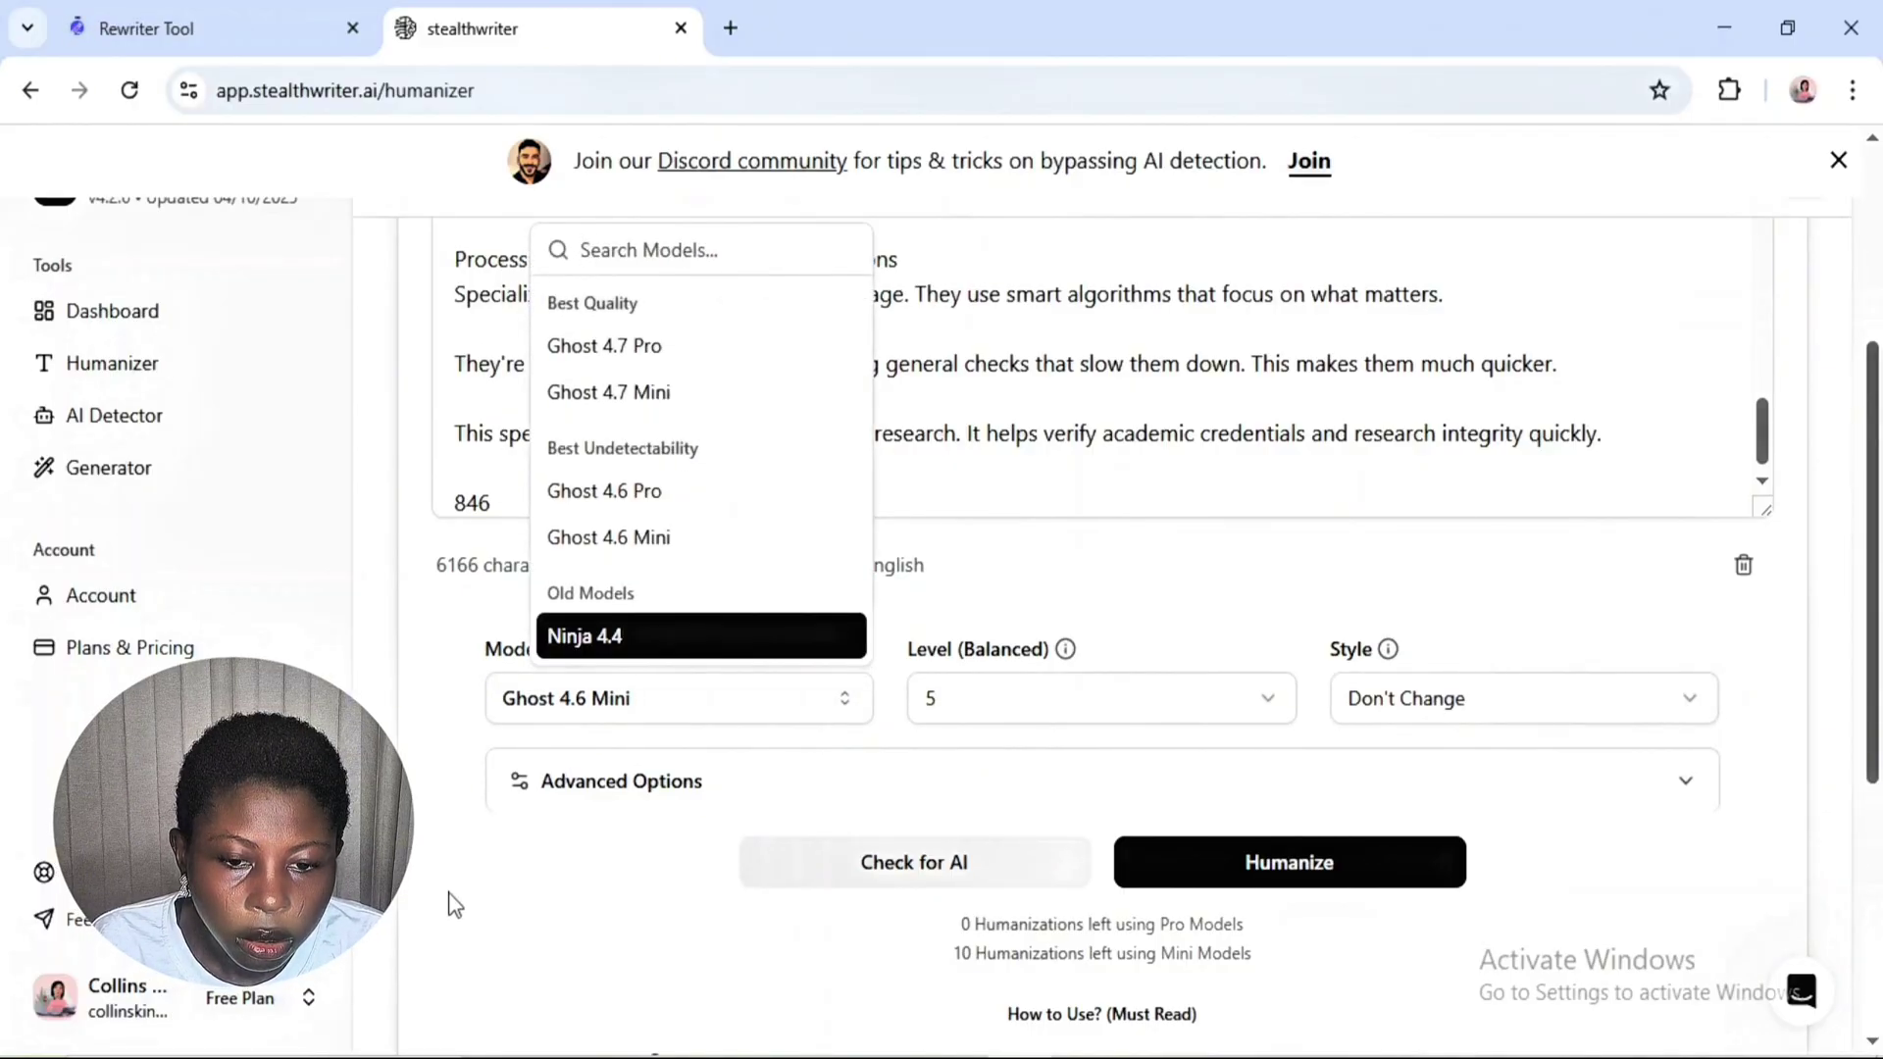
pyautogui.click(640, 896)
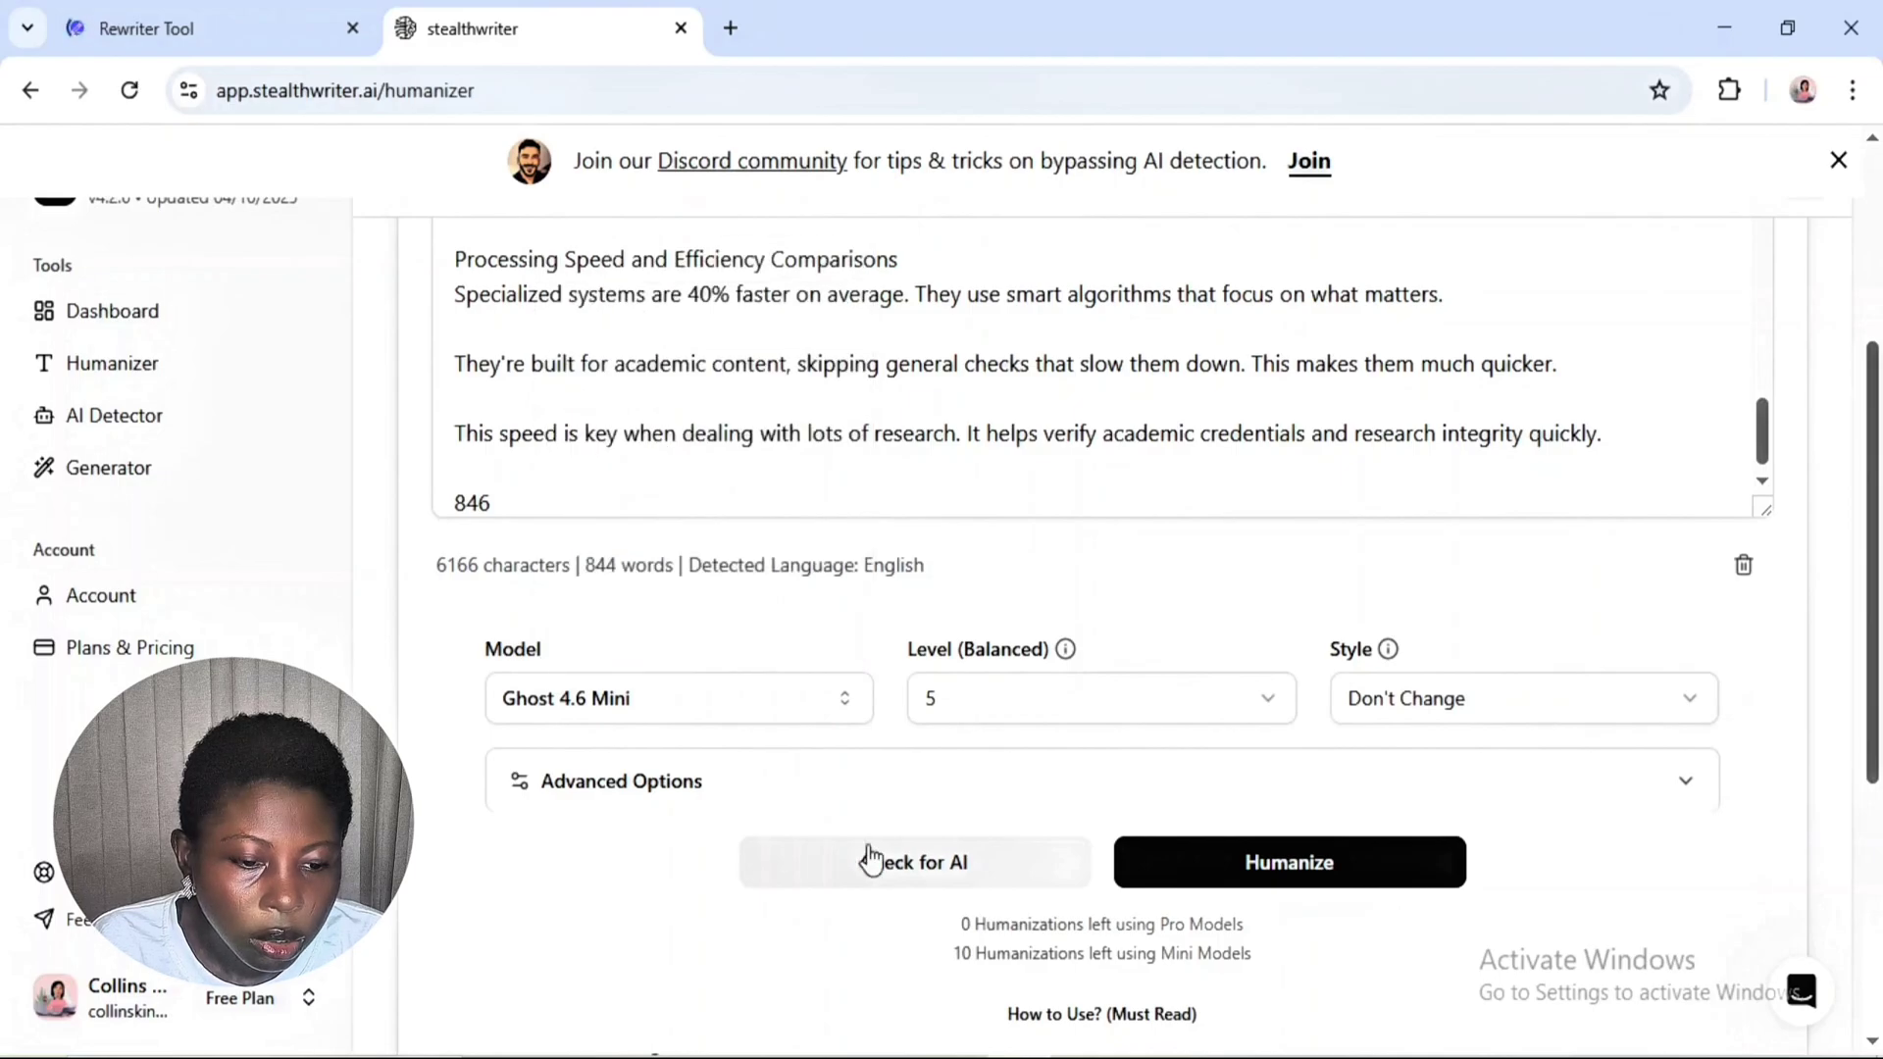
# - Humanize the article and review the preview's human-versus-AI score and the highlighted humanized text
pyautogui.click(1315, 872)
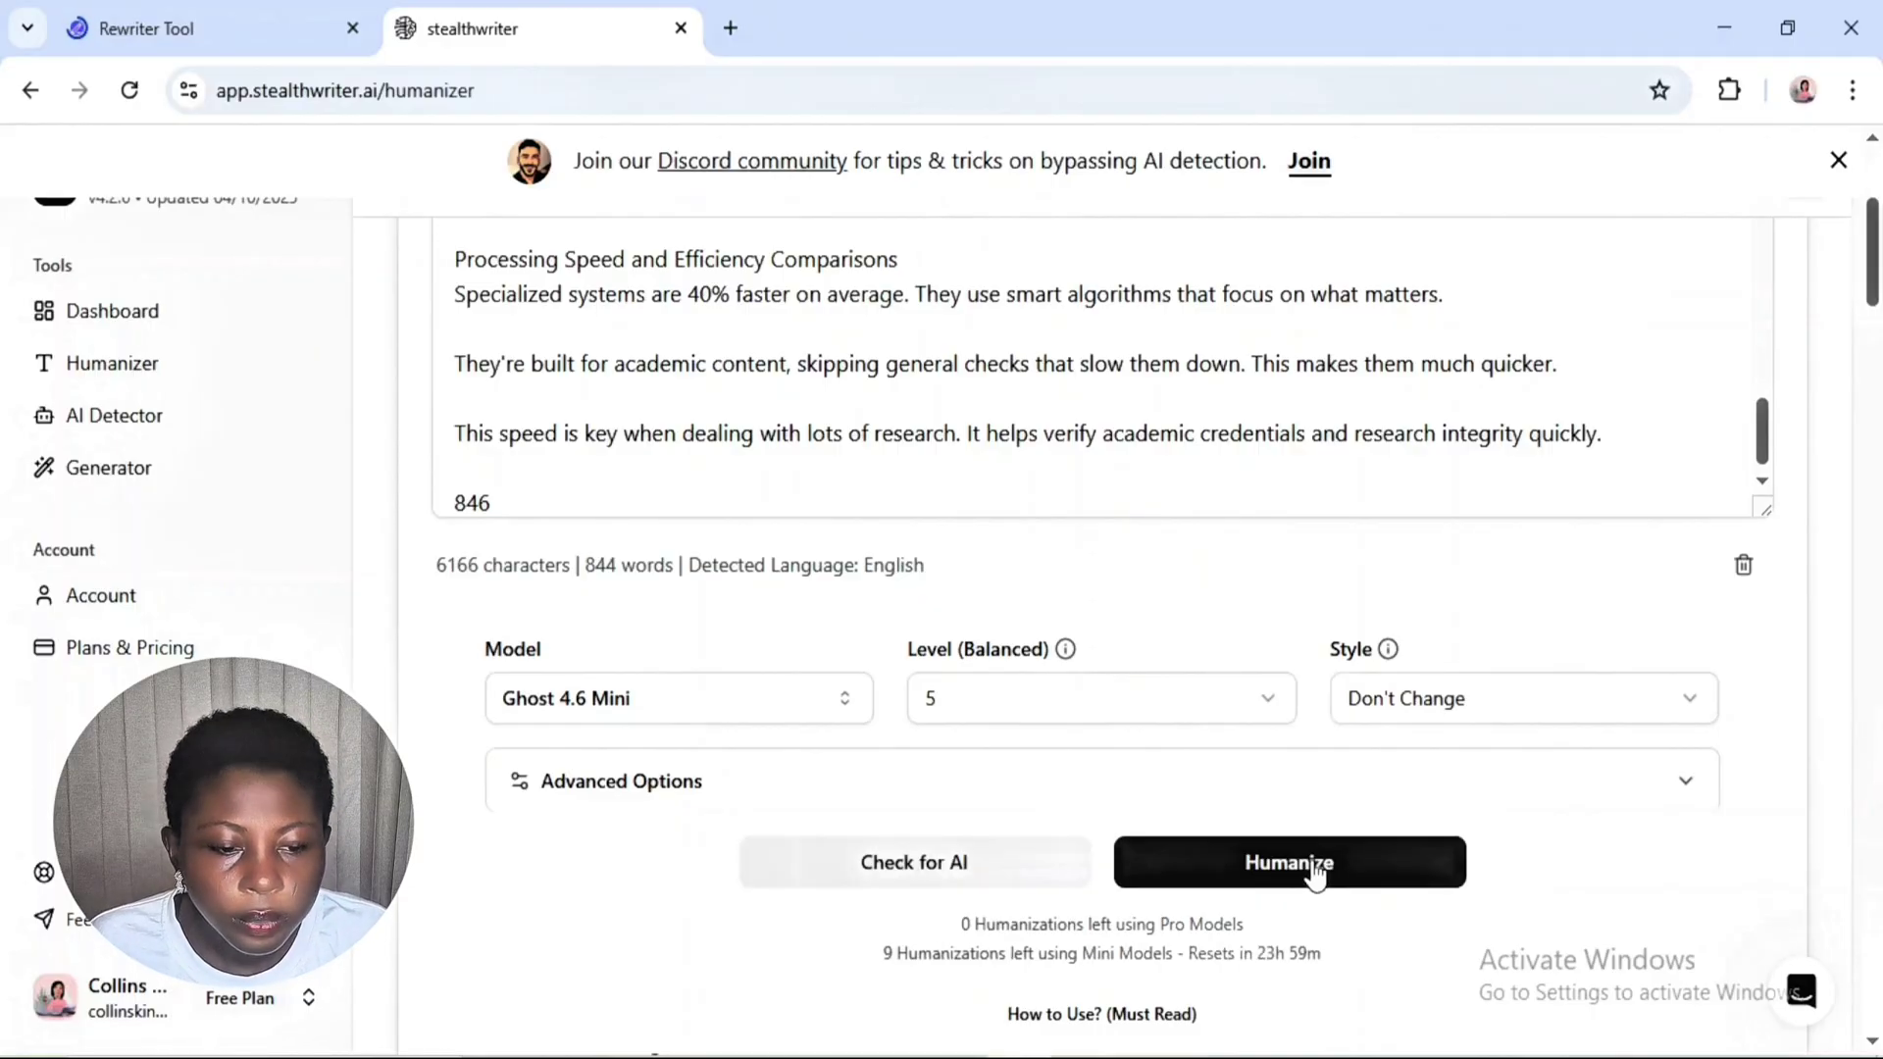
pyautogui.scroll(-10, 1315, 872)
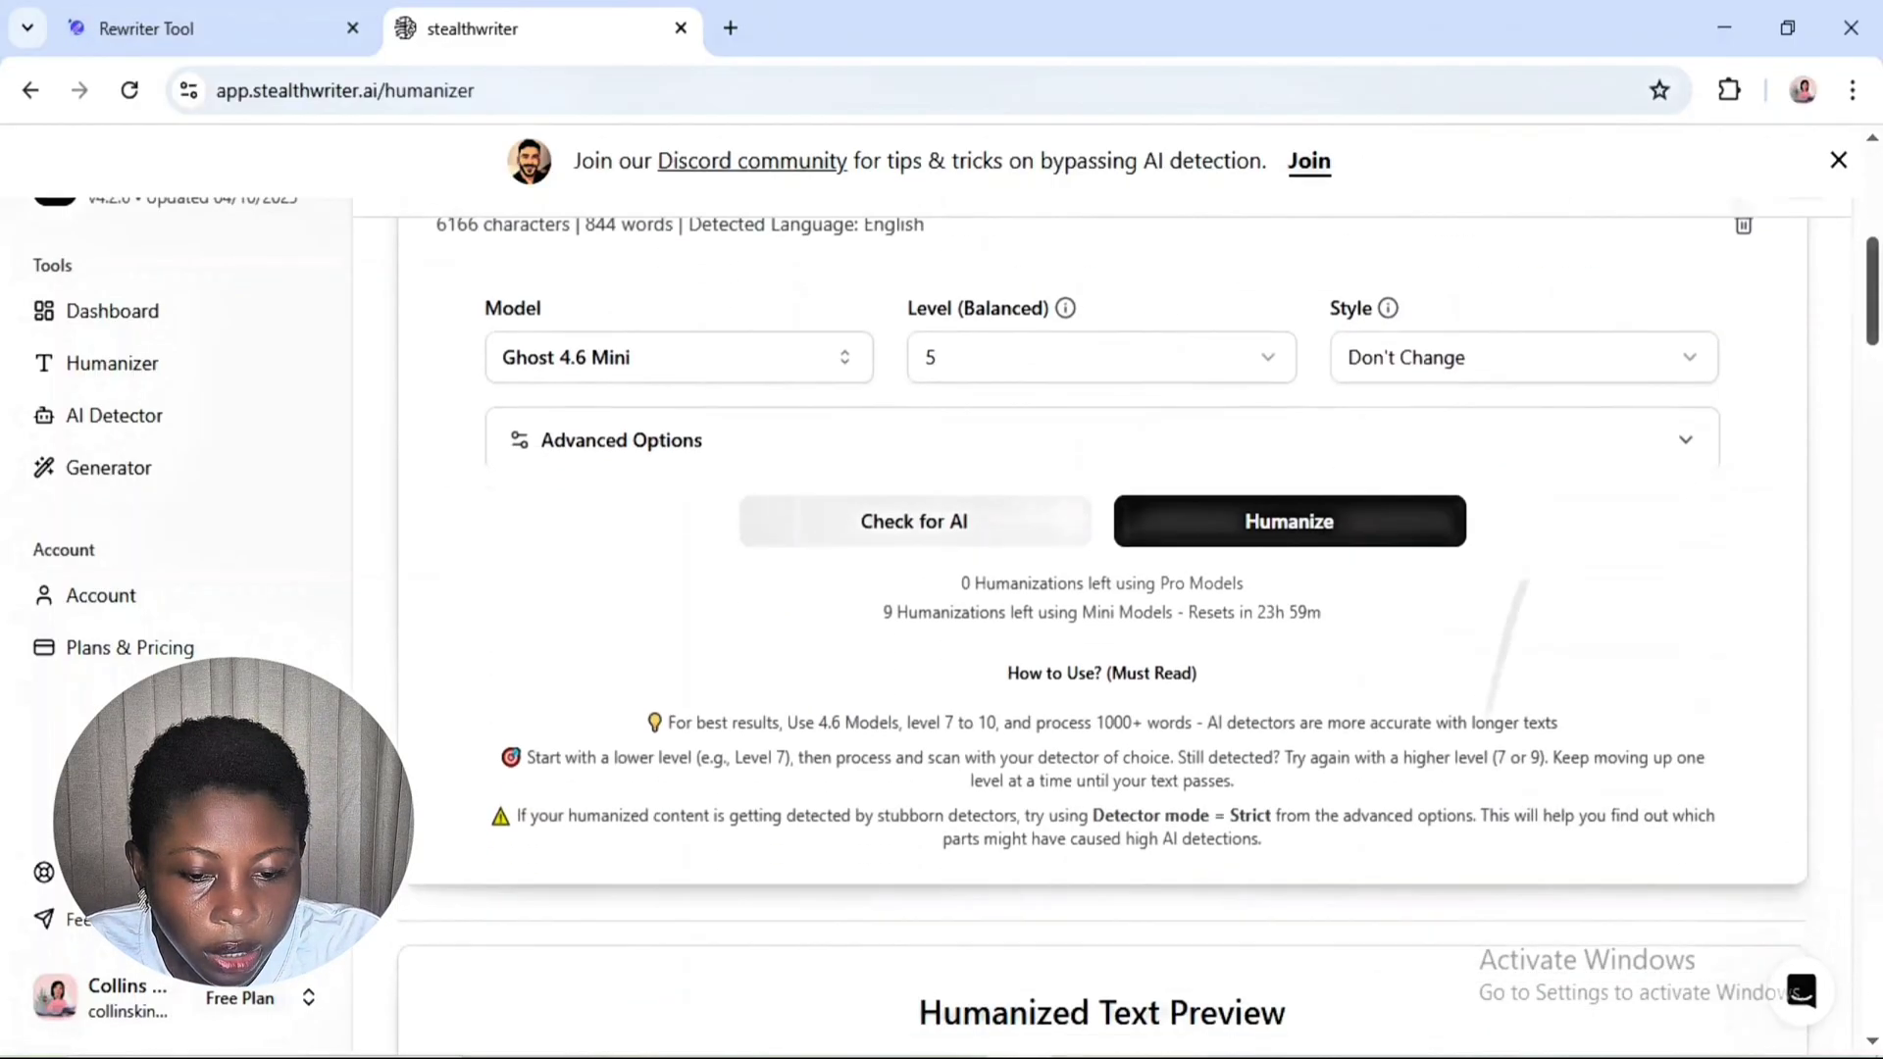
pyautogui.scroll(-3, 1427, 834)
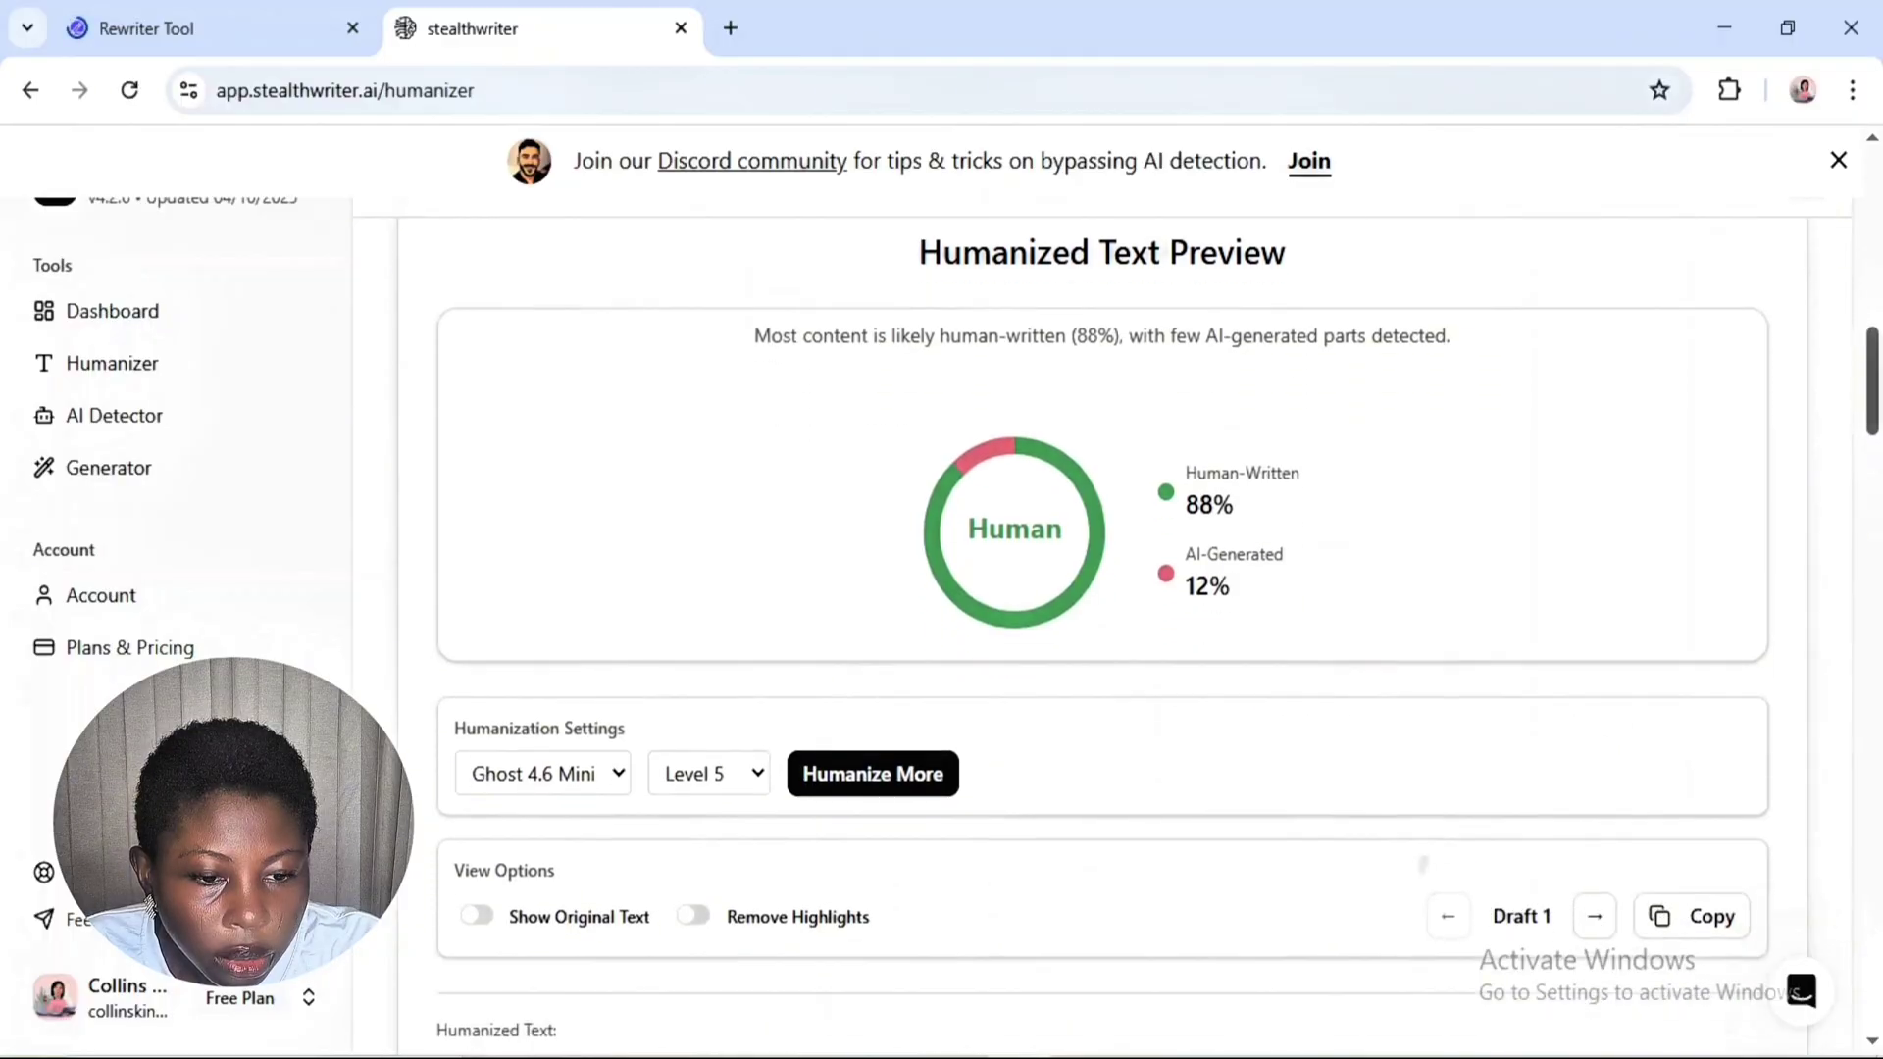
pyautogui.scroll(-1, 1432, 807)
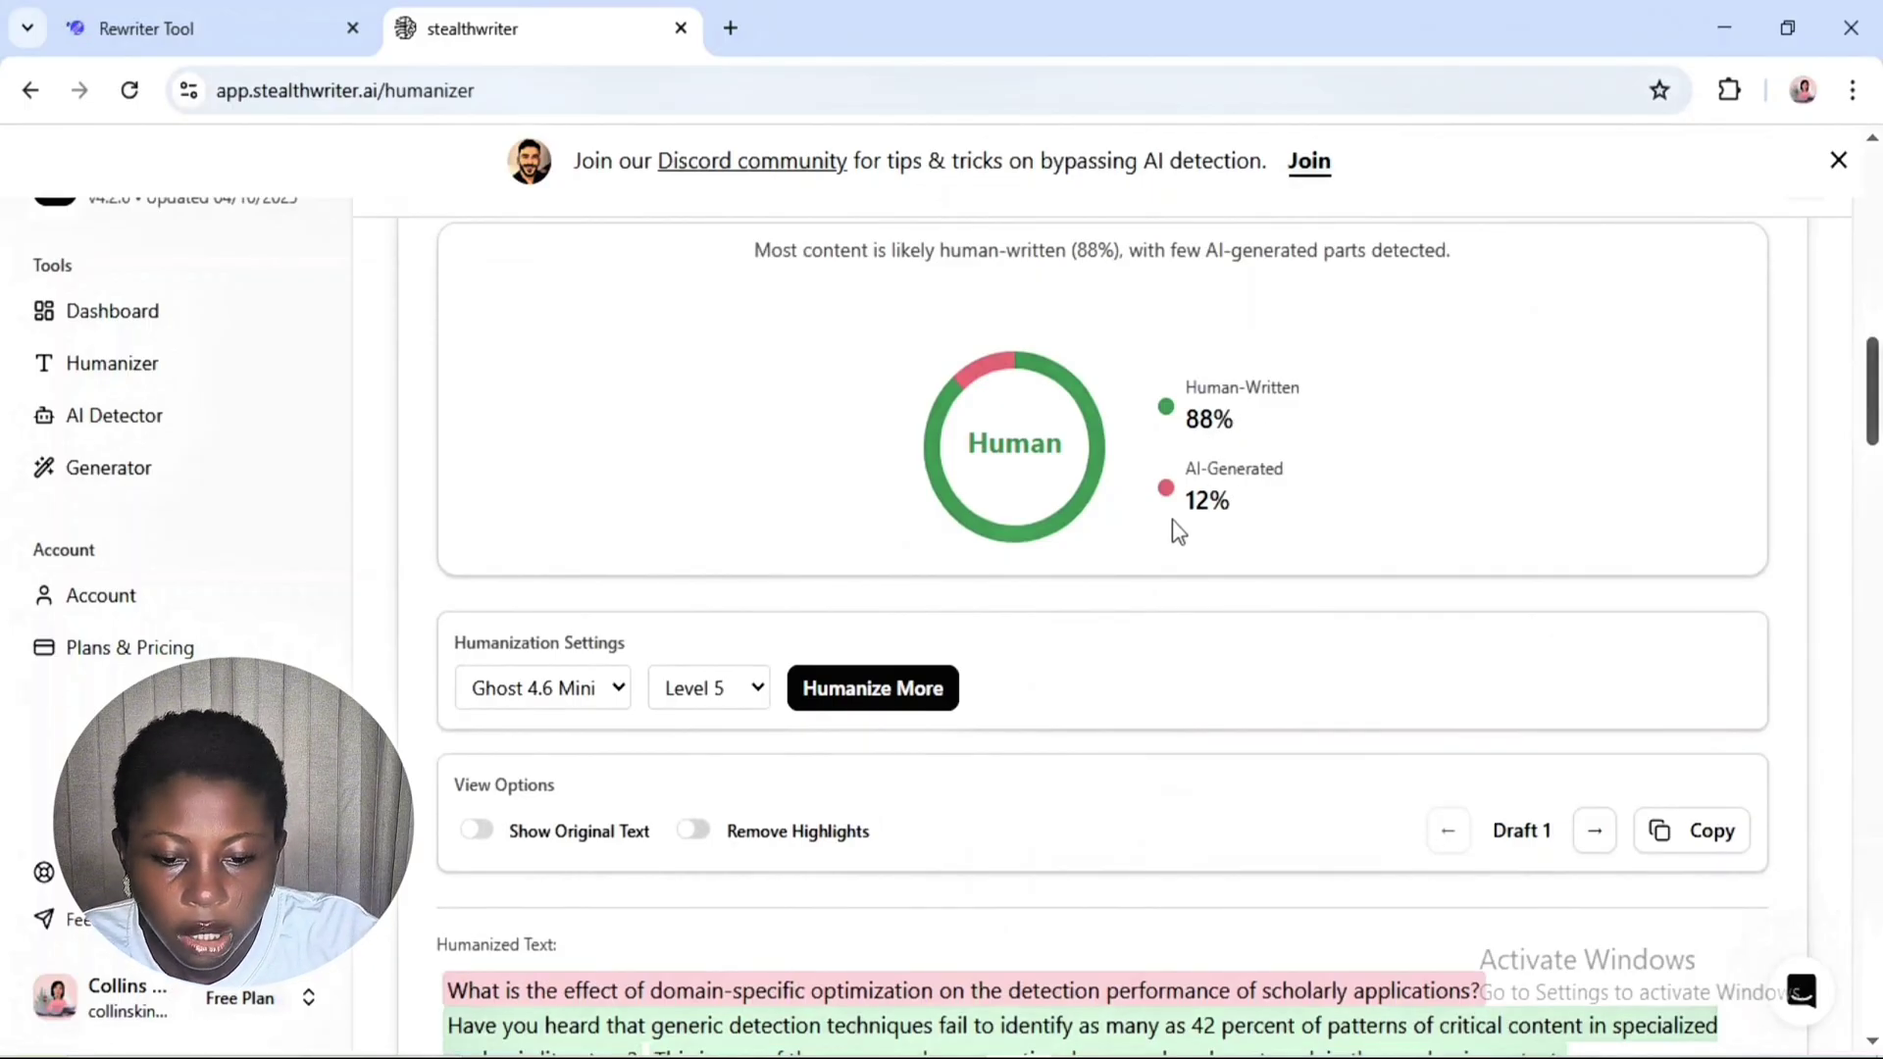
pyautogui.scroll(-6, 1177, 531)
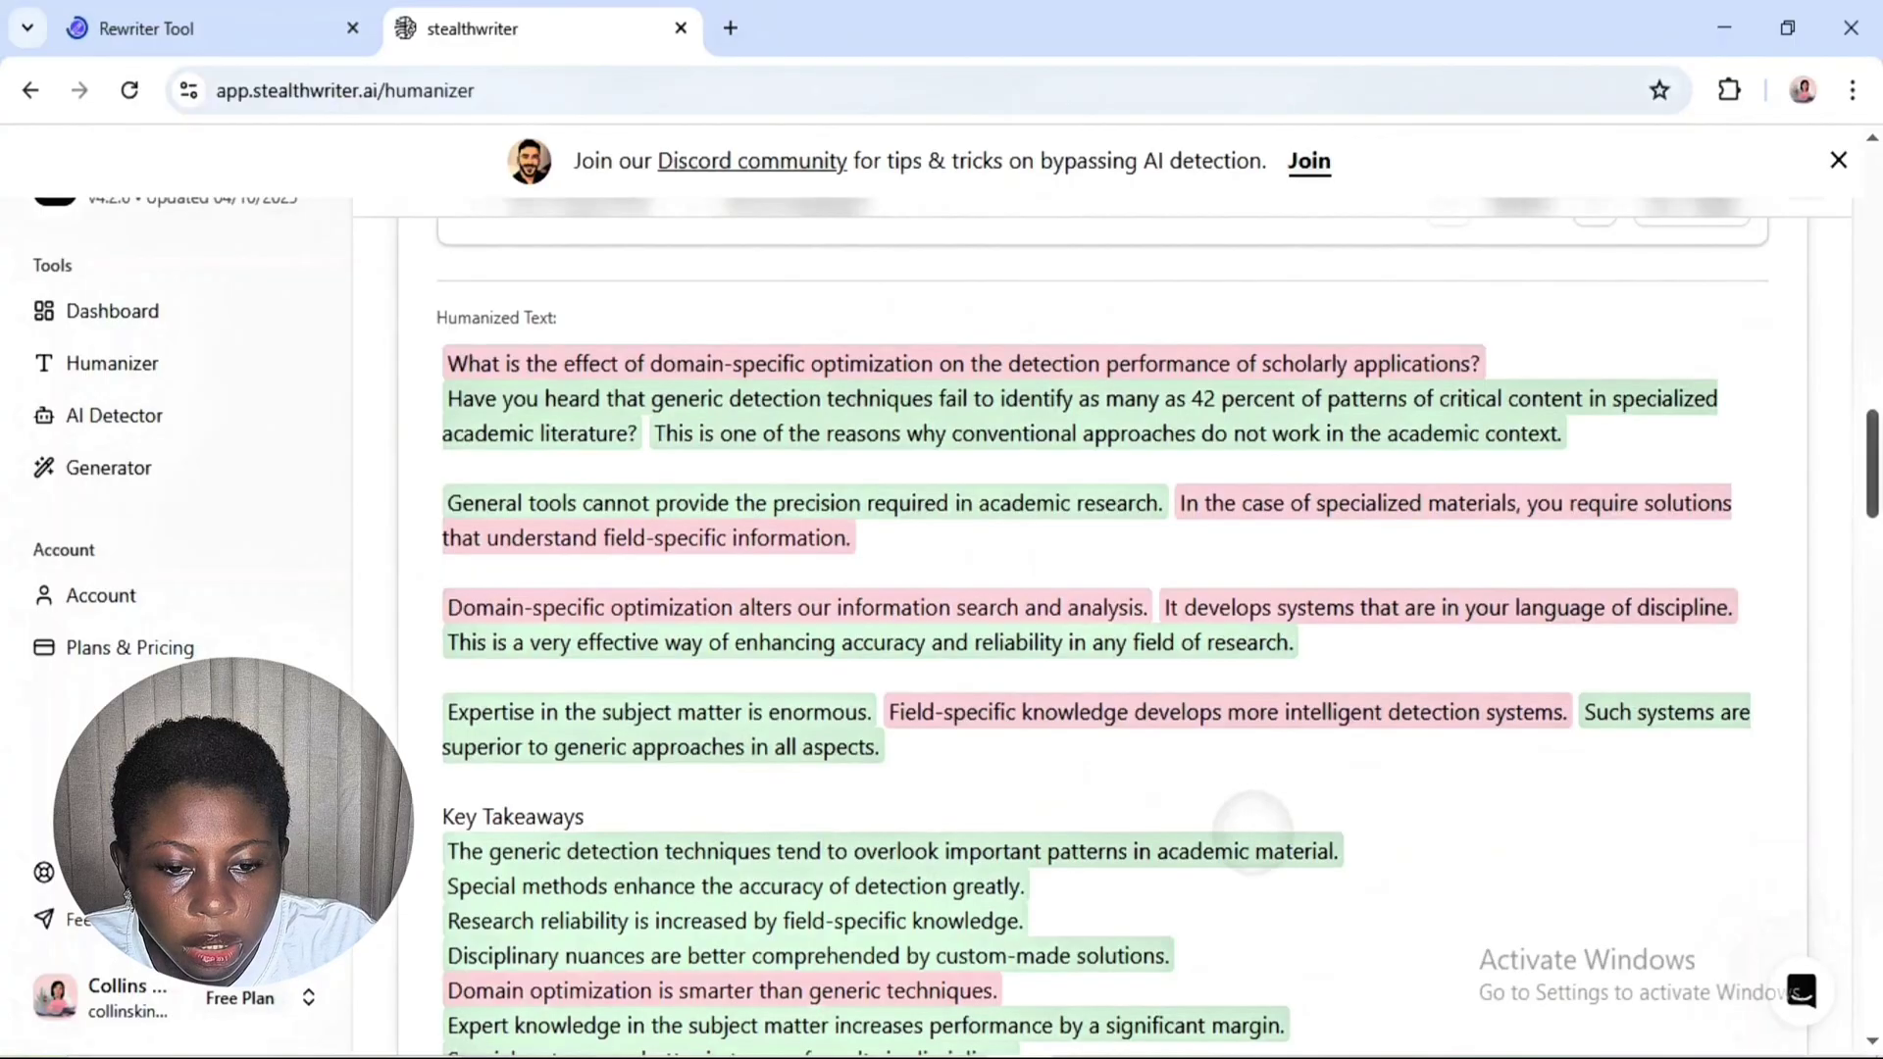
pyautogui.scroll(-15, 1256, 829)
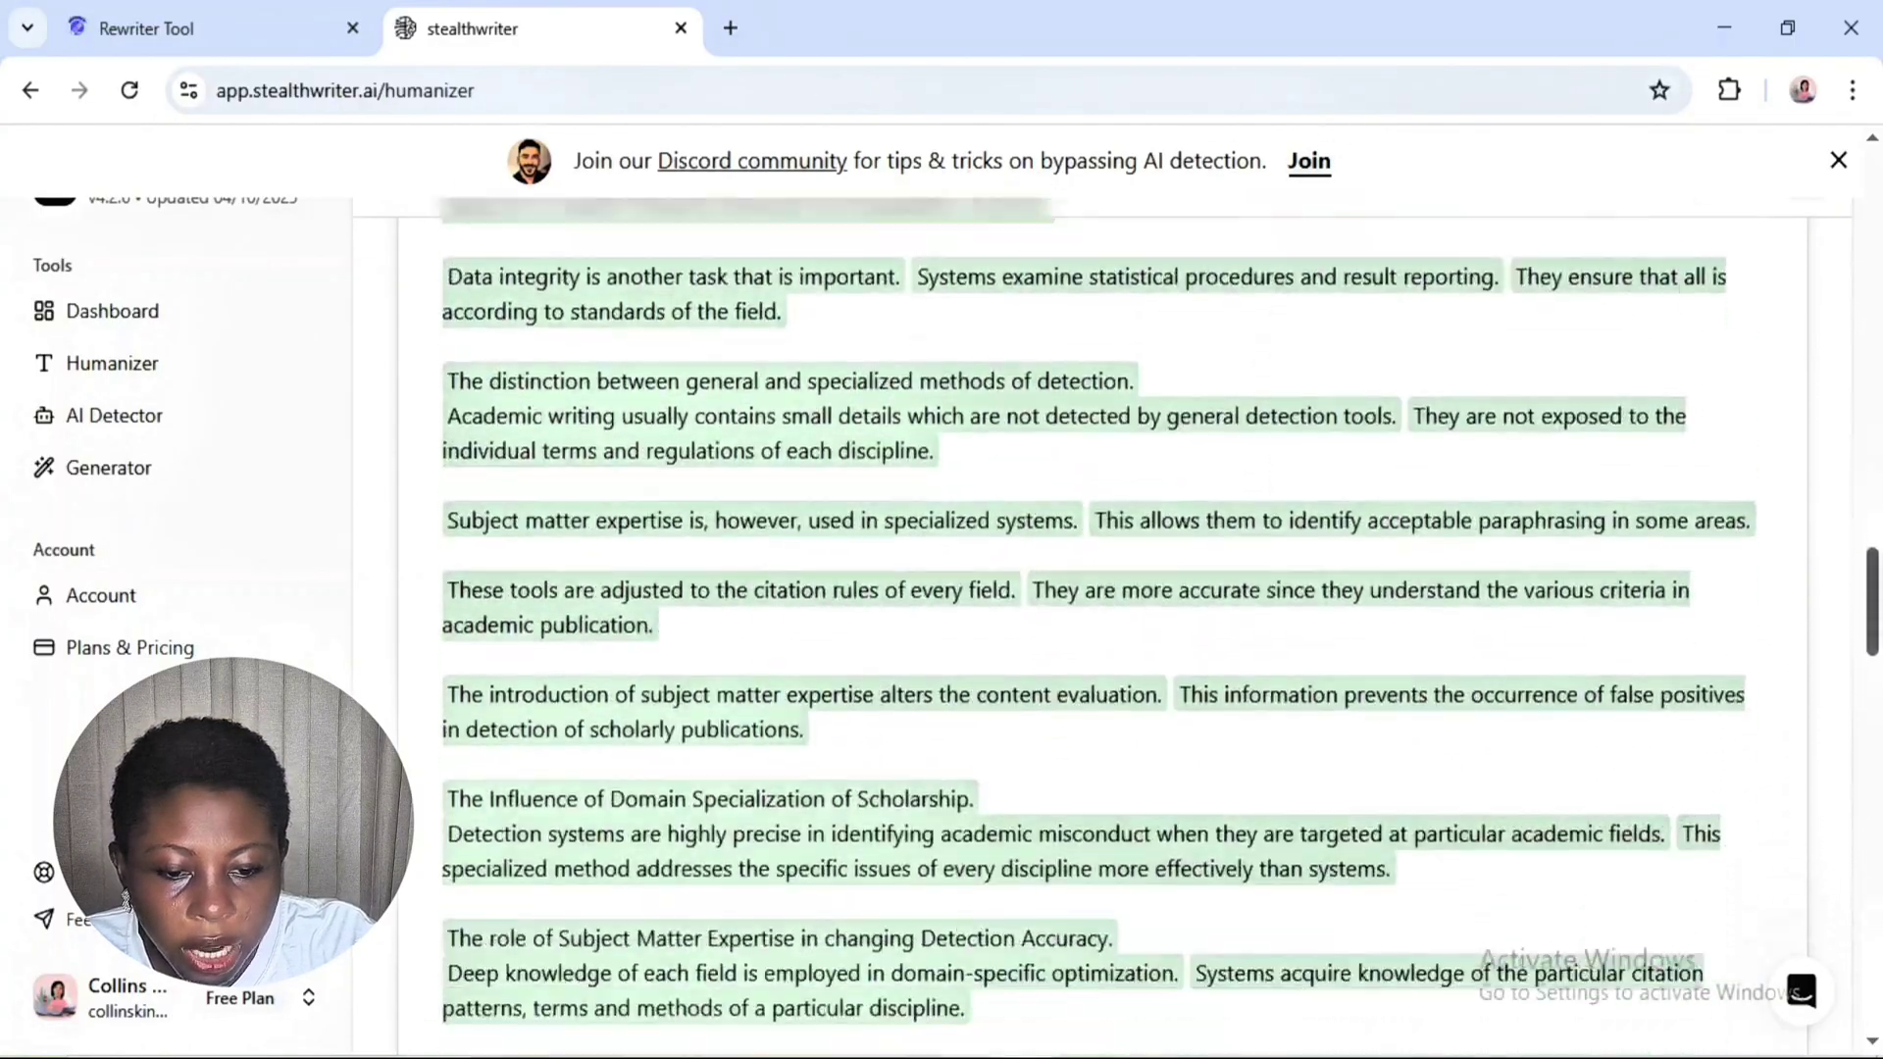
pyautogui.scroll(-15, 1099, 628)
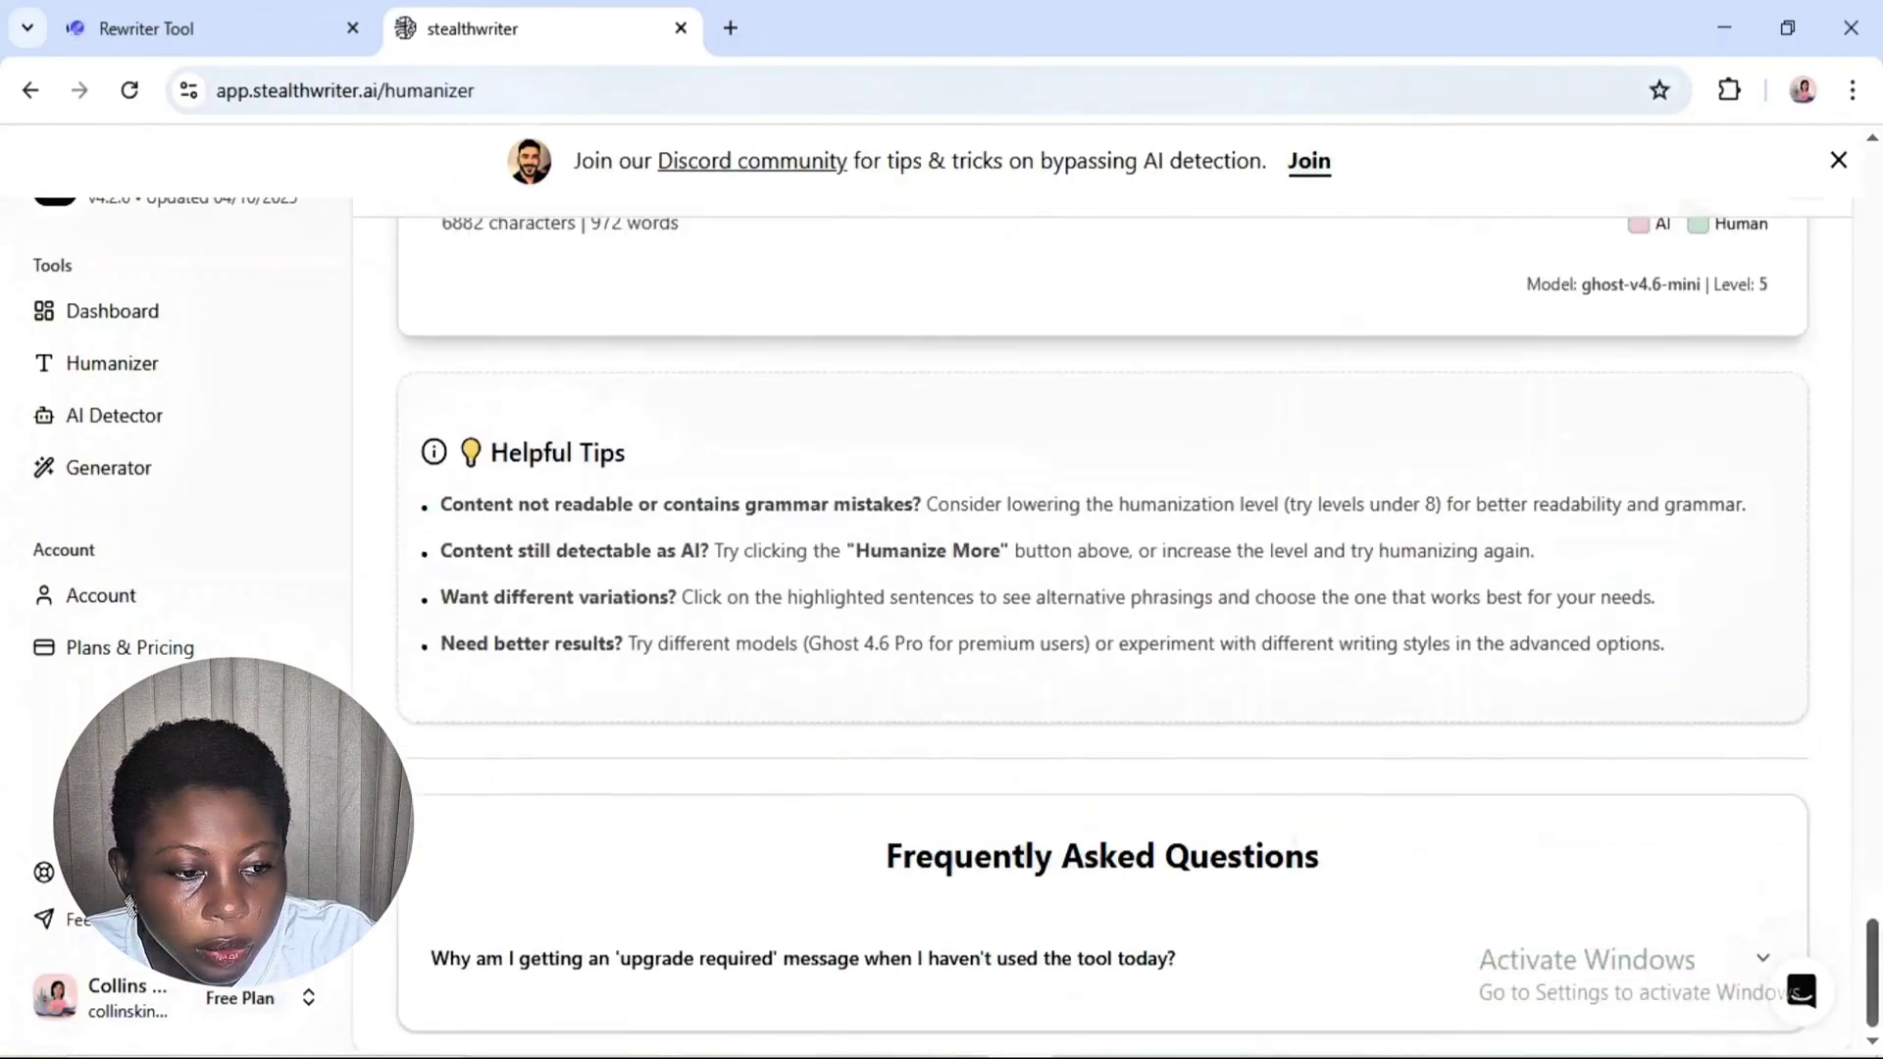
# - Select and copy the humanized text from its opening question down to the final sentence, leaving out the trailing number 846
pyautogui.scroll(20, 834, 287)
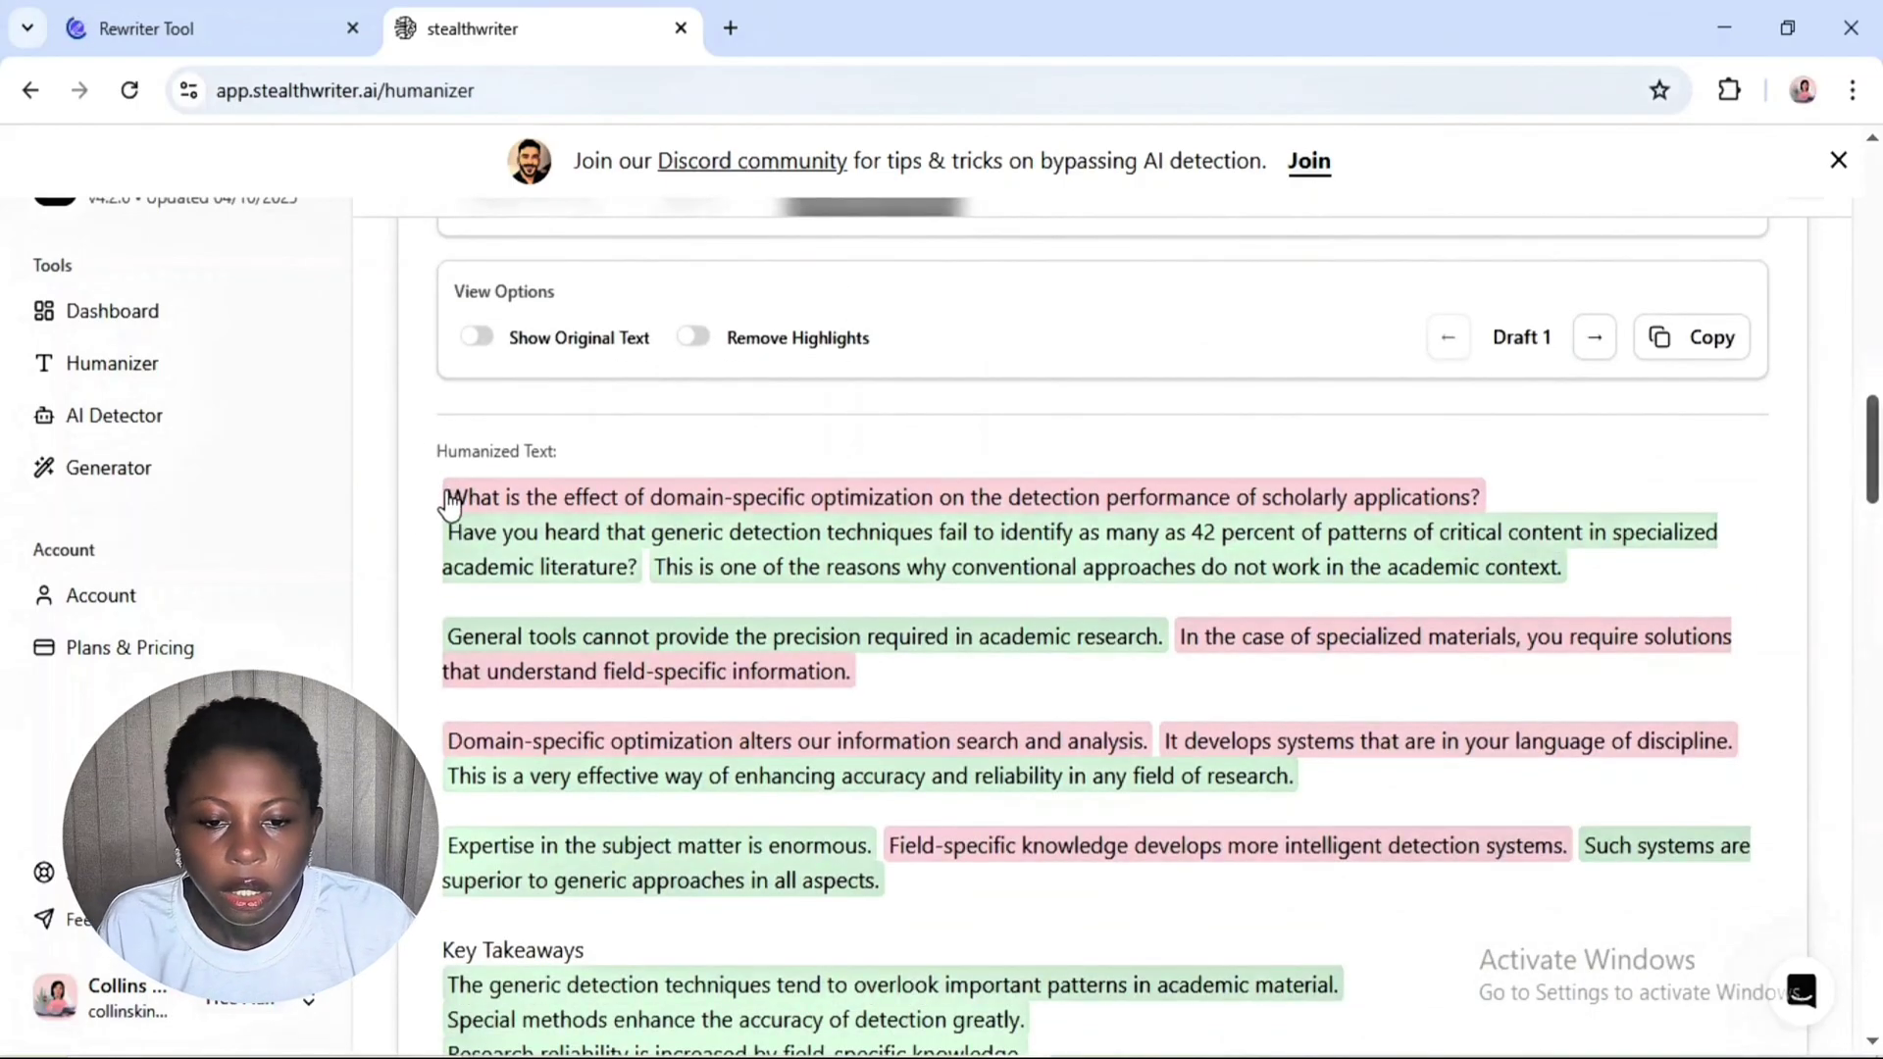
pyautogui.moveTo(446, 502); pyautogui.dragTo(1319, 628)
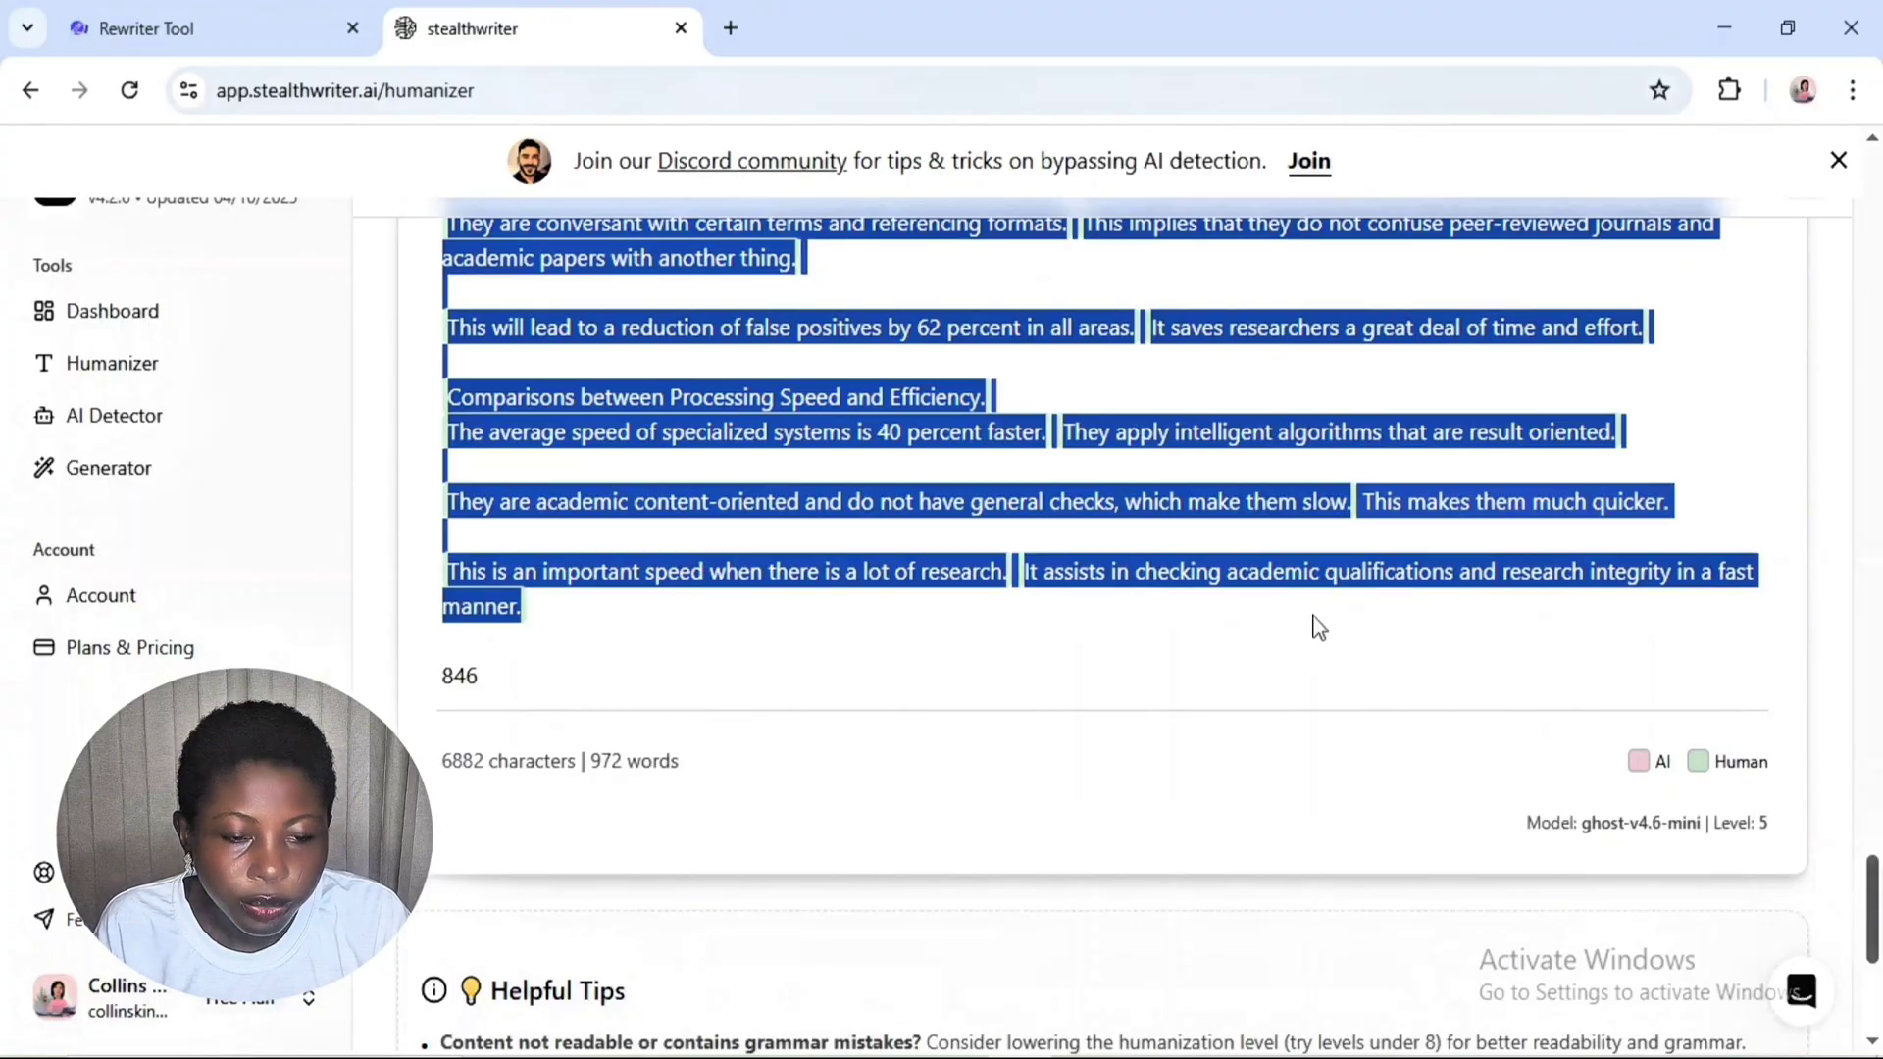
# - Switch to the SciSpace AI detector, replace its old article with the copied humanized text and reanalyse it
pyautogui.click(1236, 1055)
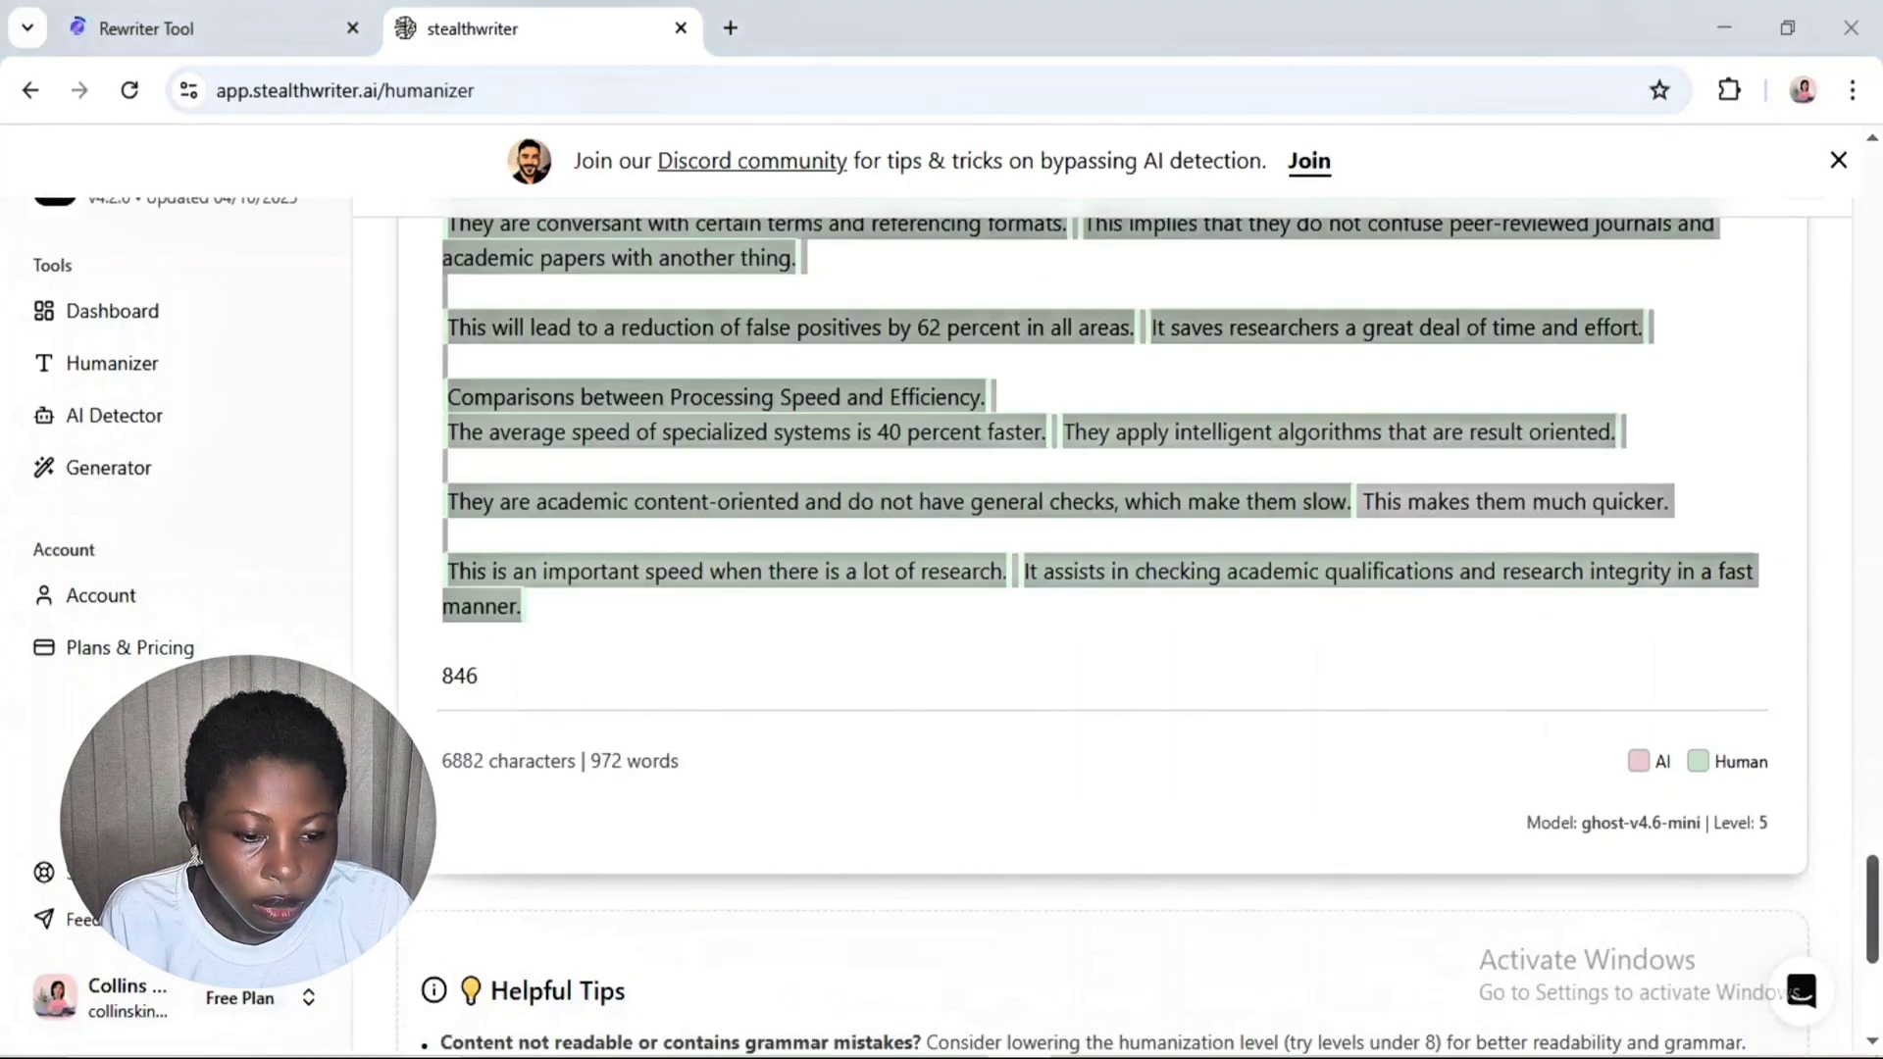
pyautogui.hotkey('alt', 'Tab')
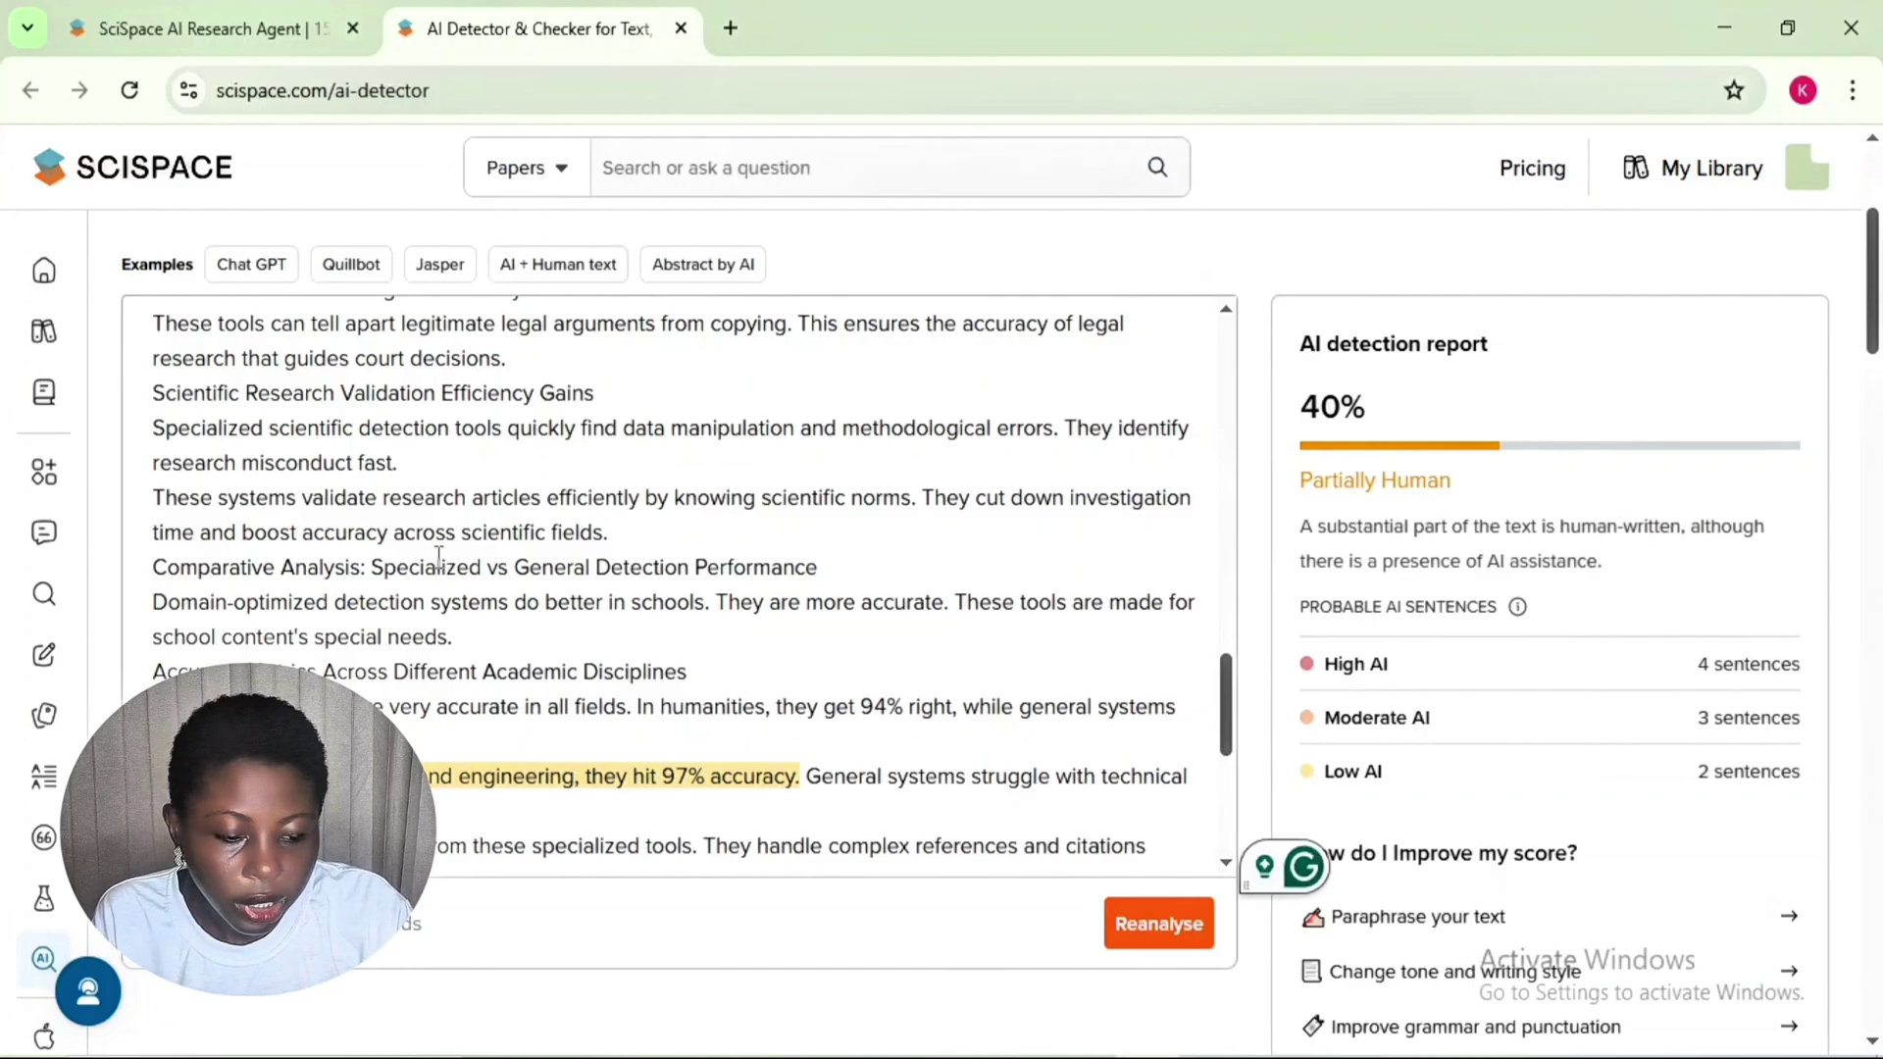
pyautogui.hotkey('ctrl', 'a')
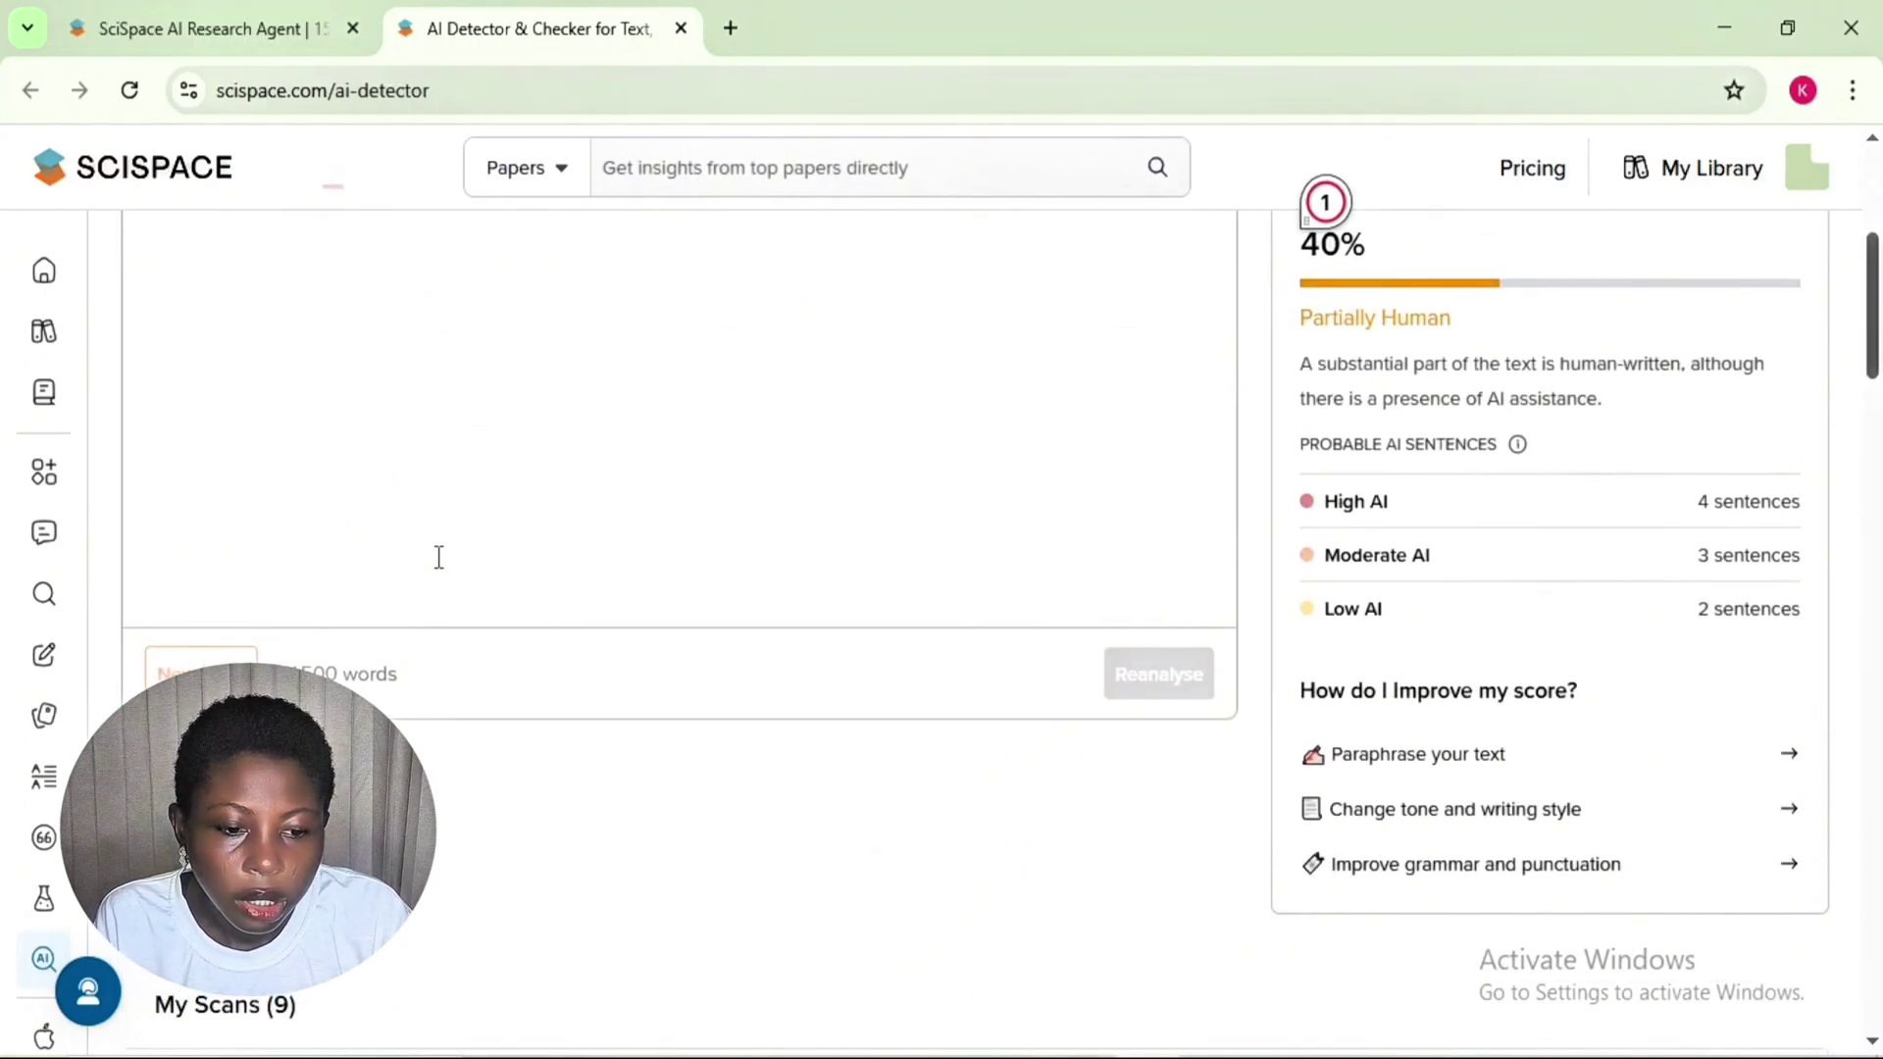
pyautogui.hotkey('ctrl', 'v')
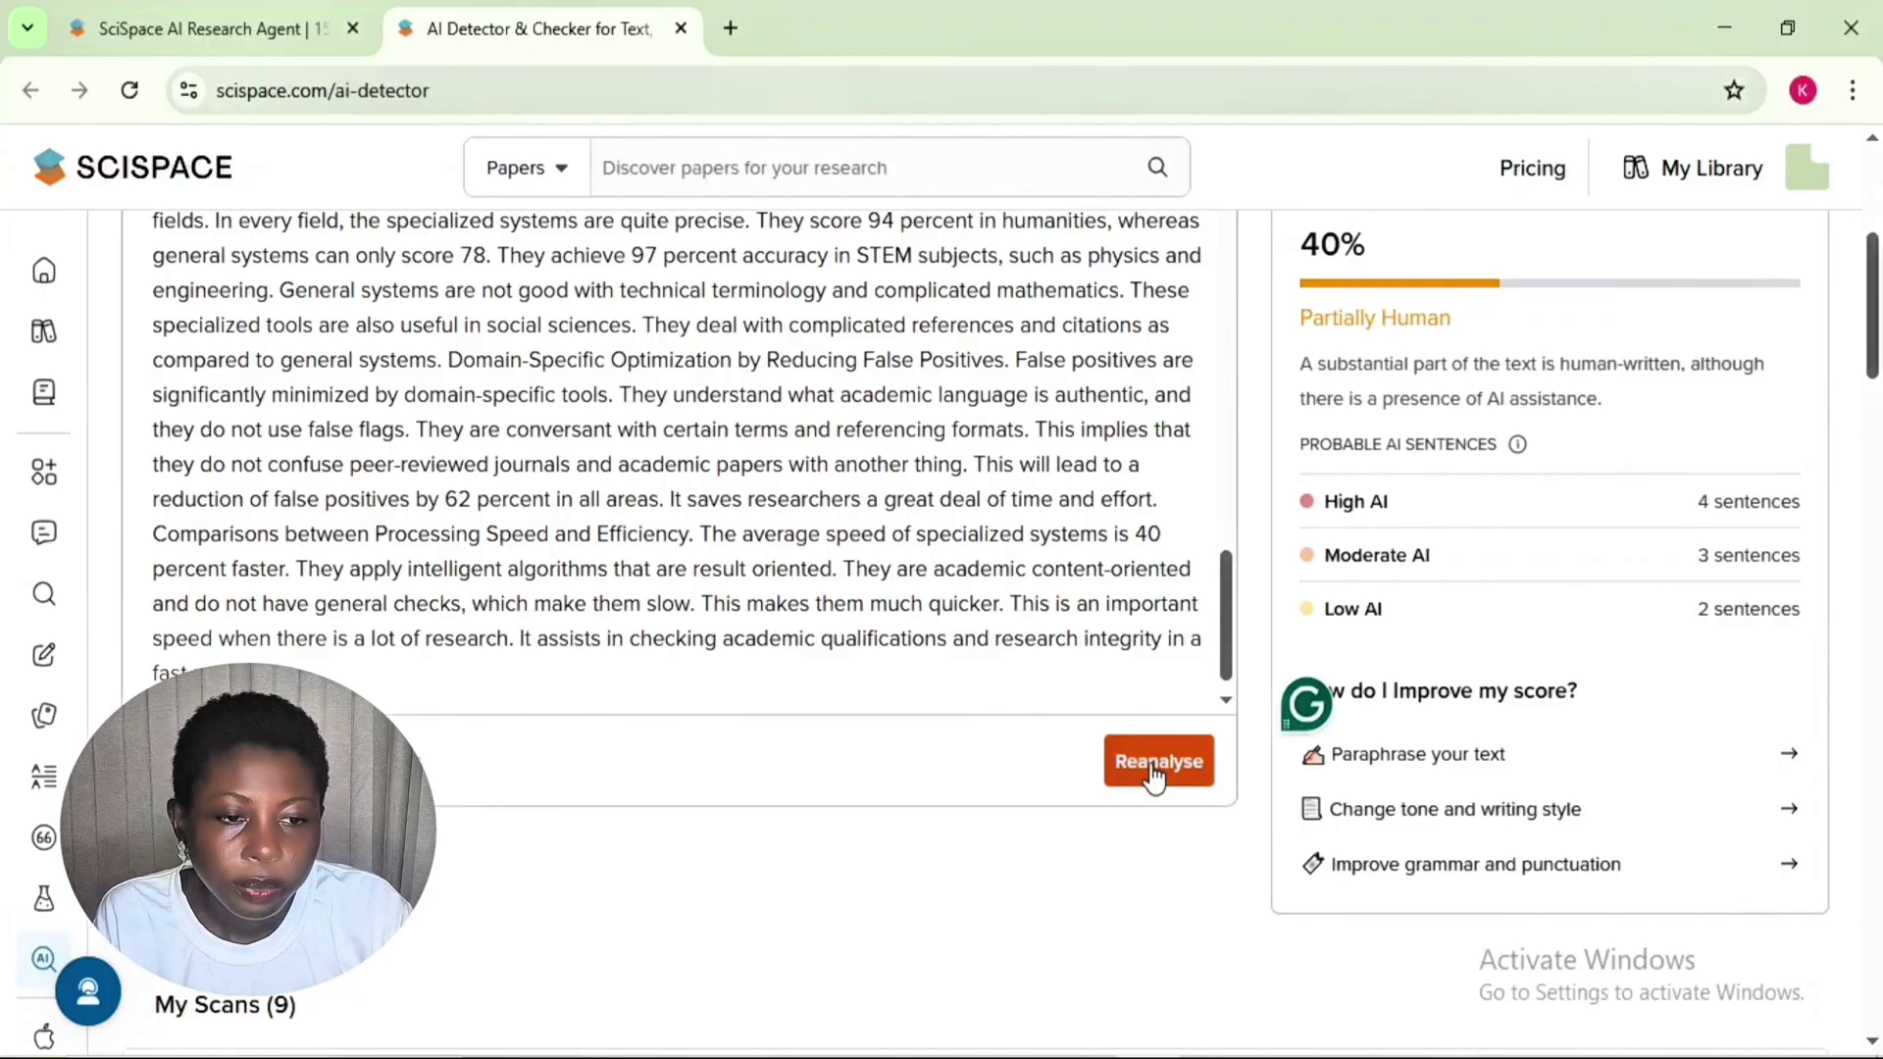
pyautogui.click(1153, 775)
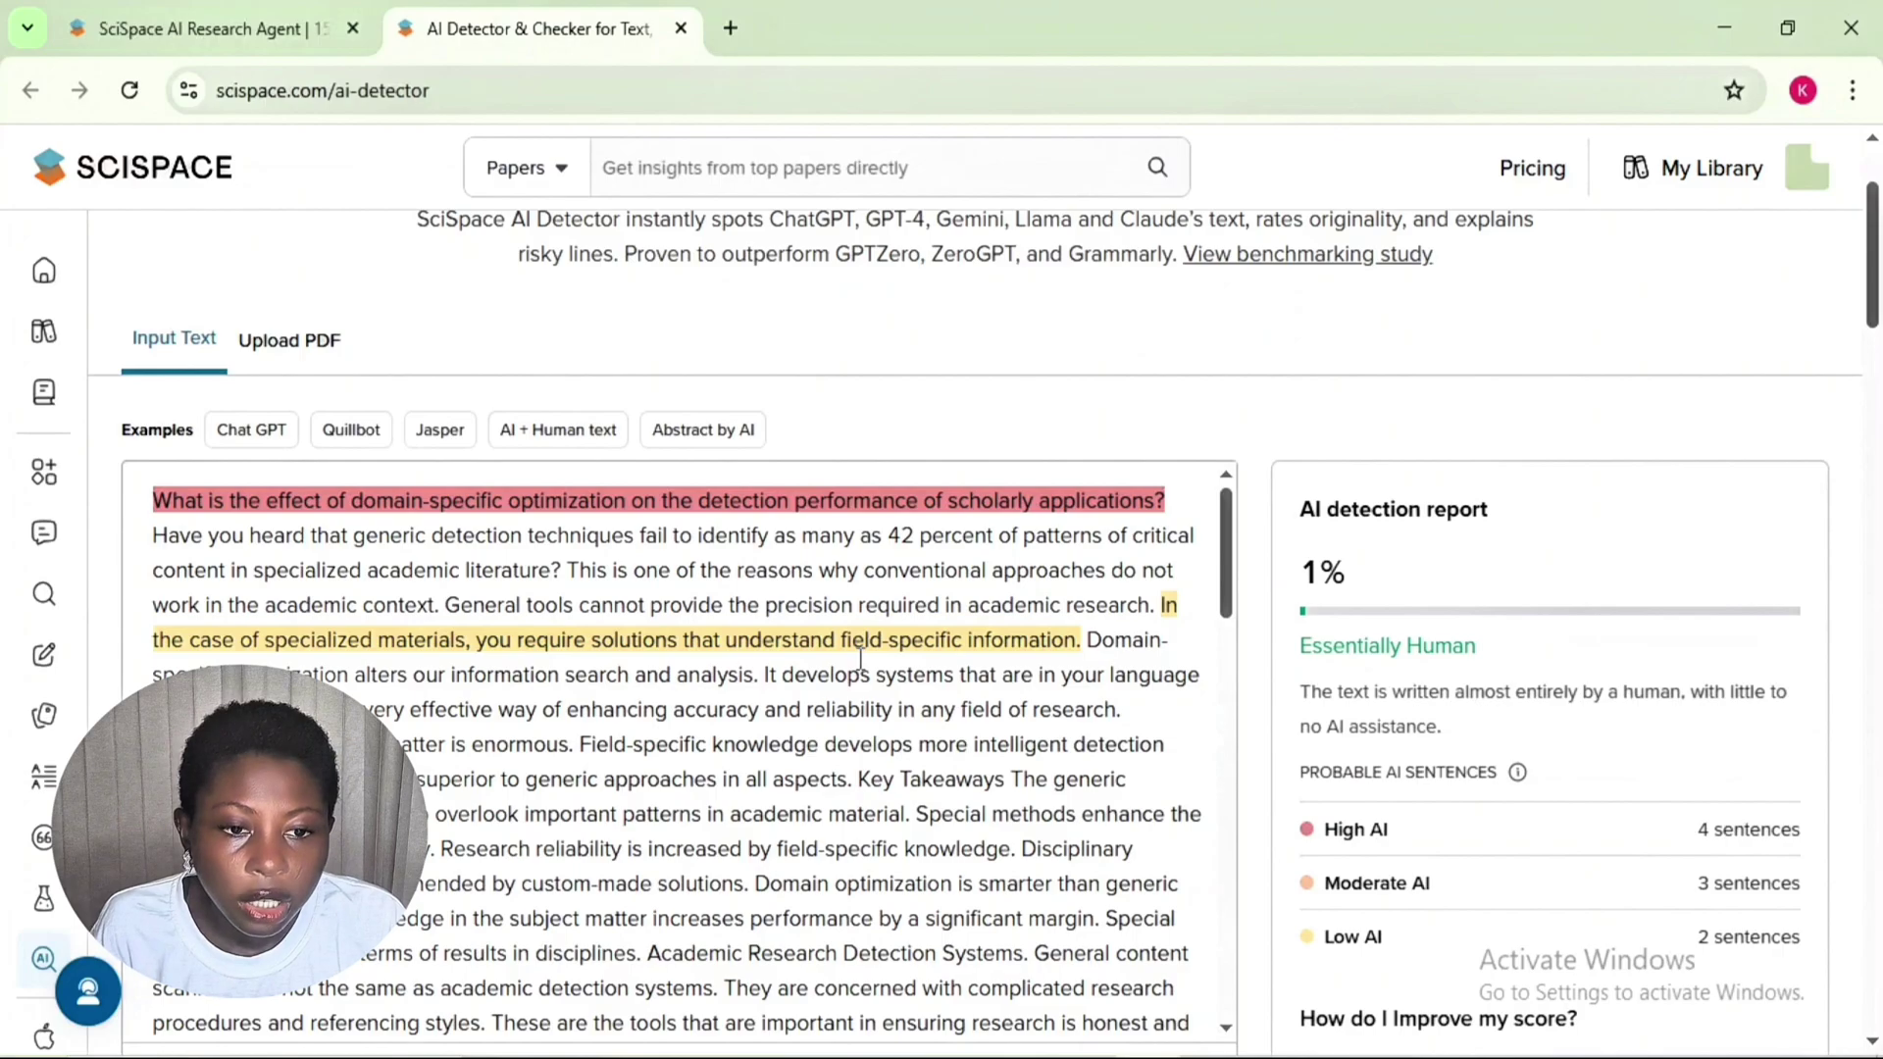
# - Switch to the GPTZero dashboard, replace the old article with the copied humanized text and scan it again
pyautogui.hotkey('alt', 'Tab')
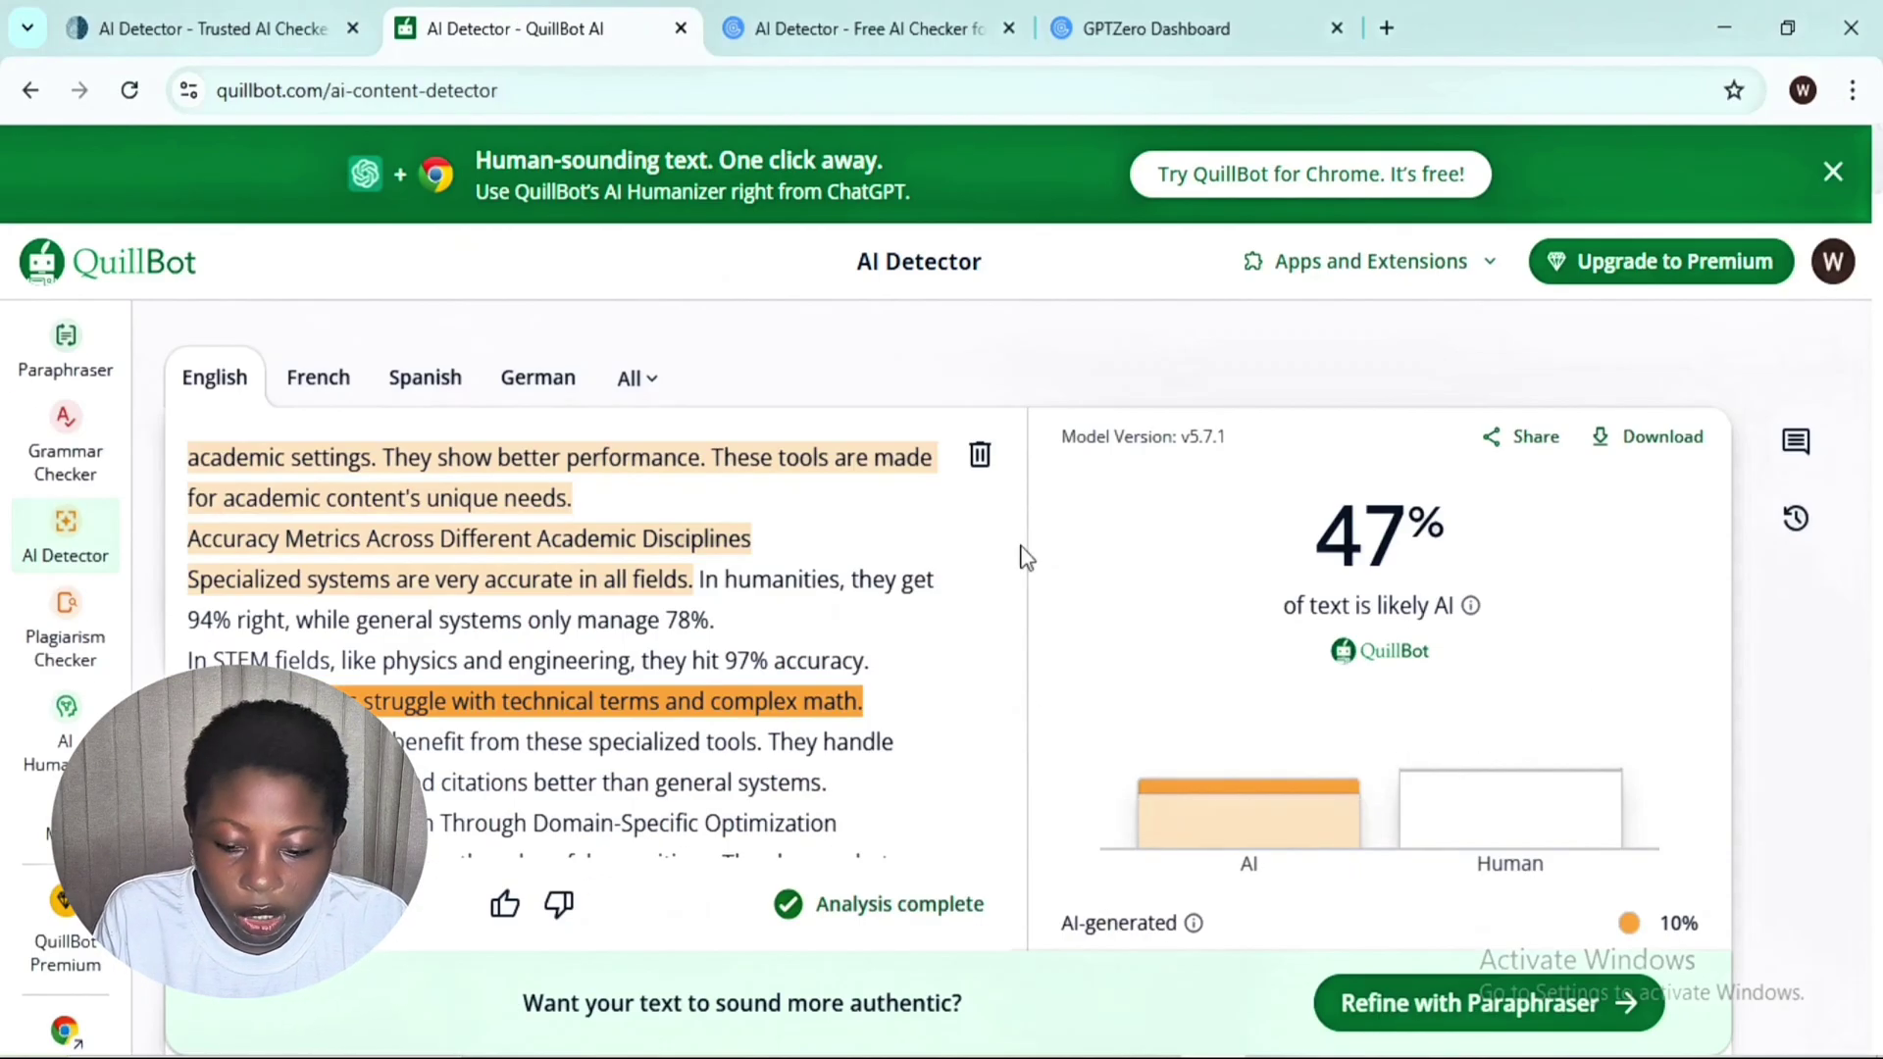
pyautogui.click(1060, 40)
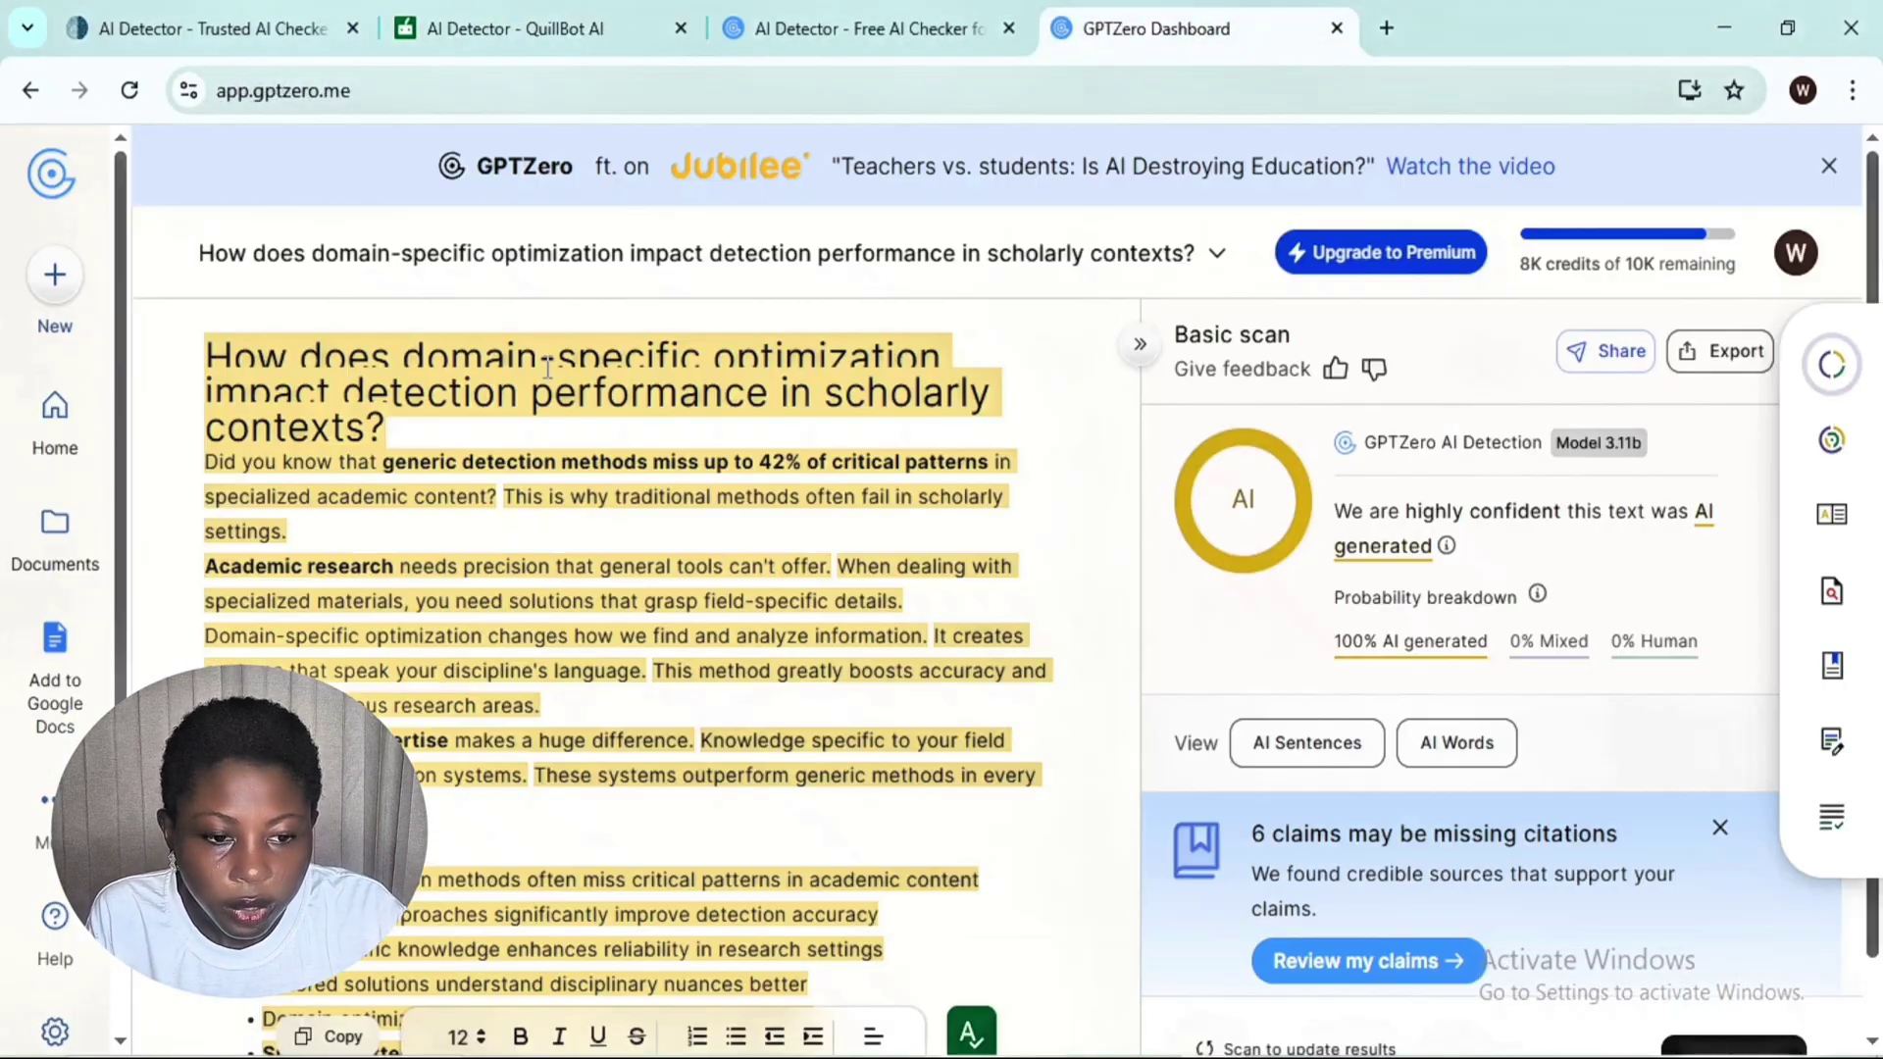
pyautogui.click(523, 439)
pyautogui.hotkey('ctrl', 'a')
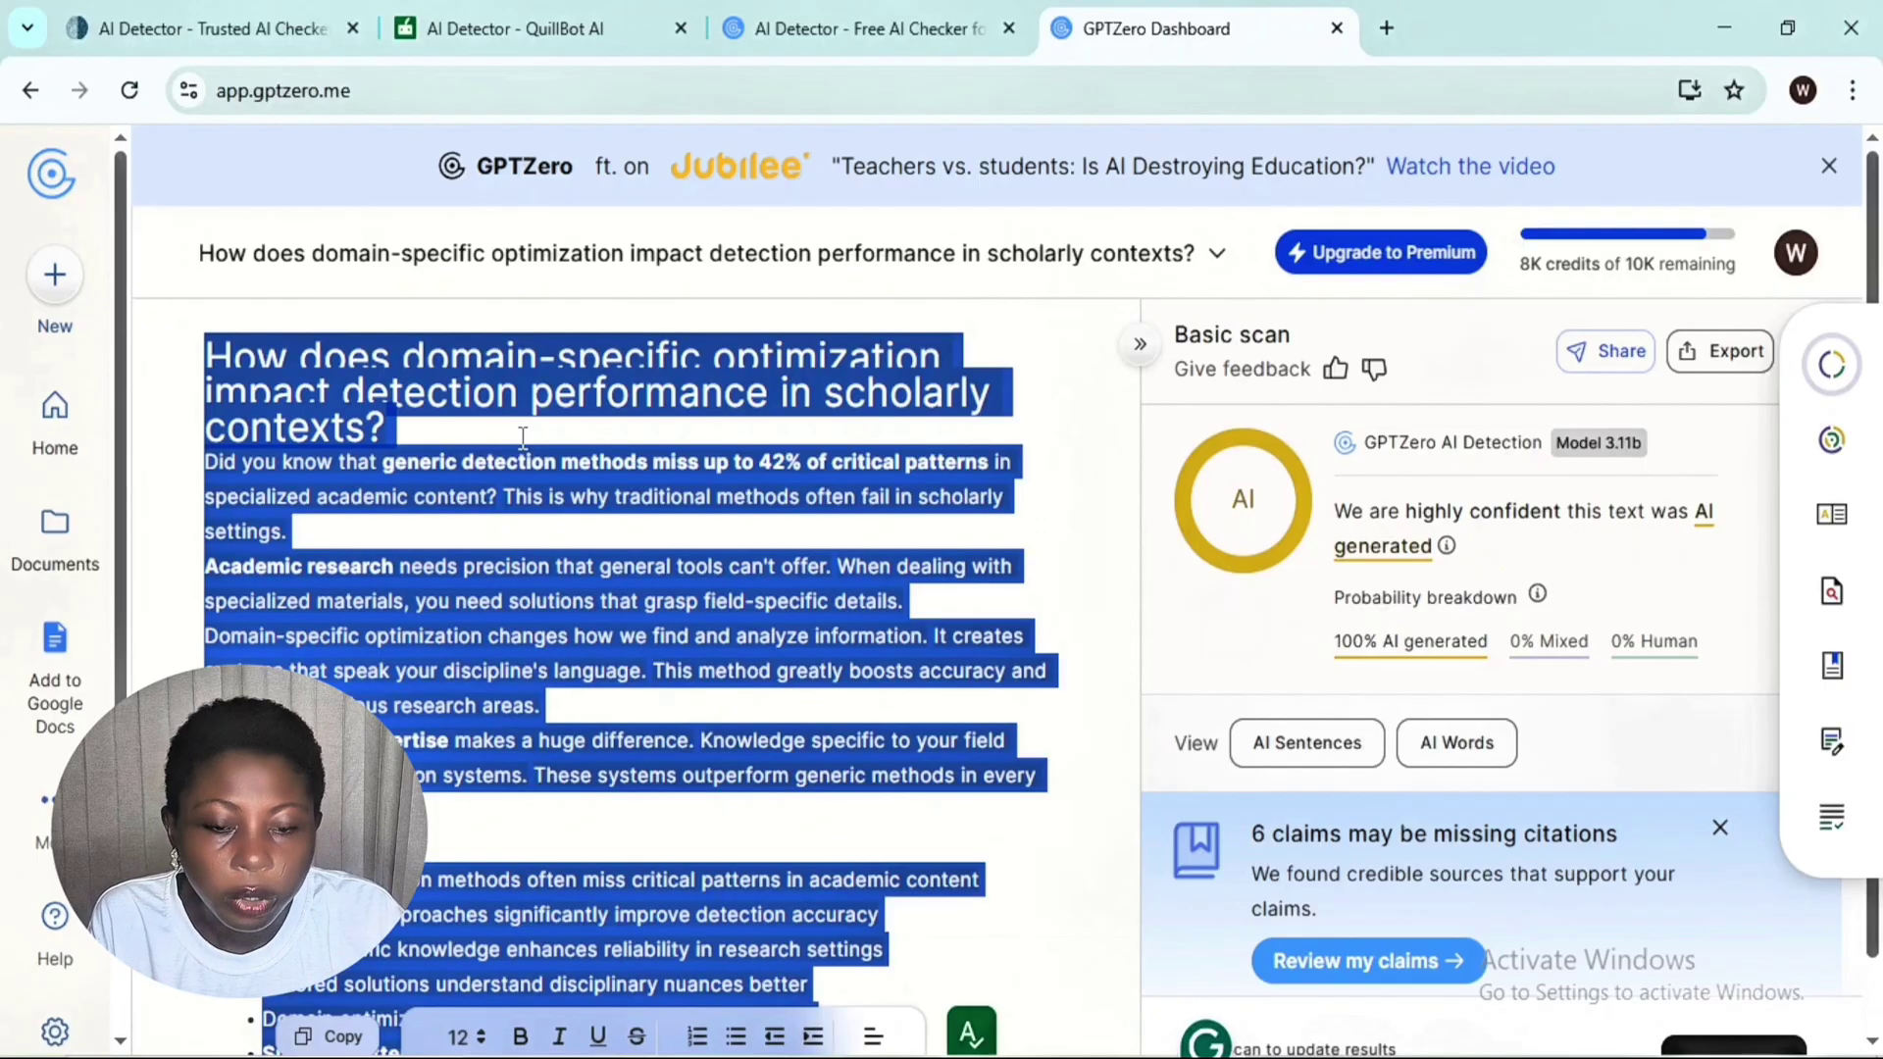
pyautogui.press('BackSpace')
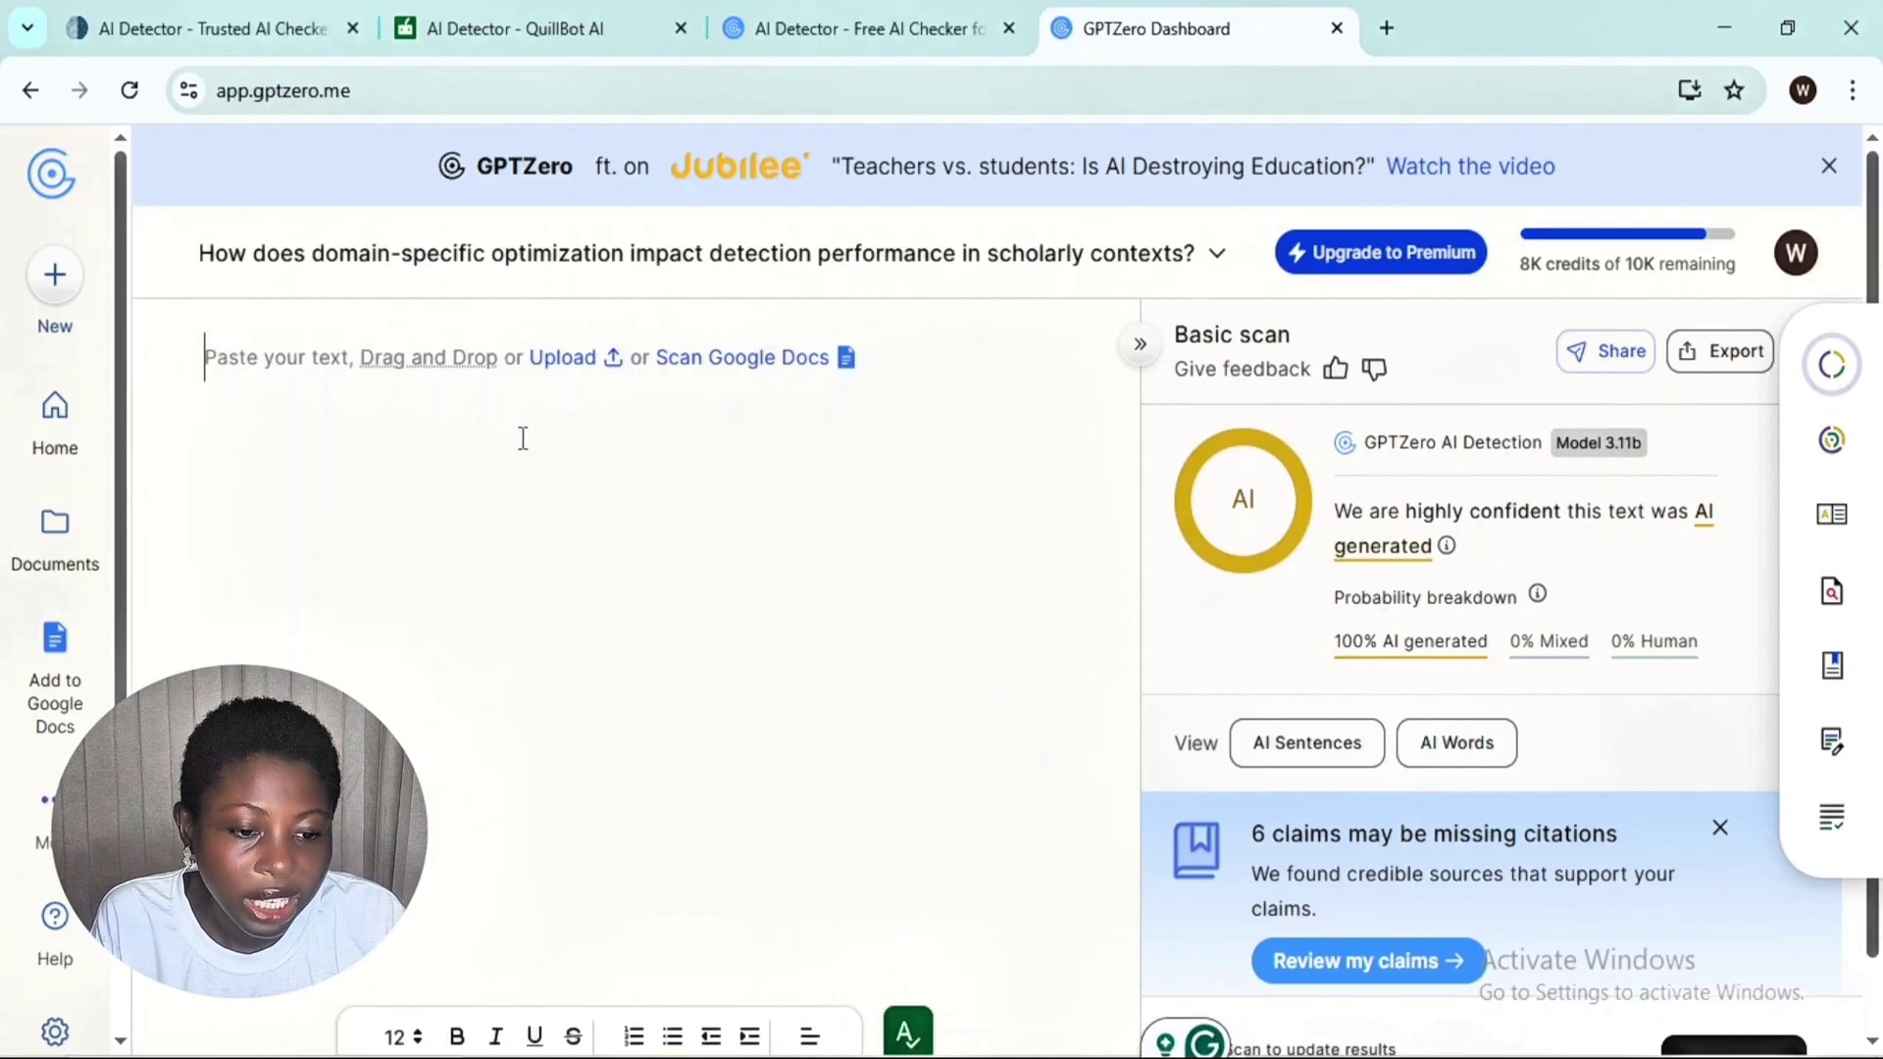
pyautogui.hotkey('ctrl', 'v')
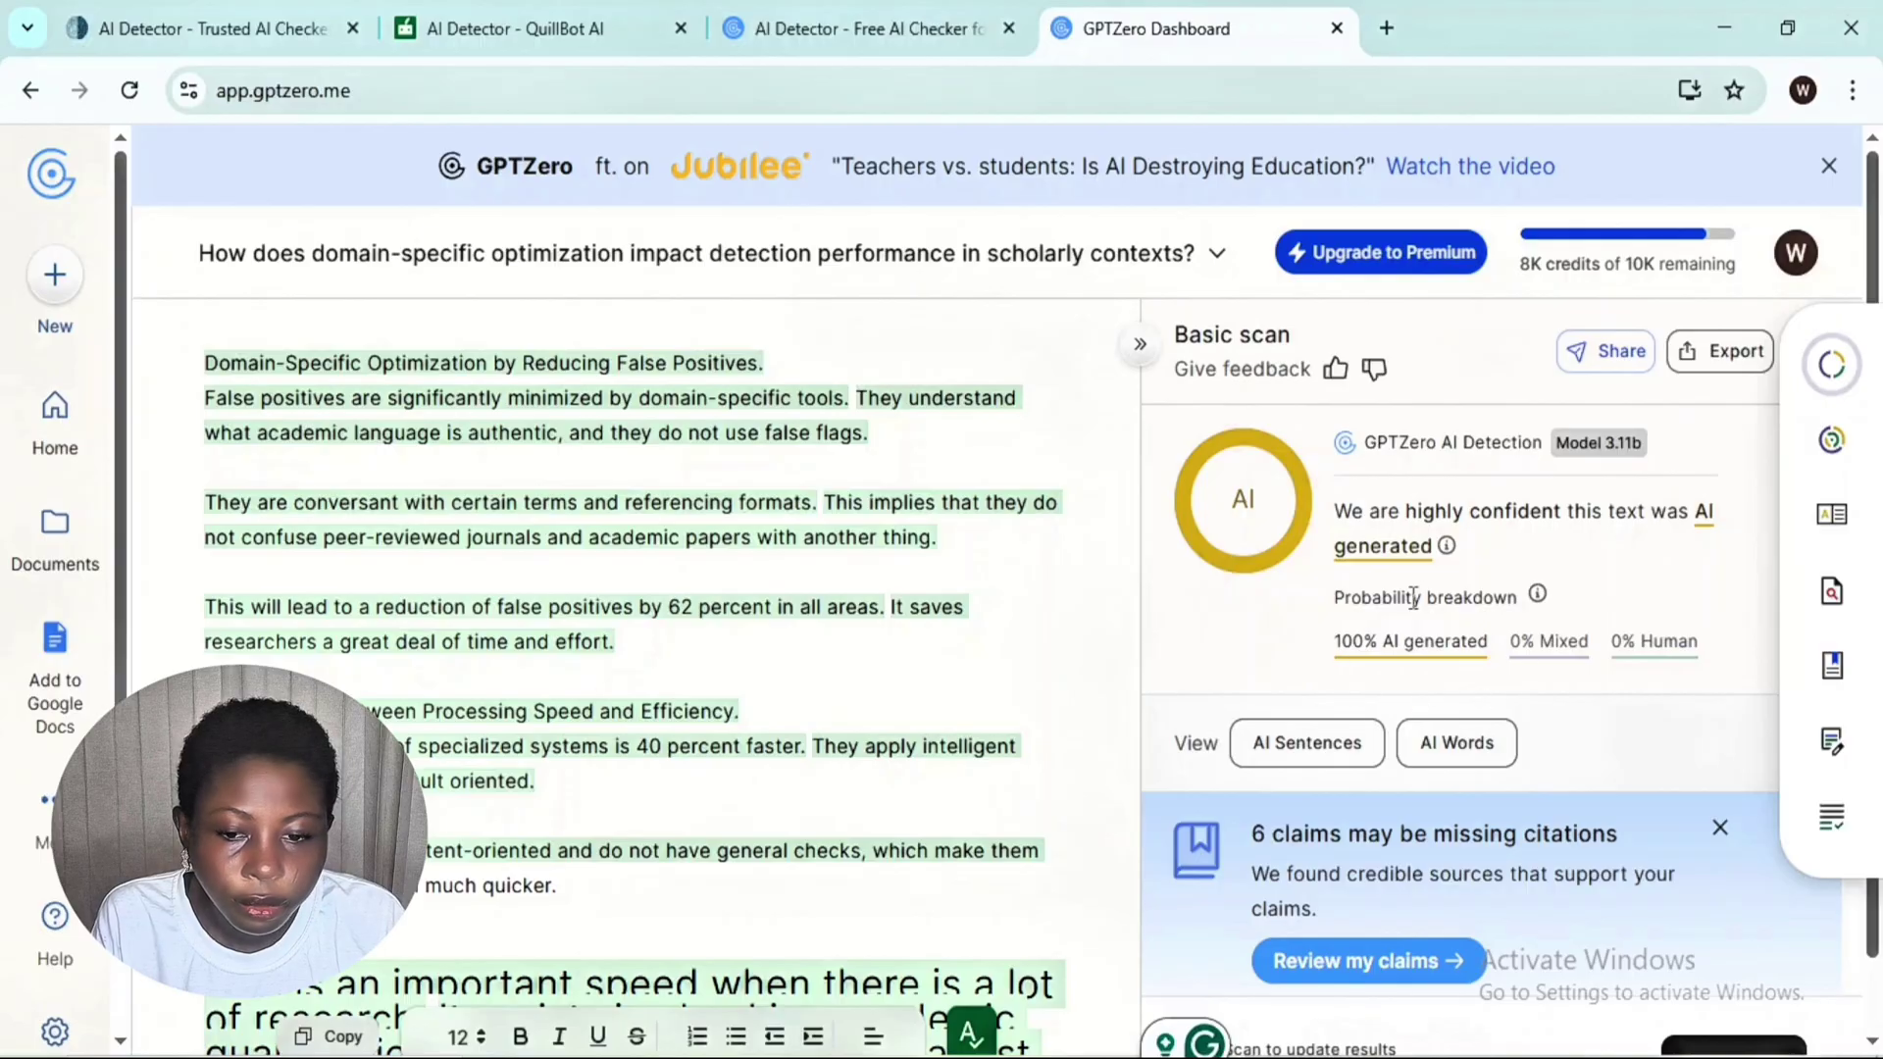
pyautogui.click(1741, 1048)
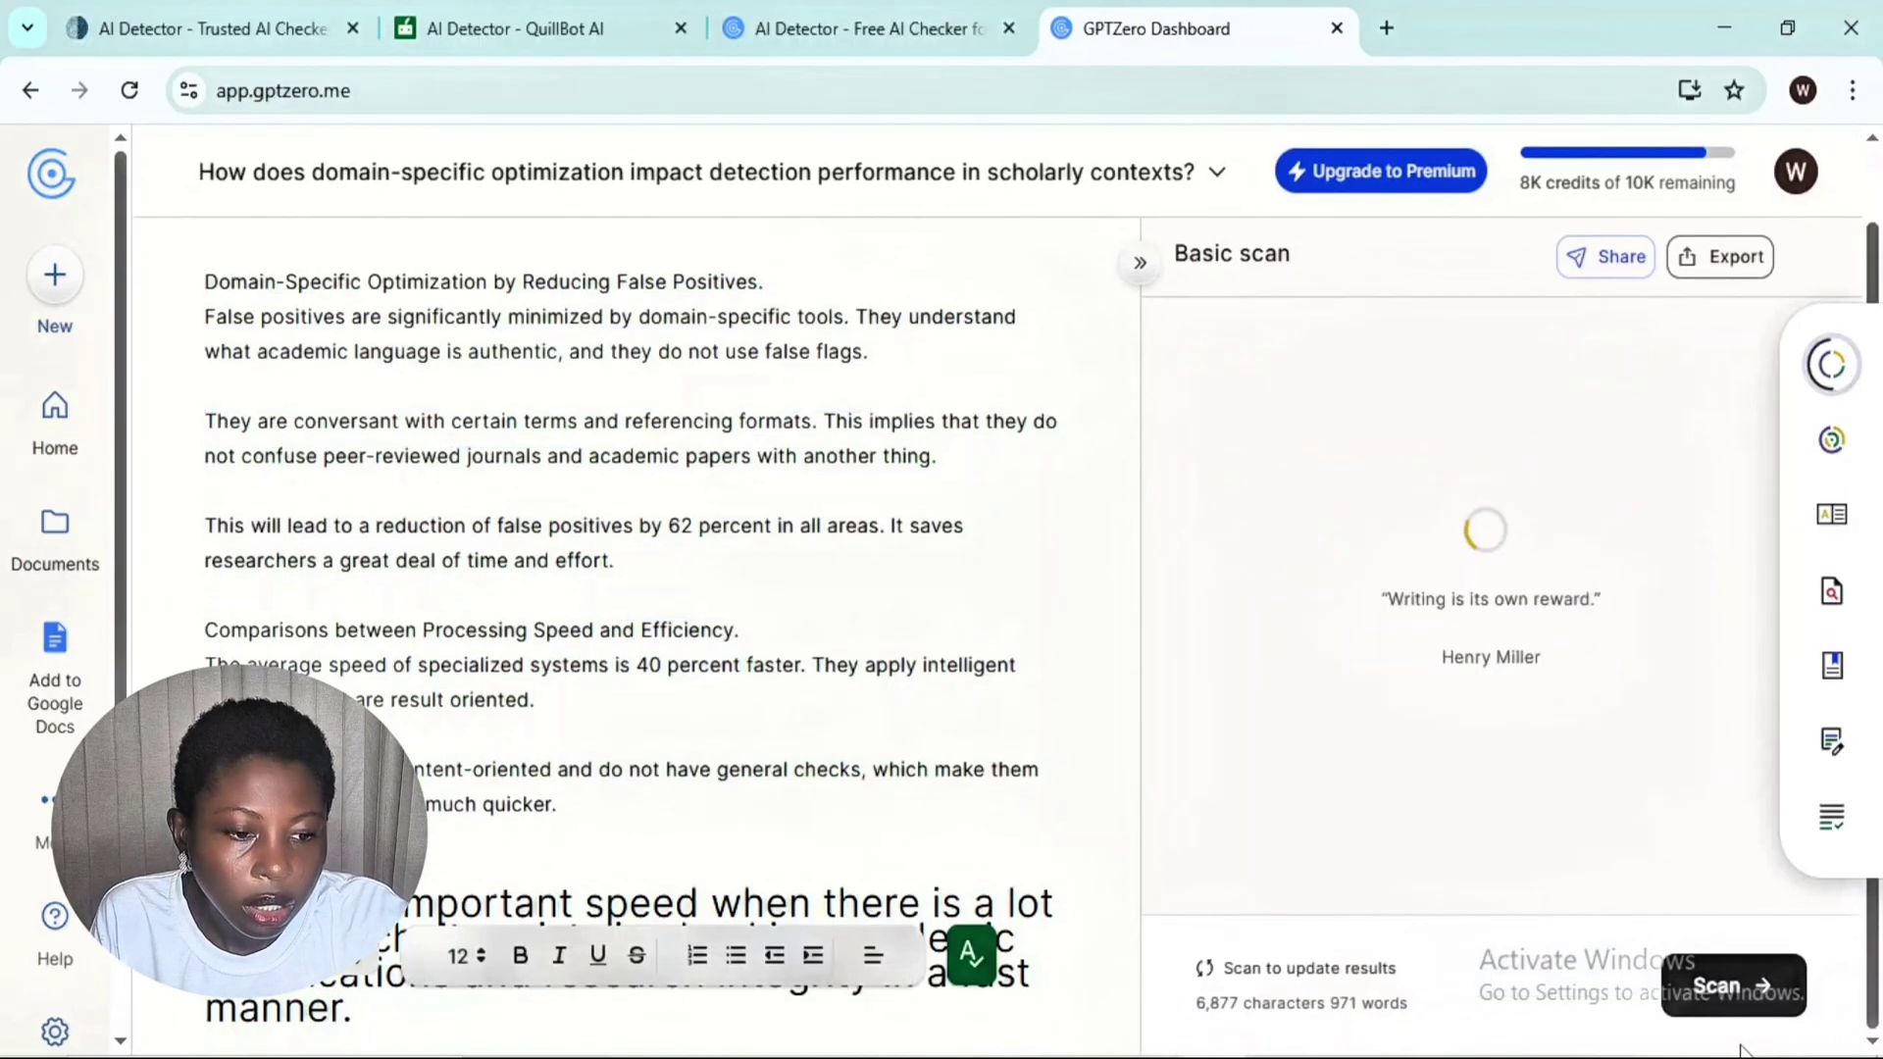